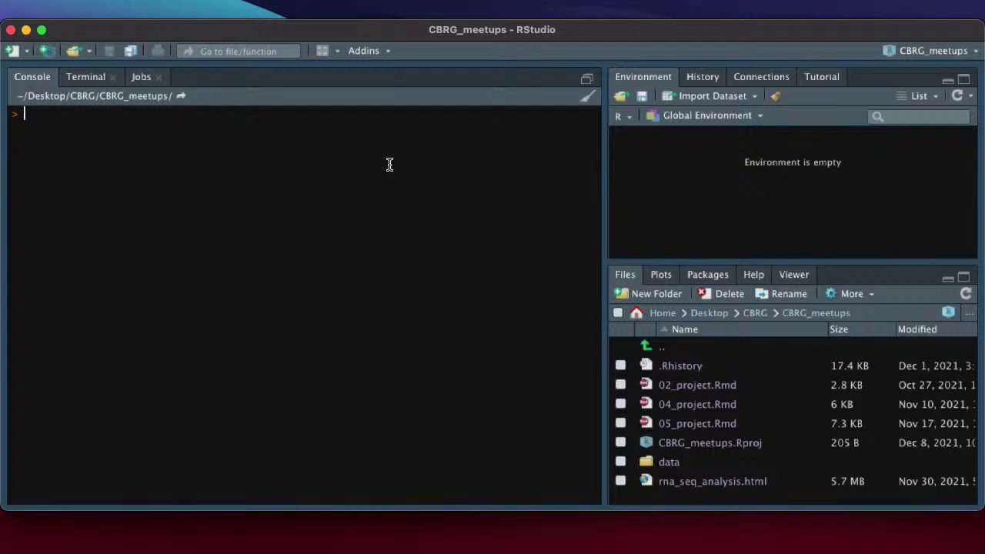
- Install the CBRG package from the GitHub repository dukecct/CBRG using remotes::install_github with force = TRUE
{"action": "type", "text": "remotes::"}
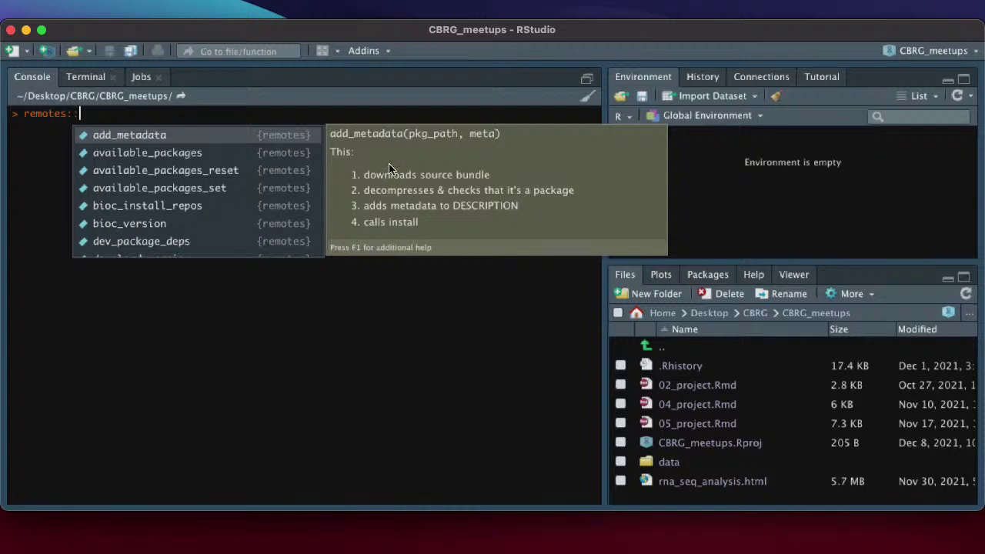
{"action": "type", "text": "instal"}
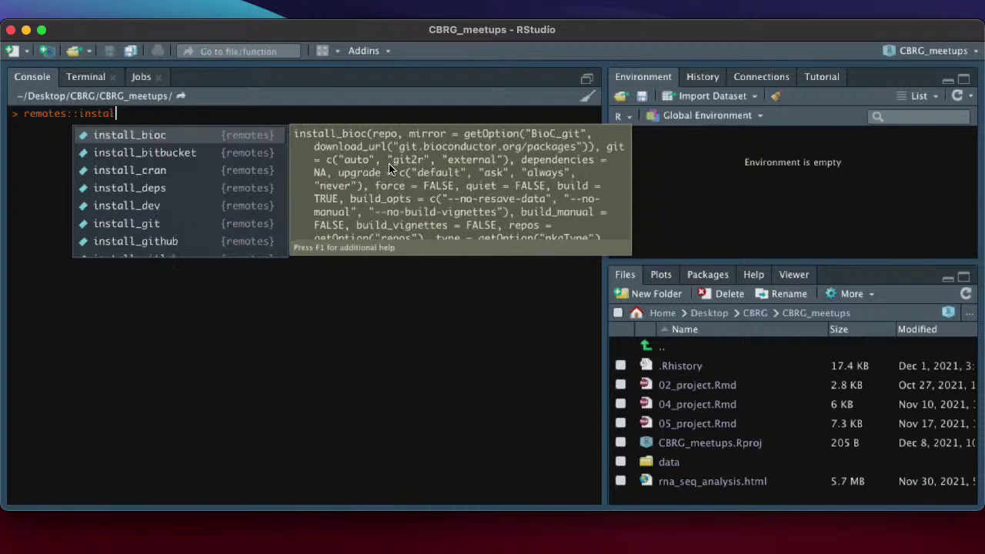
{"action": "type", "text": "l_gith"}
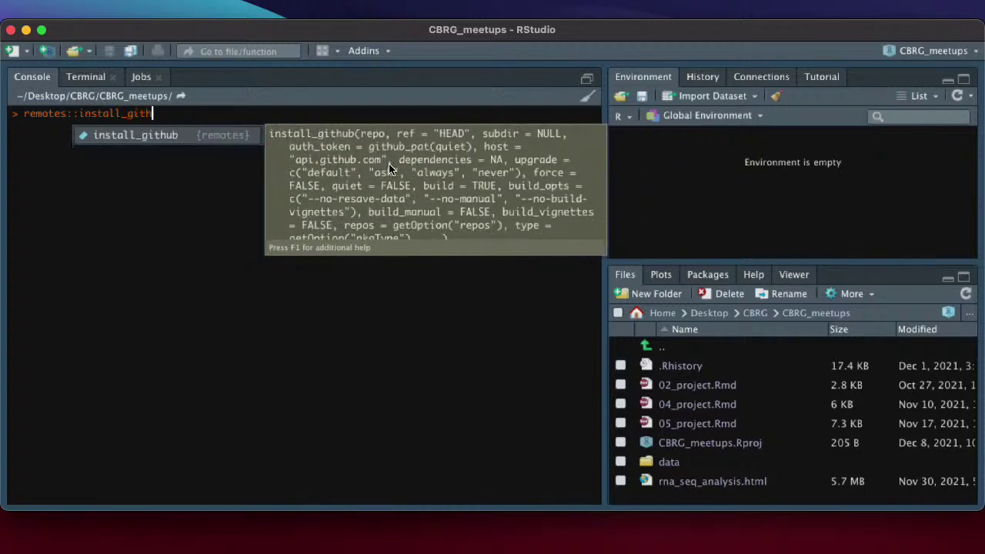
{"action": "key", "text": "Tab"}
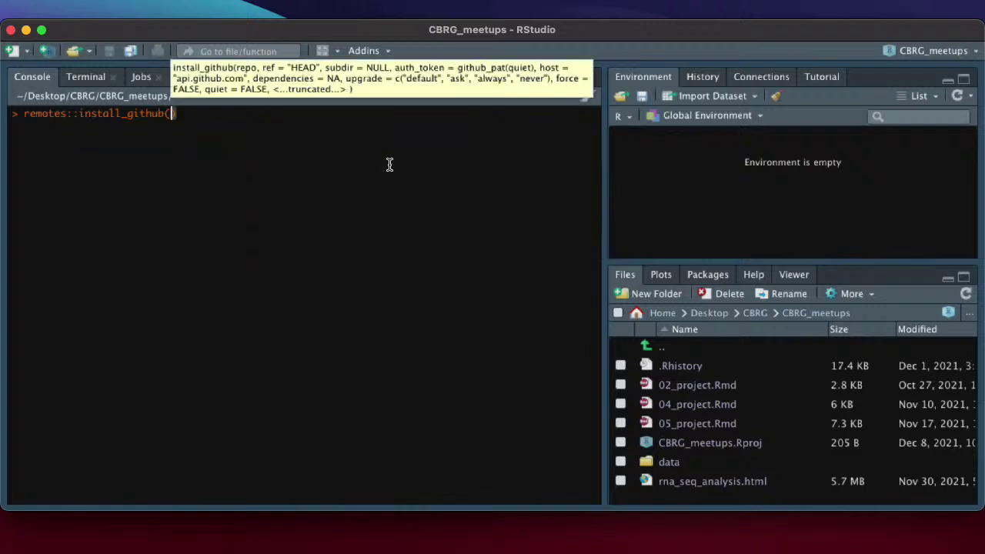
{"action": "type", "text": "\""}
{"action": "type", "text": "dukecct"}
{"action": "type", "text": "/CBRG\""}
{"action": "type", "text": ", force "}
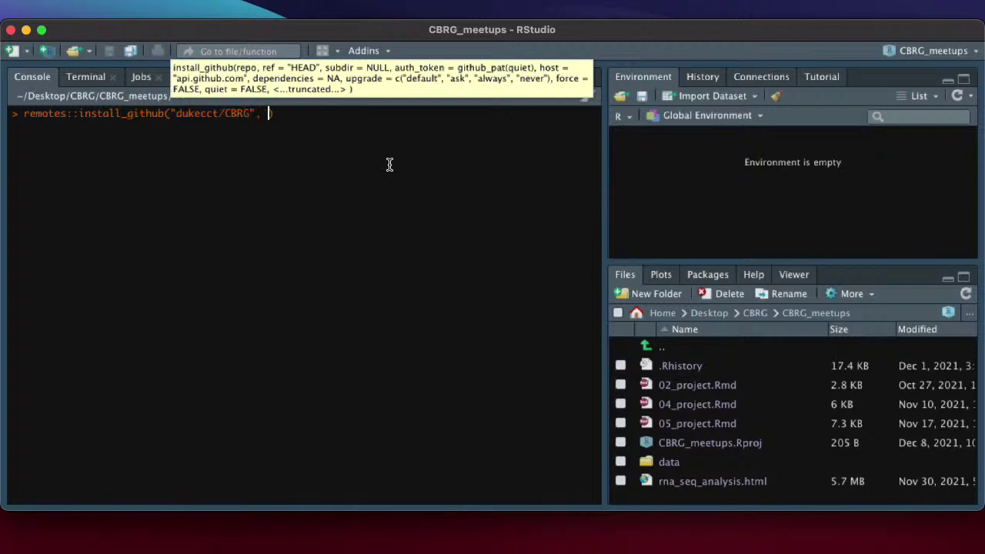
{"action": "type", "text": "= TRUE"}
{"action": "key", "text": "Return"}
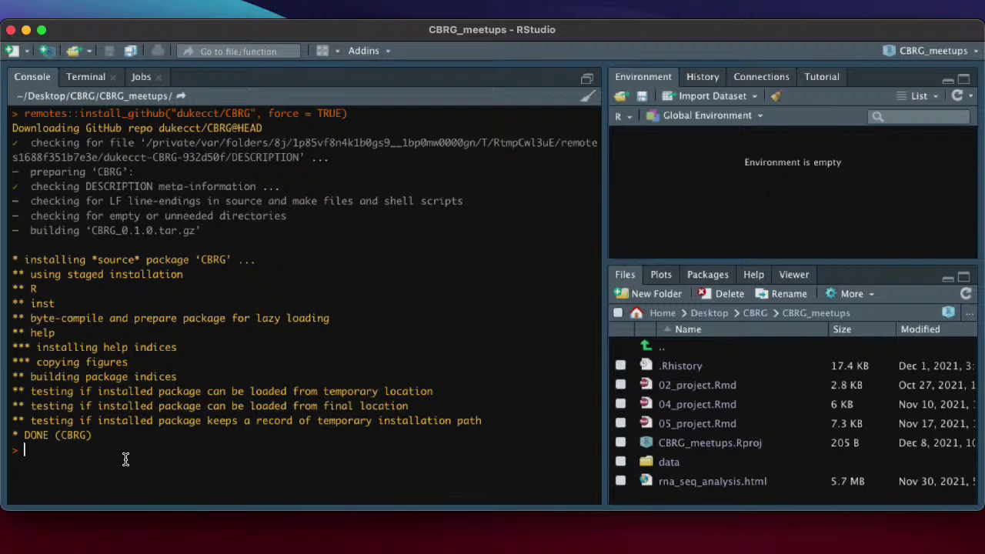
- Load the CBRG package with library(CBRG)
{"action": "type", "text": "library("}
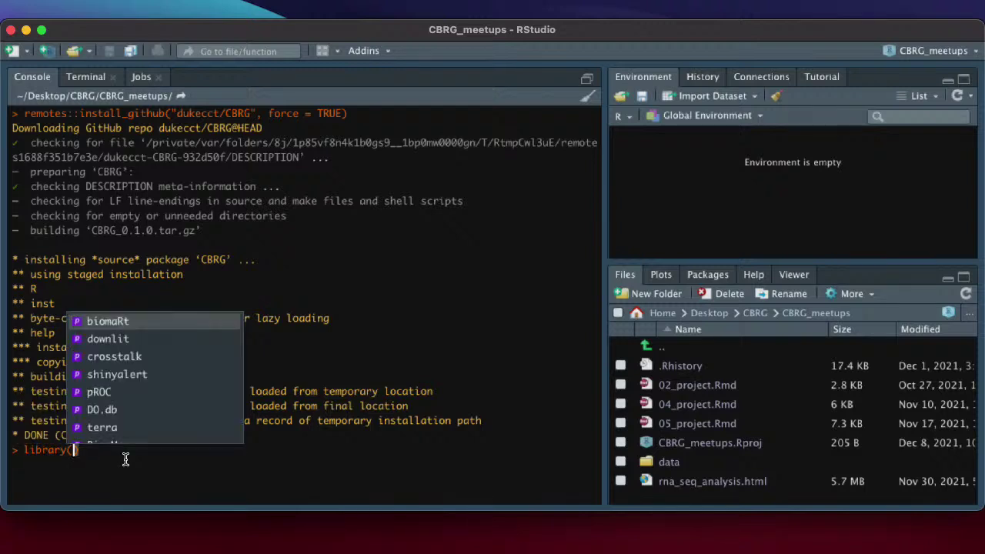
{"action": "type", "text": "CBR"}
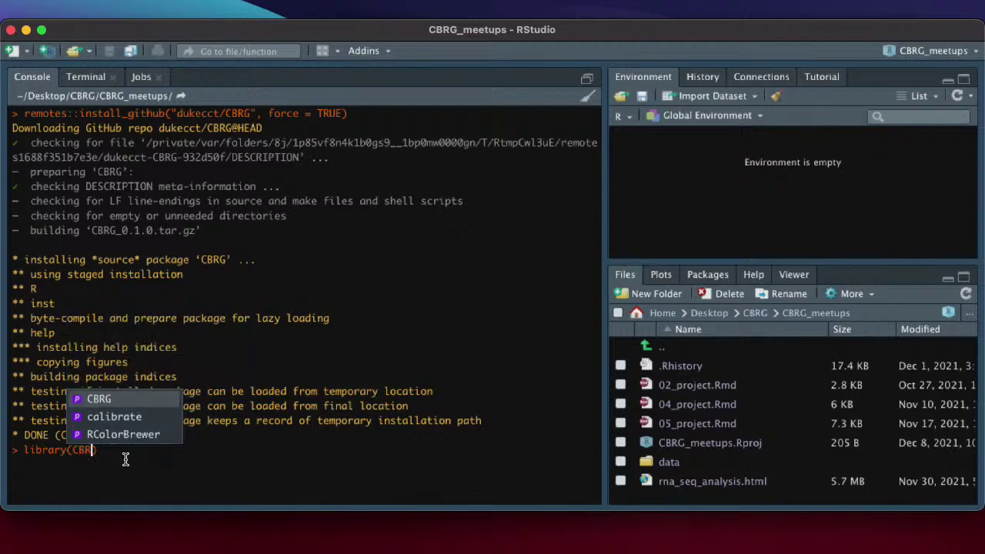
{"action": "type", "text": "G"}
{"action": "key", "text": "Return"}
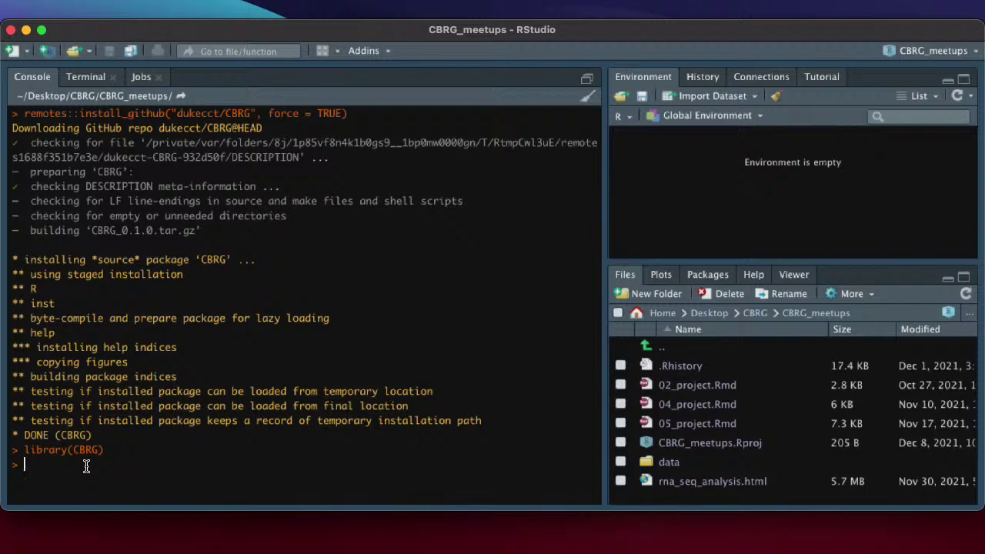
- Launch class project 7 with launch_project(7) and collapse the console to enlarge the source editor
{"action": "type", "text": "launch_proj"}
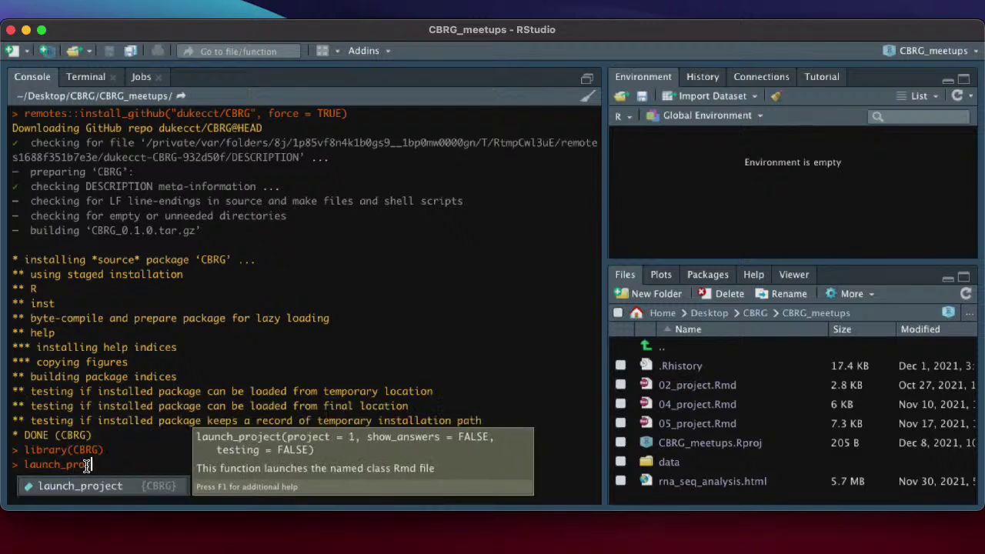
{"action": "key", "text": "Tab"}
{"action": "type", "text": "7"}
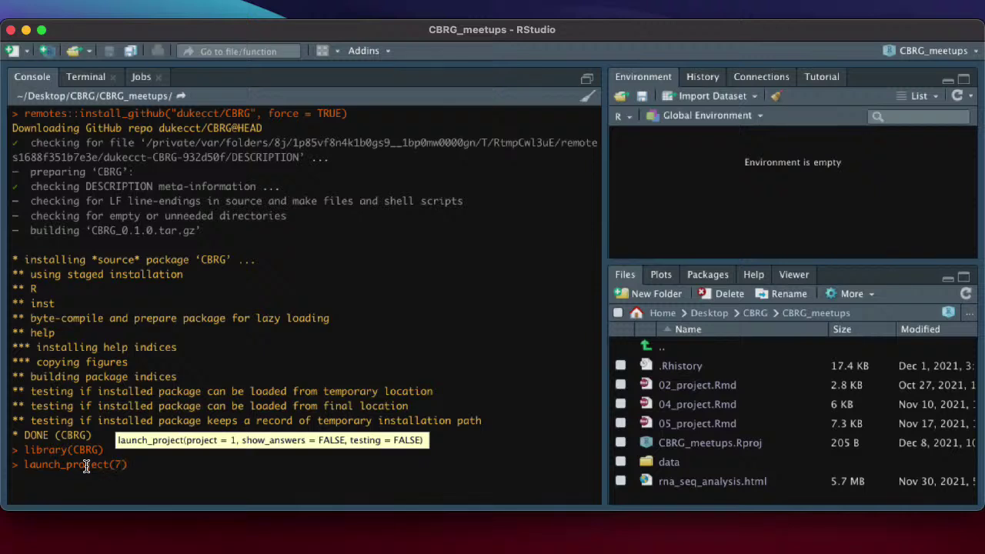
{"action": "key", "text": "Return"}
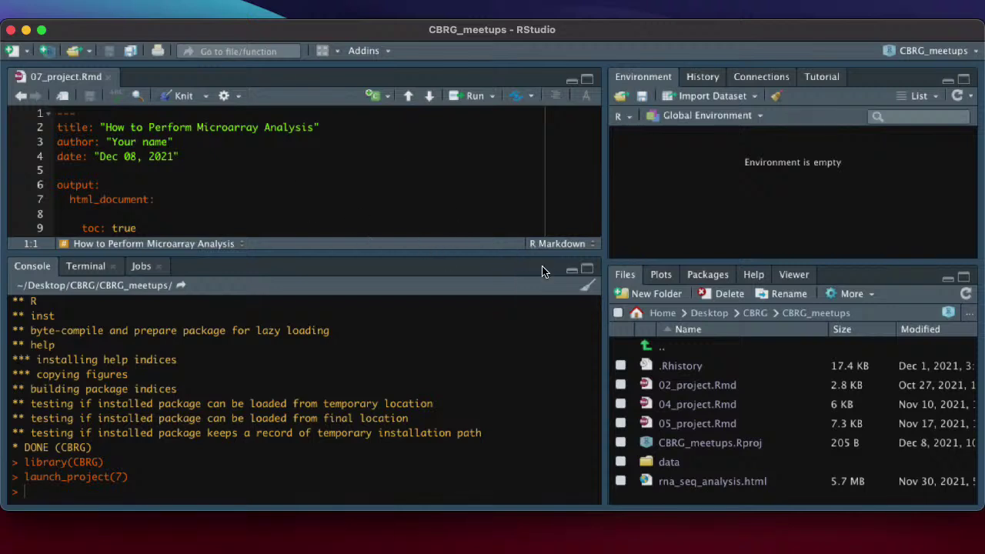
{"action": "left_click", "coordinate": [572, 271]}
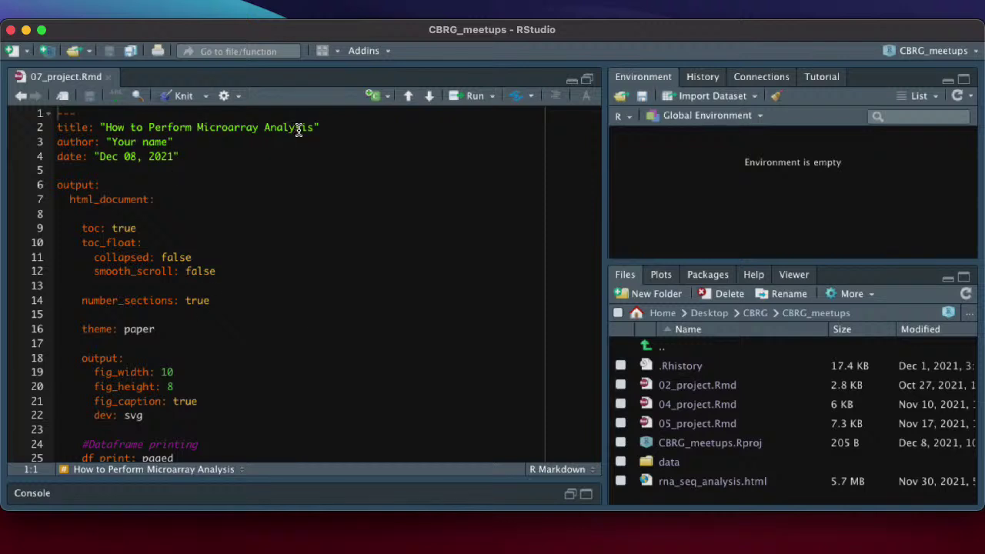
- Save a copy of the project file as 07_project in the CBRG_meetups folder inside the Desktop's CBRG folder
{"action": "scroll", "coordinate": [314, 231], "scroll_direction": "down", "scroll_amount": 5}
{"action": "scroll", "coordinate": [315, 232], "scroll_direction": "up", "scroll_amount": 2}
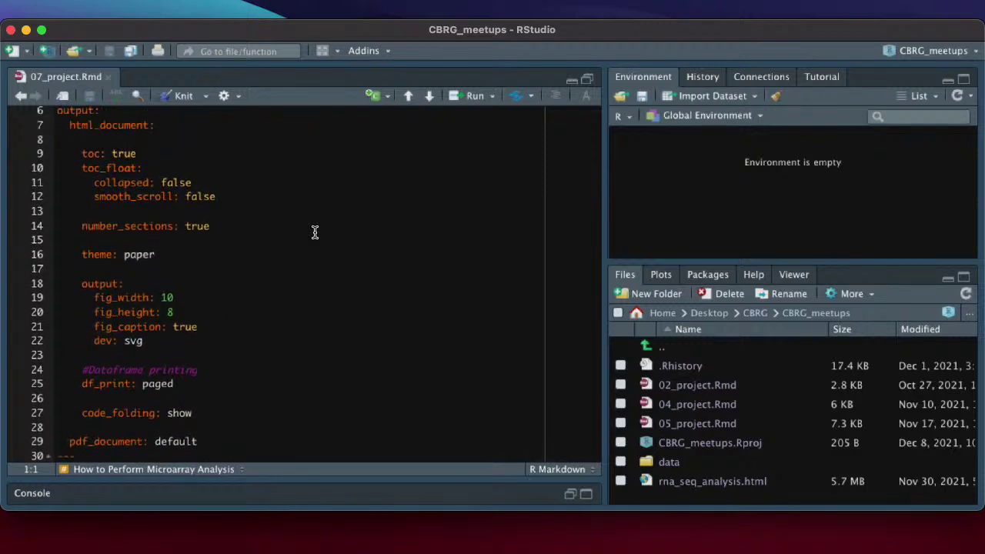
{"action": "left_click", "coordinate": [108, 16]}
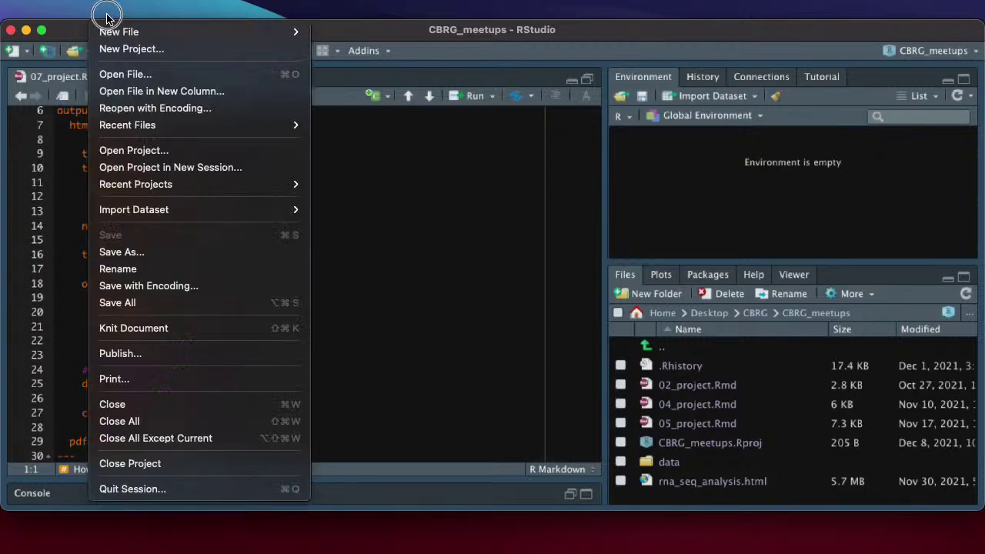
{"action": "left_click", "coordinate": [139, 260]}
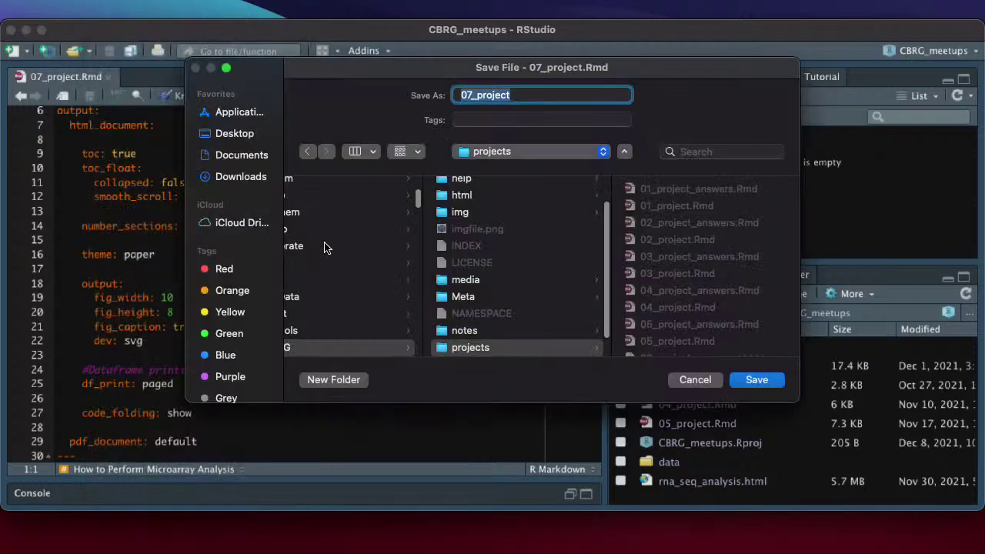
{"action": "scroll", "coordinate": [399, 266], "scroll_direction": "left", "scroll_amount": 3}
{"action": "scroll", "coordinate": [399, 266], "scroll_direction": "left", "scroll_amount": 5}
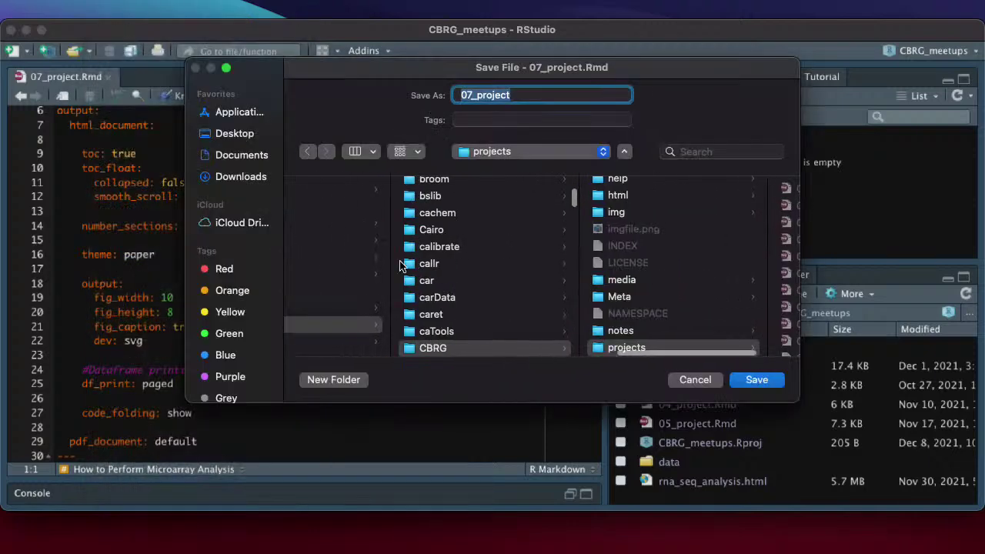
{"action": "scroll", "coordinate": [400, 266], "scroll_direction": "left", "scroll_amount": 6}
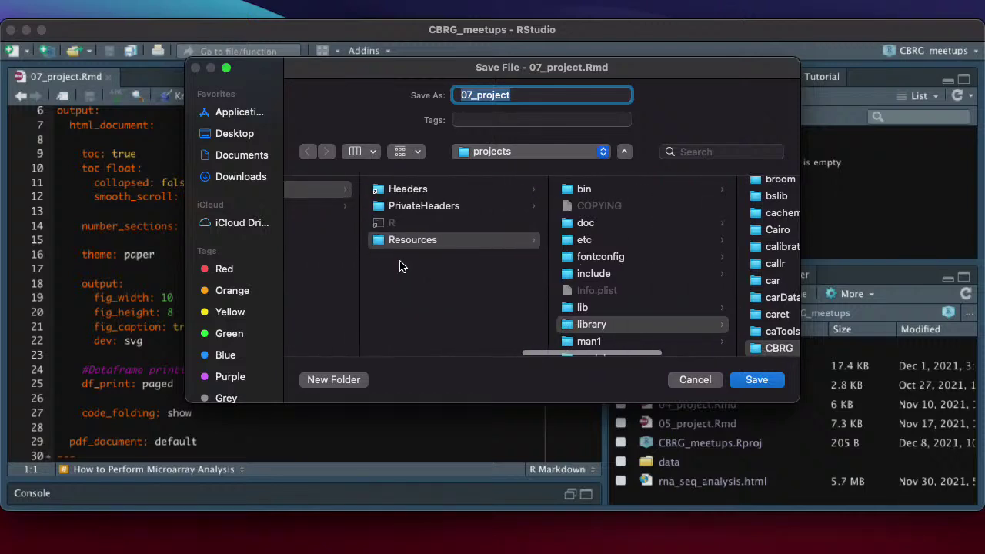
{"action": "scroll", "coordinate": [400, 266], "scroll_direction": "left", "scroll_amount": 4}
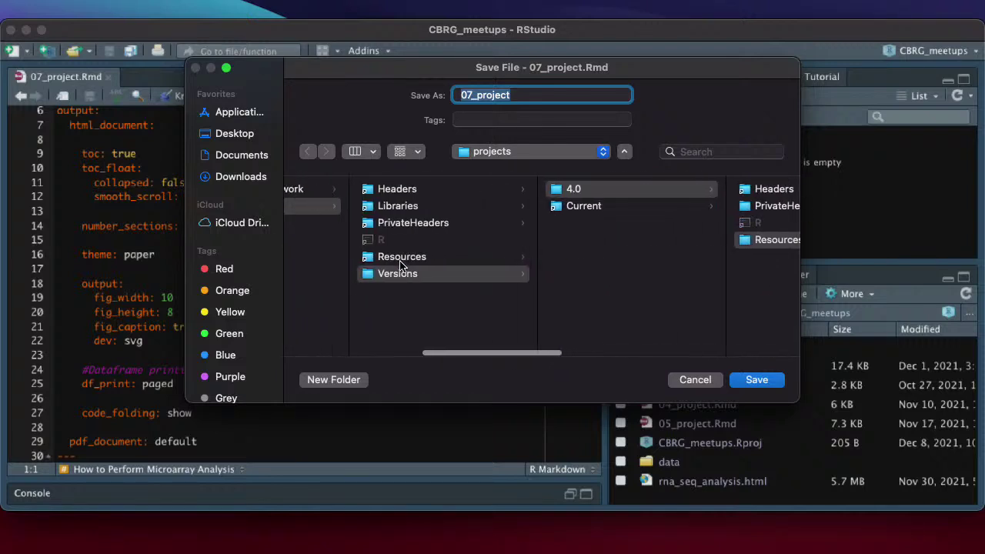
{"action": "left_click", "coordinate": [235, 133]}
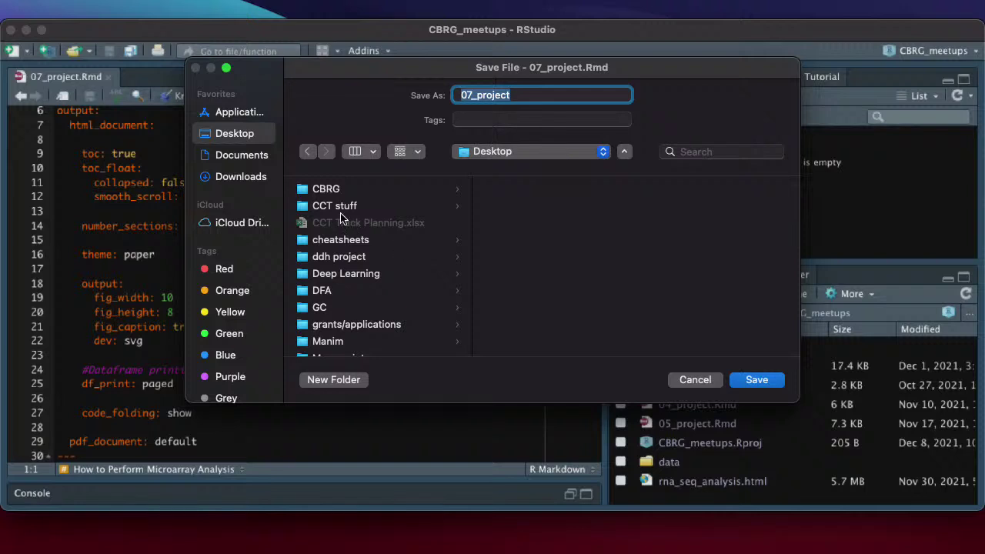
{"action": "left_click", "coordinate": [329, 193]}
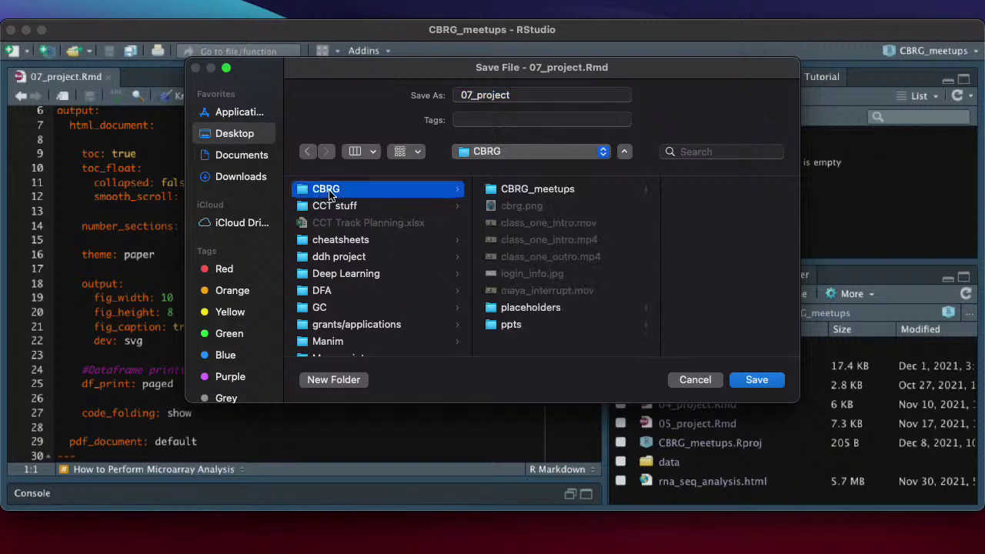
{"action": "left_click", "coordinate": [539, 194]}
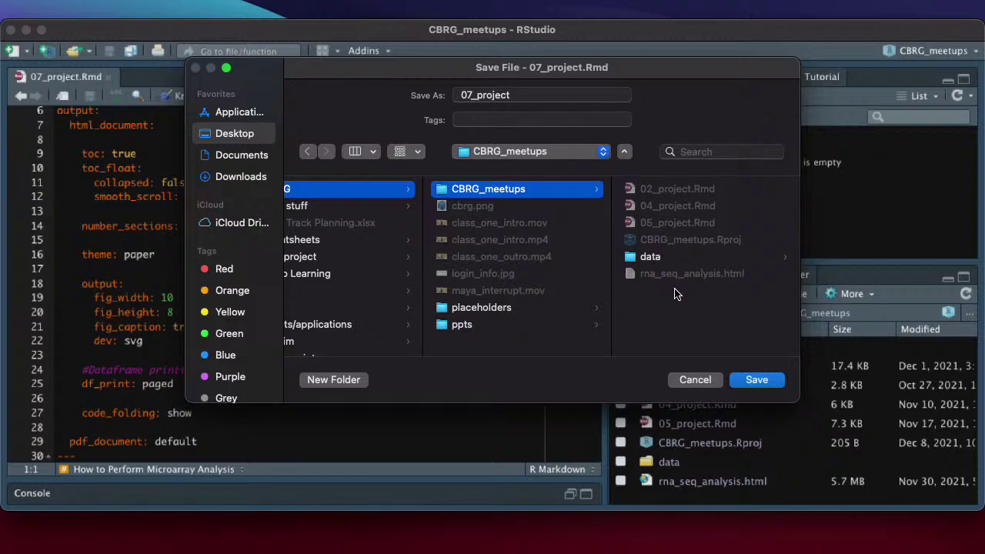
{"action": "left_click", "coordinate": [752, 383]}
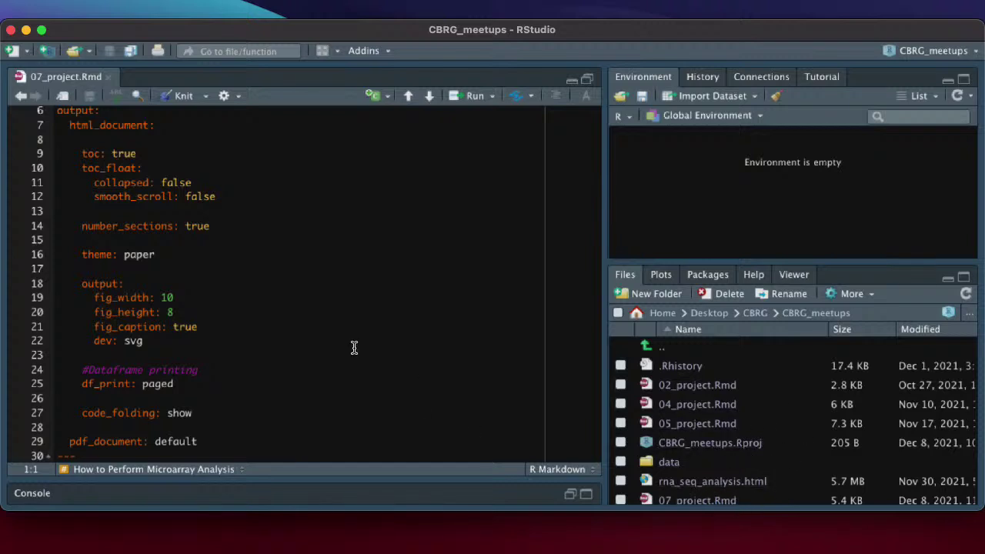
- Run the setup chunk that installs and loads the CRAN and Bioconductor packages, and collapse the console again
{"action": "scroll", "coordinate": [354, 348], "scroll_direction": "up", "scroll_amount": 5}
{"action": "scroll", "coordinate": [354, 348], "scroll_direction": "down", "scroll_amount": 8}
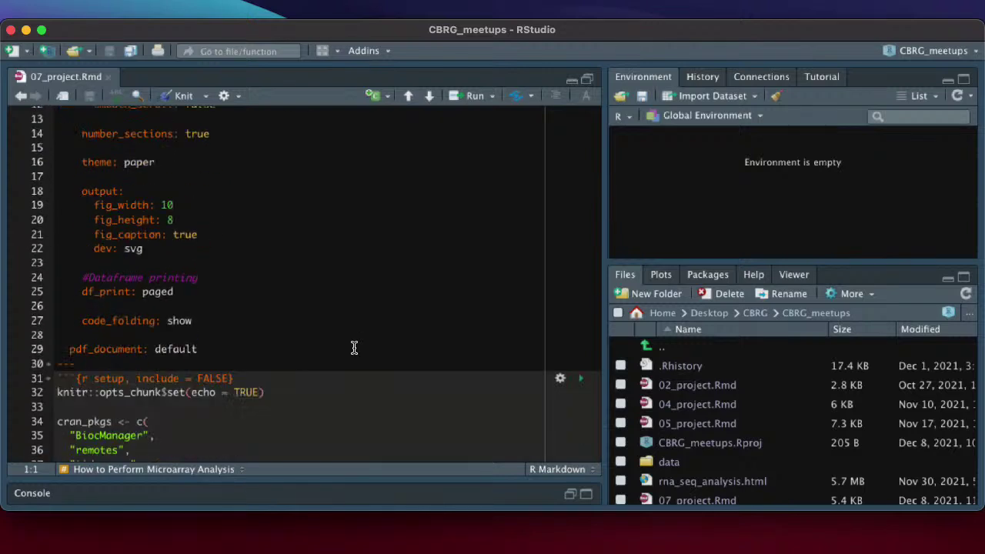
{"action": "scroll", "coordinate": [354, 348], "scroll_direction": "down", "scroll_amount": 2}
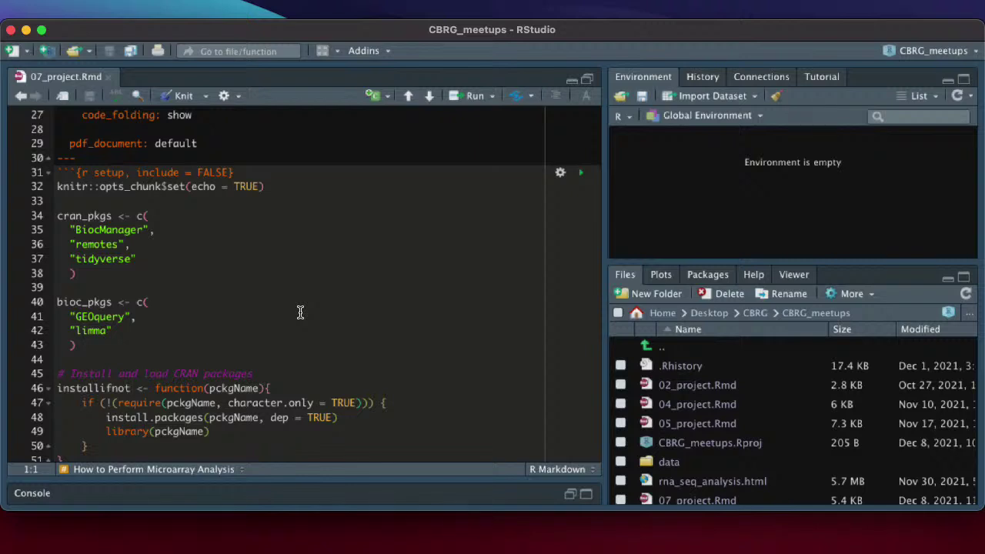
{"action": "scroll", "coordinate": [300, 311], "scroll_direction": "down", "scroll_amount": 1}
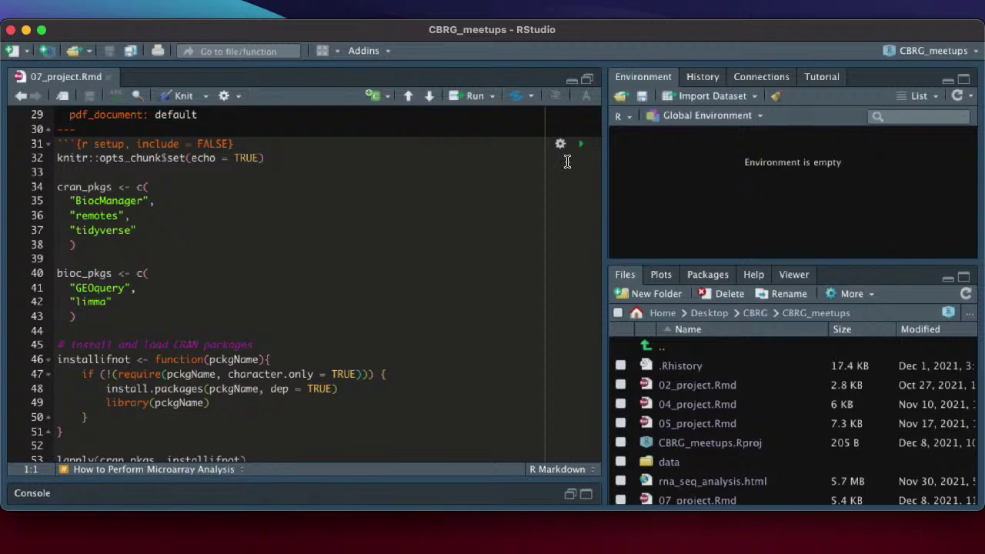
{"action": "scroll", "coordinate": [428, 274], "scroll_direction": "down", "scroll_amount": 1}
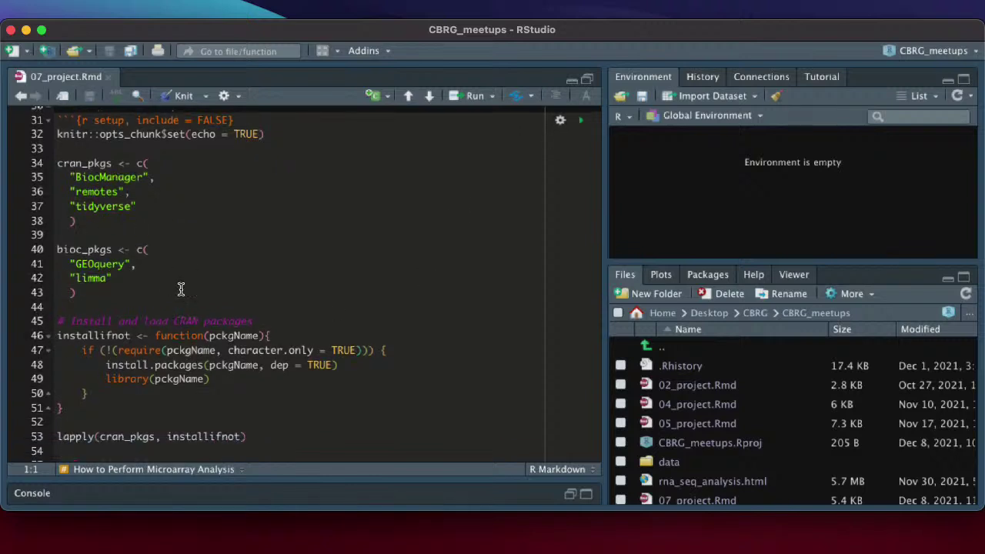
{"action": "scroll", "coordinate": [180, 288], "scroll_direction": "down", "scroll_amount": 2}
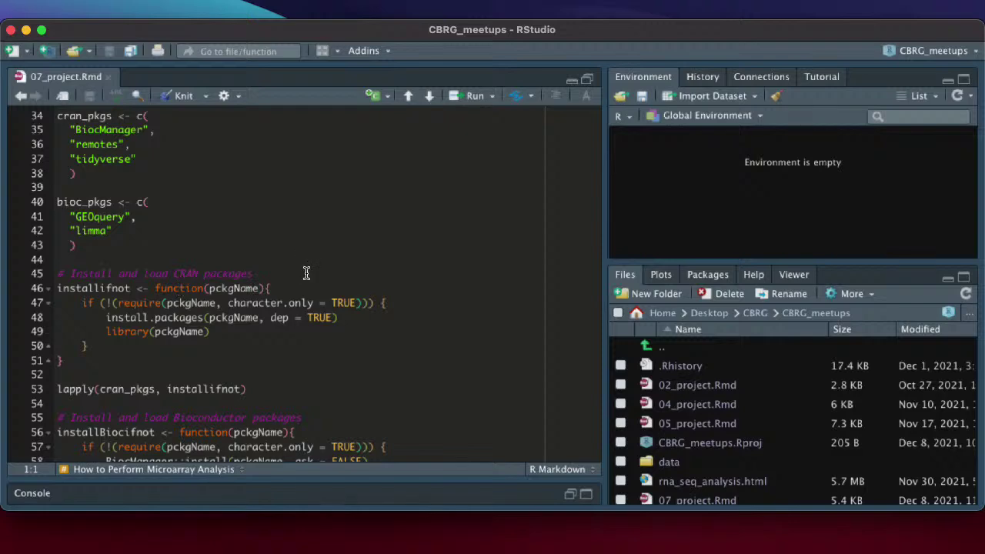
{"action": "scroll", "coordinate": [306, 275], "scroll_direction": "up", "scroll_amount": 3}
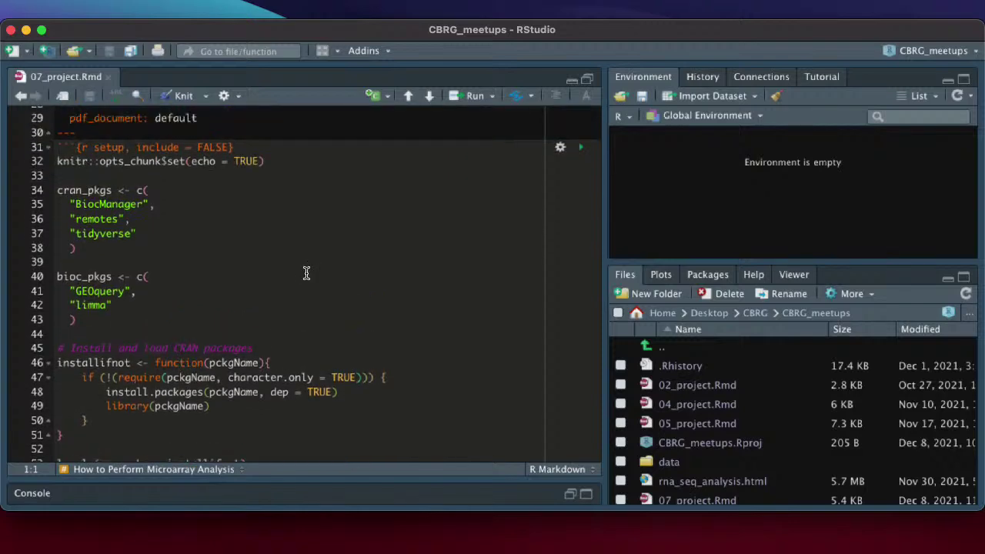
{"action": "left_click", "coordinate": [582, 151]}
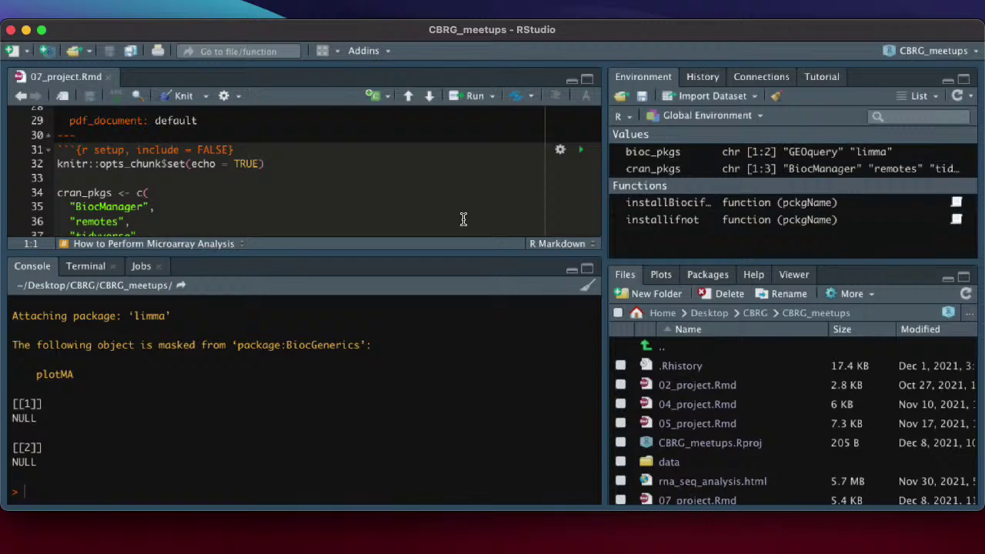
{"action": "left_click", "coordinate": [571, 274]}
- Read the "Microarray Analysis in R" introduction and select the cited paper's title in the reference
{"action": "scroll", "coordinate": [260, 362], "scroll_direction": "down", "scroll_amount": 3}
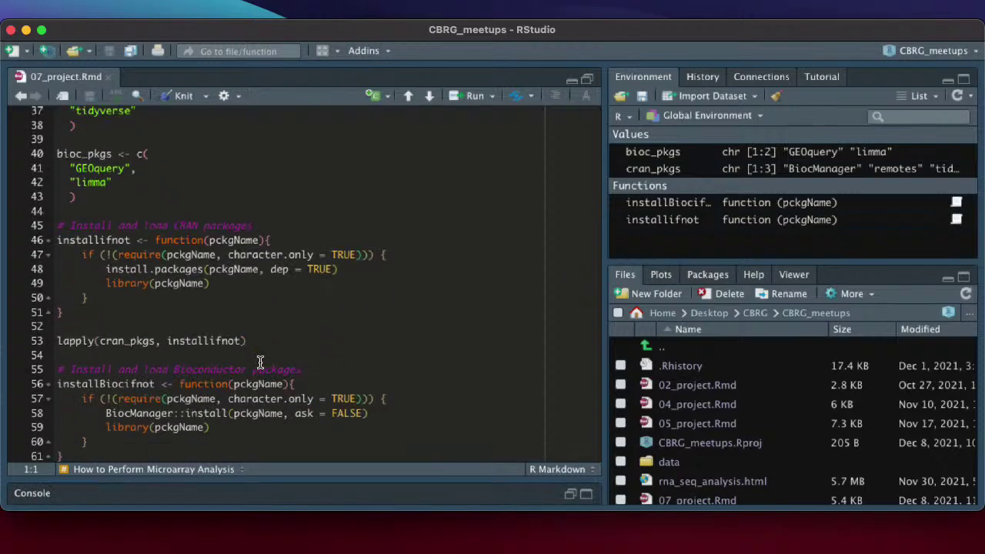
{"action": "scroll", "coordinate": [261, 362], "scroll_direction": "down", "scroll_amount": 5}
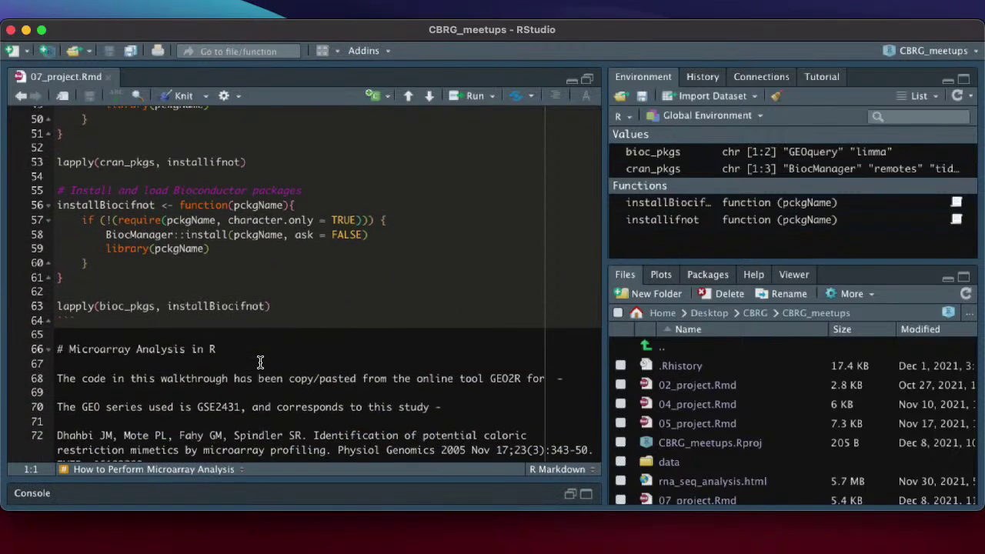
{"action": "scroll", "coordinate": [183, 315], "scroll_direction": "down", "scroll_amount": 5}
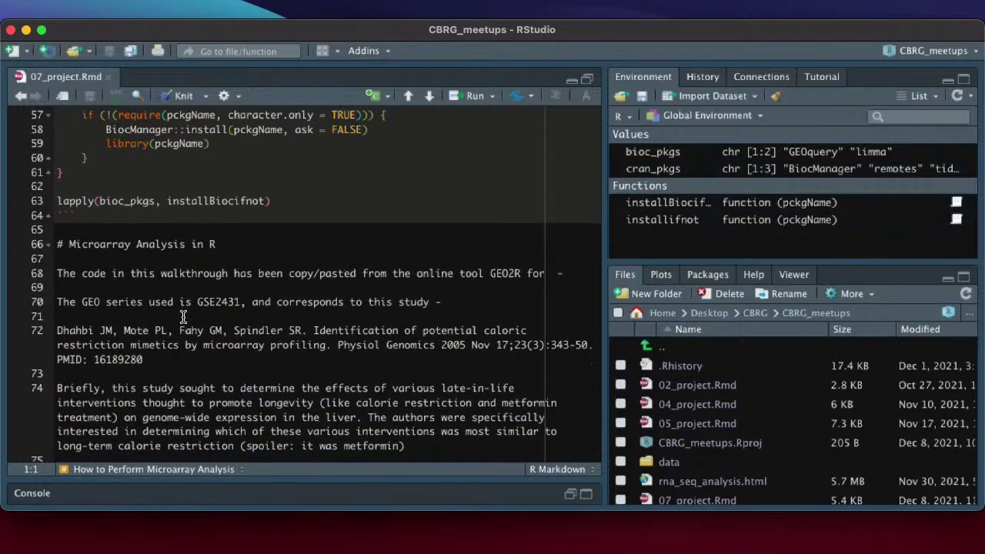
{"action": "scroll", "coordinate": [183, 316], "scroll_direction": "down", "scroll_amount": 5}
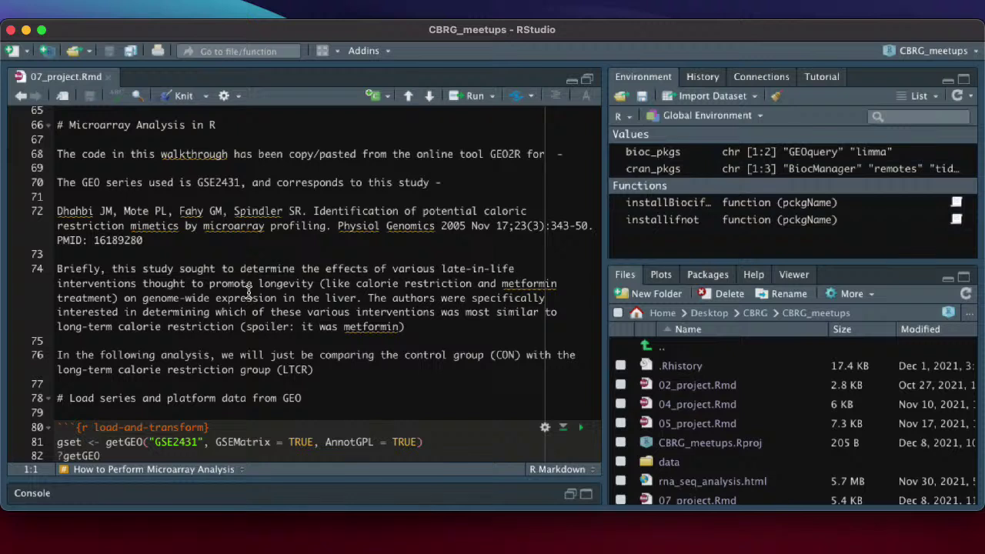
{"action": "left_click_drag", "start_coordinate": [313, 212], "coordinate": [322, 224]}
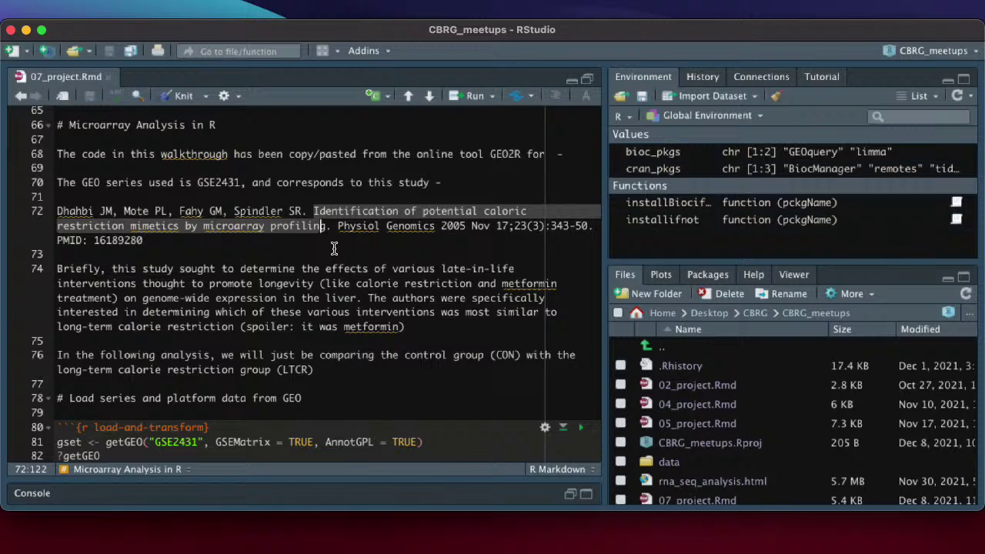
- Highlight the publication year 2005 in the cited reference and read the study summary beneath it
{"action": "left_click", "coordinate": [441, 227]}
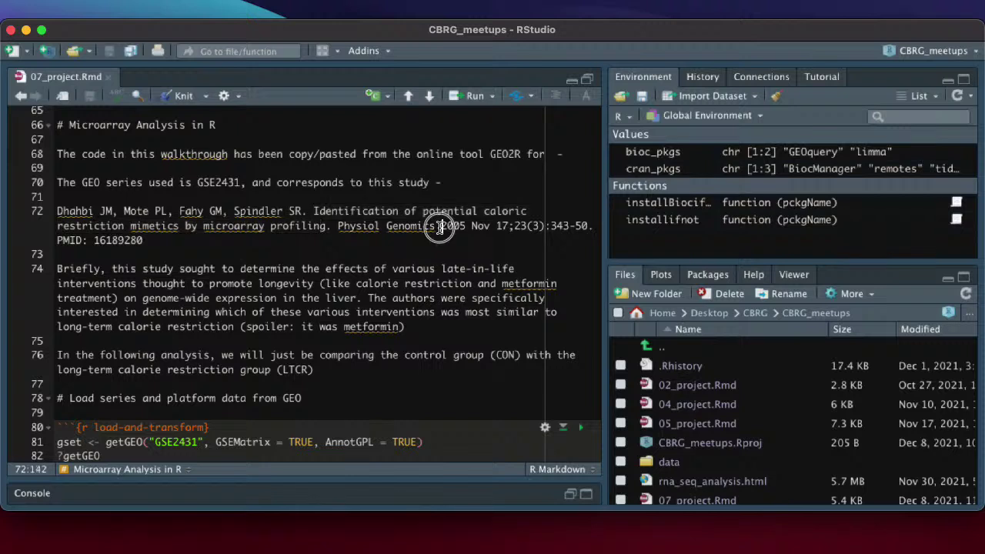
{"action": "left_click_drag", "start_coordinate": [440, 228], "coordinate": [465, 226]}
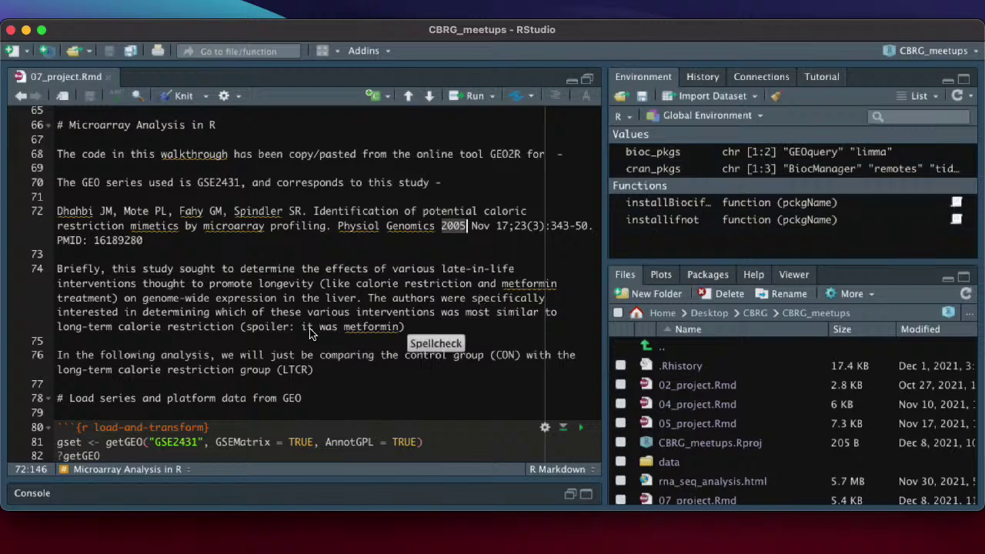
{"action": "scroll", "coordinate": [311, 333], "scroll_direction": "down", "scroll_amount": 3}
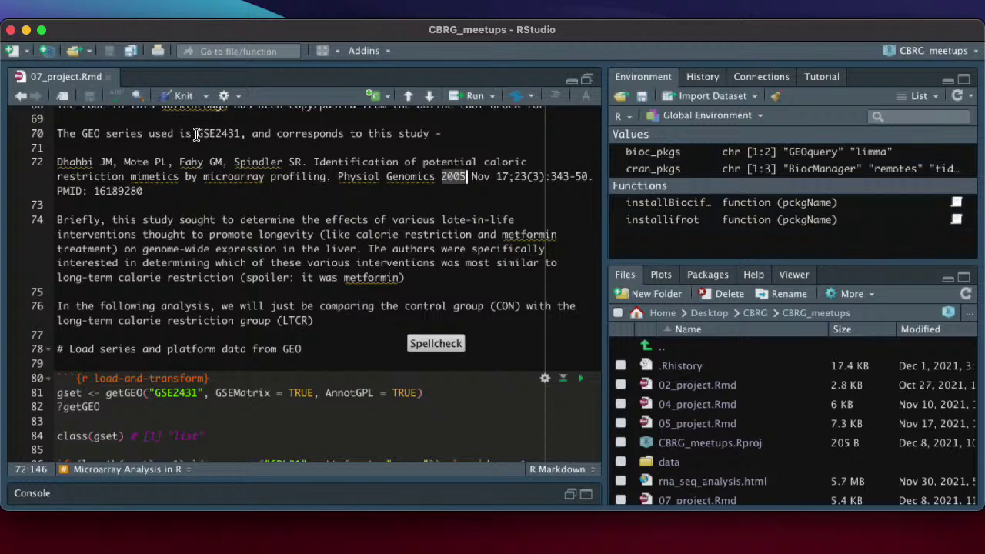
- Copy the series accession GSE2431, switch to Chrome, and open the NCBI GEO DataSets home page through a Google search for GEO
{"action": "left_click_drag", "start_coordinate": [197, 134], "coordinate": [240, 133]}
{"action": "key", "text": "super+c"}
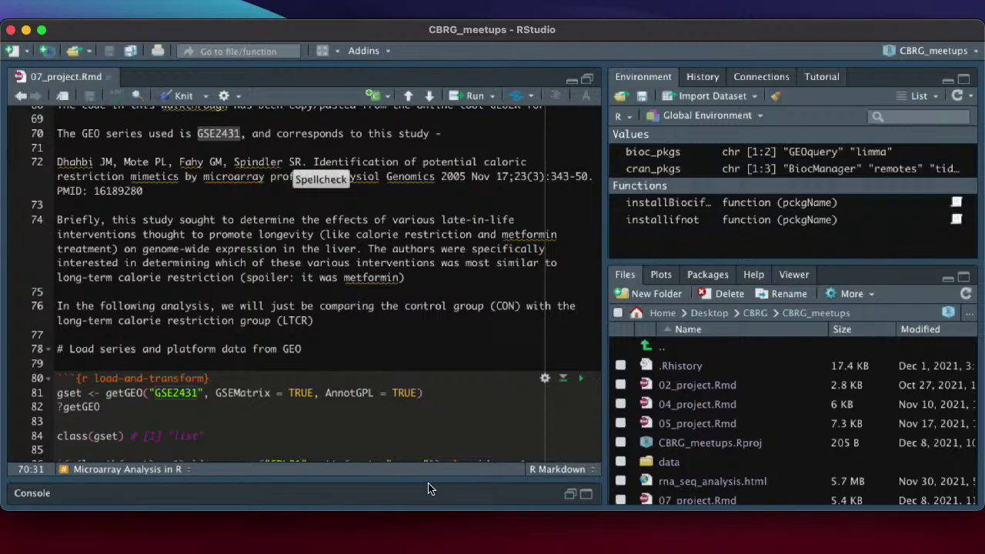
{"action": "left_click", "coordinate": [412, 530]}
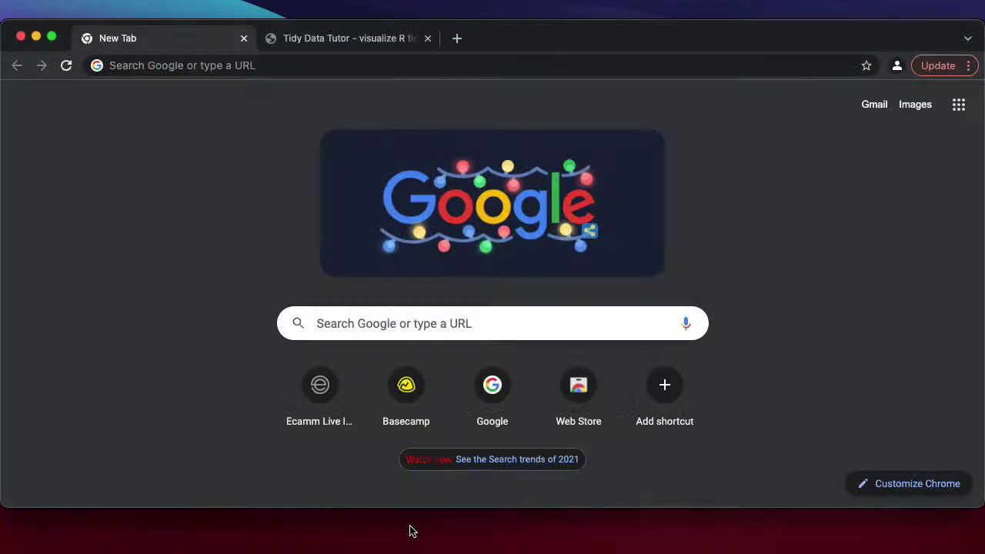
{"action": "left_click", "coordinate": [412, 321]}
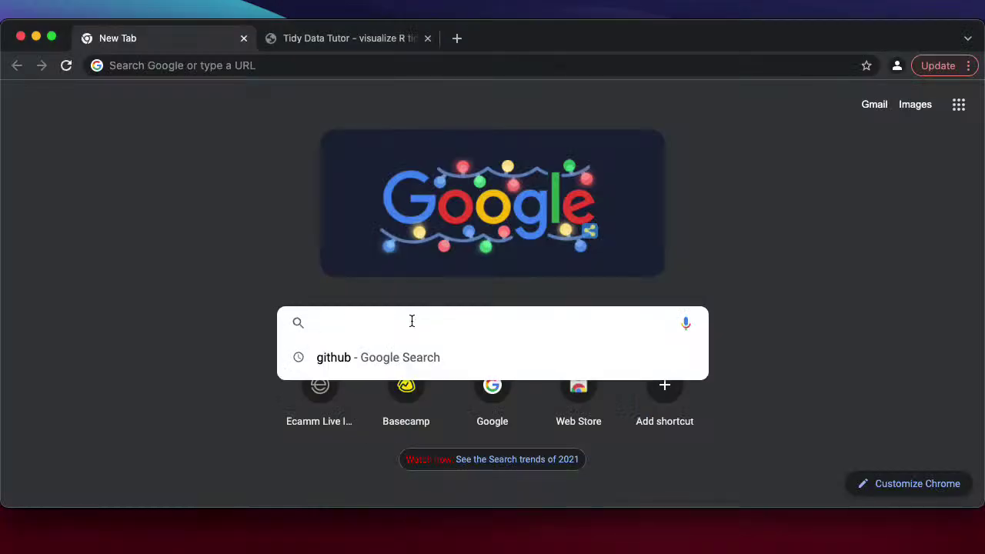
{"action": "type", "text": "GEO"}
{"action": "key", "text": "Return"}
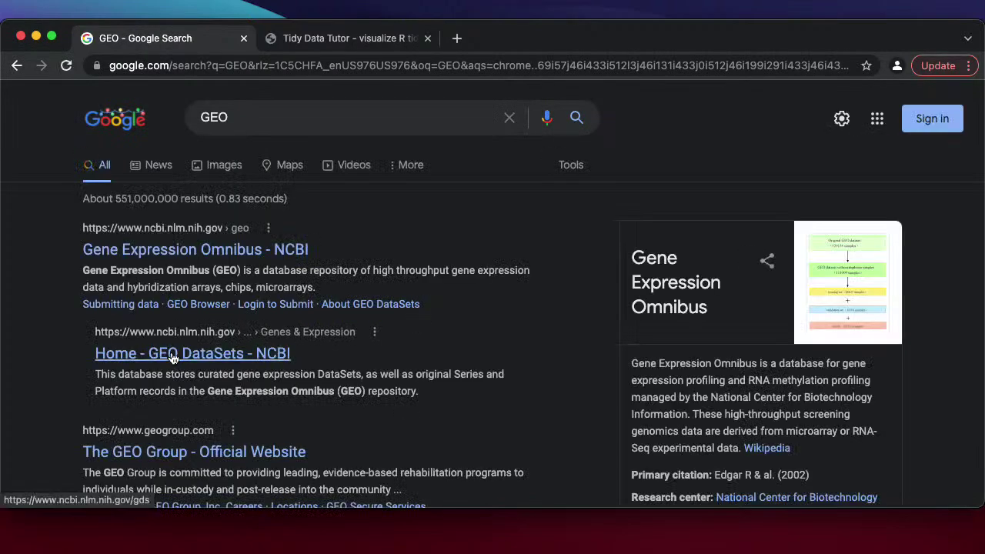
{"action": "left_click", "coordinate": [172, 355]}
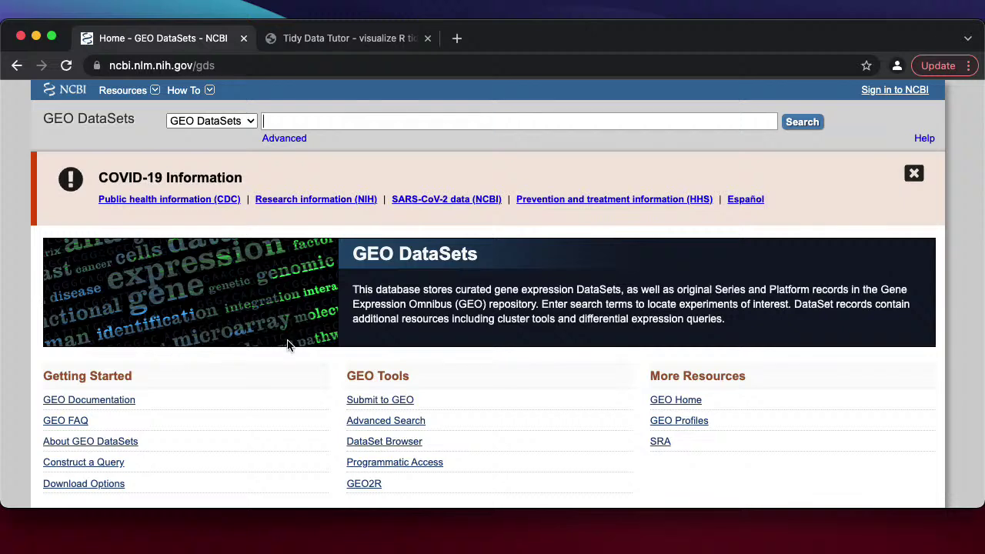
- Search GEO DataSets for the copied accession GSE2431
{"action": "scroll", "coordinate": [224, 381], "scroll_direction": "down", "scroll_amount": 2}
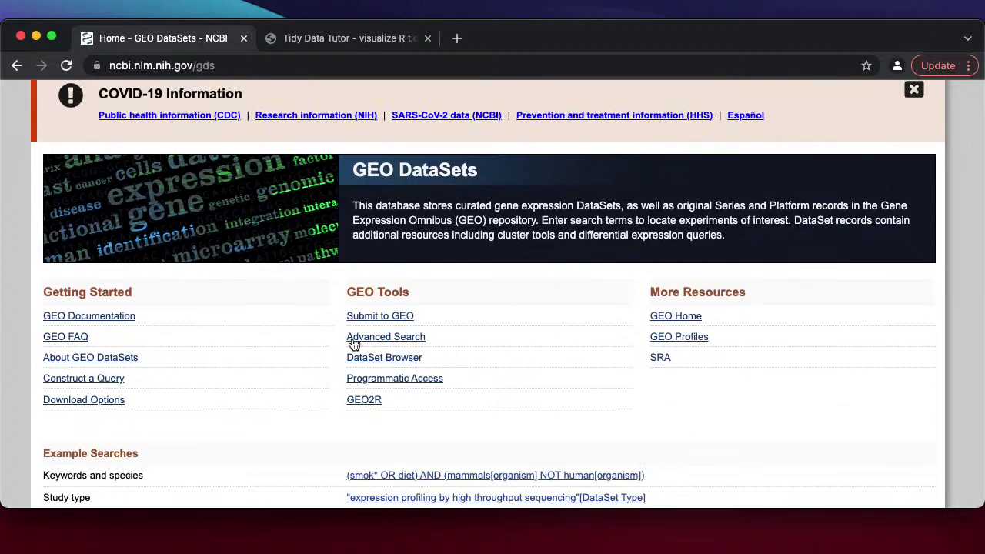
{"action": "scroll", "coordinate": [353, 345], "scroll_direction": "up", "scroll_amount": 2}
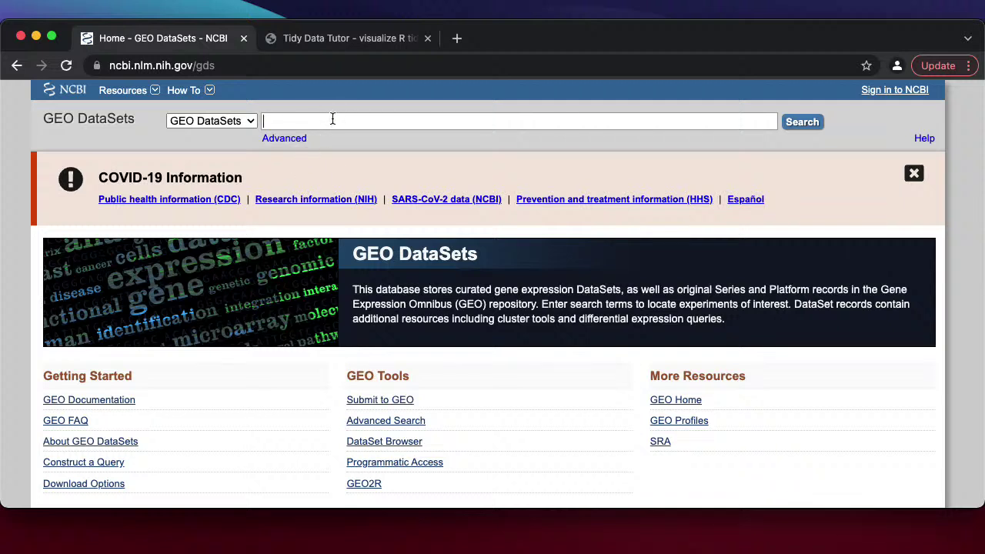
{"action": "type", "text": "calor"}
{"action": "key", "text": "BackSpace"}
{"action": "key", "text": "BackSpace"}
{"action": "key", "text": "BackSpace"}
{"action": "key", "text": "BackSpace"}
{"action": "key", "text": "super+v"}
{"action": "key", "text": "Return"}
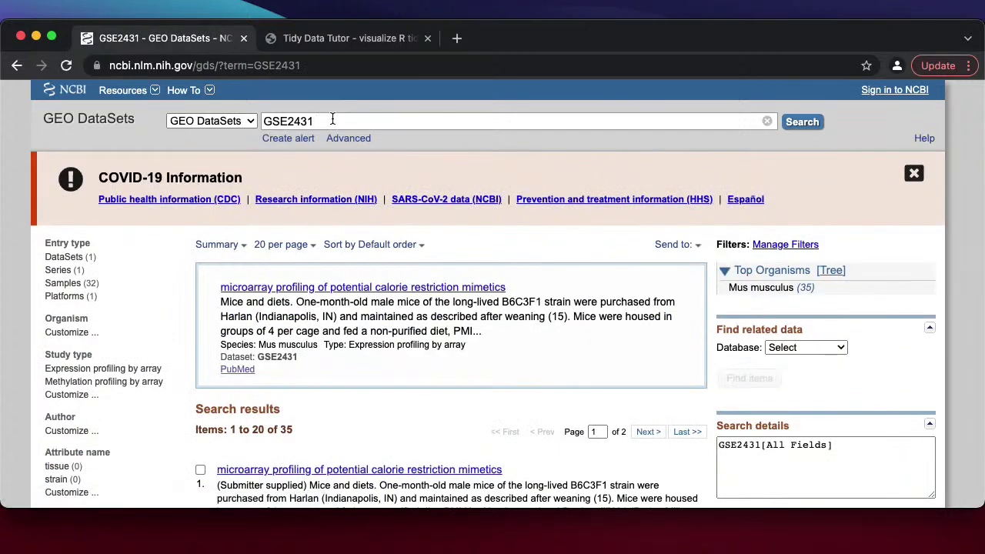
- Open the GSE2431 series record "microarray profiling of potential calorie restriction mimetics" from the search results
{"action": "scroll", "coordinate": [307, 393], "scroll_direction": "down", "scroll_amount": 1}
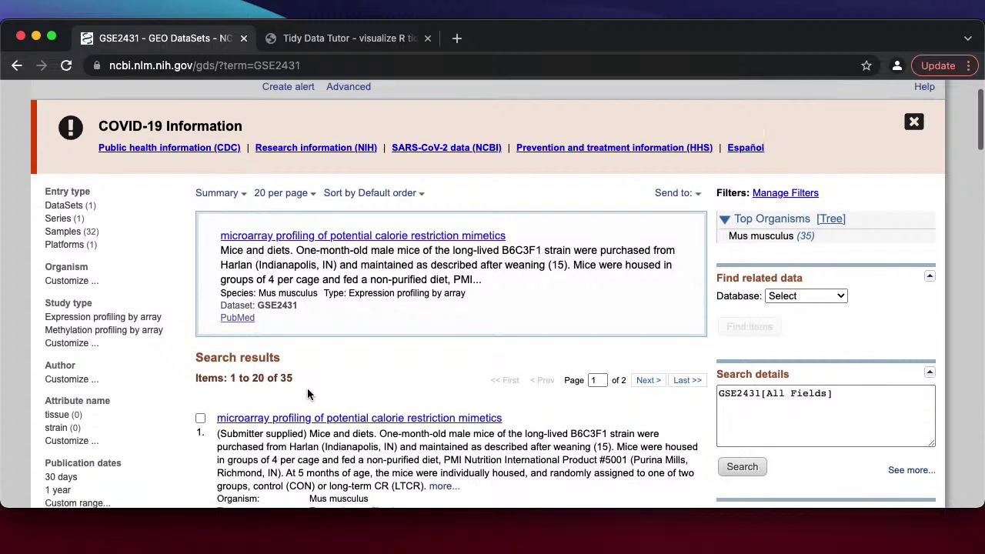
{"action": "scroll", "coordinate": [307, 393], "scroll_direction": "down", "scroll_amount": 2}
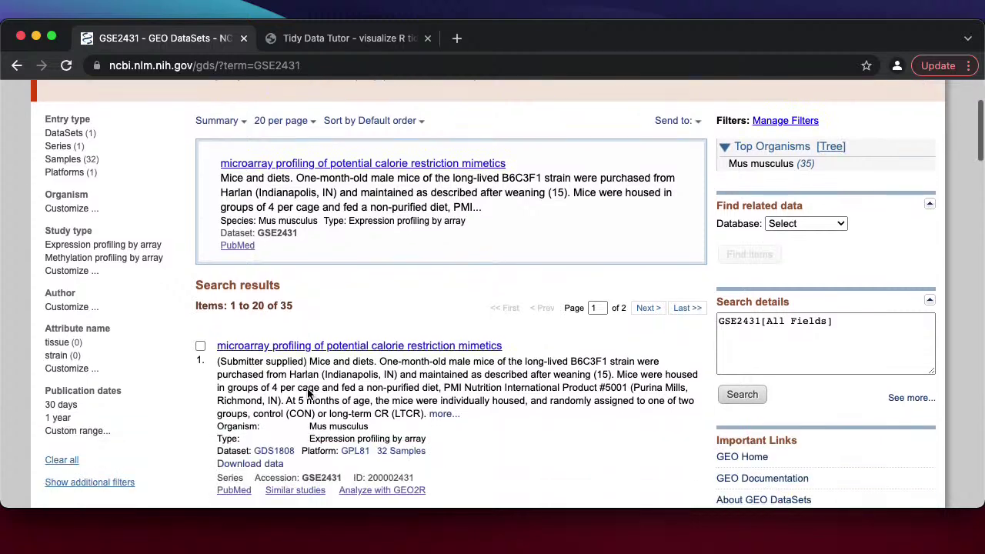
{"action": "left_click", "coordinate": [320, 348]}
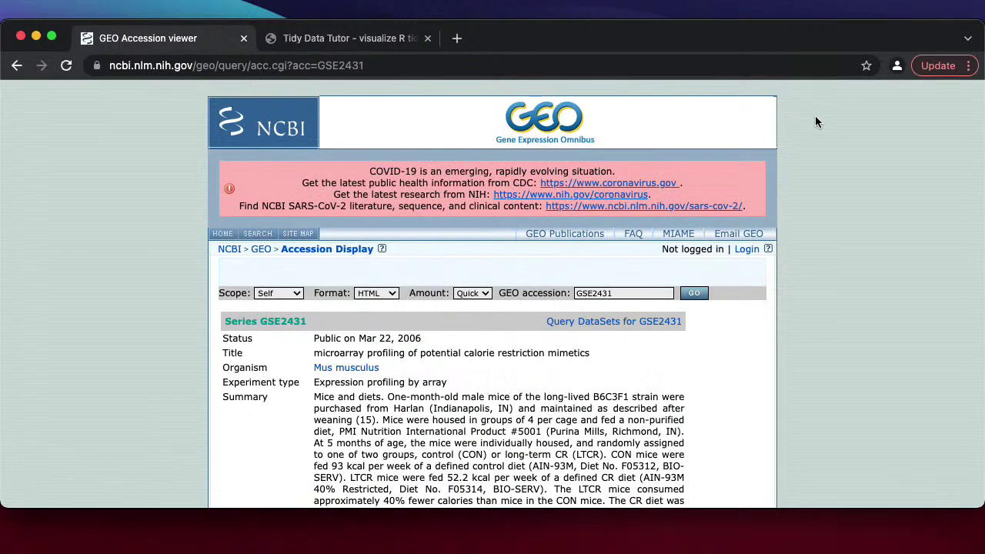
- Read the GSE2431 record from the experiment summary through the citation to the platform and samples entries
{"action": "scroll", "coordinate": [508, 377], "scroll_direction": "down", "scroll_amount": 2}
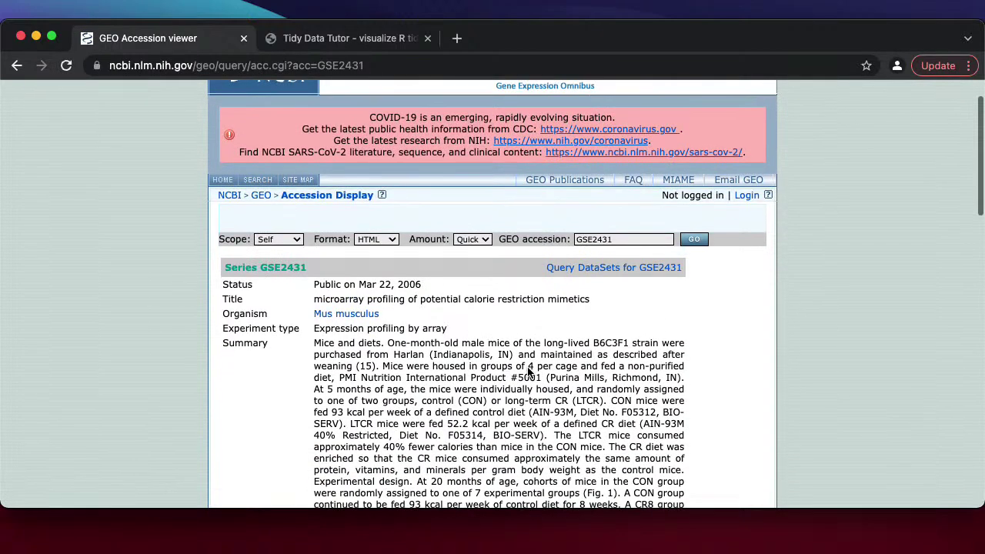
{"action": "scroll", "coordinate": [514, 356], "scroll_direction": "down", "scroll_amount": 2}
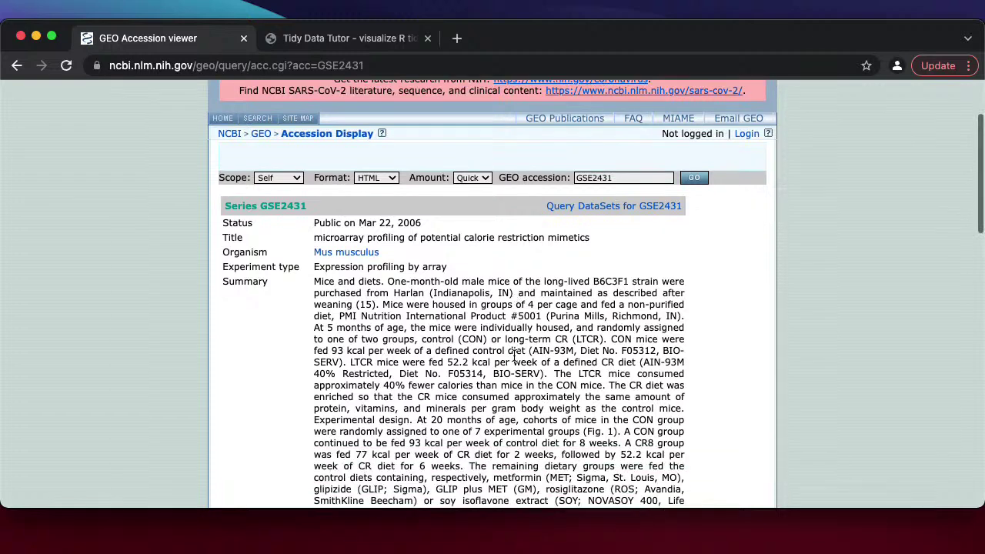
{"action": "scroll", "coordinate": [514, 356], "scroll_direction": "down", "scroll_amount": 2}
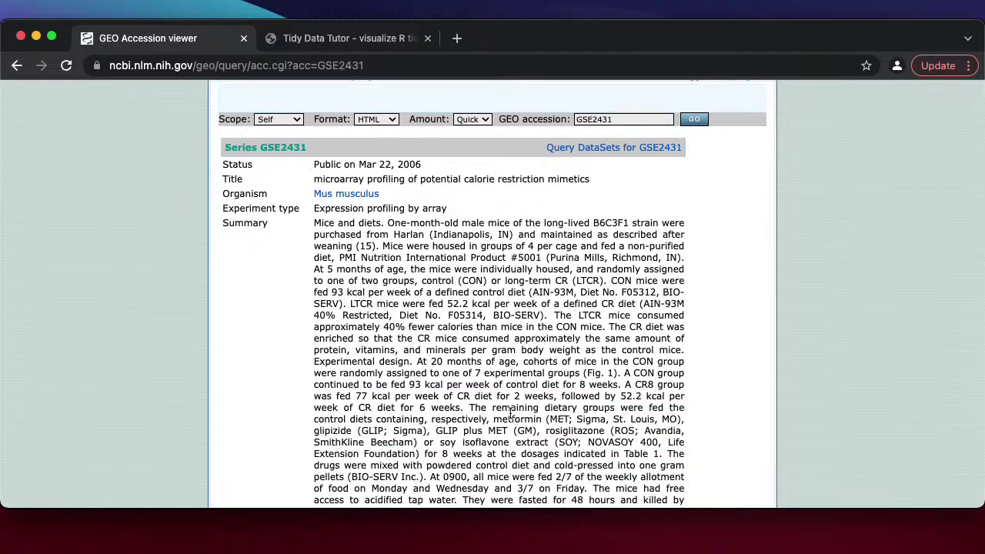
{"action": "scroll", "coordinate": [511, 414], "scroll_direction": "down", "scroll_amount": 1}
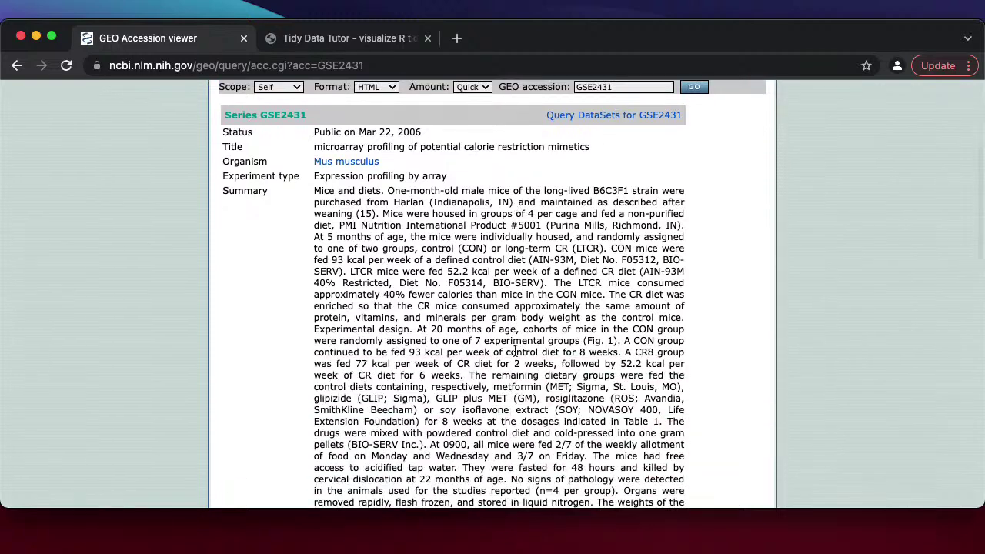
{"action": "scroll", "coordinate": [503, 301], "scroll_direction": "down", "scroll_amount": 12}
{"action": "scroll", "coordinate": [515, 351], "scroll_direction": "down", "scroll_amount": 10}
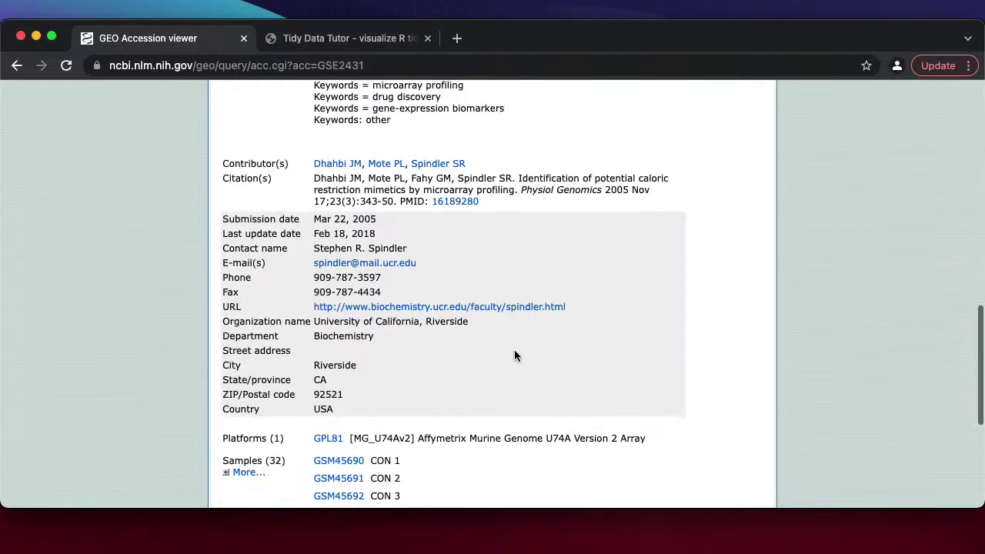
{"action": "scroll", "coordinate": [472, 284], "scroll_direction": "down", "scroll_amount": 2}
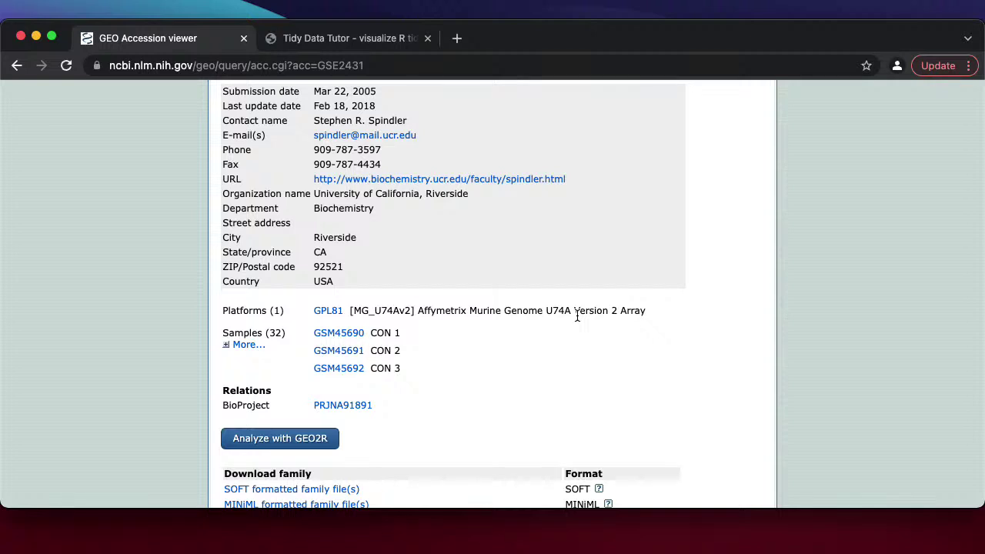
- Expand the full samples list of GSE2431 and review the sample groups and the downloadable family files
{"action": "left_click", "coordinate": [249, 347]}
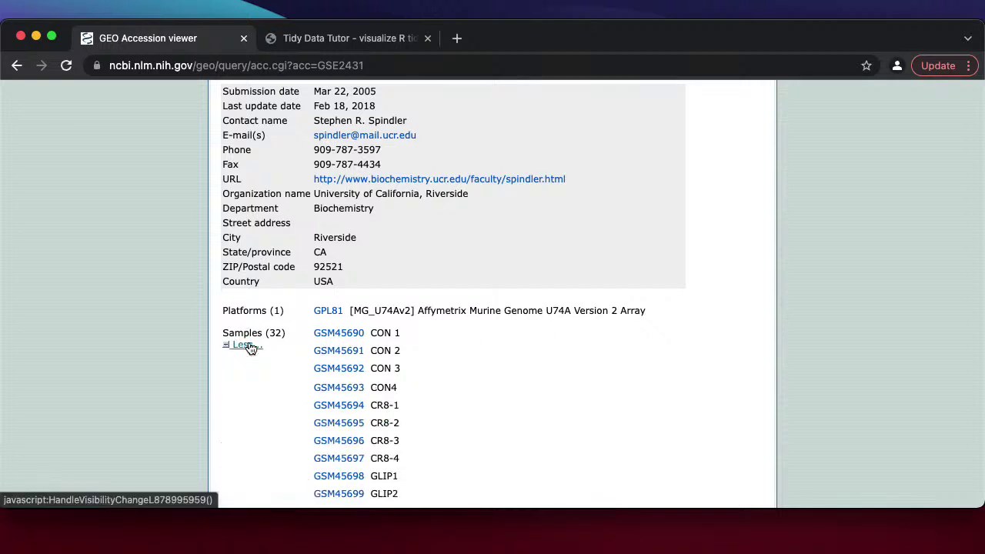
{"action": "scroll", "coordinate": [443, 366], "scroll_direction": "down", "scroll_amount": 1}
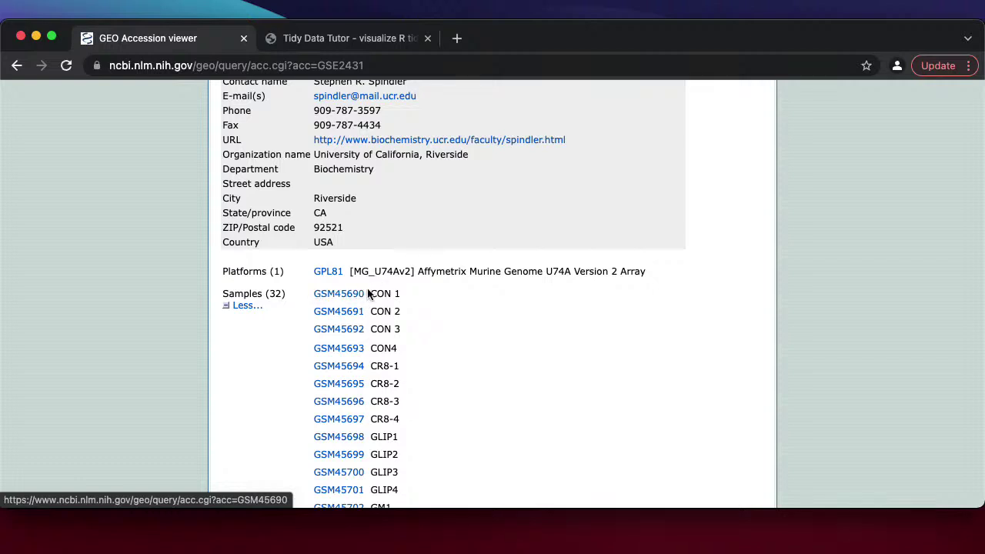
{"action": "scroll", "coordinate": [463, 358], "scroll_direction": "down", "scroll_amount": 3}
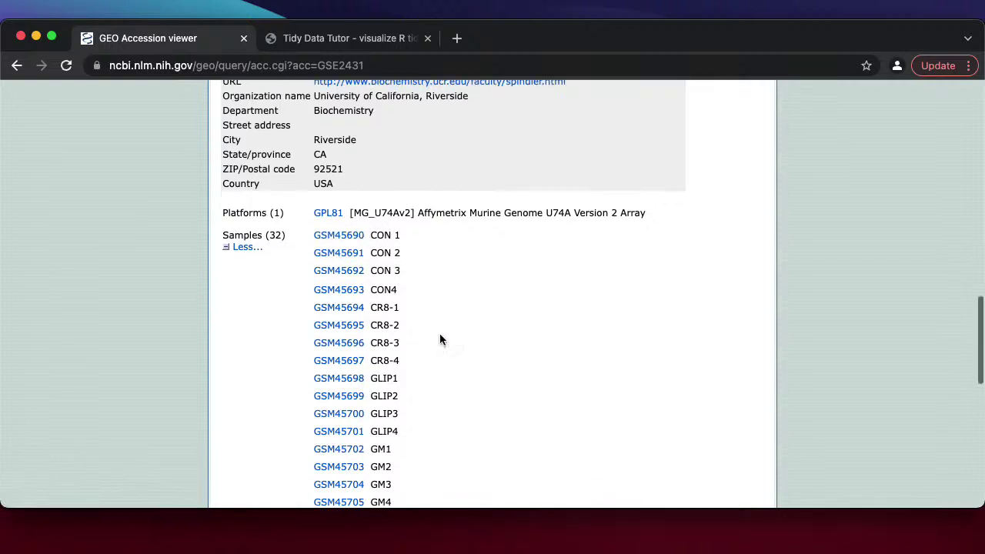
{"action": "scroll", "coordinate": [417, 314], "scroll_direction": "down", "scroll_amount": 2}
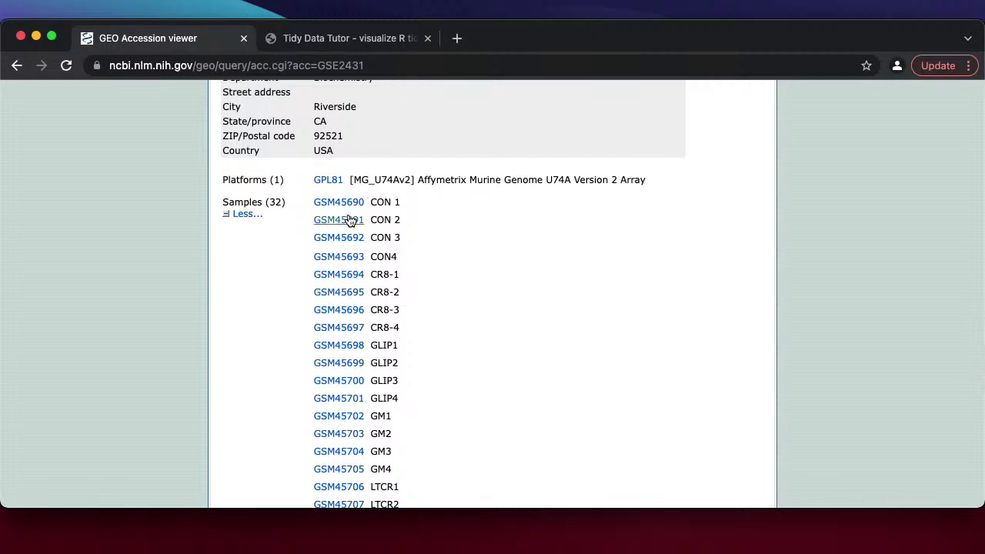
{"action": "scroll", "coordinate": [431, 205], "scroll_direction": "down", "scroll_amount": 2}
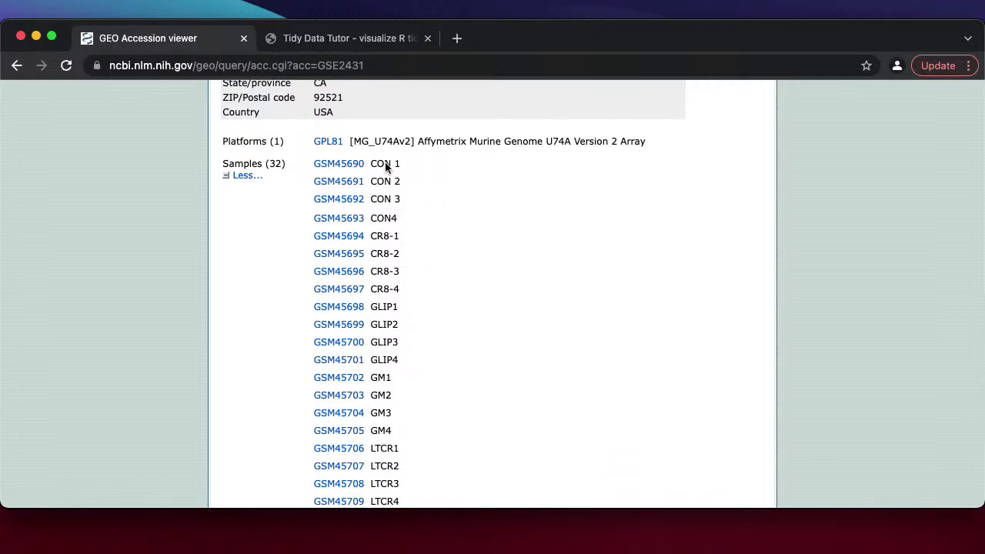
{"action": "scroll", "coordinate": [388, 322], "scroll_direction": "down", "scroll_amount": 4}
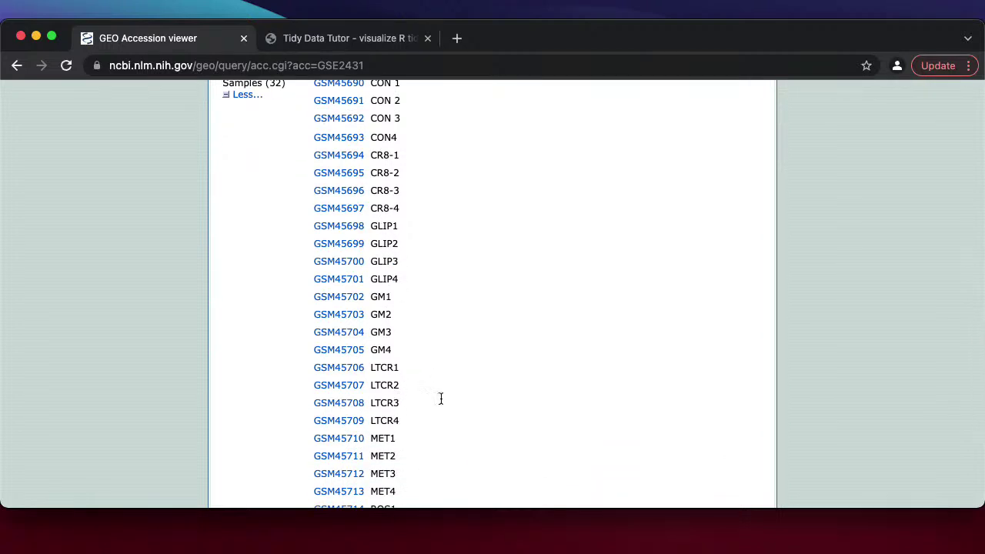
{"action": "scroll", "coordinate": [443, 408], "scroll_direction": "down", "scroll_amount": 4}
{"action": "scroll", "coordinate": [430, 457], "scroll_direction": "down", "scroll_amount": 5}
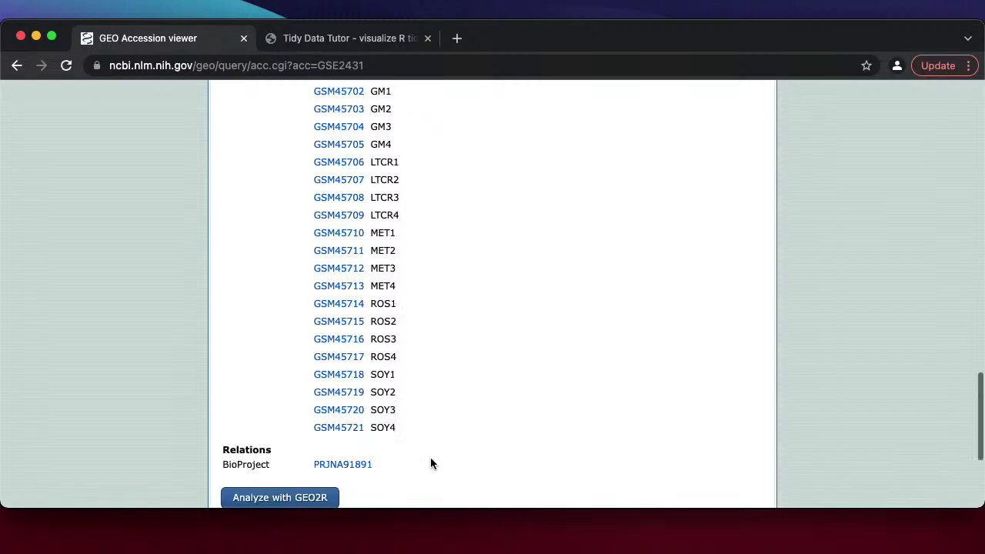
{"action": "scroll", "coordinate": [401, 399], "scroll_direction": "down", "scroll_amount": 5}
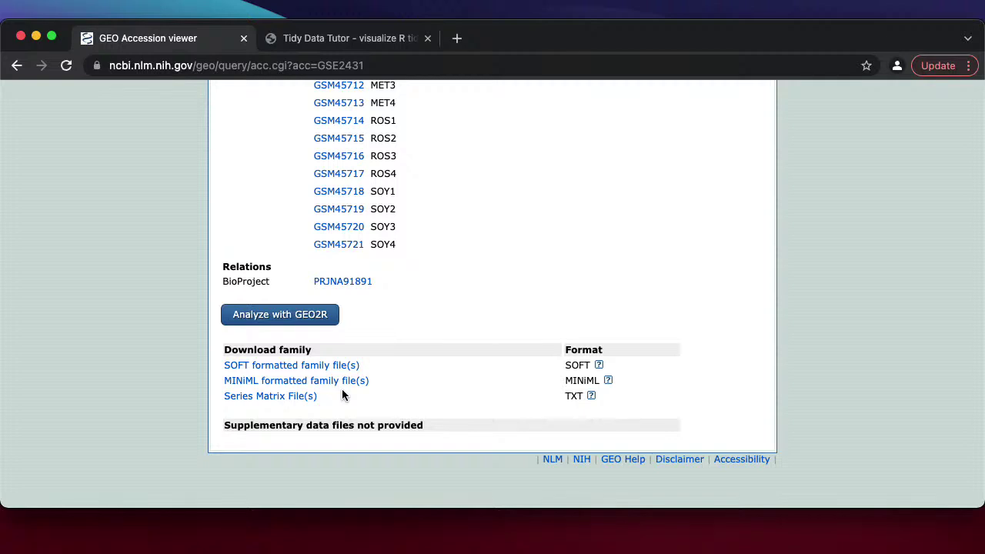
- Open the GSE2431 series in GEO2R and look through its samples table
{"action": "left_click", "coordinate": [280, 324]}
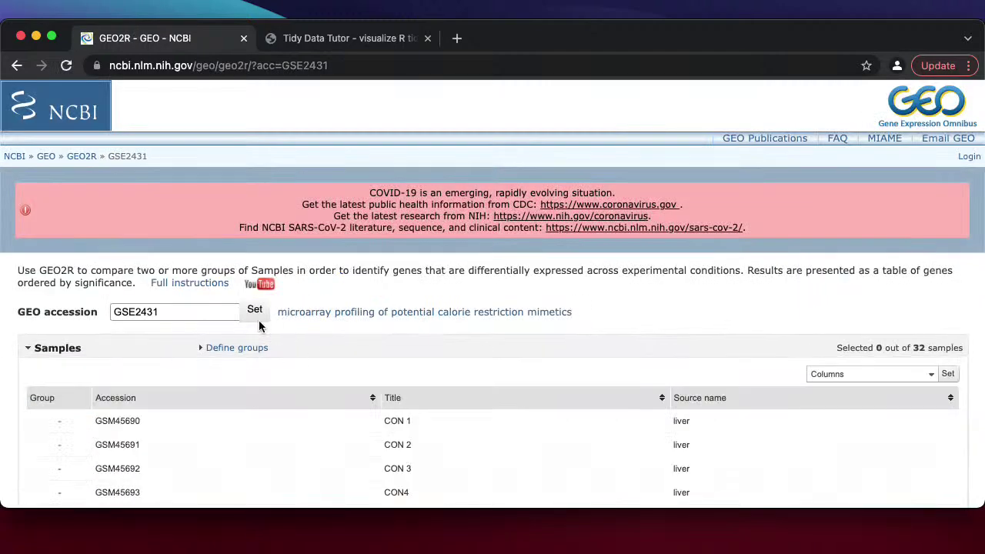
{"action": "scroll", "coordinate": [350, 316], "scroll_direction": "down", "scroll_amount": 2}
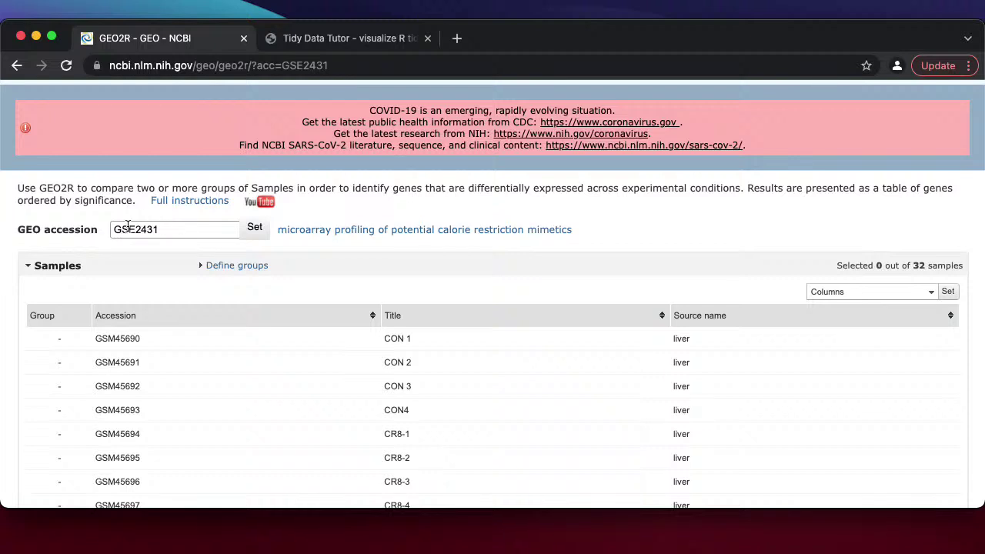
{"action": "scroll", "coordinate": [212, 288], "scroll_direction": "down", "scroll_amount": 2}
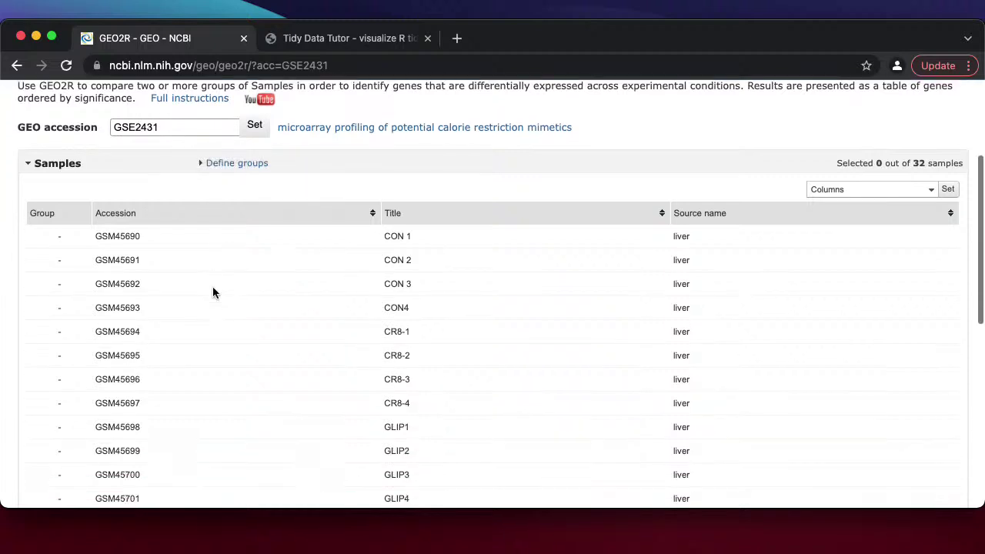
{"action": "scroll", "coordinate": [213, 289], "scroll_direction": "down", "scroll_amount": 10}
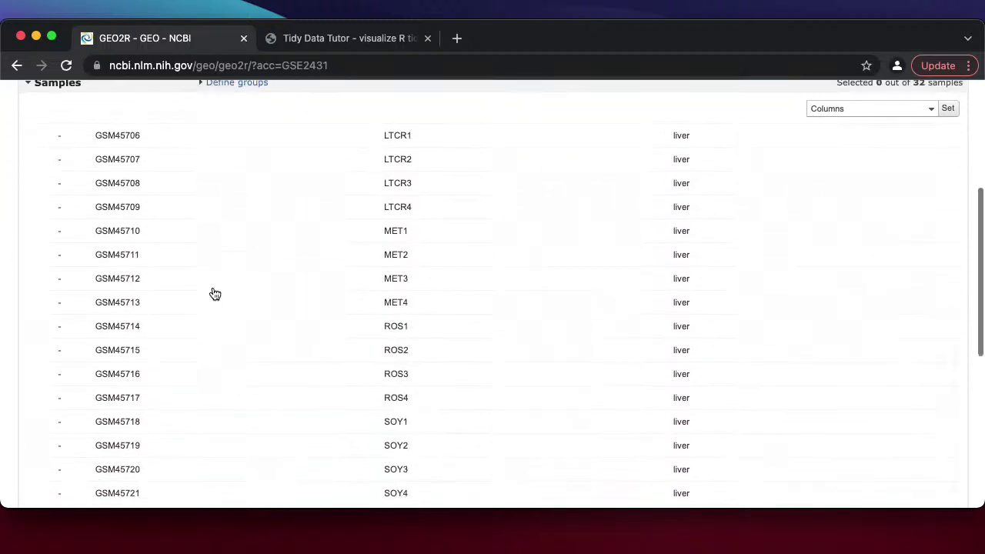
{"action": "scroll", "coordinate": [214, 293], "scroll_direction": "up", "scroll_amount": 5}
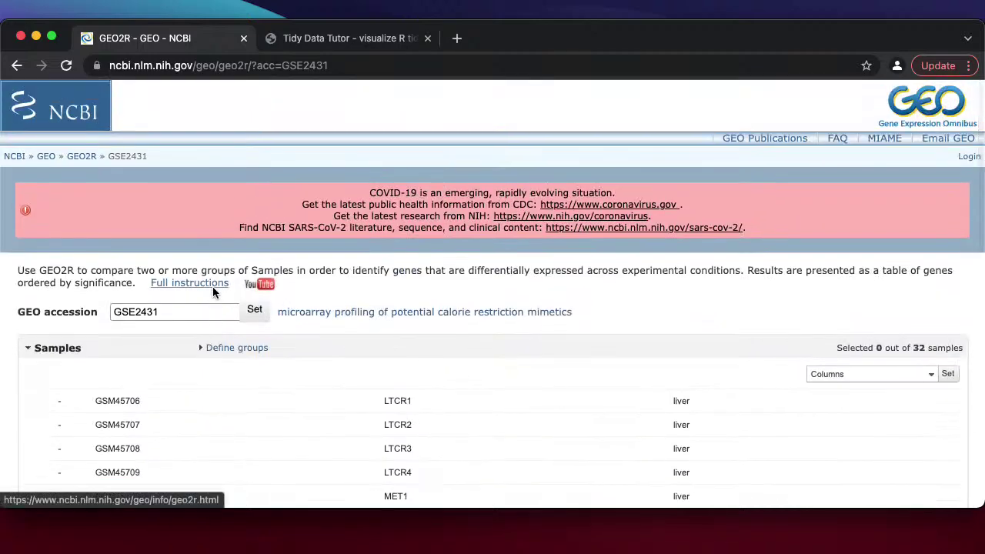
{"action": "scroll", "coordinate": [215, 339], "scroll_direction": "down", "scroll_amount": 1}
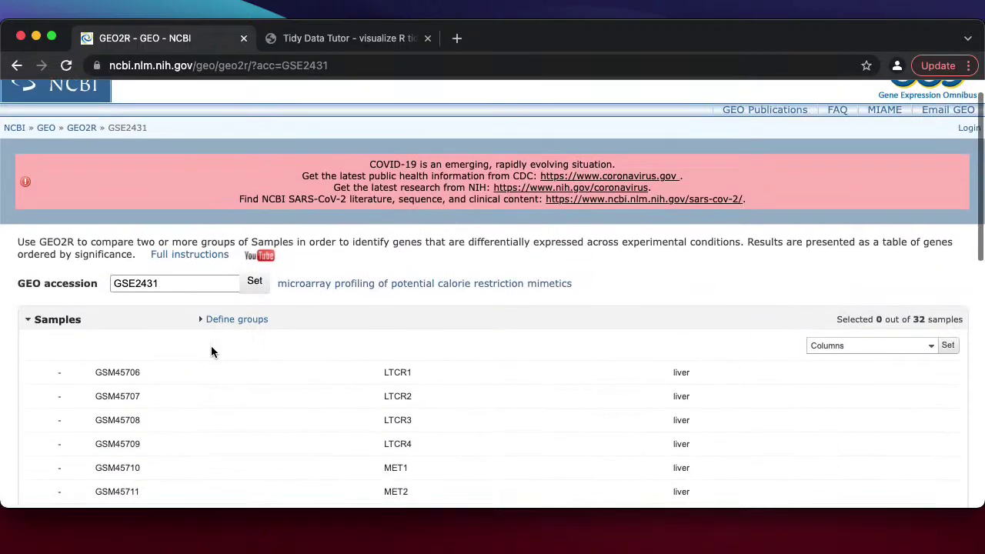
{"action": "scroll", "coordinate": [212, 352], "scroll_direction": "down", "scroll_amount": 4}
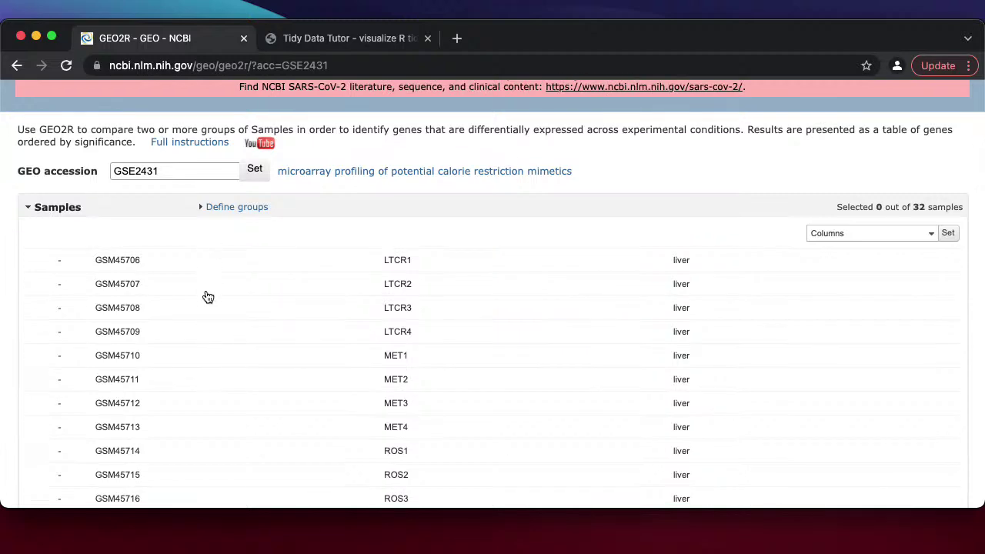
- Define two sample groups named 0 and 1 for the GSE2431 samples
{"action": "scroll", "coordinate": [206, 296], "scroll_direction": "down", "scroll_amount": 6}
{"action": "scroll", "coordinate": [205, 295], "scroll_direction": "up", "scroll_amount": 8}
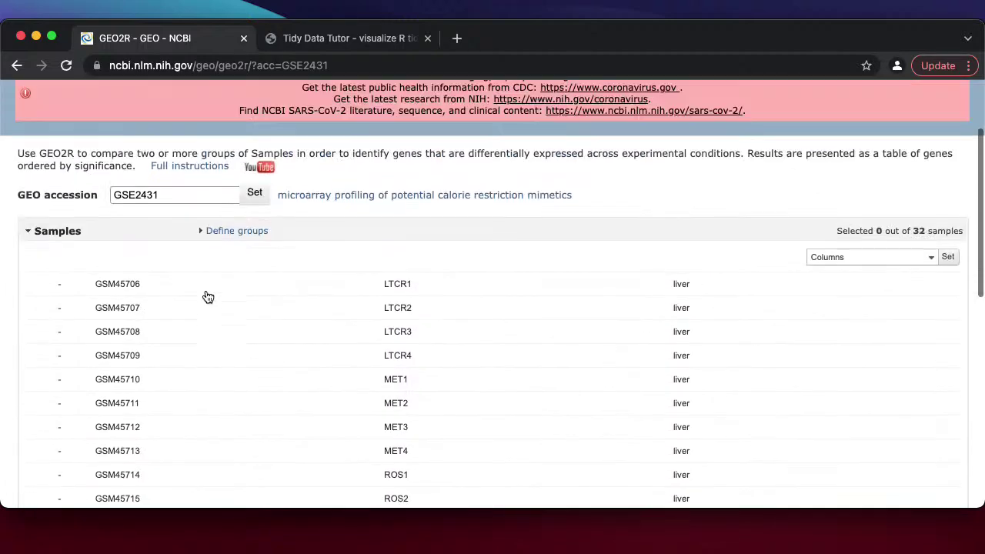
{"action": "scroll", "coordinate": [208, 345], "scroll_direction": "up", "scroll_amount": 10}
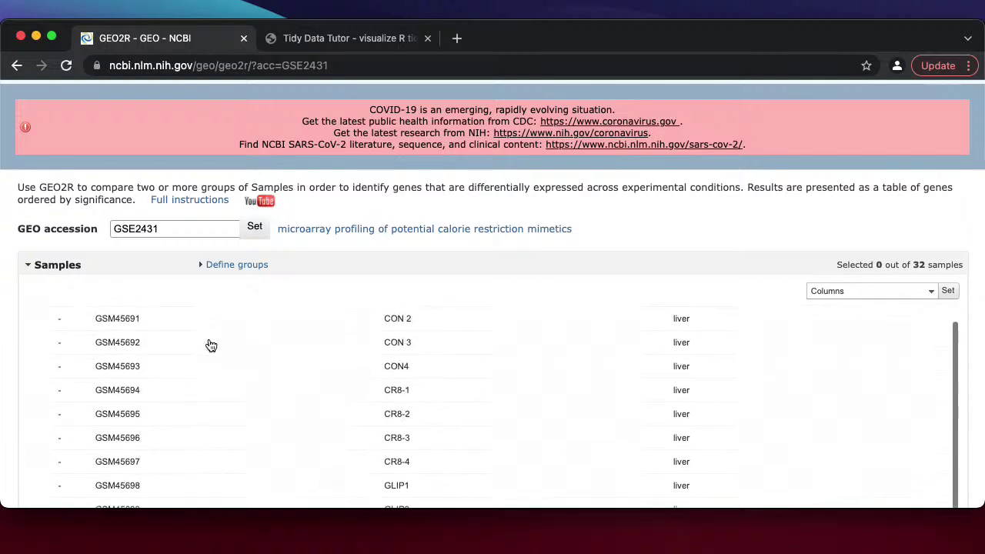
{"action": "left_click", "coordinate": [208, 271]}
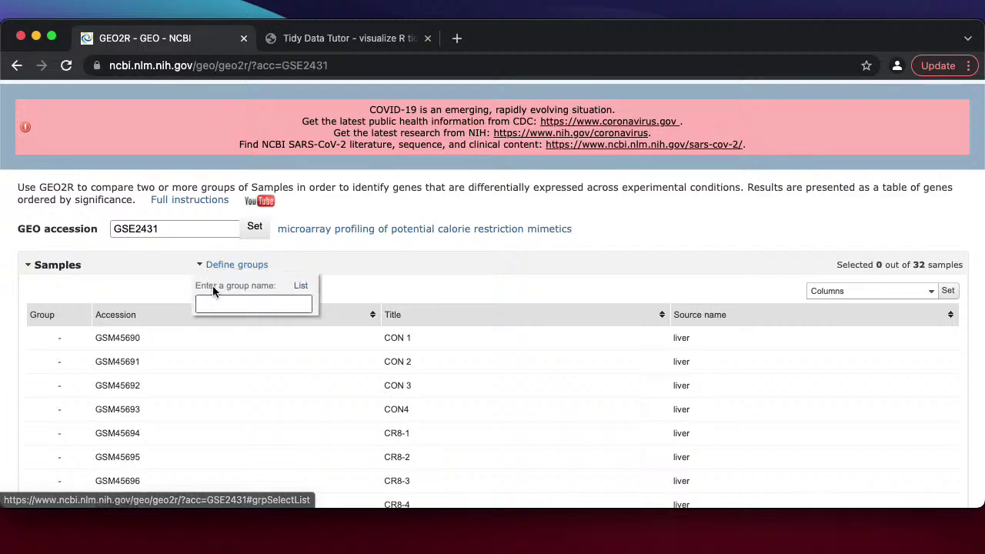
{"action": "left_click", "coordinate": [213, 305]}
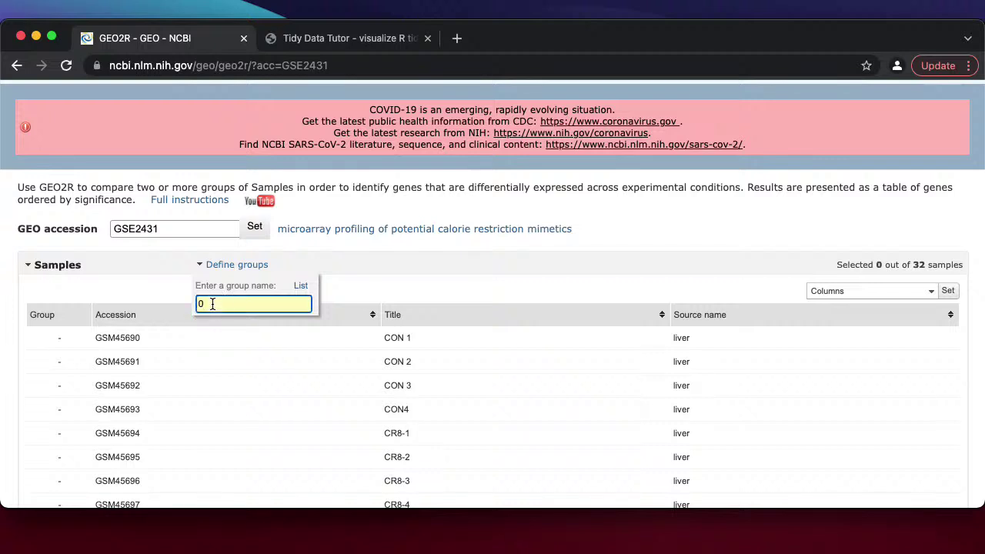
{"action": "type", "text": "0"}
{"action": "key", "text": "Return"}
{"action": "type", "text": "1"}
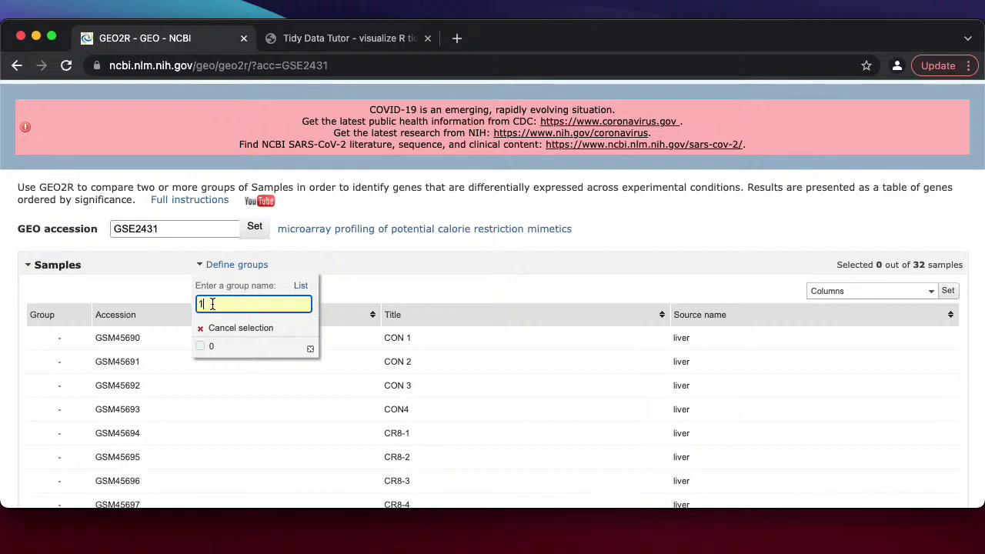
{"action": "key", "text": "Return"}
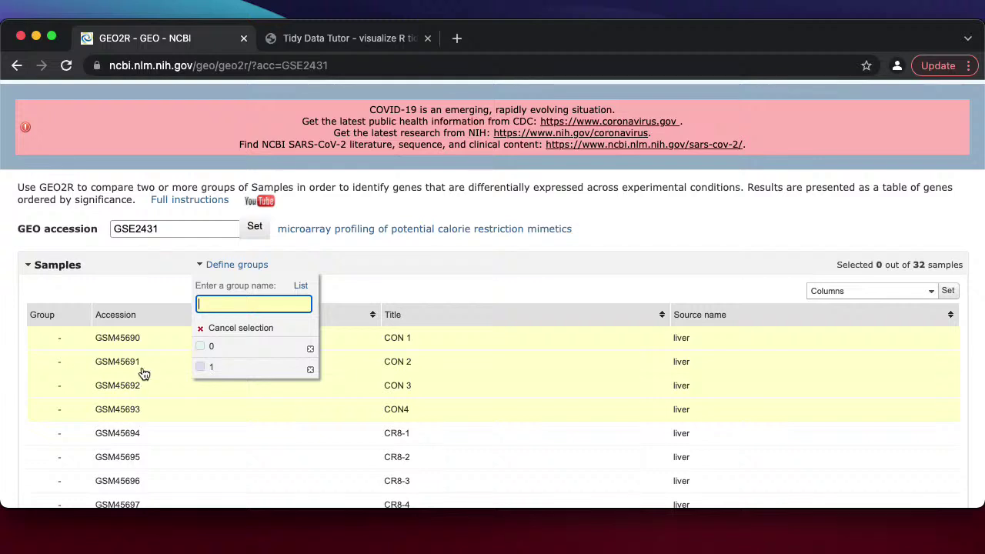
- Assign samples CON 1 through CON4 to group 0 and samples LTCR1 through LTCR4 to group 1
{"action": "left_click", "coordinate": [201, 348]}
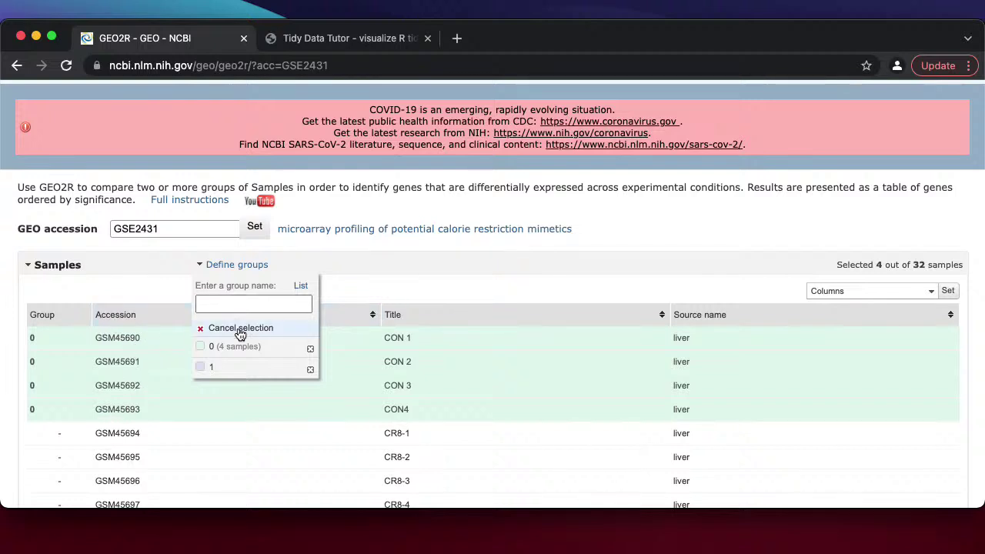
{"action": "scroll", "coordinate": [120, 445], "scroll_direction": "down", "scroll_amount": 3}
{"action": "scroll", "coordinate": [121, 446], "scroll_direction": "down", "scroll_amount": 5}
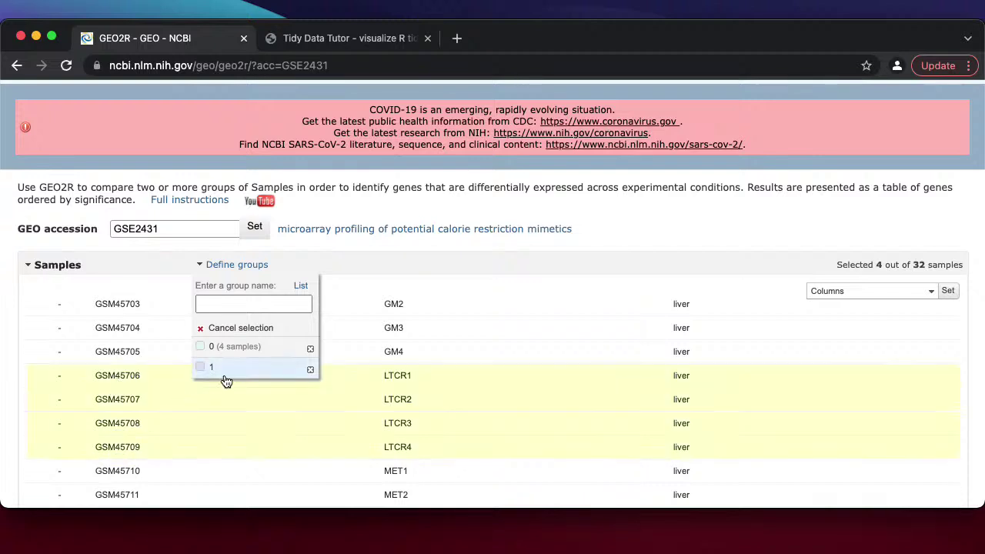
{"action": "left_click", "coordinate": [200, 368]}
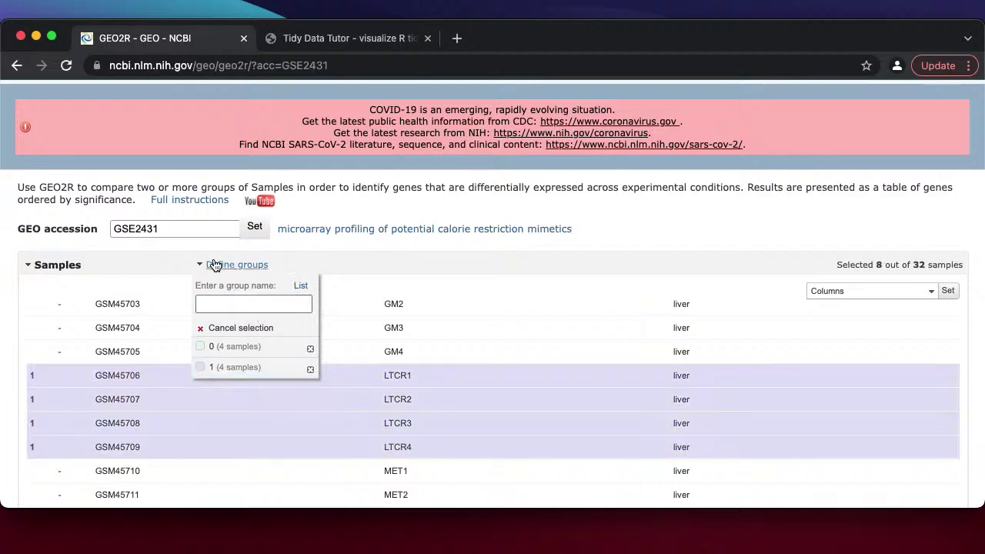
{"action": "left_click", "coordinate": [258, 265]}
- Run the GEO2R analysis comparing group 0 with group 1 and bring the visualization plots into view
{"action": "scroll", "coordinate": [246, 314], "scroll_direction": "down", "scroll_amount": 1}
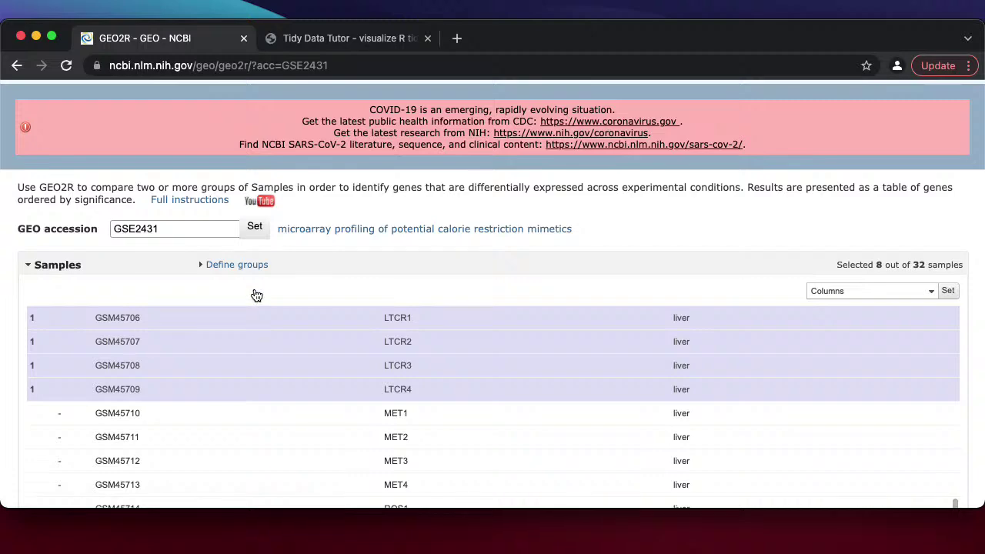
{"action": "scroll", "coordinate": [316, 238], "scroll_direction": "down", "scroll_amount": 7}
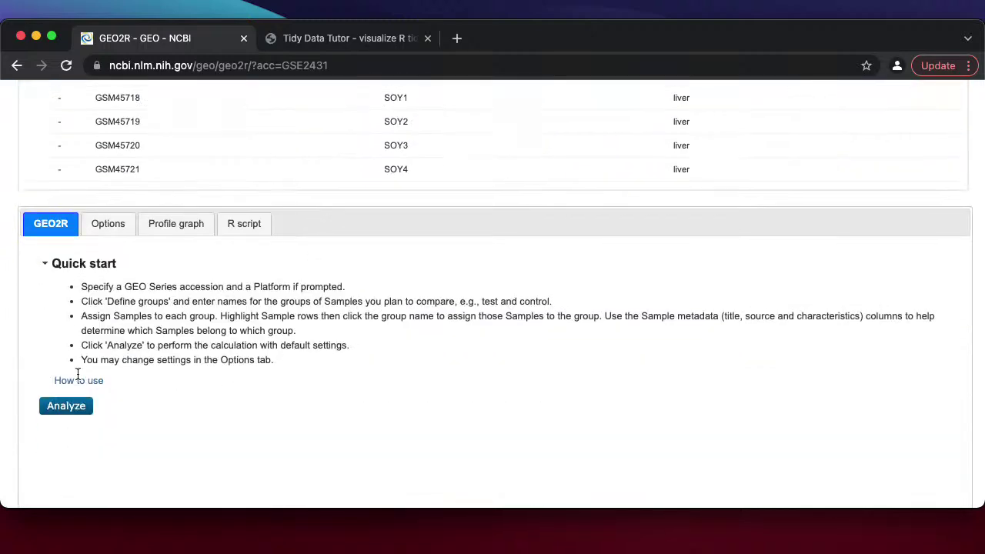
{"action": "left_click", "coordinate": [68, 411]}
{"action": "scroll", "coordinate": [140, 377], "scroll_direction": "down", "scroll_amount": 3}
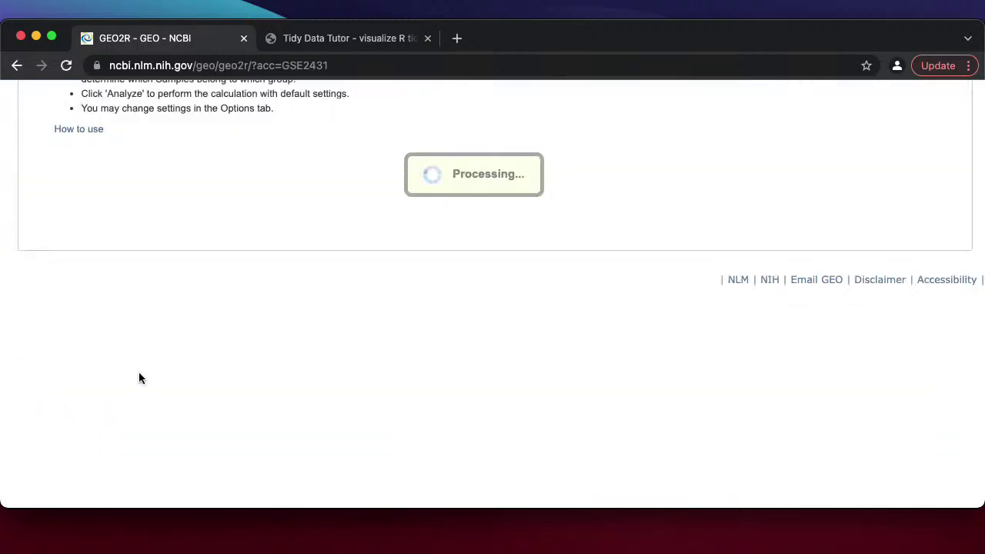
{"action": "scroll", "coordinate": [328, 316], "scroll_direction": "up", "scroll_amount": 4}
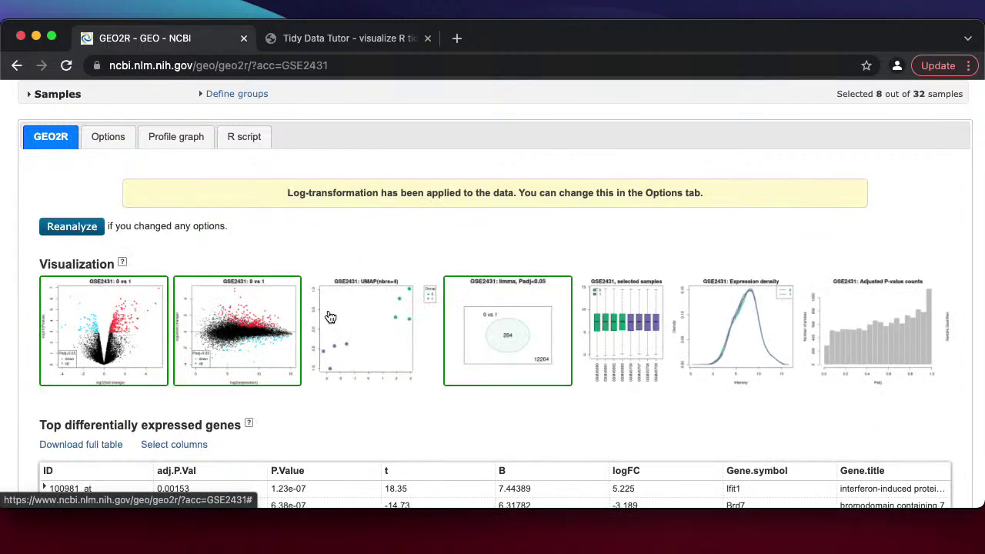
- Examine the top differentially expressed genes table, including the adjusted P-value, logFC and gene symbol columns
{"action": "scroll", "coordinate": [330, 308], "scroll_direction": "down", "scroll_amount": 2}
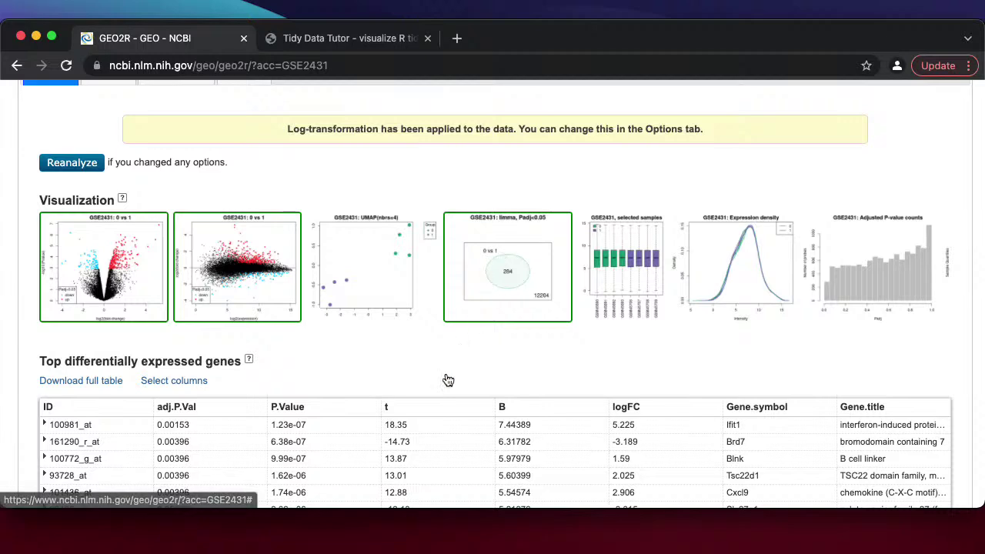
{"action": "scroll", "coordinate": [446, 377], "scroll_direction": "down", "scroll_amount": 2}
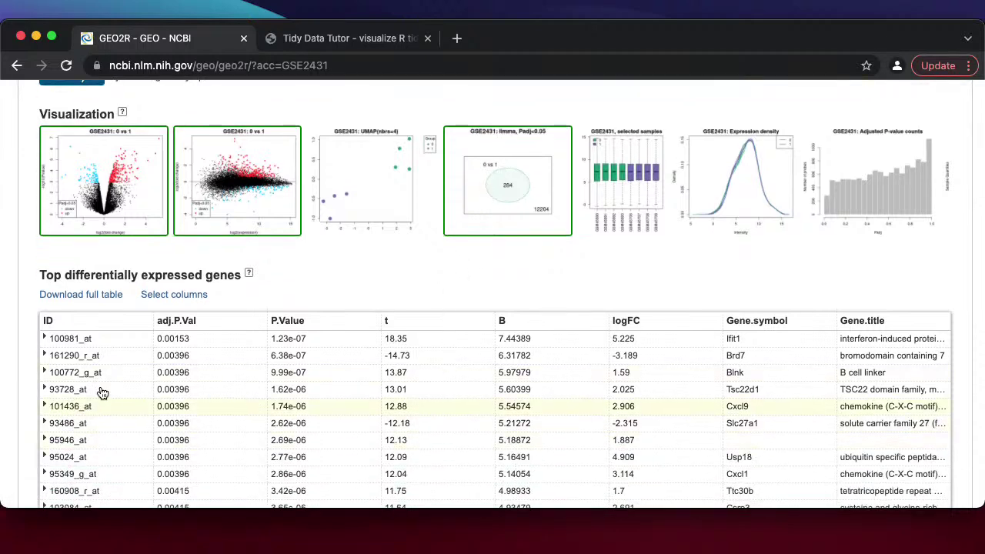
{"action": "scroll", "coordinate": [291, 384], "scroll_direction": "down", "scroll_amount": 1}
{"action": "scroll", "coordinate": [291, 384], "scroll_direction": "down", "scroll_amount": 1}
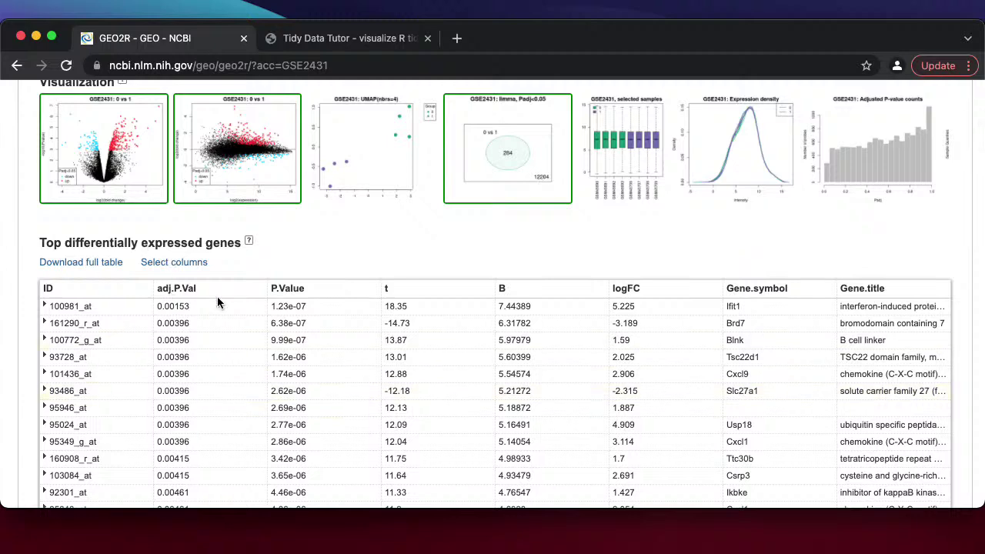
{"action": "scroll", "coordinate": [246, 313], "scroll_direction": "down", "scroll_amount": 3}
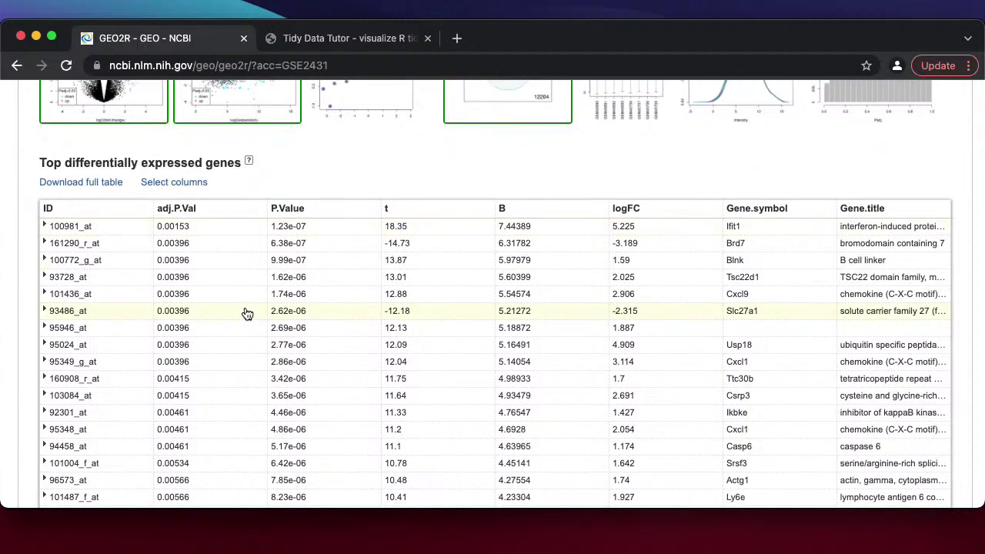
{"action": "scroll", "coordinate": [246, 314], "scroll_direction": "down", "scroll_amount": 3}
{"action": "scroll", "coordinate": [246, 313], "scroll_direction": "up", "scroll_amount": 4}
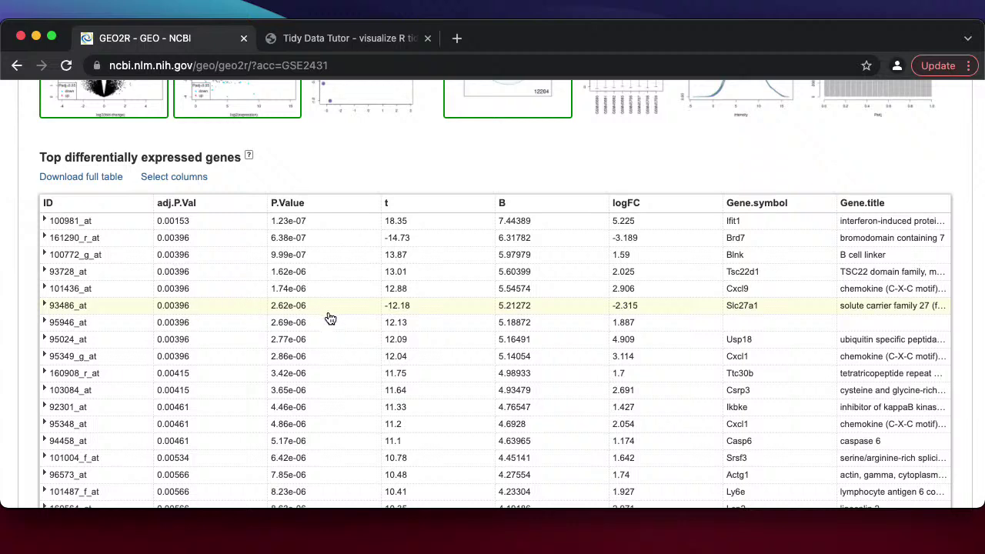
{"action": "scroll", "coordinate": [330, 318], "scroll_direction": "down", "scroll_amount": 7}
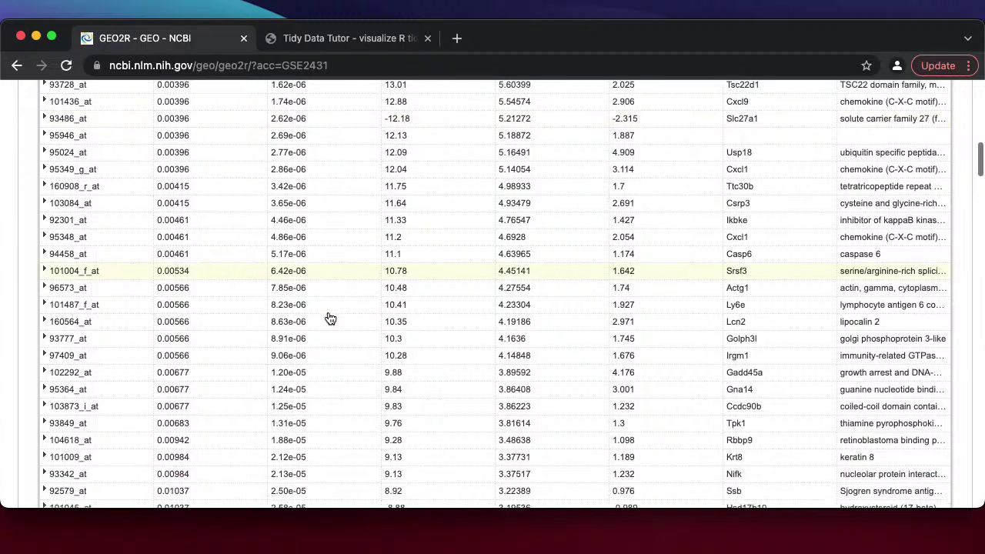
{"action": "scroll", "coordinate": [330, 319], "scroll_direction": "up", "scroll_amount": 5}
{"action": "scroll", "coordinate": [330, 318], "scroll_direction": "up", "scroll_amount": 2}
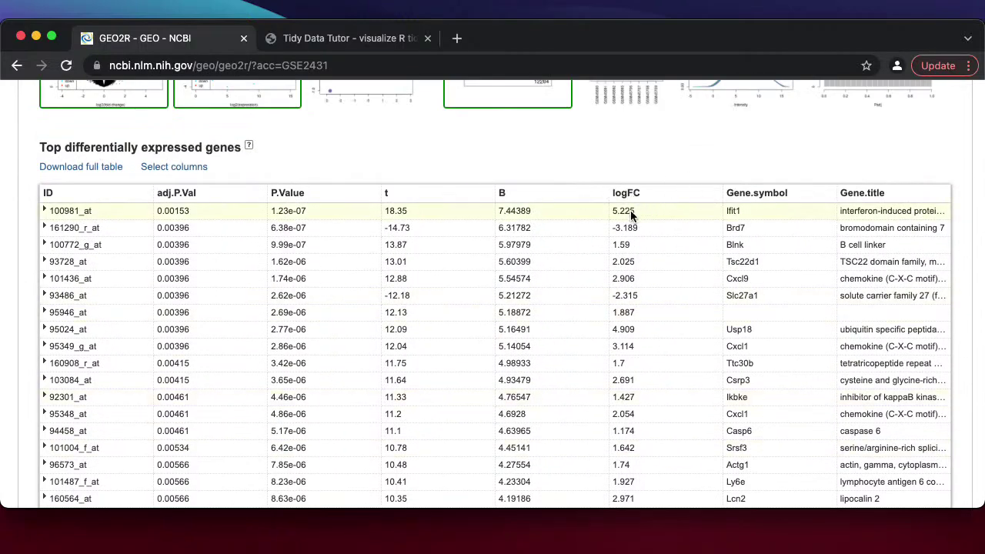
{"action": "scroll", "coordinate": [630, 252], "scroll_direction": "up", "scroll_amount": 4}
{"action": "scroll", "coordinate": [630, 253], "scroll_direction": "down", "scroll_amount": 7}
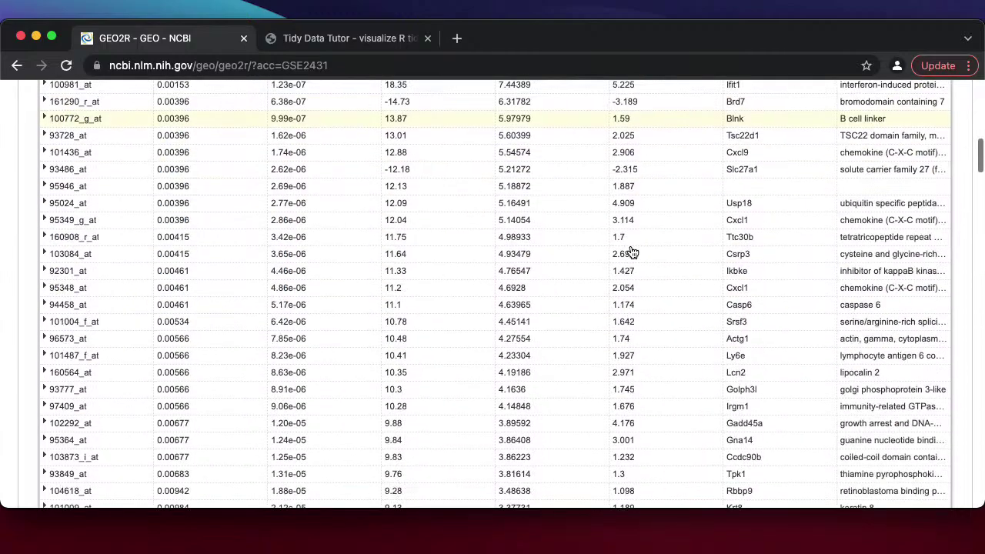
{"action": "scroll", "coordinate": [630, 253], "scroll_direction": "down", "scroll_amount": 15}
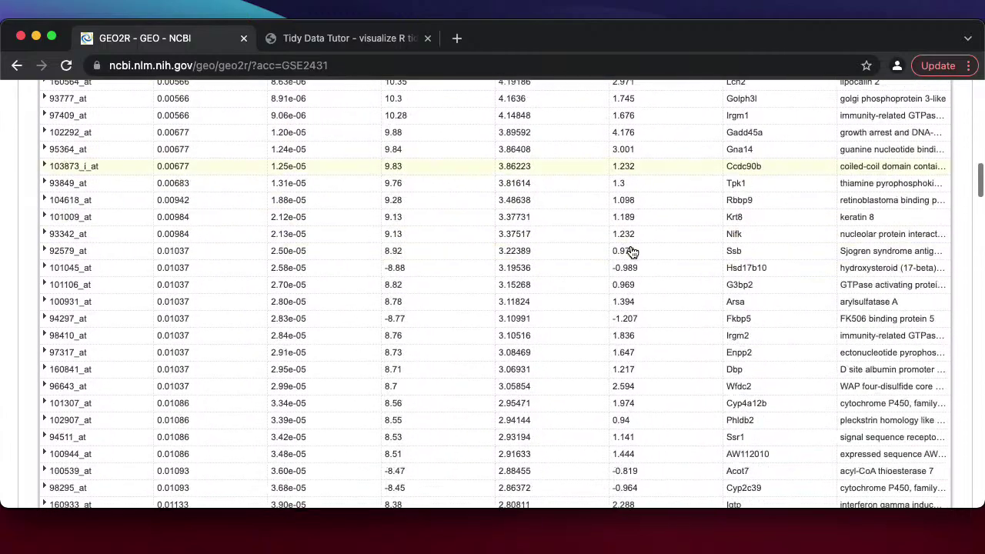
{"action": "scroll", "coordinate": [630, 253], "scroll_direction": "down", "scroll_amount": 12}
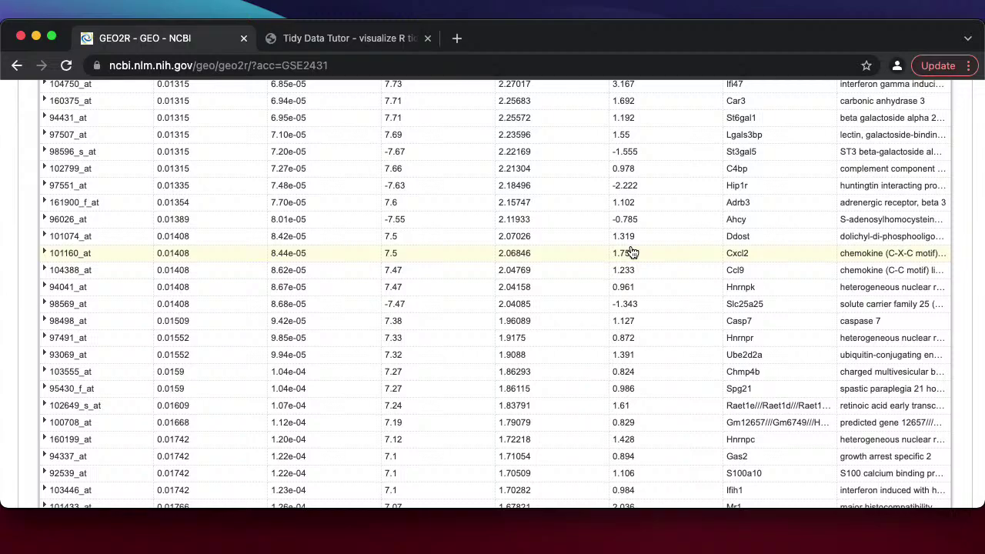
{"action": "scroll", "coordinate": [630, 252], "scroll_direction": "up", "scroll_amount": 15}
{"action": "scroll", "coordinate": [630, 253], "scroll_direction": "up", "scroll_amount": 20}
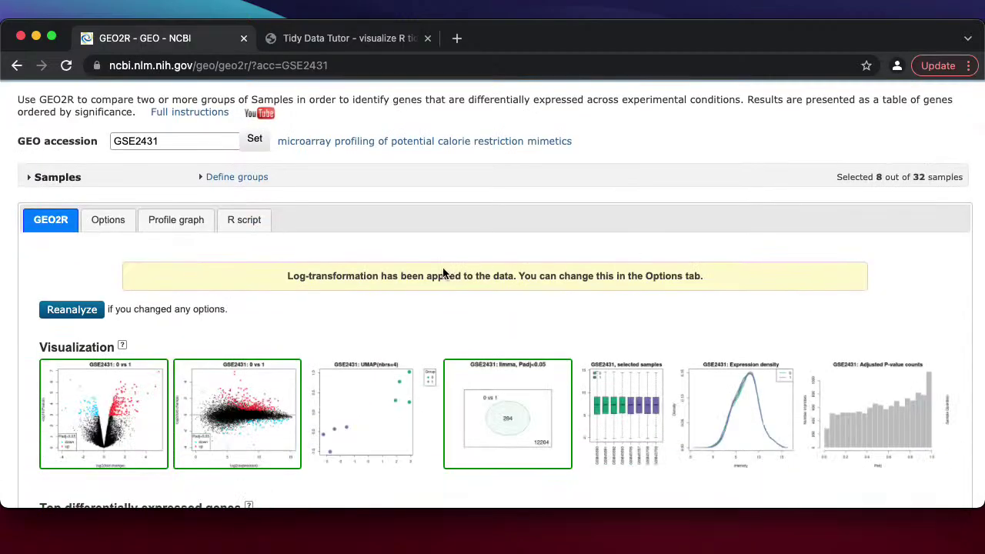
- Look through the analysis options, the profile graph page and the generated R script down to its design matrix section
{"action": "left_click", "coordinate": [110, 225]}
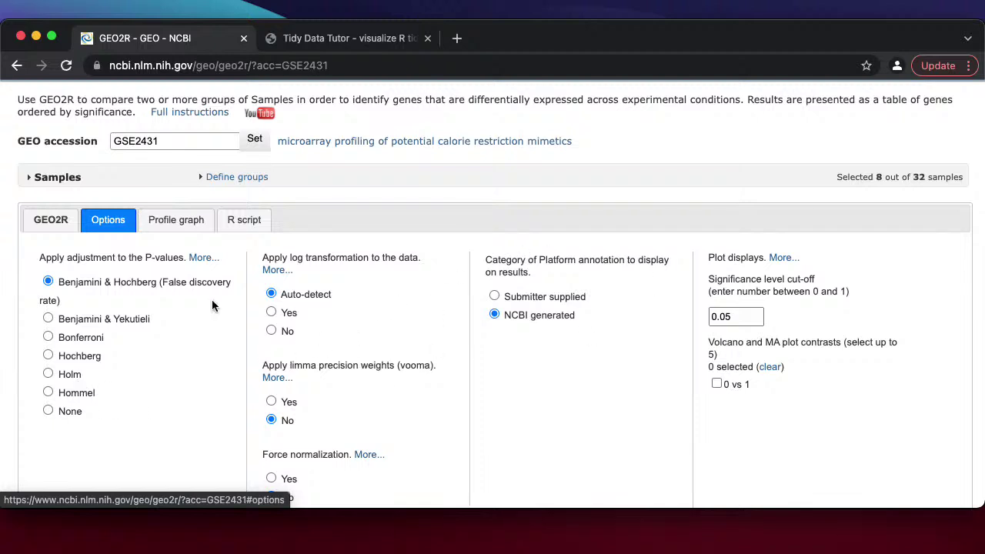
{"action": "left_click", "coordinate": [186, 225]}
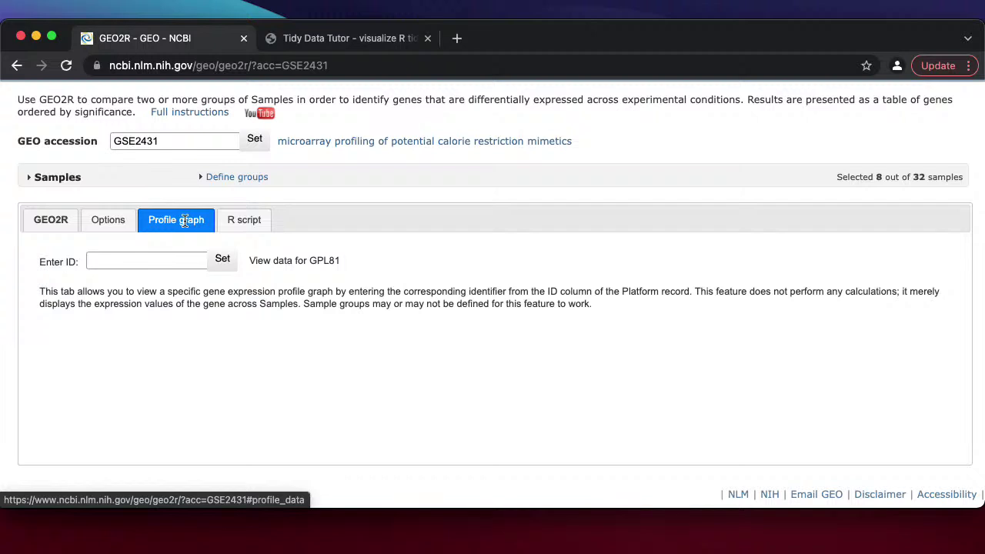
{"action": "left_click", "coordinate": [248, 224]}
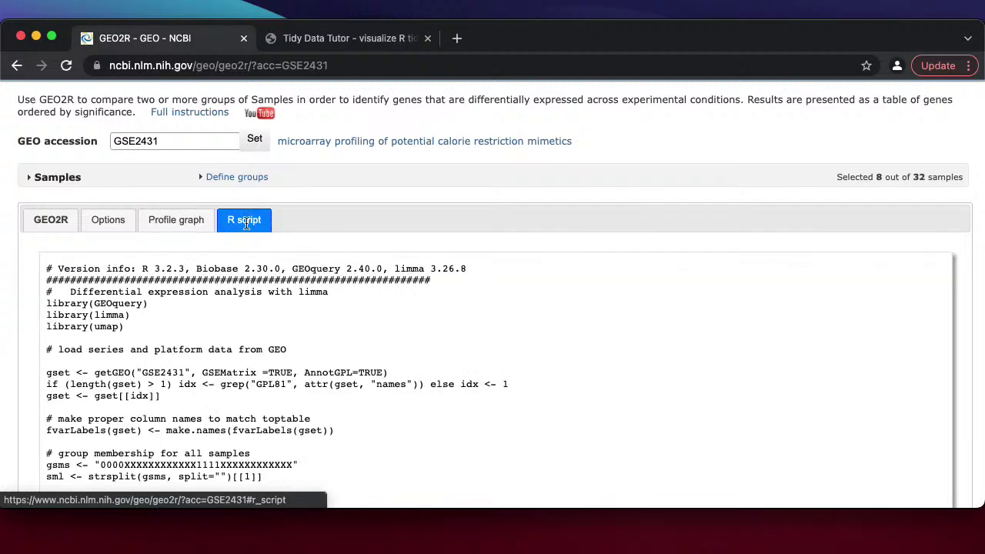
{"action": "scroll", "coordinate": [278, 338], "scroll_direction": "down", "scroll_amount": 3}
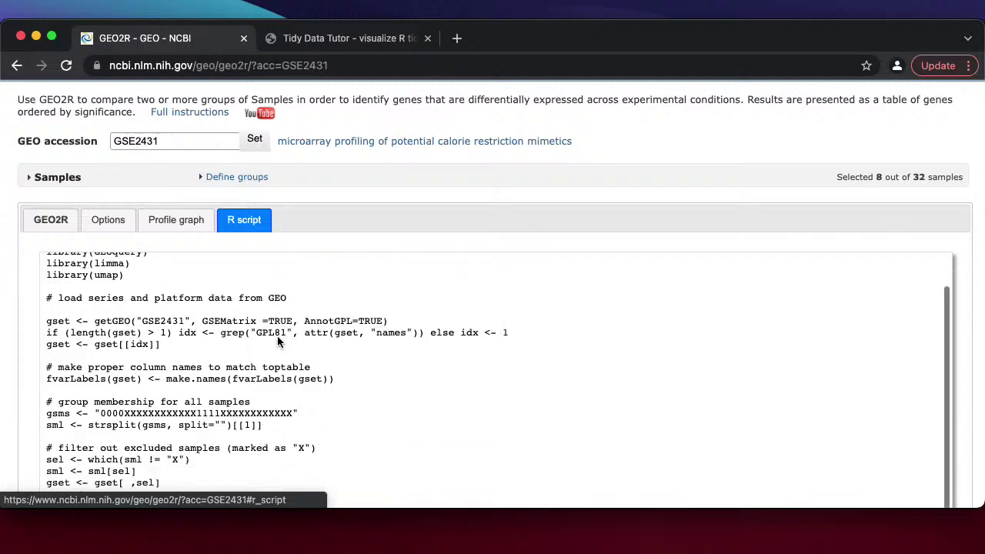
{"action": "scroll", "coordinate": [278, 341], "scroll_direction": "down", "scroll_amount": 6}
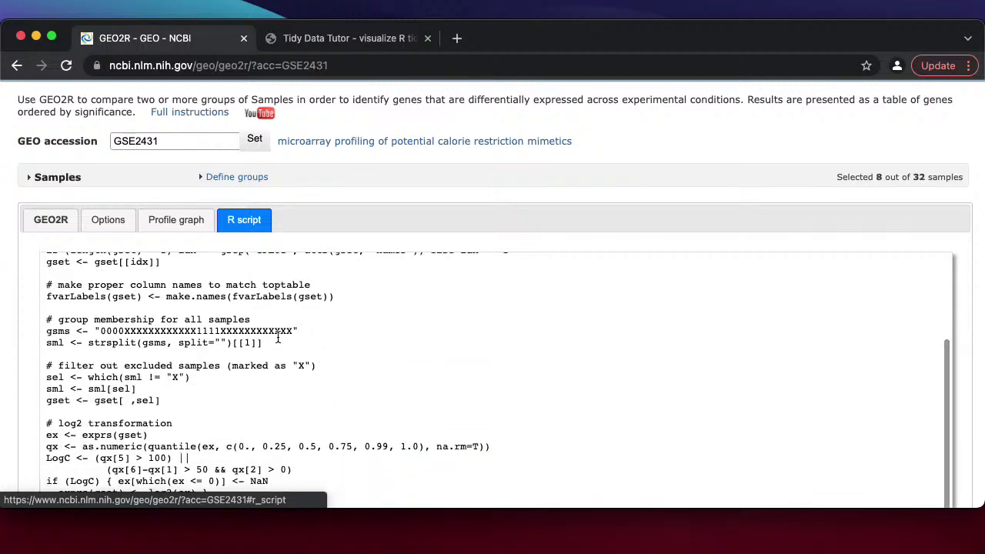
{"action": "scroll", "coordinate": [279, 342], "scroll_direction": "down", "scroll_amount": 3}
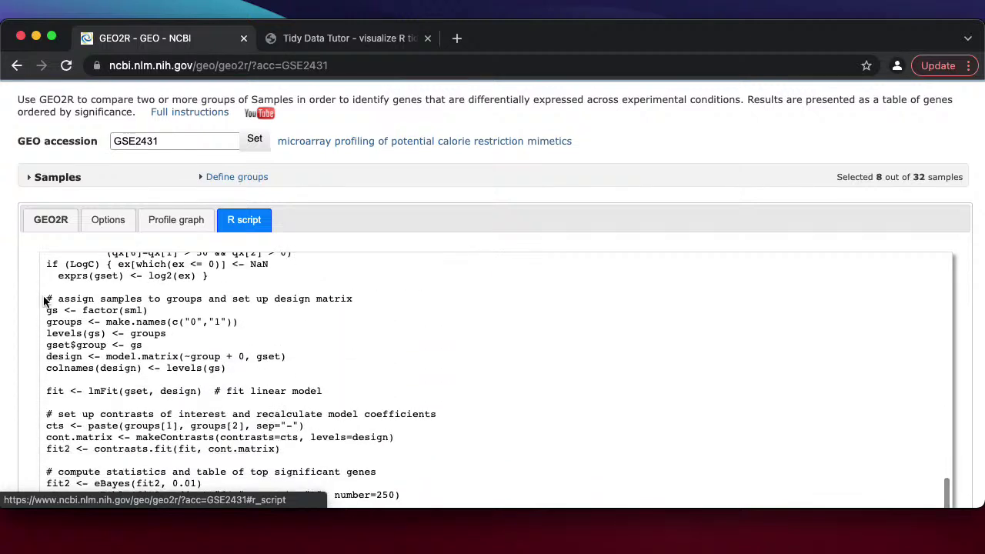
- Revisit the analysis options and read the R script through the model fit, top-genes table and P-value histogram code
{"action": "left_click", "coordinate": [108, 220]}
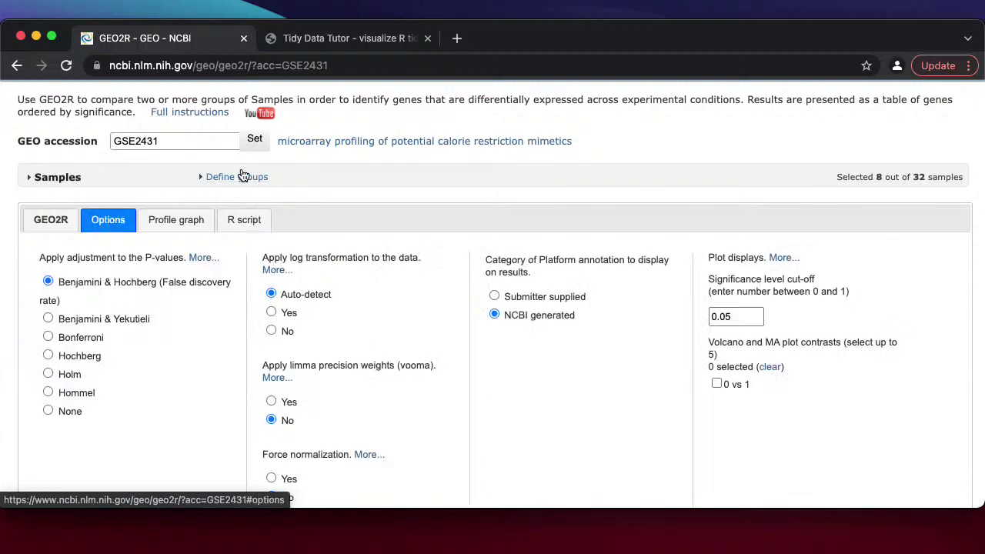
{"action": "left_click", "coordinate": [256, 218]}
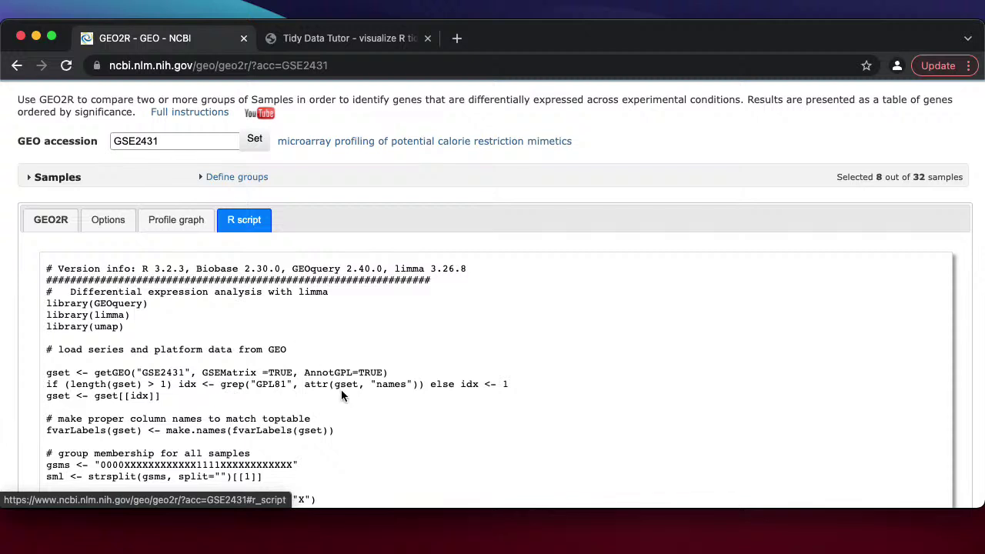
{"action": "scroll", "coordinate": [338, 390], "scroll_direction": "down", "scroll_amount": 5}
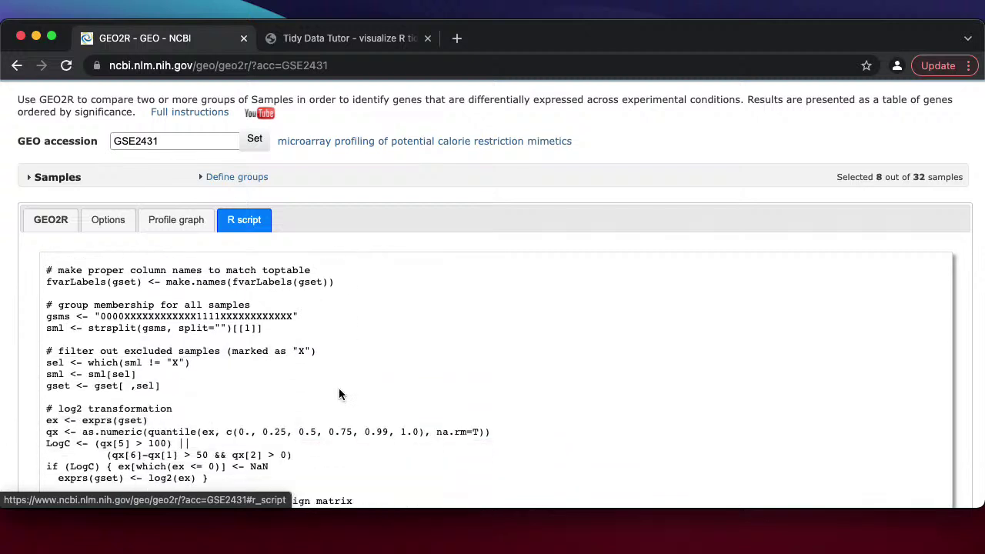
{"action": "scroll", "coordinate": [426, 378], "scroll_direction": "down", "scroll_amount": 5}
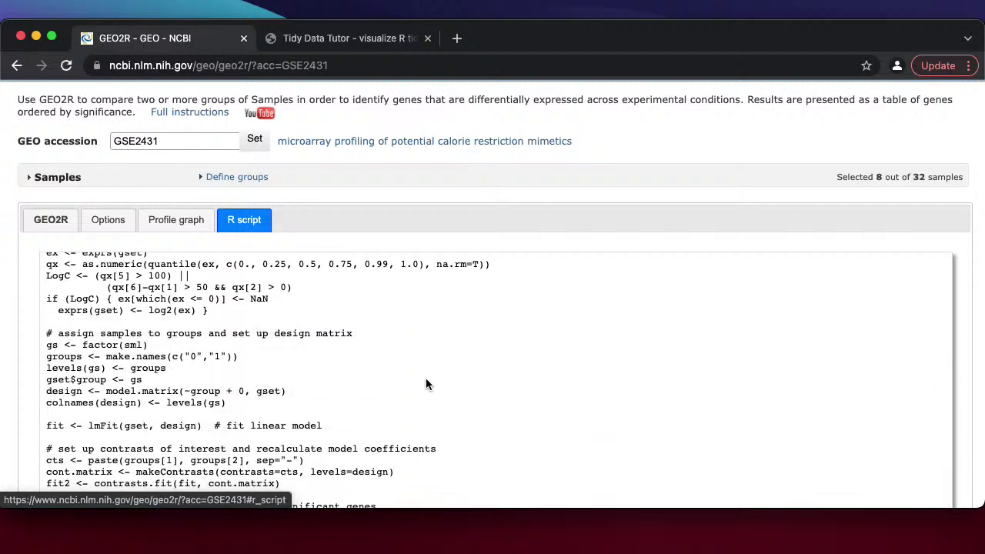
{"action": "scroll", "coordinate": [426, 384], "scroll_direction": "down", "scroll_amount": 3}
{"action": "scroll", "coordinate": [425, 384], "scroll_direction": "down", "scroll_amount": 3}
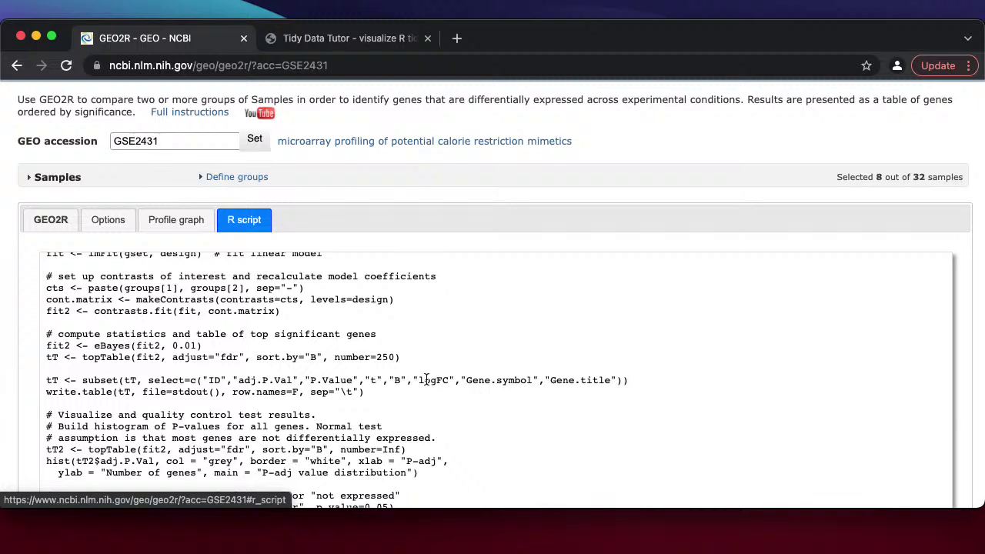
- Read the R script's test summary, Venn diagram, Q-Q, volcano, MD and box plot code, returning to the design matrix section
{"action": "scroll", "coordinate": [425, 379], "scroll_direction": "up", "scroll_amount": 2}
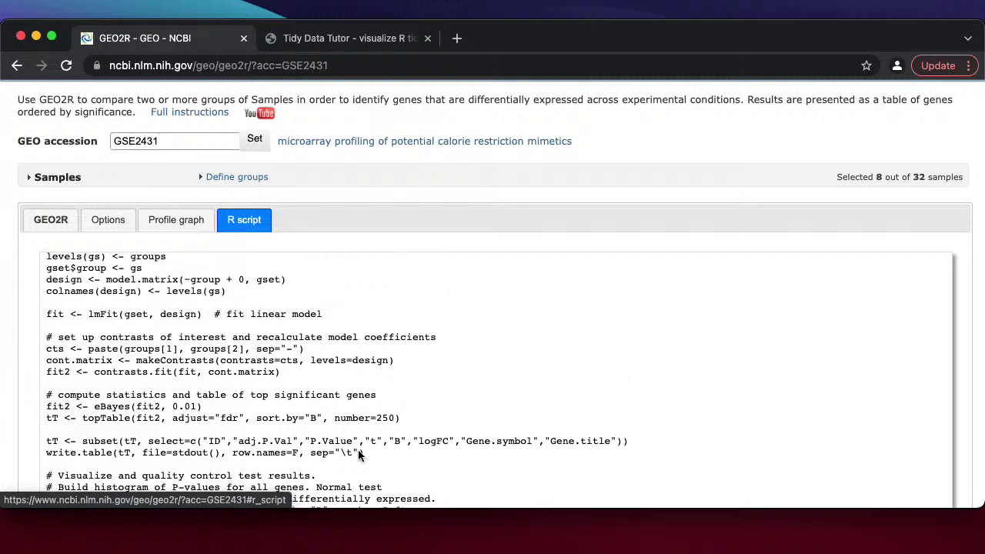
{"action": "scroll", "coordinate": [375, 383], "scroll_direction": "down", "scroll_amount": 5}
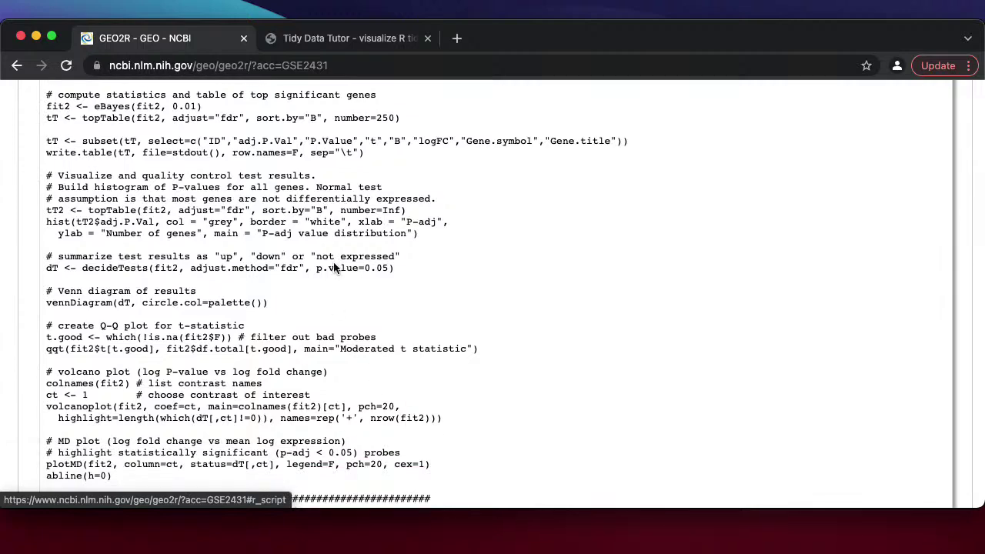
{"action": "scroll", "coordinate": [429, 389], "scroll_direction": "down", "scroll_amount": 3}
{"action": "scroll", "coordinate": [429, 389], "scroll_direction": "down", "scroll_amount": 3}
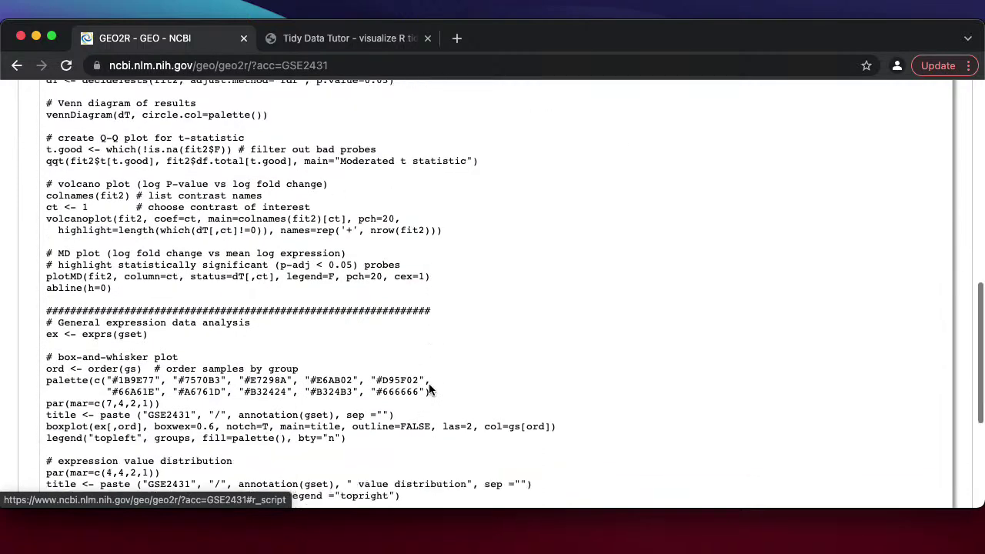
{"action": "scroll", "coordinate": [259, 285], "scroll_direction": "up", "scroll_amount": 5}
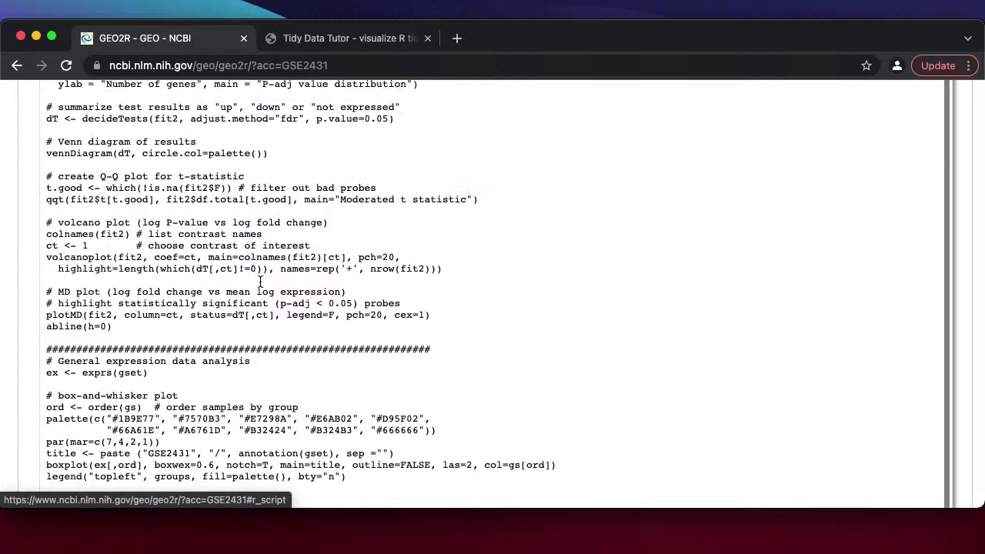
{"action": "scroll", "coordinate": [259, 285], "scroll_direction": "up", "scroll_amount": 2}
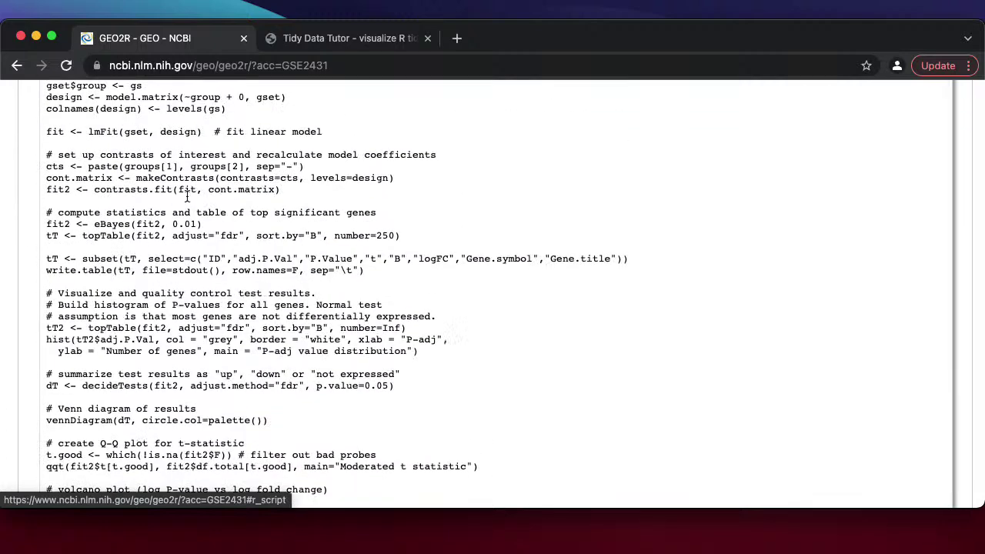
{"action": "scroll", "coordinate": [190, 202], "scroll_direction": "up", "scroll_amount": 4}
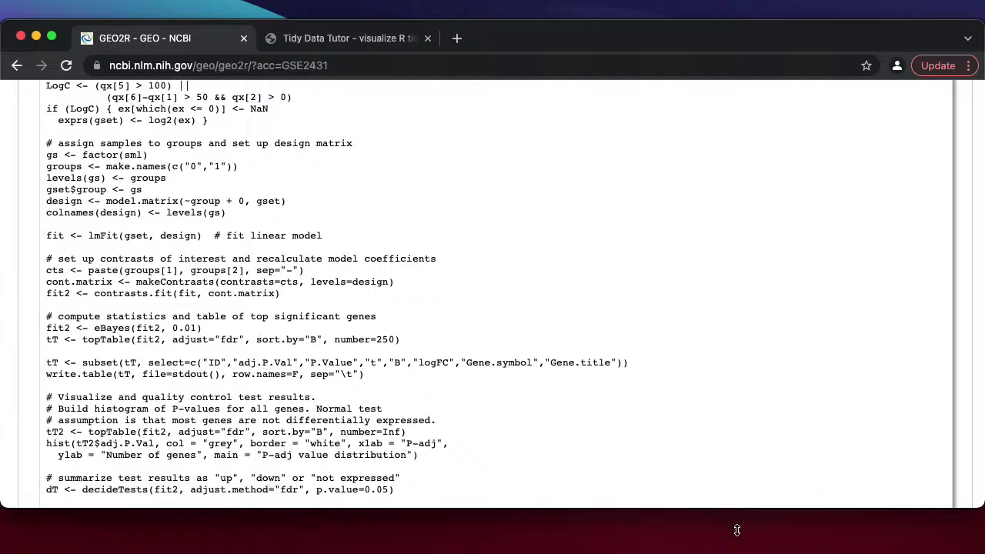
- Compare the load-and-transform chunk of 07_project.Rmd in RStudio with the library and data-loading lines of the GEO2R script in Chrome
{"action": "key", "text": "super+Tab"}
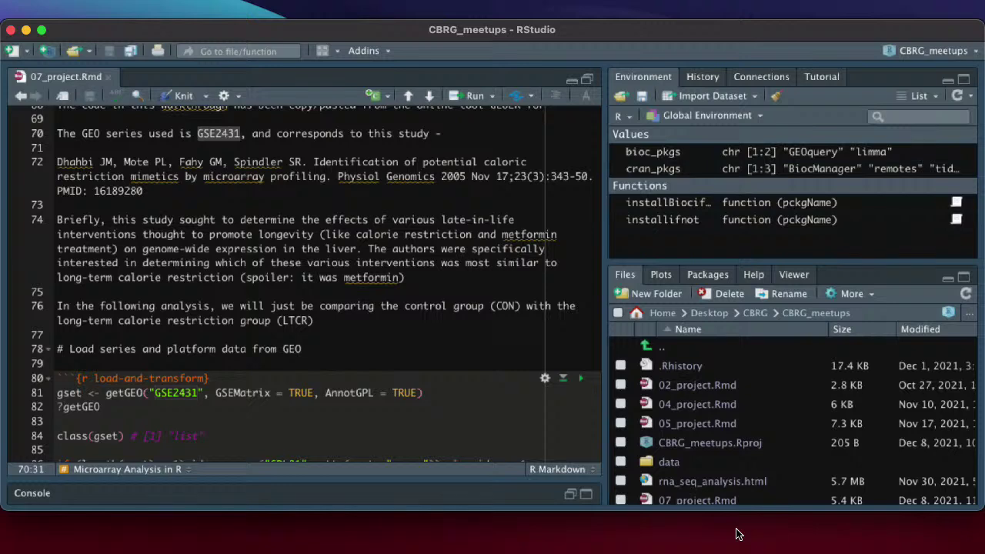
{"action": "scroll", "coordinate": [535, 345], "scroll_direction": "down", "scroll_amount": 5}
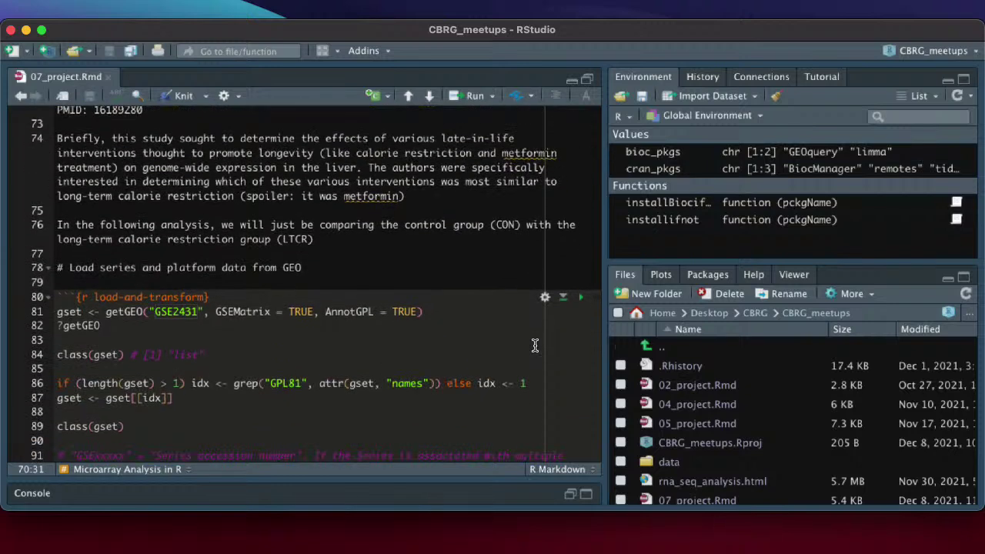
{"action": "scroll", "coordinate": [535, 346], "scroll_direction": "down", "scroll_amount": 3}
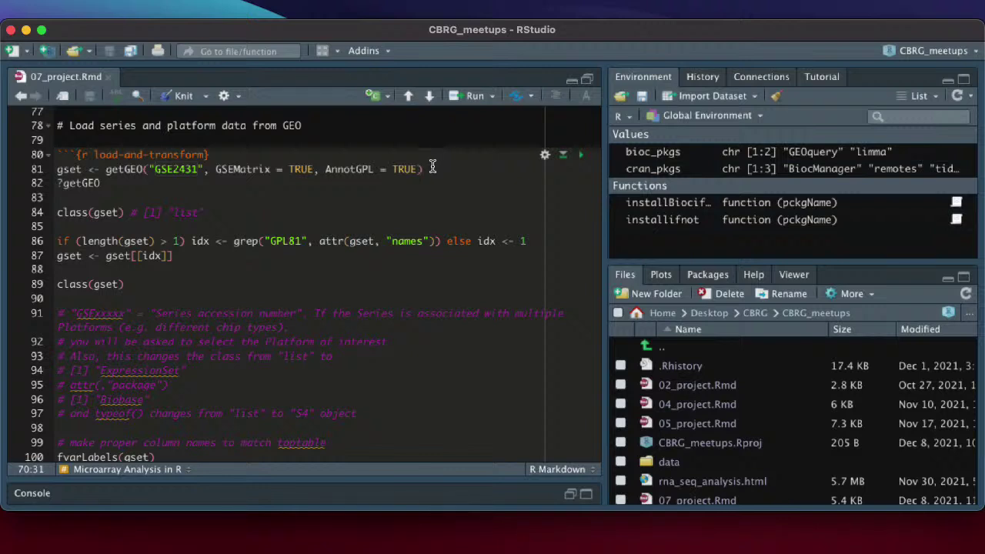
{"action": "key", "text": "super+Tab"}
{"action": "scroll", "coordinate": [433, 214], "scroll_direction": "up", "scroll_amount": 5}
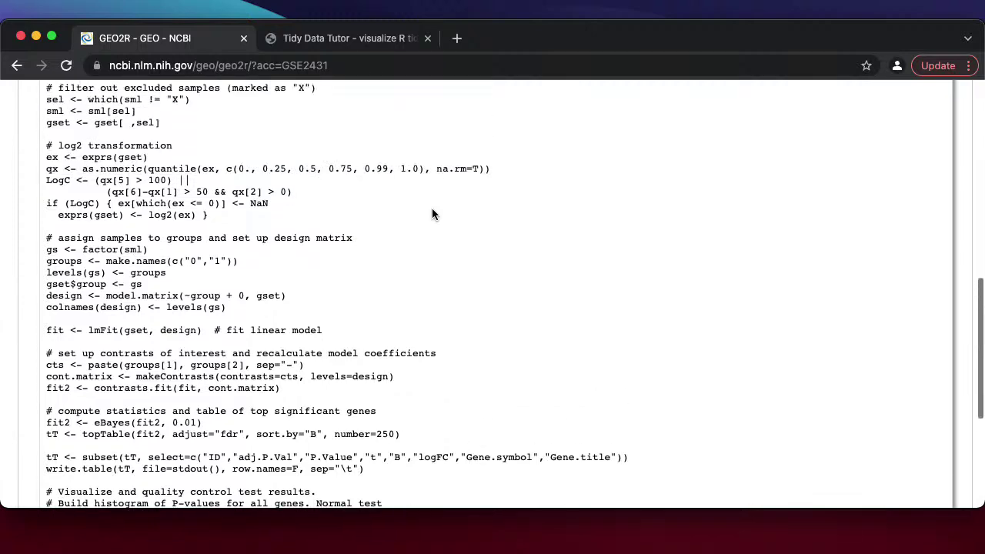
{"action": "scroll", "coordinate": [433, 214], "scroll_direction": "up", "scroll_amount": 5}
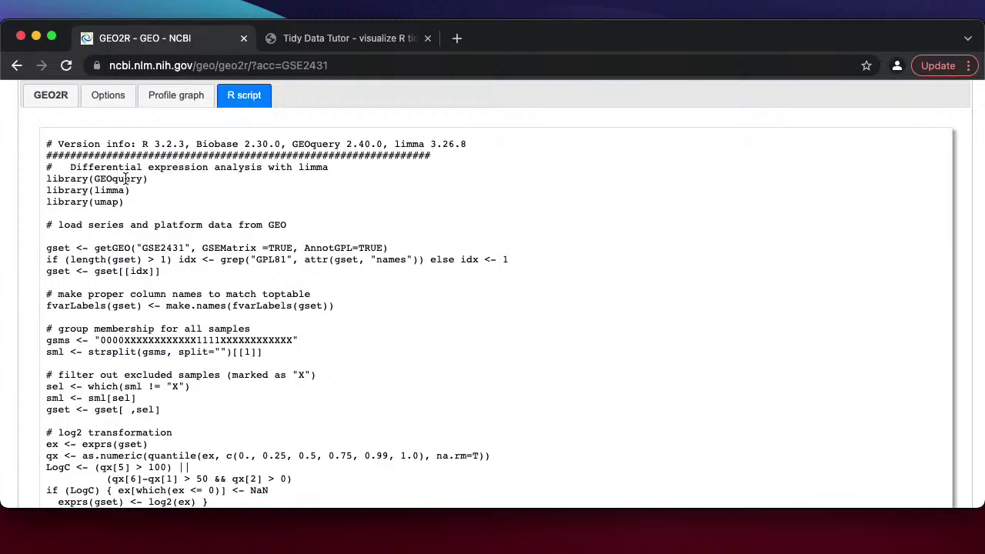
{"action": "scroll", "coordinate": [140, 225], "scroll_direction": "down", "scroll_amount": 1}
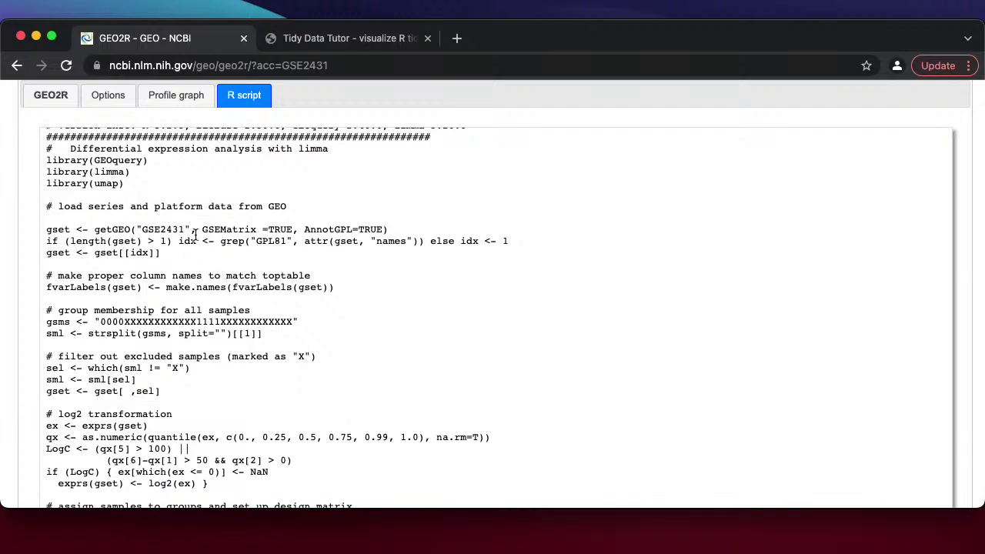
- Switch to RStudio and run the getGEO line that loads GSE2431 into gset with GSEMatrix and AnnotGPL set to TRUE
{"action": "key", "text": "super+Tab"}
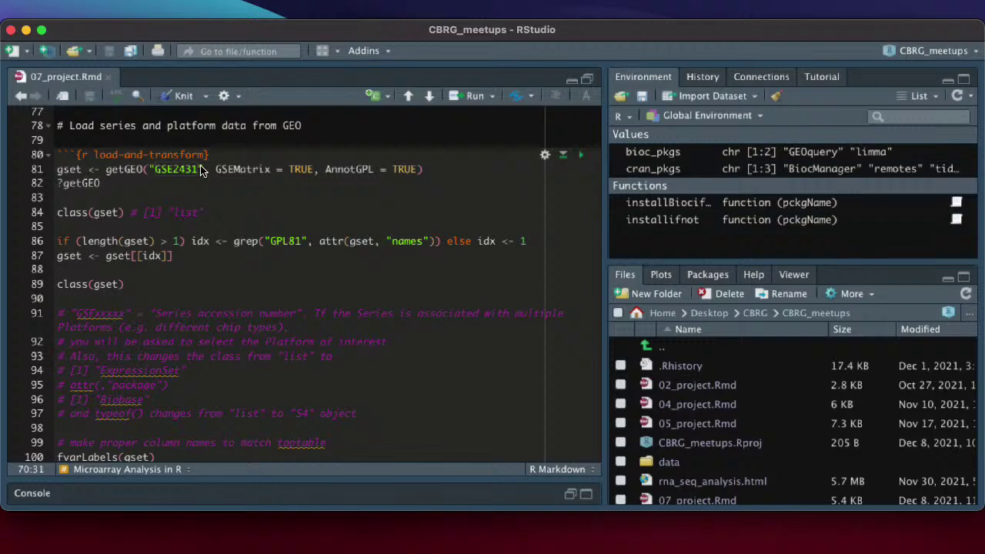
{"action": "left_click", "coordinate": [427, 171]}
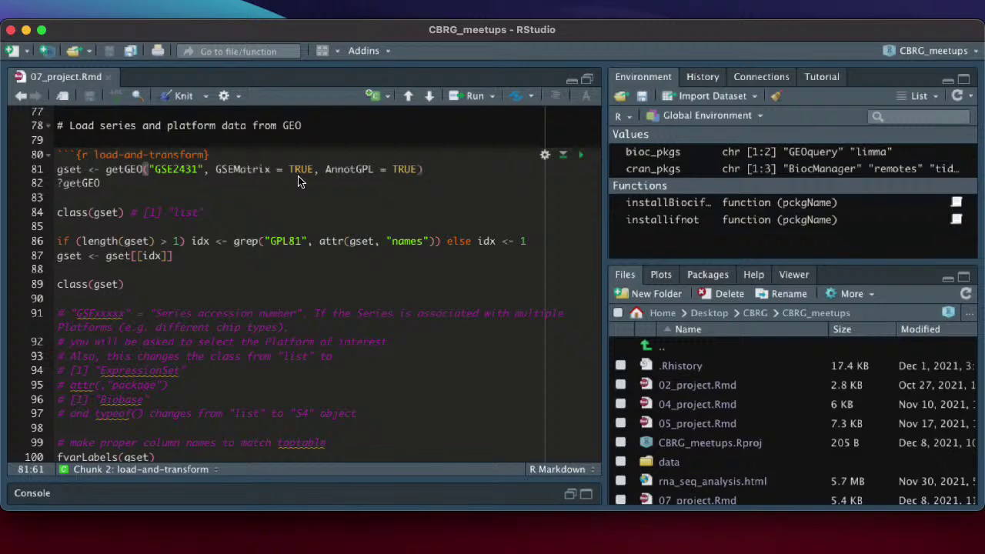
{"action": "key", "text": "super+Tab"}
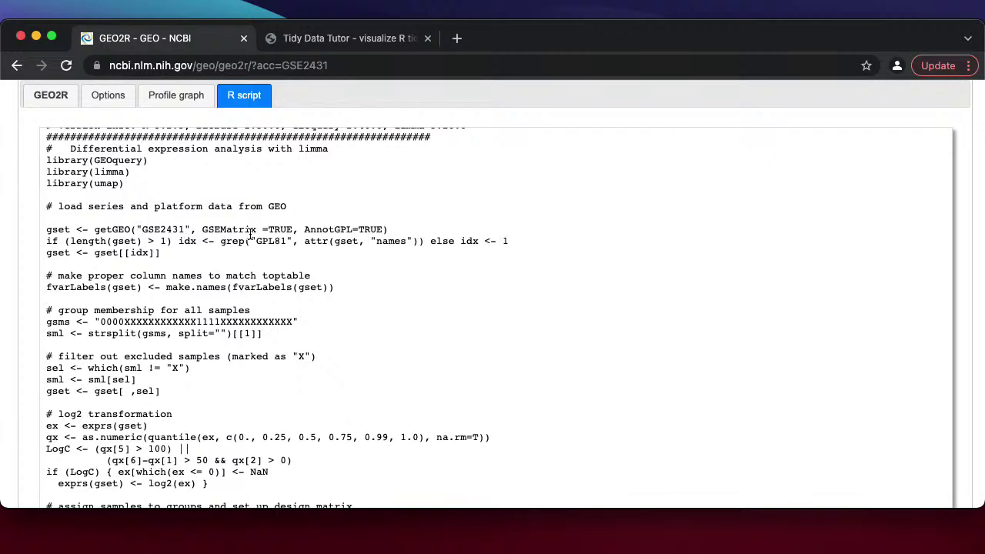
{"action": "key", "text": "super+Tab"}
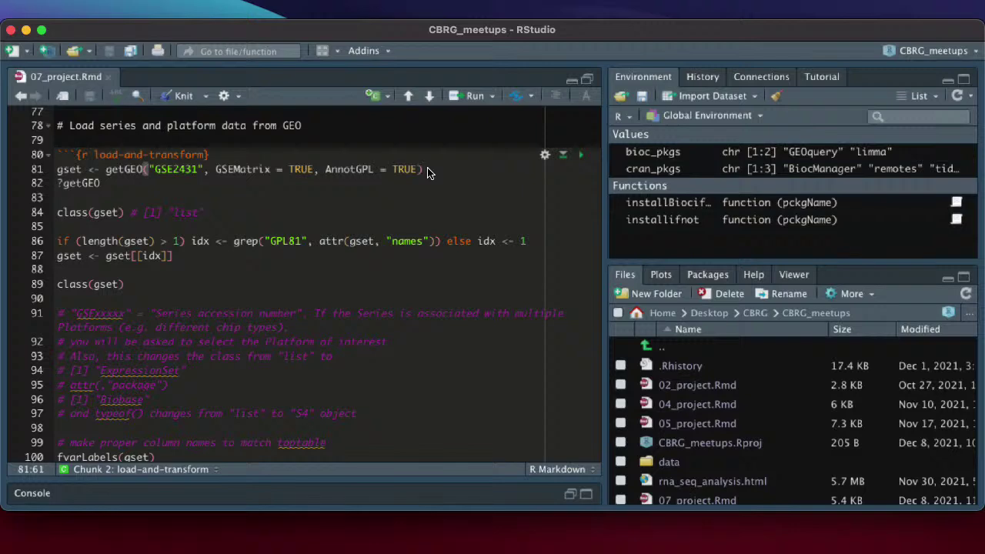
{"action": "key", "text": "super+Return"}
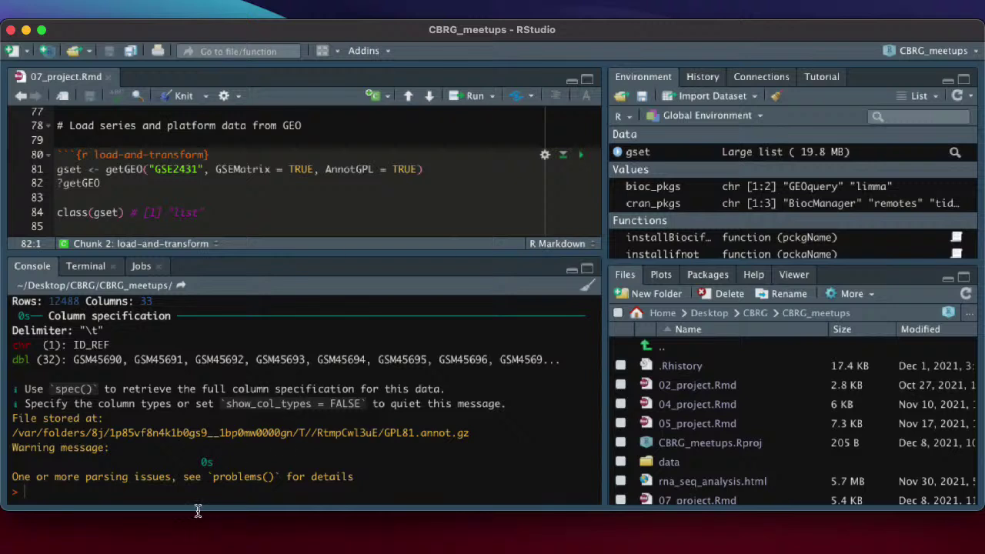
- Review the console output of the GSE2431 download, including its rows, columns, column specification and stored annotation file
{"action": "scroll", "coordinate": [187, 426], "scroll_direction": "up", "scroll_amount": 5}
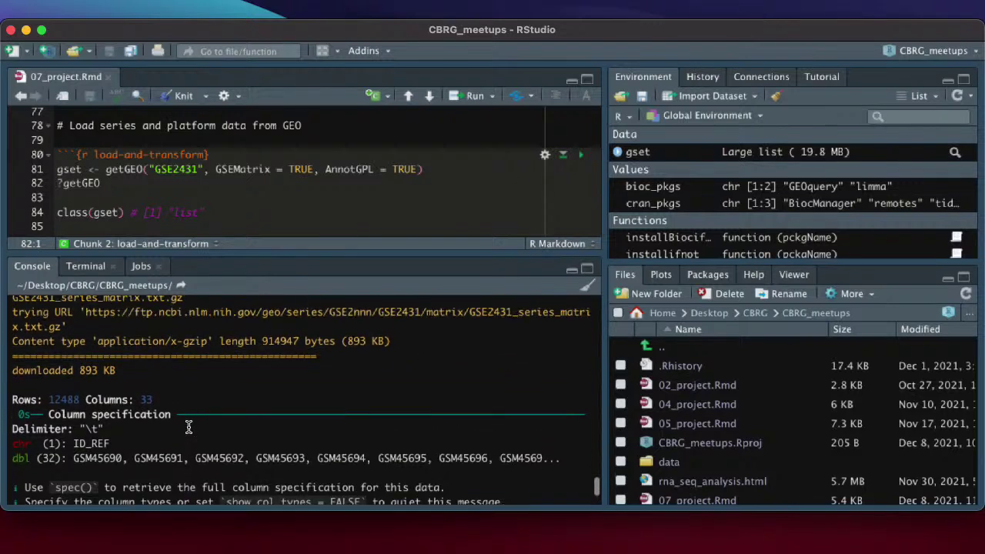
{"action": "scroll", "coordinate": [129, 429], "scroll_direction": "up", "scroll_amount": 2}
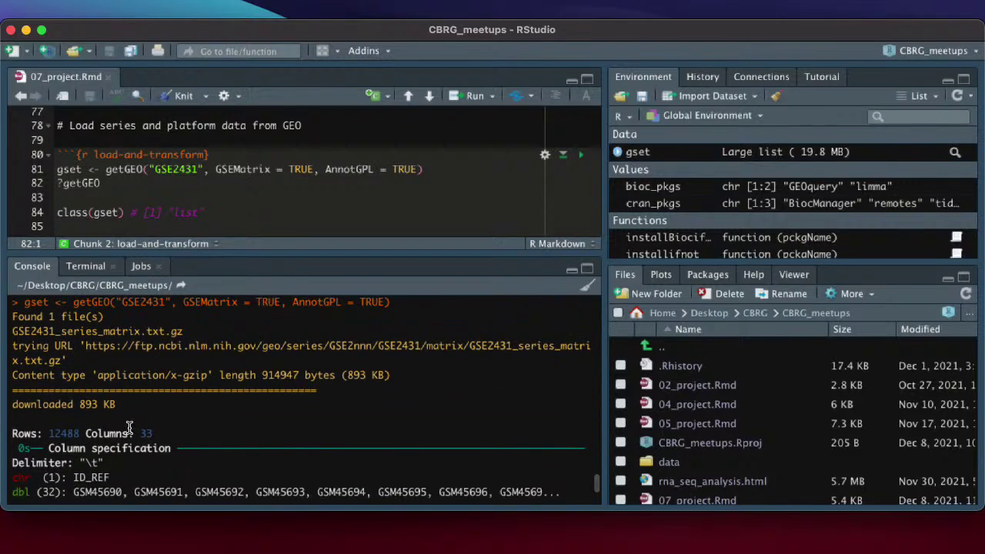
{"action": "scroll", "coordinate": [129, 428], "scroll_direction": "up", "scroll_amount": 4}
{"action": "scroll", "coordinate": [131, 447], "scroll_direction": "down", "scroll_amount": 1}
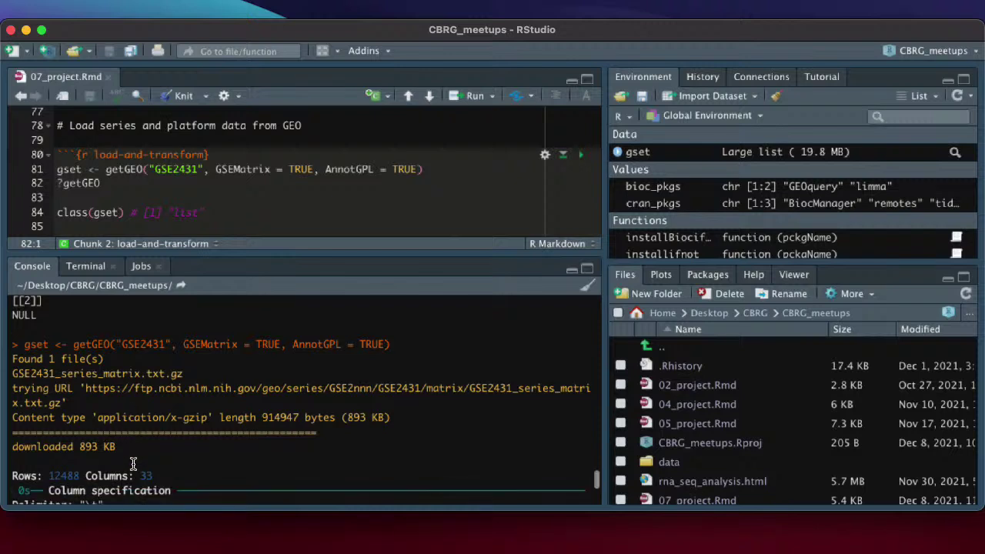
{"action": "scroll", "coordinate": [132, 463], "scroll_direction": "down", "scroll_amount": 8}
{"action": "scroll", "coordinate": [134, 464], "scroll_direction": "down", "scroll_amount": 1}
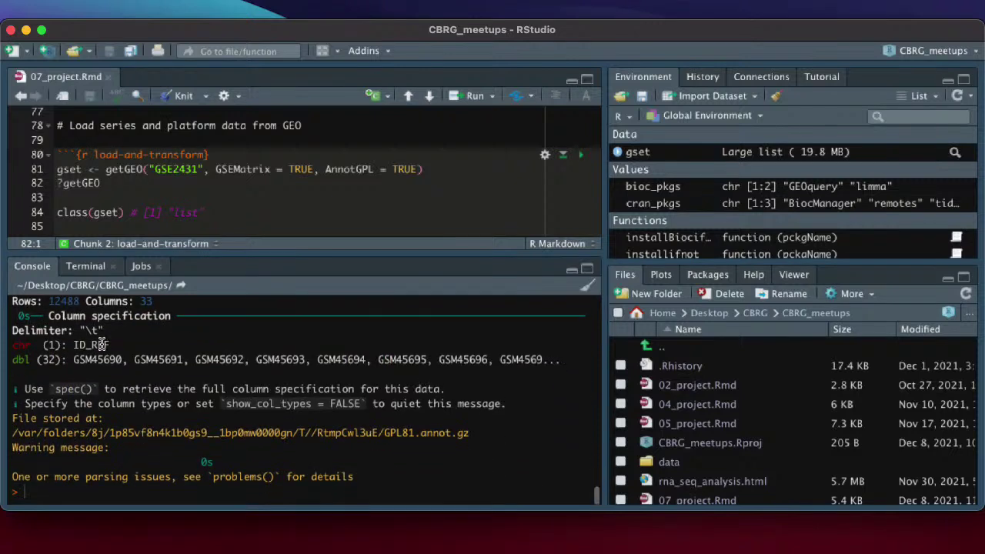
- Run ?getGEO and read the description, usage and arguments on the function's help page
{"action": "left_click", "coordinate": [117, 180]}
{"action": "key", "text": "super+Return"}
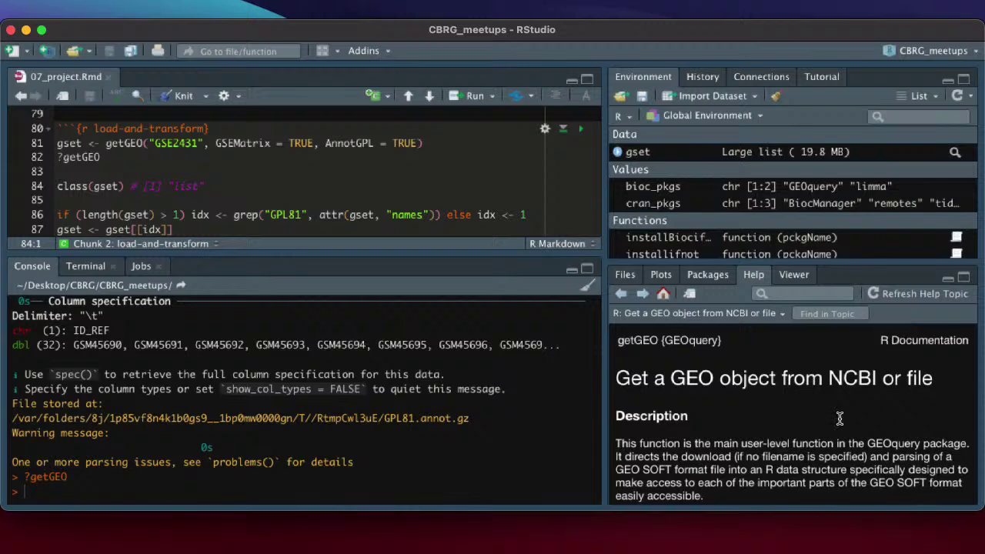
{"action": "scroll", "coordinate": [838, 414], "scroll_direction": "down", "scroll_amount": 5}
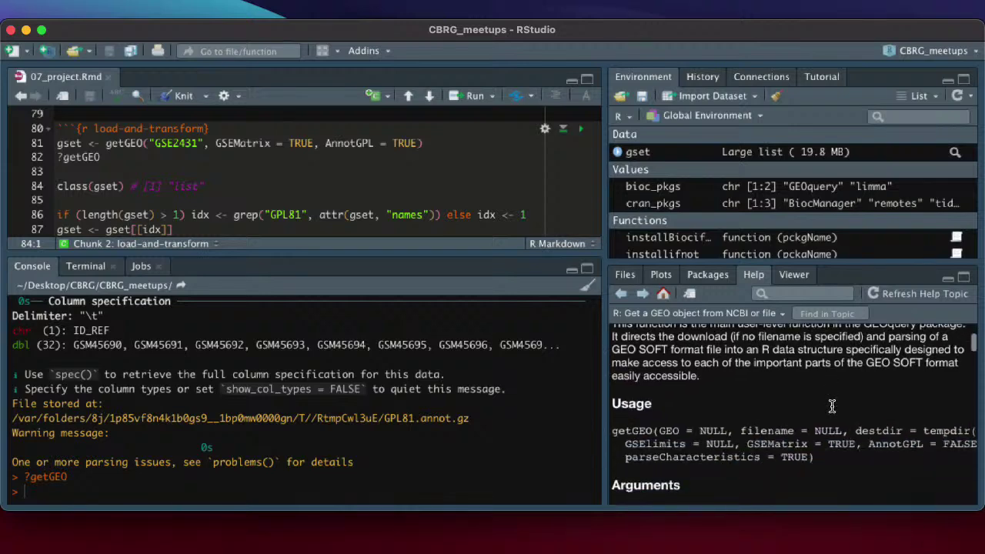
{"action": "scroll", "coordinate": [832, 405], "scroll_direction": "down", "scroll_amount": 1}
{"action": "scroll", "coordinate": [821, 400], "scroll_direction": "down", "scroll_amount": 2}
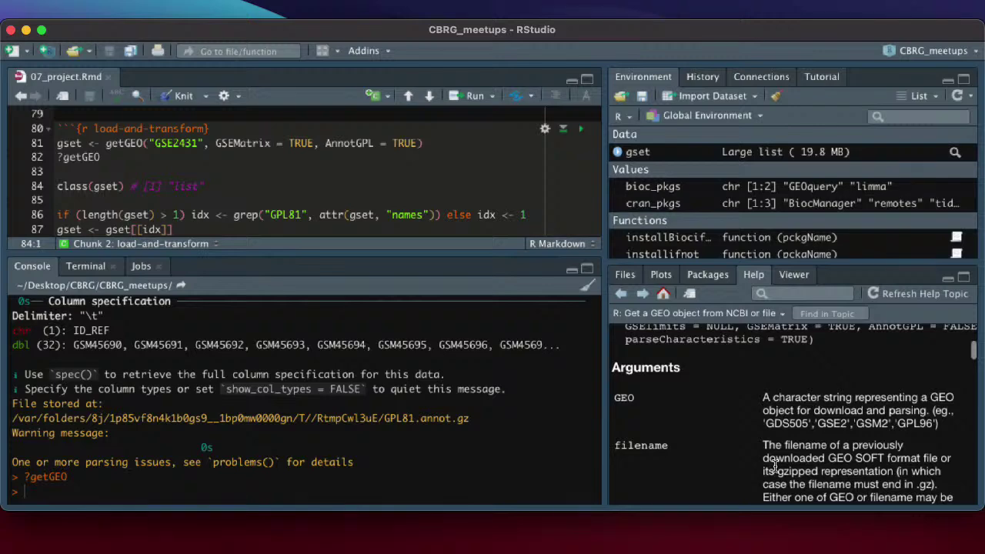
{"action": "scroll", "coordinate": [776, 467], "scroll_direction": "down", "scroll_amount": 4}
{"action": "scroll", "coordinate": [776, 467], "scroll_direction": "down", "scroll_amount": 2}
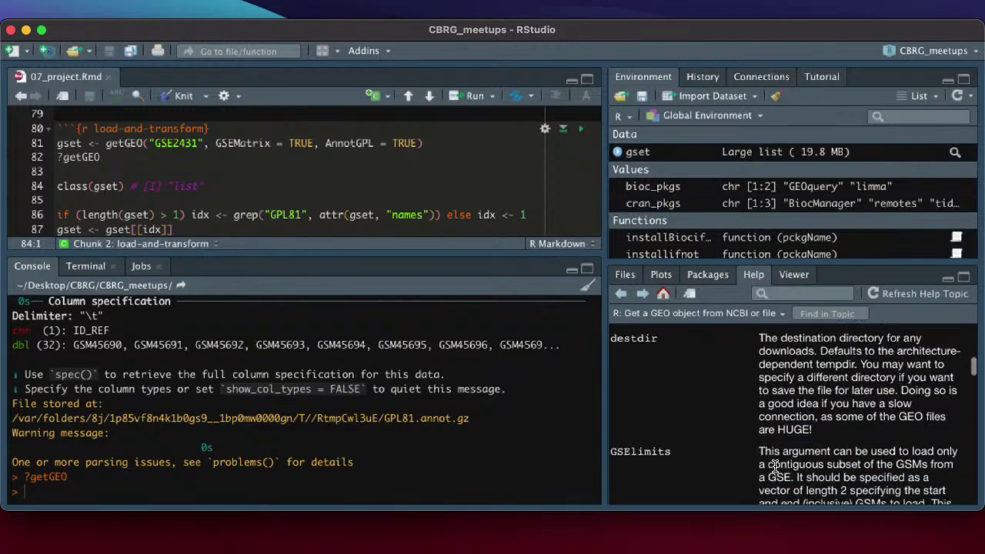
{"action": "scroll", "coordinate": [776, 467], "scroll_direction": "up", "scroll_amount": 8}
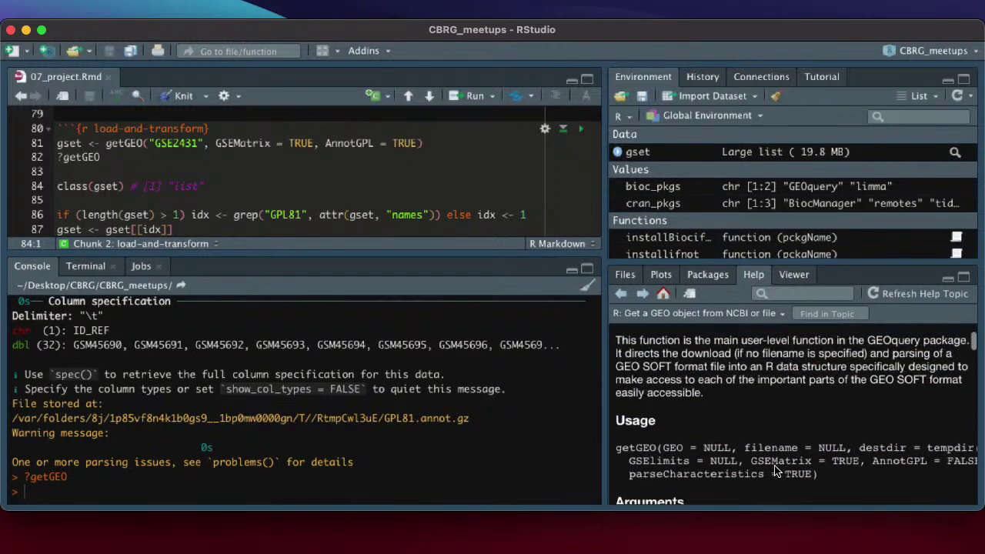
{"action": "scroll", "coordinate": [775, 472], "scroll_direction": "up", "scroll_amount": 4}
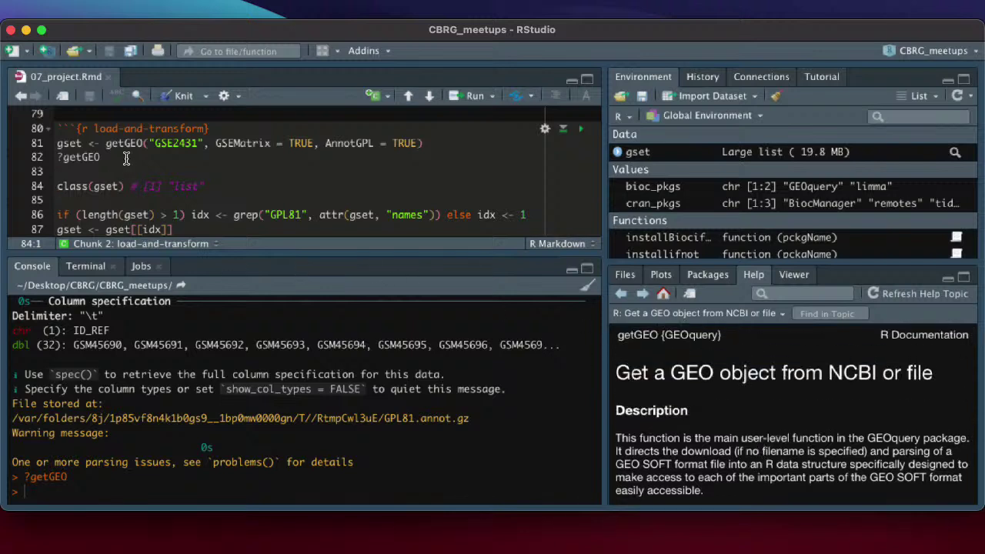
- Enlarge the script editor above the console and run class(gset) to check the object's class
{"action": "scroll", "coordinate": [126, 158], "scroll_direction": "down", "scroll_amount": 1}
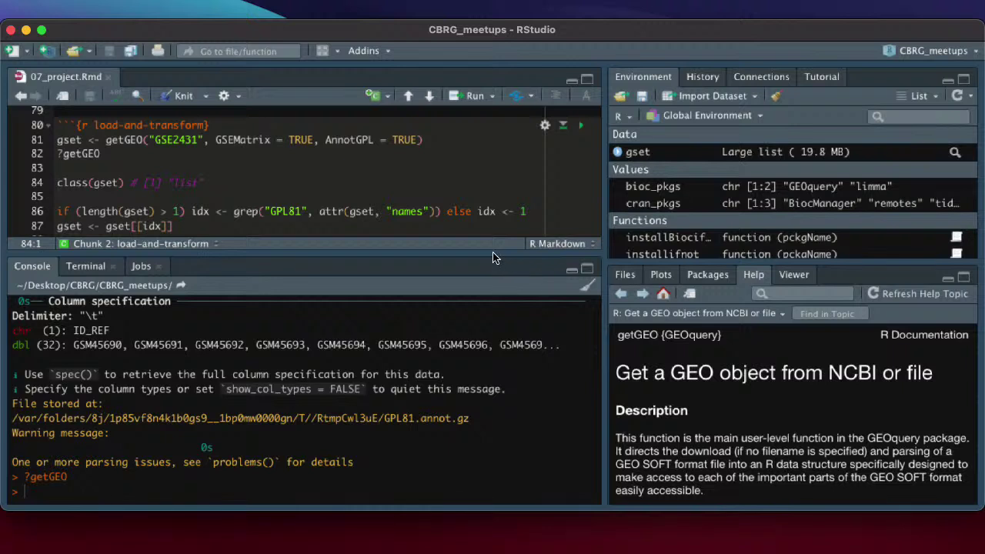
{"action": "left_click_drag", "start_coordinate": [493, 258], "coordinate": [531, 393]}
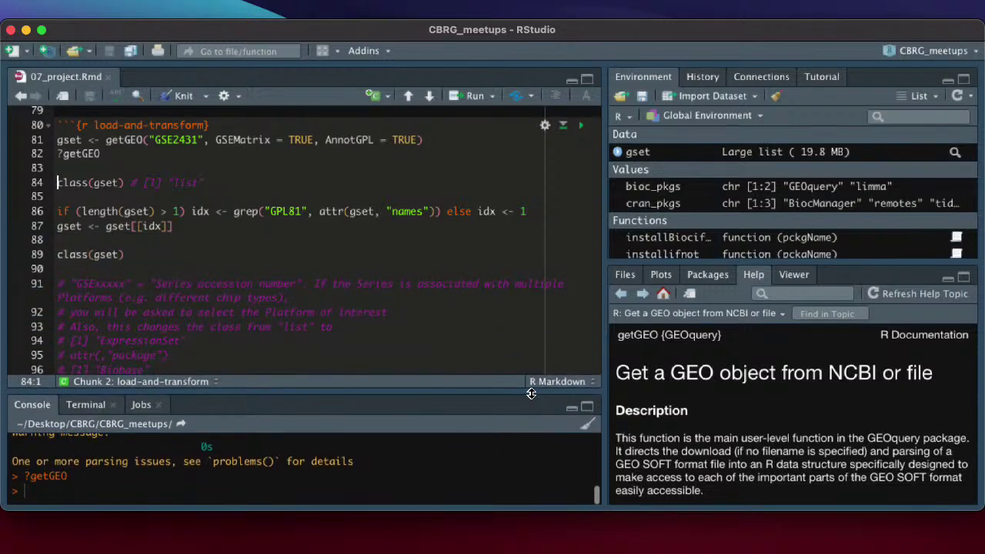
{"action": "left_click", "coordinate": [125, 182]}
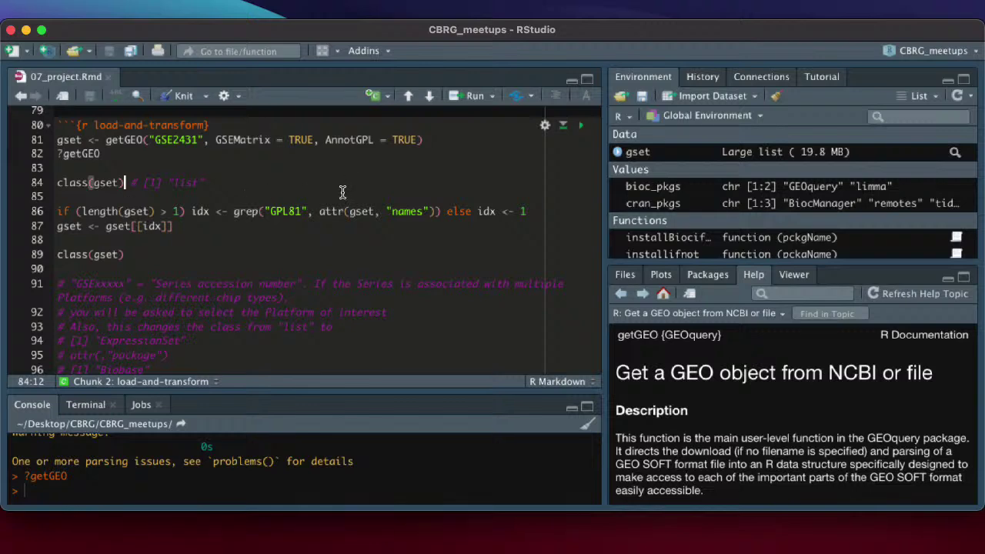
{"action": "key", "text": "super+Return"}
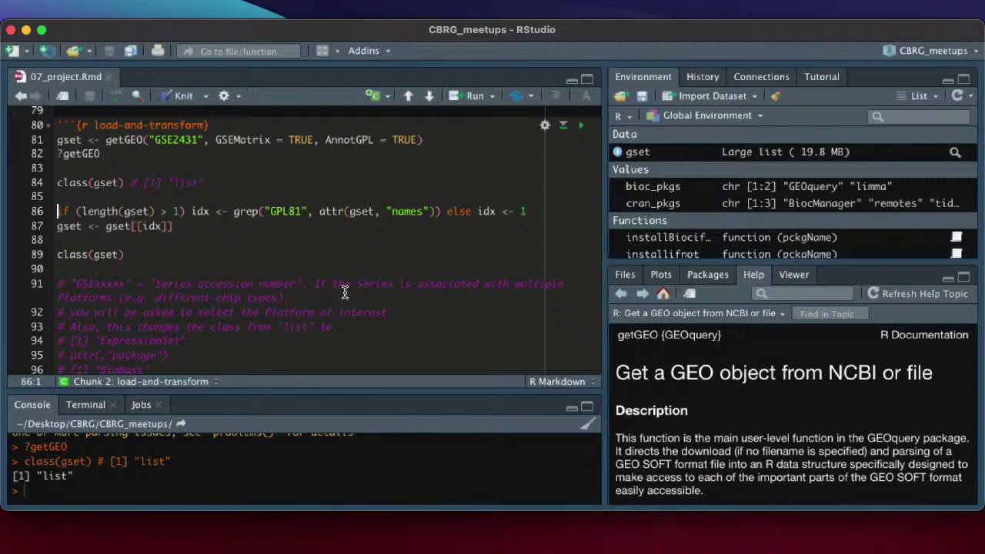
- Inspect gset in the data viewer, expand its GSE2431 series matrix entry to see the components, and close the viewer
{"action": "left_click", "coordinate": [725, 155]}
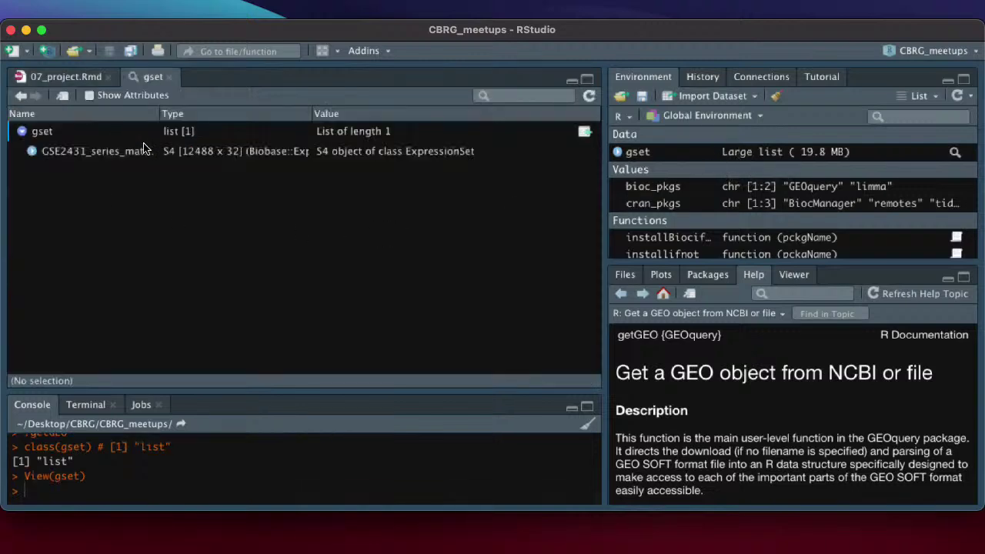
{"action": "left_click", "coordinate": [31, 151]}
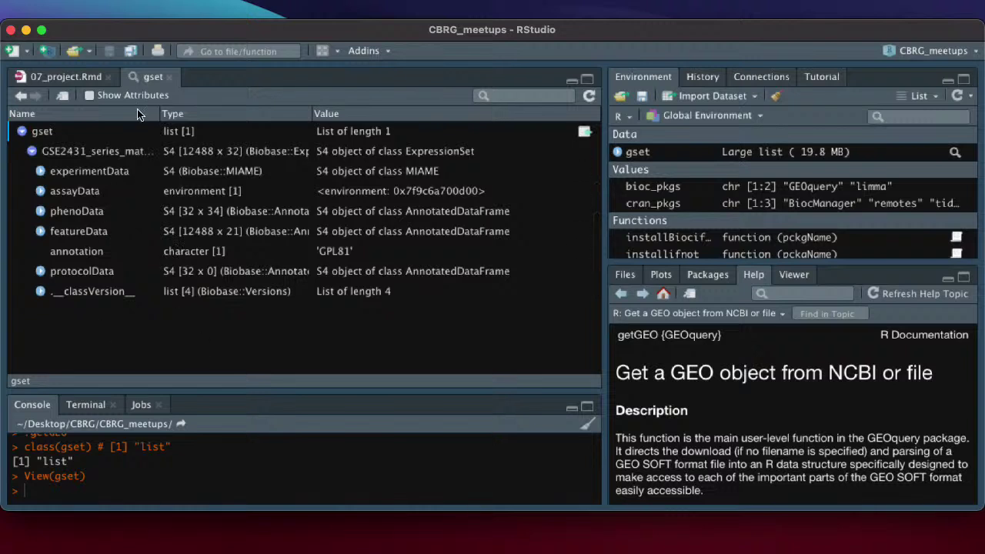
{"action": "left_click", "coordinate": [169, 77]}
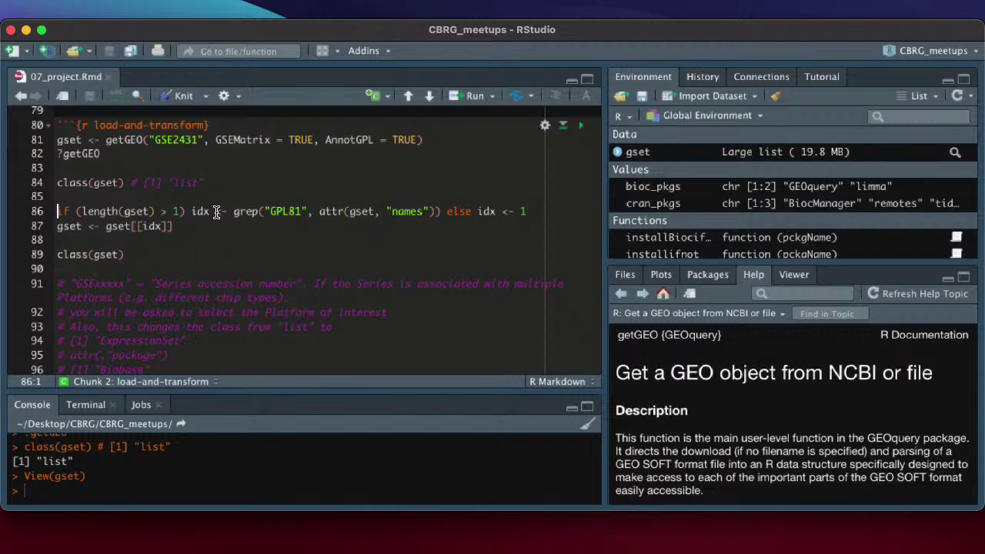
- Run the if/else line that sets idx by matching the GPL81 platform, or to 1 for a single-element gset
{"action": "key", "text": "super+Return"}
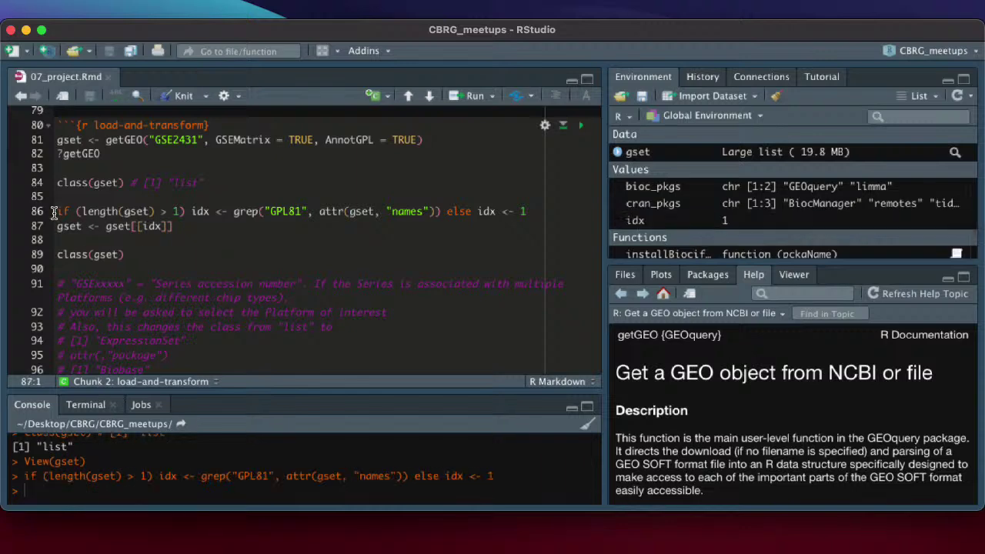
- Print idx in the console, and run gset <- gset[[idx]] to extract that element from the list
{"action": "left_click", "coordinate": [50, 494]}
{"action": "type", "text": "idx"}
{"action": "key", "text": "Return"}
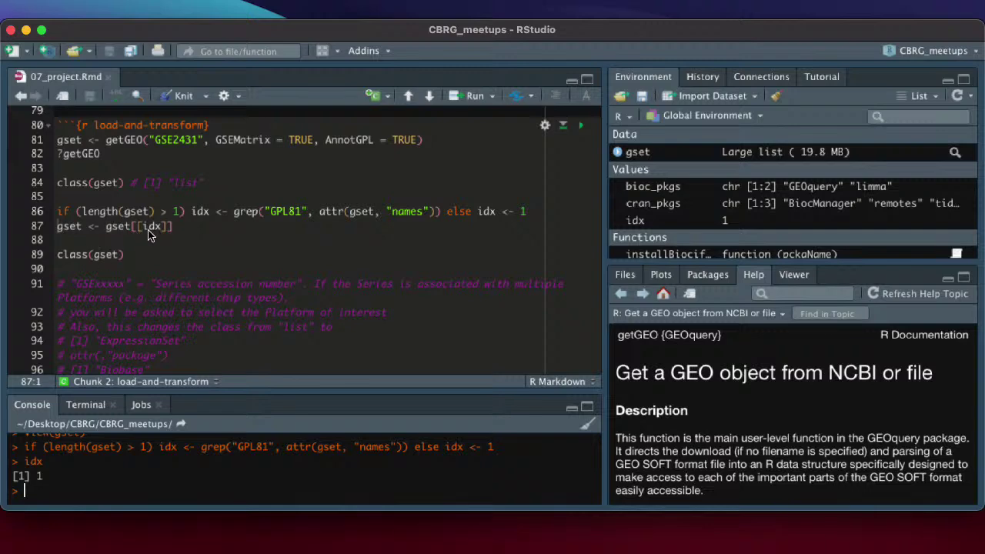
{"action": "left_click", "coordinate": [187, 229]}
{"action": "key", "text": "super+Return"}
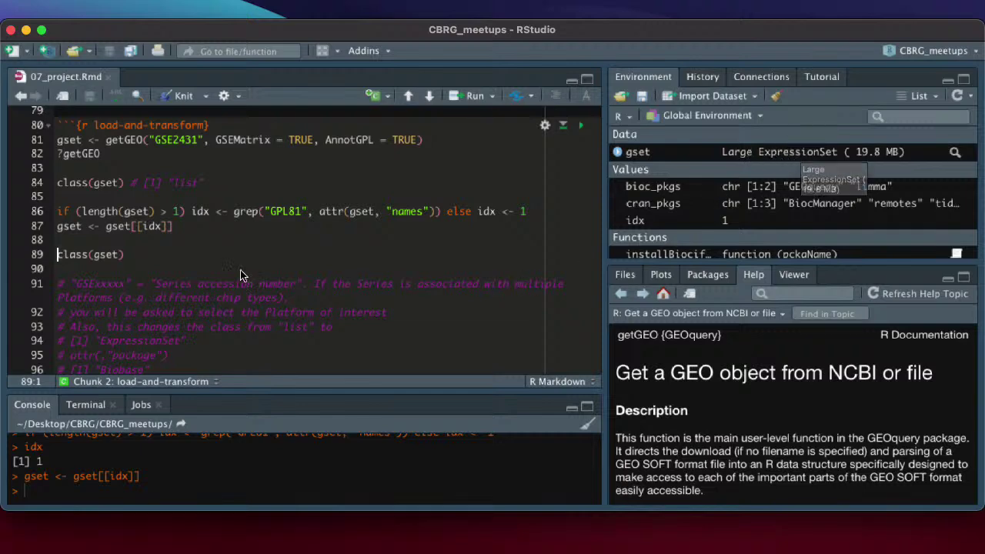
- Run class(gset) to check the object's new class, inspect its components in the data viewer, and close the viewer
{"action": "left_click", "coordinate": [141, 257]}
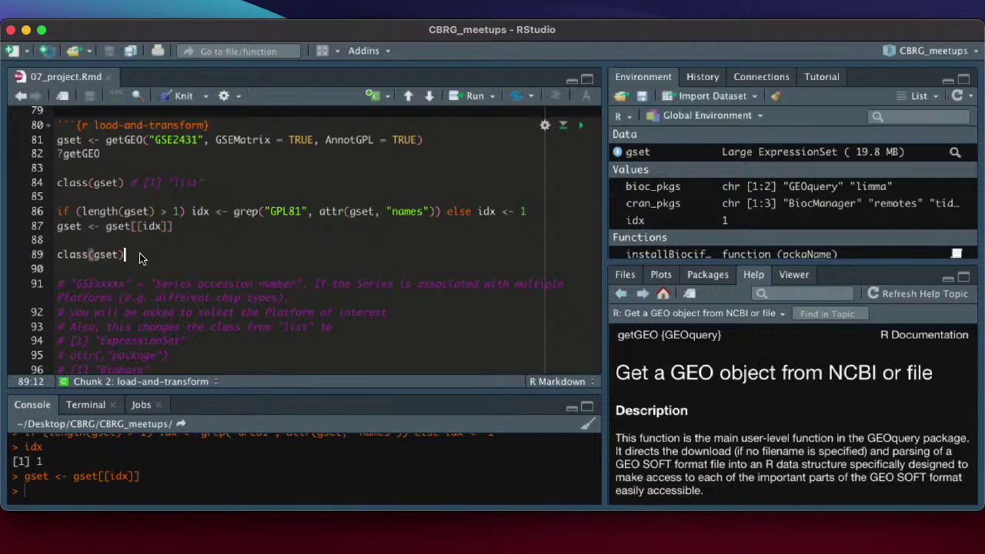
{"action": "key", "text": "super+Return"}
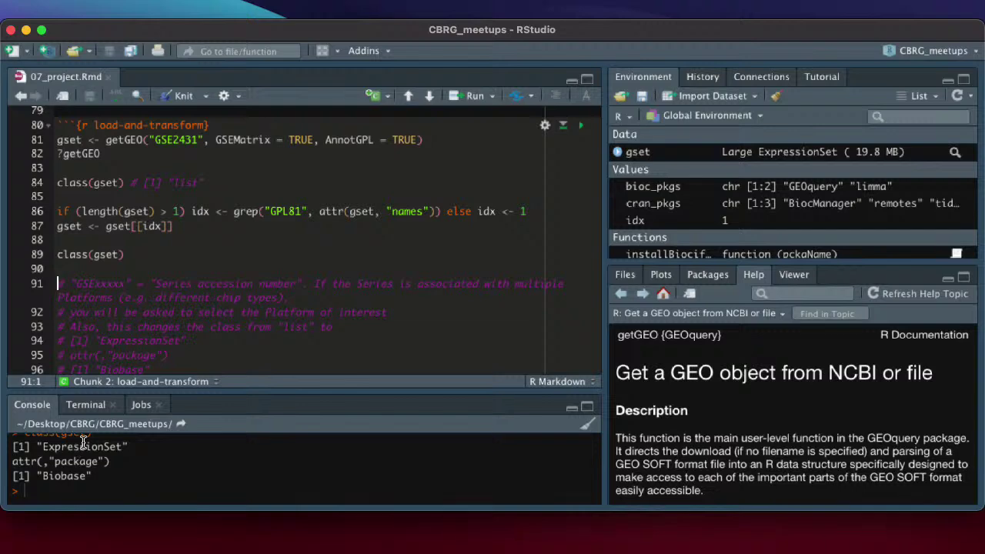
{"action": "left_click", "coordinate": [741, 153]}
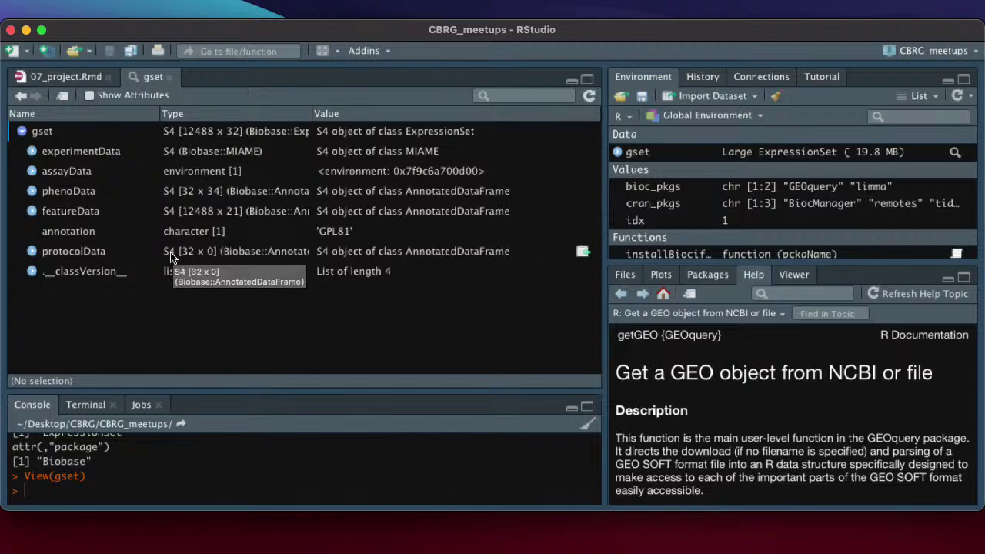
{"action": "left_click", "coordinate": [174, 78]}
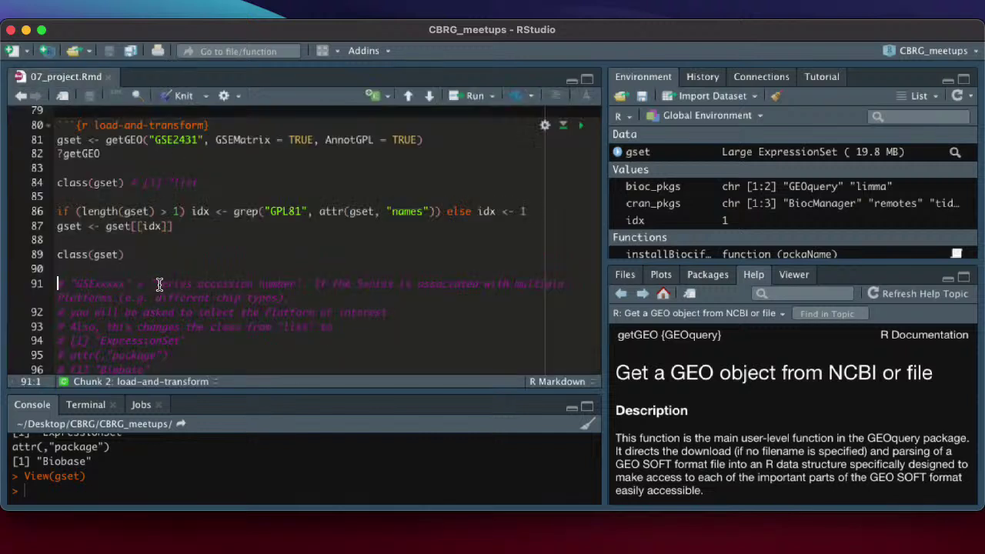
- Read the comments on platform selection and class change, run fvarLabels(gset), and enlarge the console to read all the labels
{"action": "scroll", "coordinate": [160, 285], "scroll_direction": "down", "scroll_amount": 3}
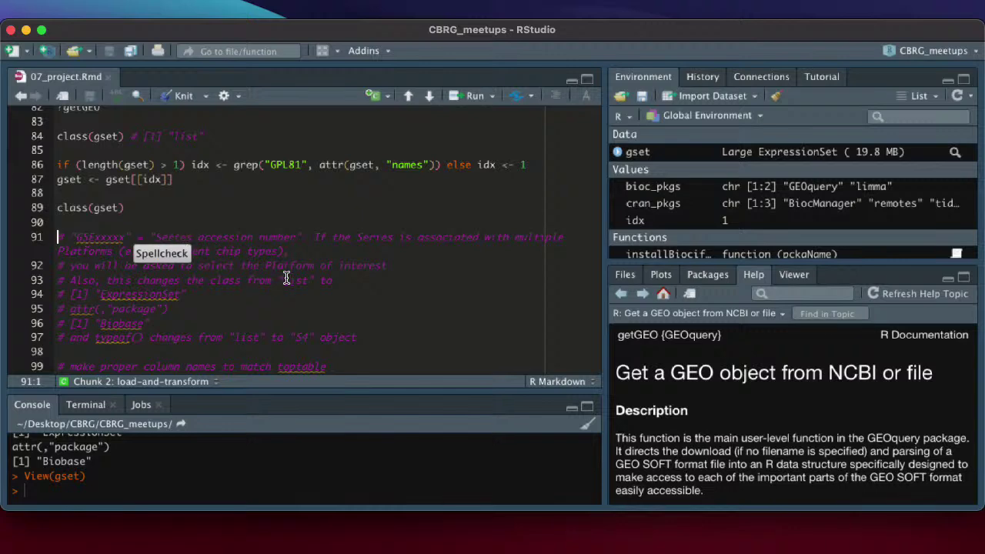
{"action": "scroll", "coordinate": [326, 308], "scroll_direction": "down", "scroll_amount": 1}
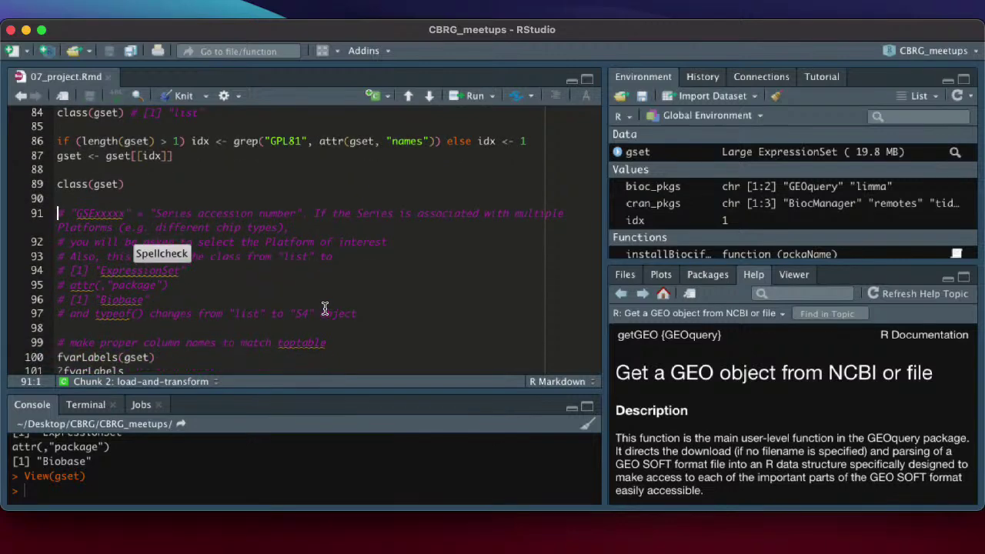
{"action": "left_click", "coordinate": [388, 242]}
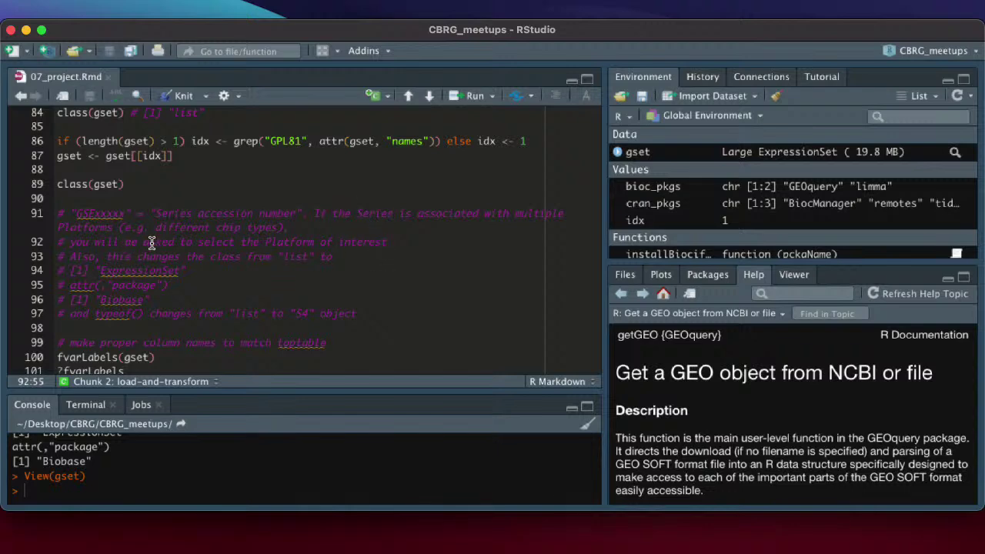
{"action": "scroll", "coordinate": [148, 297], "scroll_direction": "down", "scroll_amount": 1}
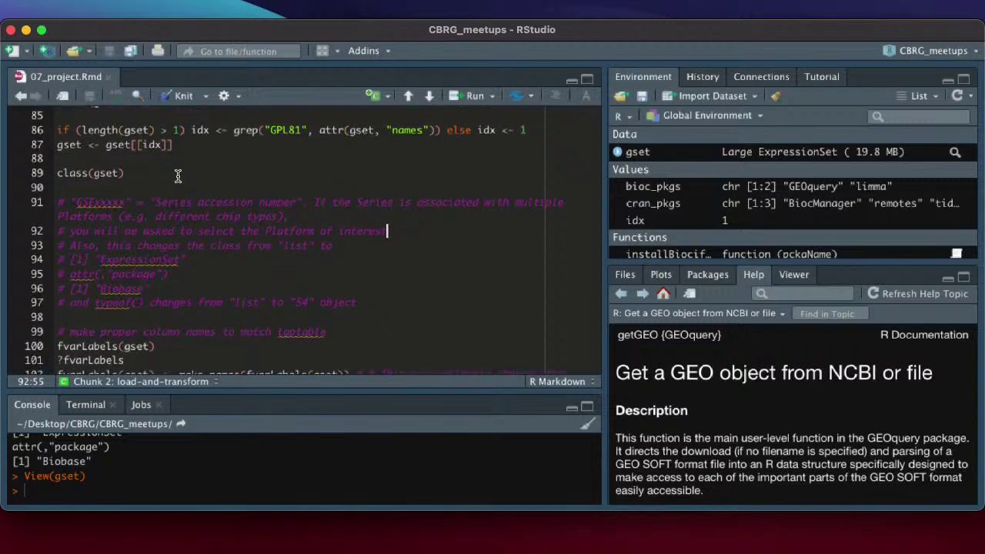
{"action": "scroll", "coordinate": [115, 154], "scroll_direction": "up", "scroll_amount": 2}
{"action": "scroll", "coordinate": [185, 231], "scroll_direction": "down", "scroll_amount": 3}
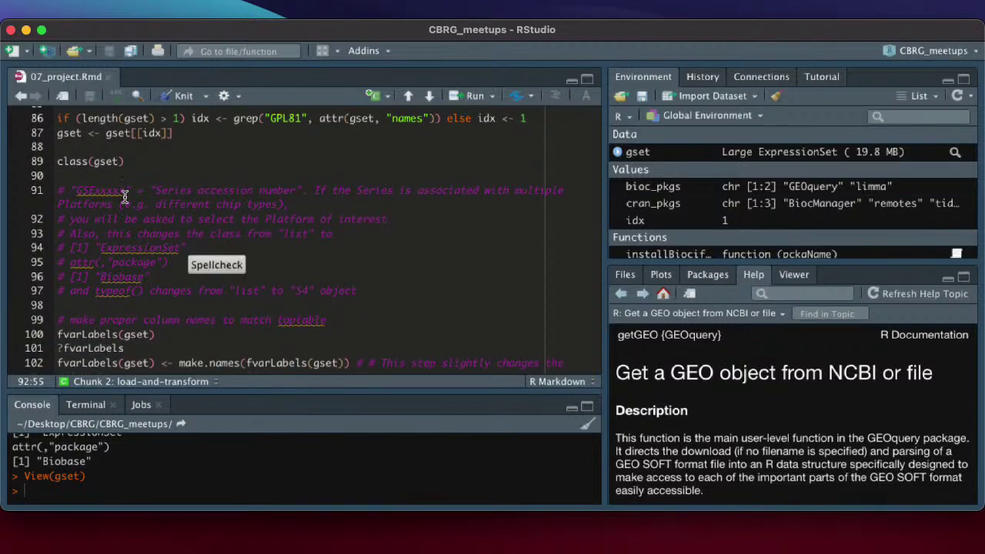
{"action": "scroll", "coordinate": [176, 281], "scroll_direction": "down", "scroll_amount": 5}
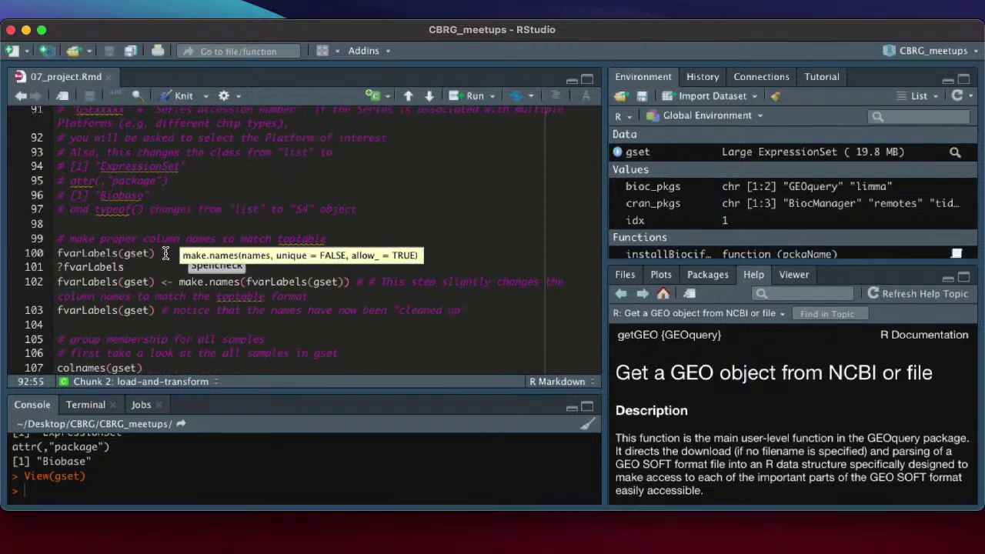
{"action": "left_click", "coordinate": [169, 252]}
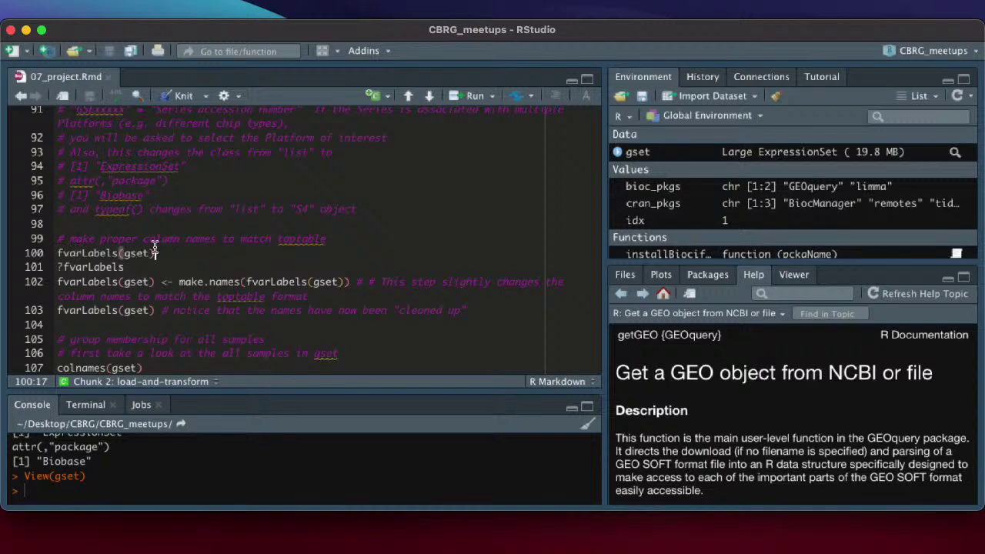
{"action": "key", "text": "super+Return"}
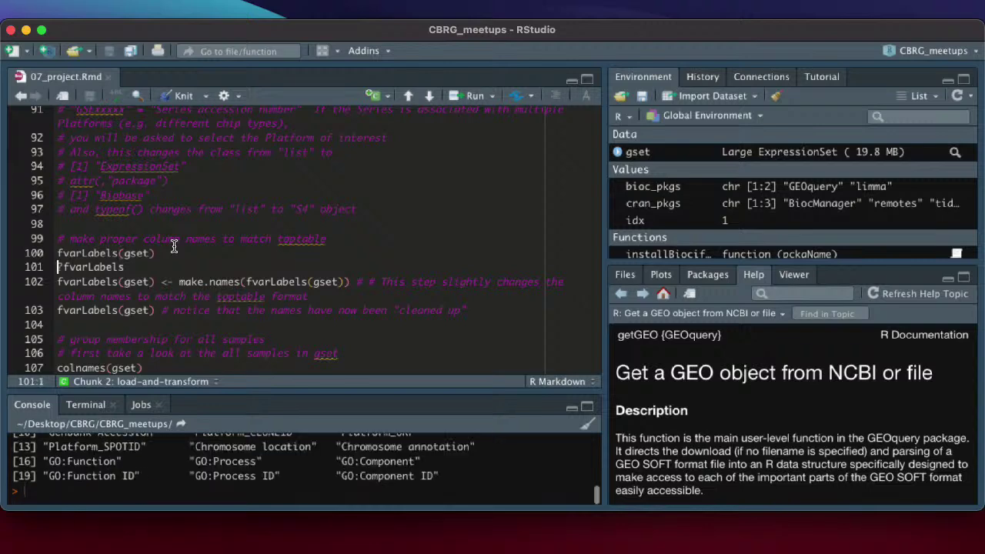
{"action": "left_click_drag", "start_coordinate": [294, 389], "coordinate": [278, 320]}
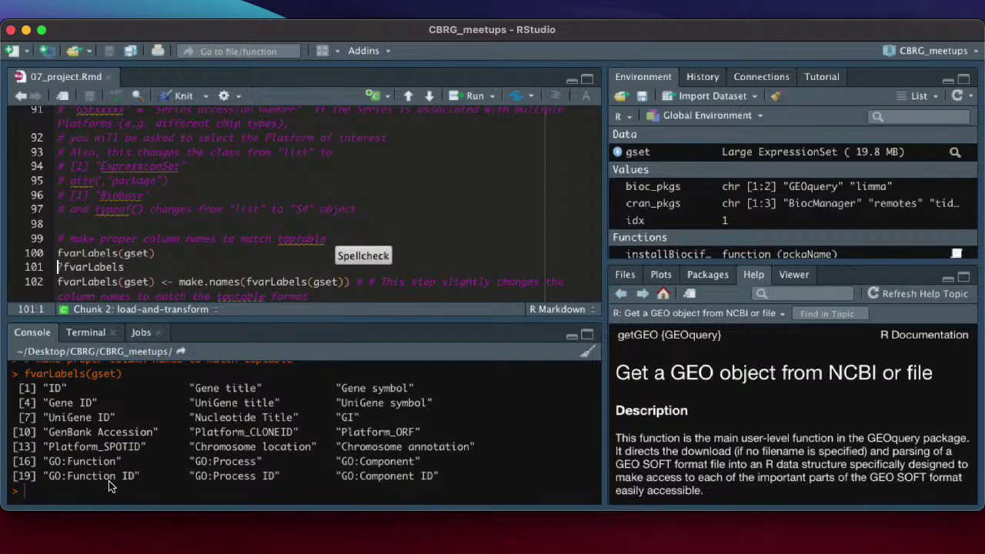
- Run the make.names line to clean up gset's feature labels, and rerun fvarLabels(gset) to compare them
{"action": "scroll", "coordinate": [148, 271], "scroll_direction": "down", "scroll_amount": 1}
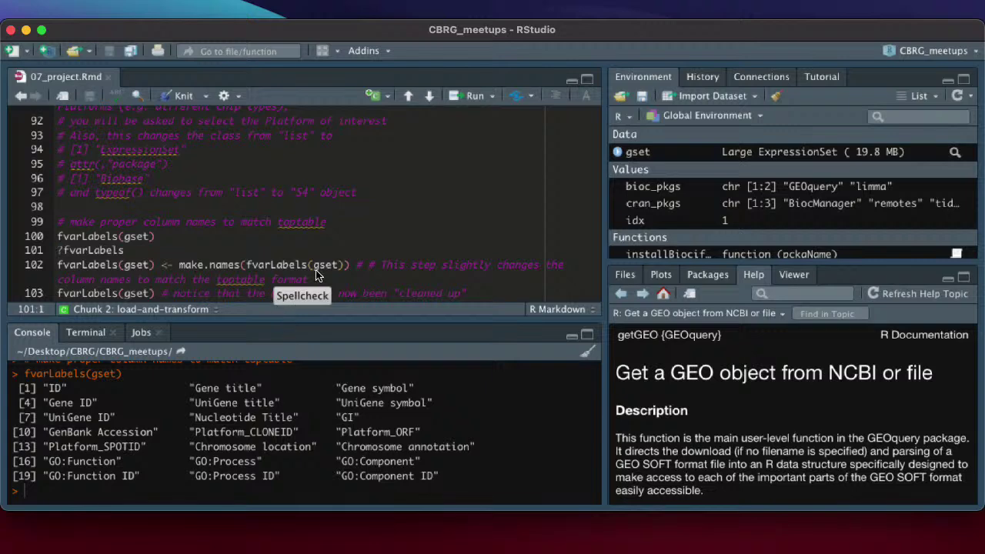
{"action": "key", "text": "Down"}
{"action": "key", "text": "super+Return"}
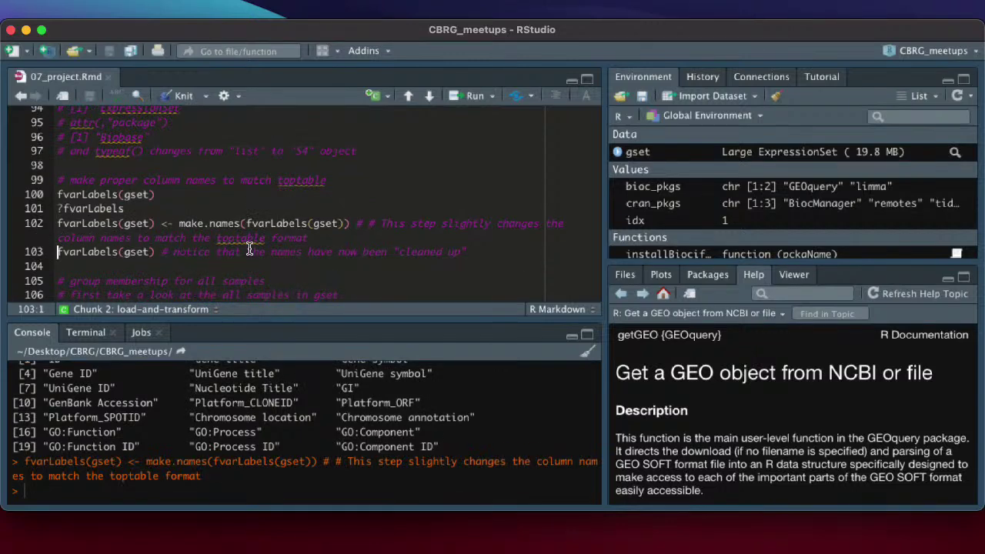
{"action": "key", "text": "super+Return"}
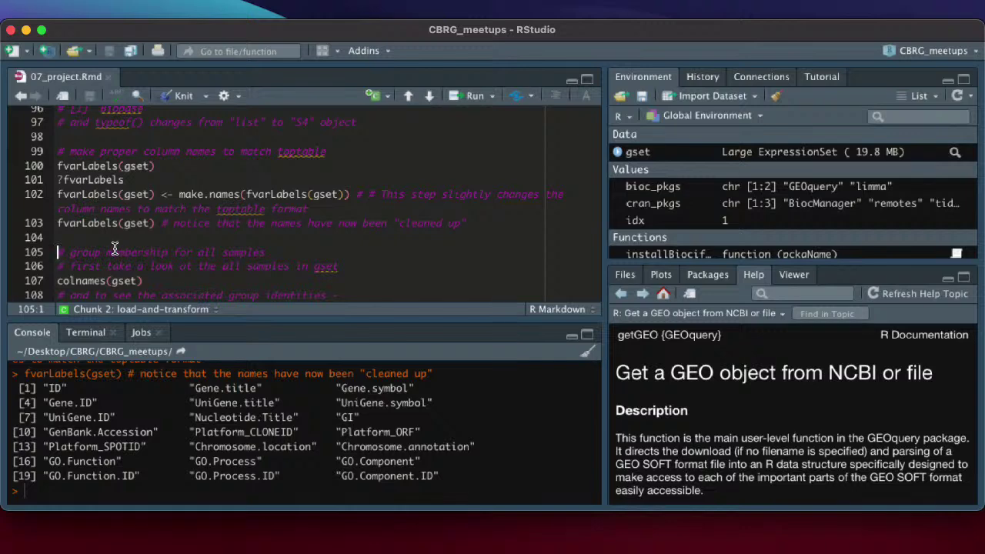
- Run colnames(gset) and gset@phenoData@data$title to list all samples and their group identities
{"action": "scroll", "coordinate": [185, 217], "scroll_direction": "down", "scroll_amount": 1}
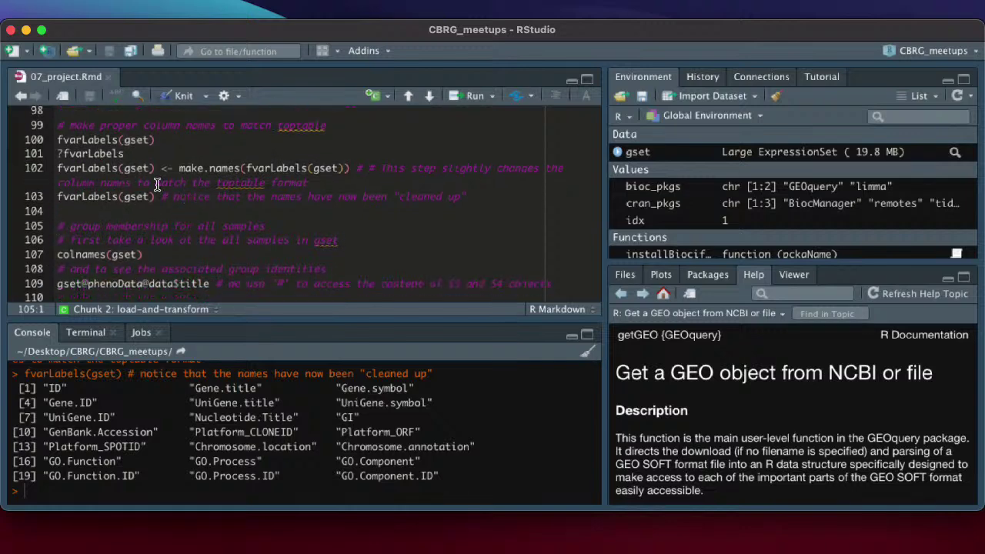
{"action": "scroll", "coordinate": [149, 226], "scroll_direction": "down", "scroll_amount": 1}
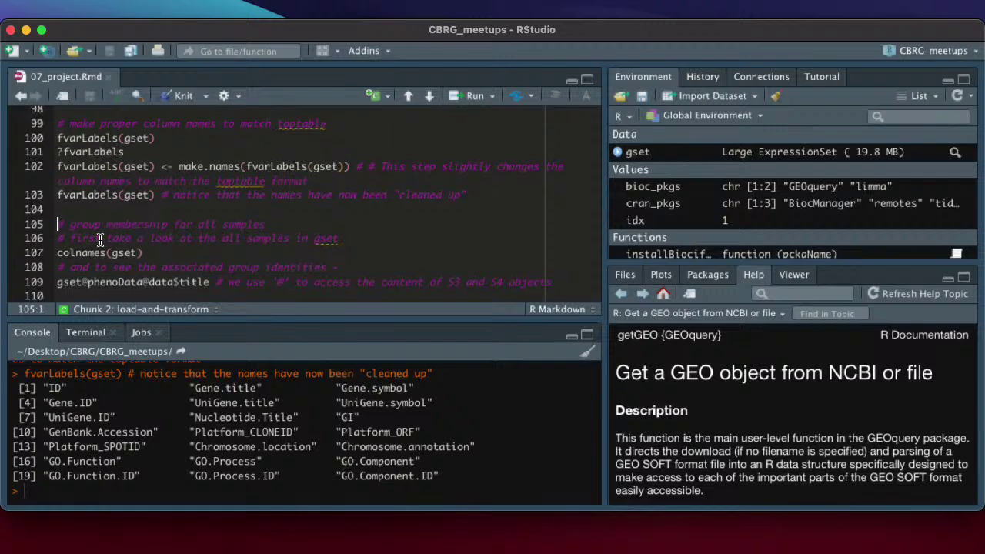
{"action": "left_click", "coordinate": [58, 254]}
{"action": "scroll", "coordinate": [344, 216], "scroll_direction": "down", "scroll_amount": 2}
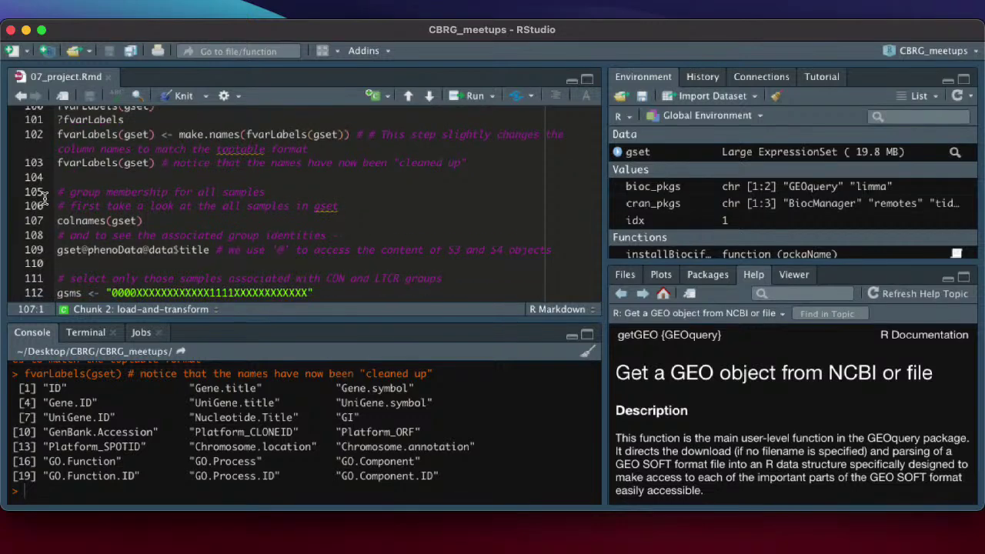
{"action": "key", "text": "super+Return"}
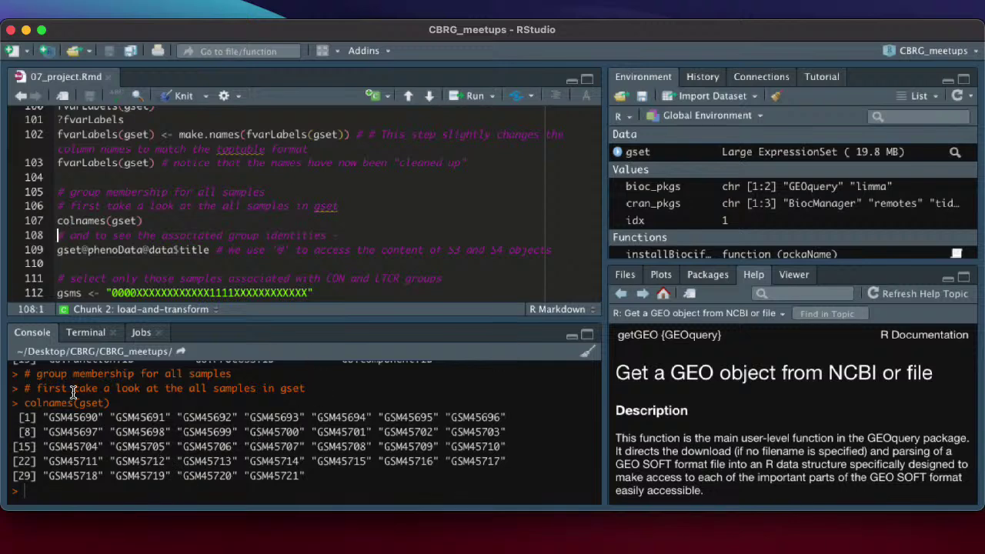
{"action": "left_click", "coordinate": [55, 250]}
{"action": "key", "text": "super+Return"}
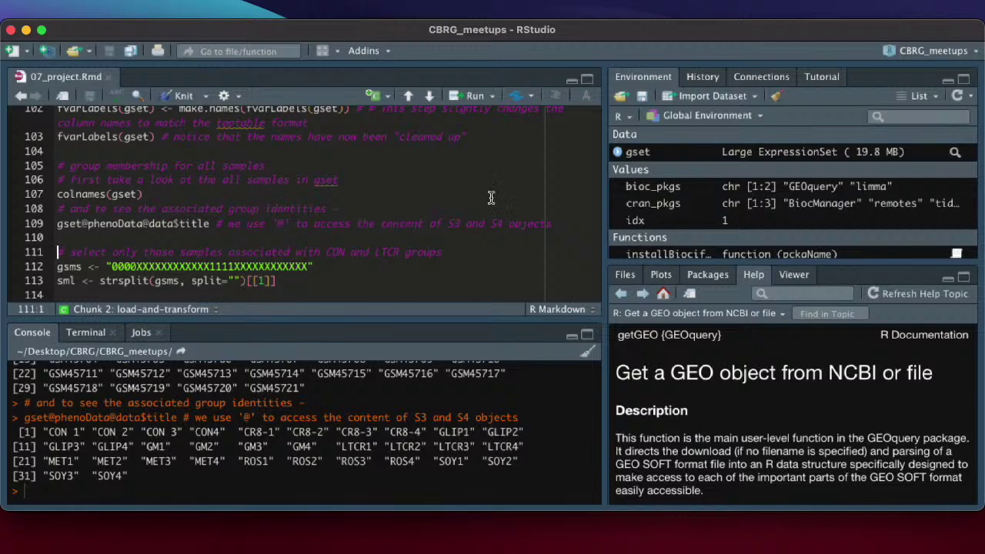
- Inspect gset in the data viewer, expand and collapse its assayData entry, and close the viewer
{"action": "left_click", "coordinate": [739, 154]}
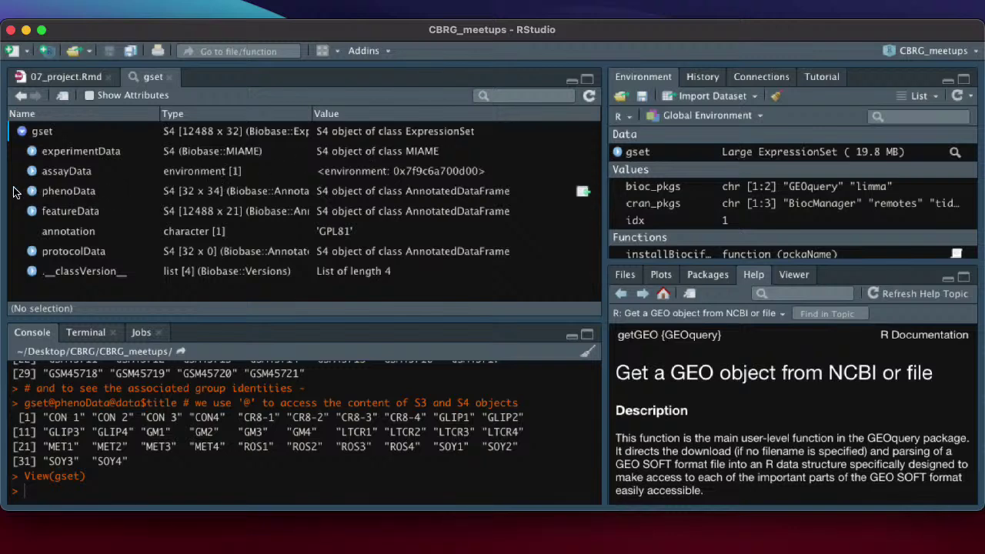
{"action": "left_click", "coordinate": [32, 173]}
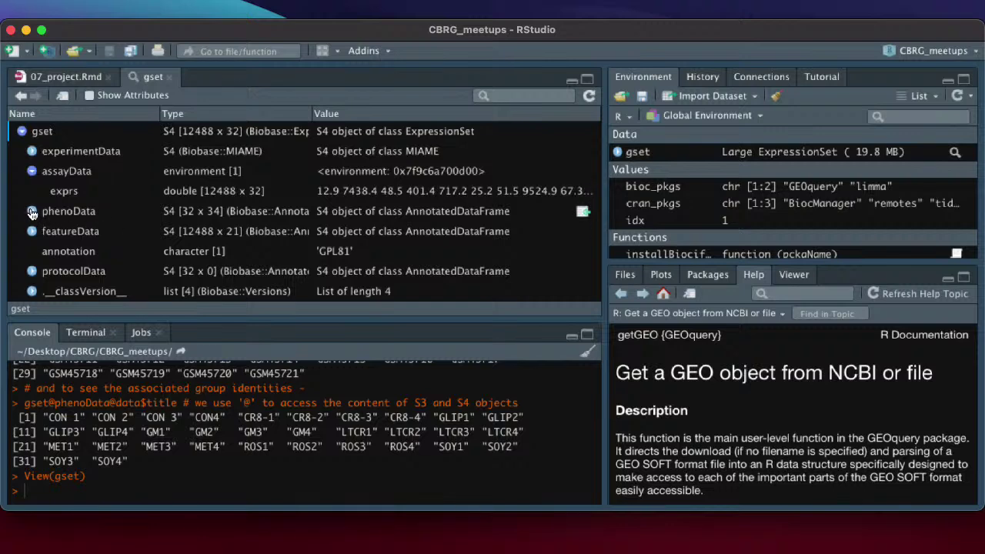
{"action": "left_click", "coordinate": [31, 172]}
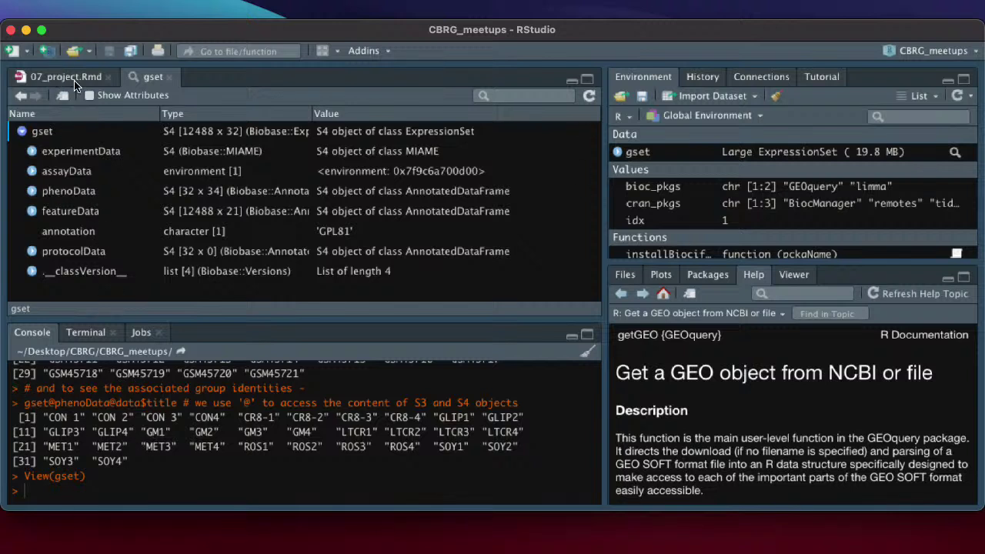
{"action": "left_click", "coordinate": [170, 77]}
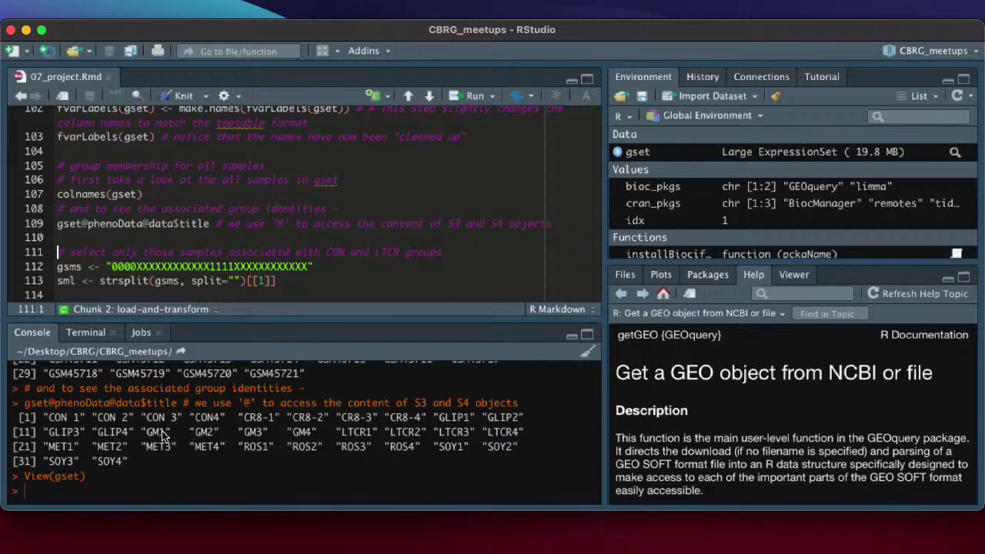
- Switch to the GEO2R page in the browser and expand the samples list to examine the CON and LTCR group assignments
{"action": "left_click", "coordinate": [414, 539]}
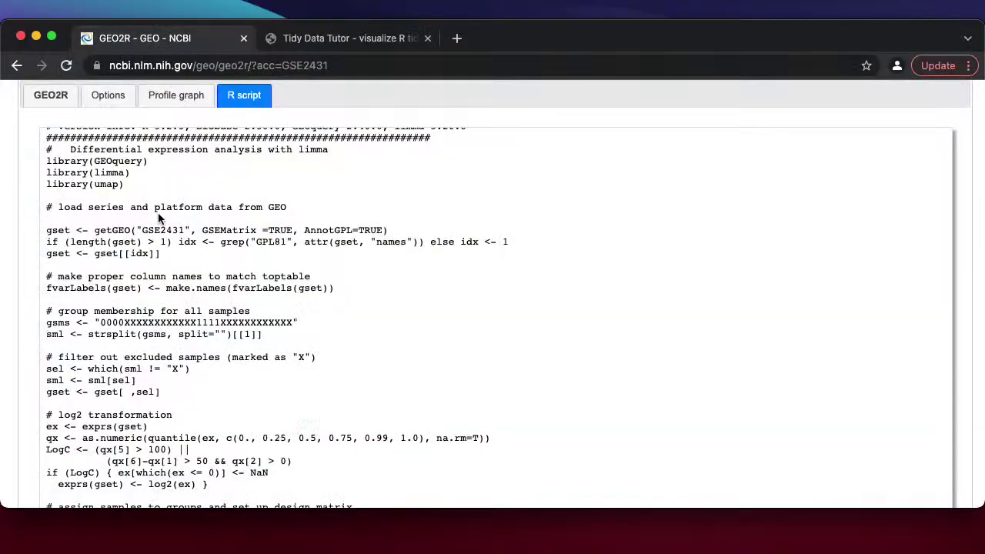
{"action": "scroll", "coordinate": [222, 216], "scroll_direction": "up", "scroll_amount": 1}
{"action": "scroll", "coordinate": [133, 115], "scroll_direction": "up", "scroll_amount": 5}
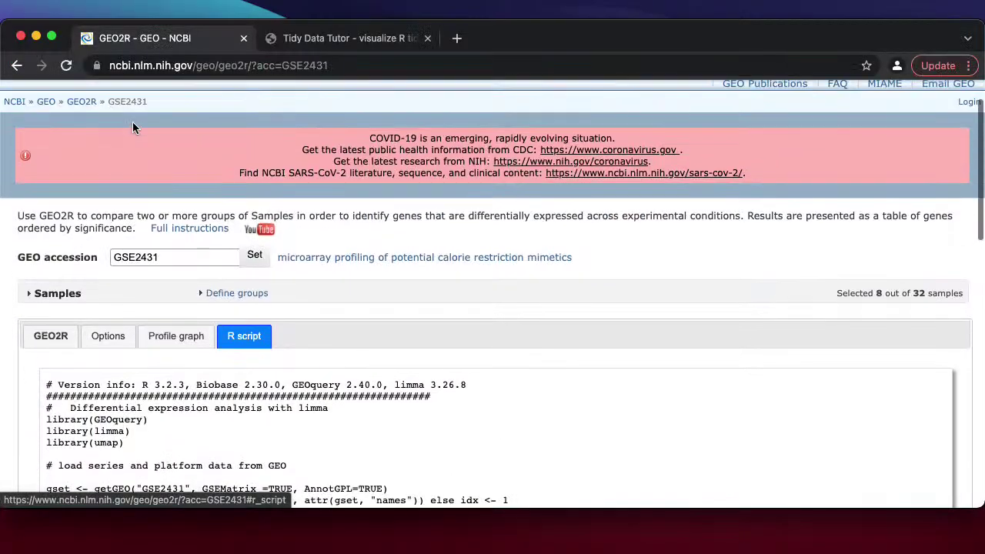
{"action": "left_click", "coordinate": [29, 294]}
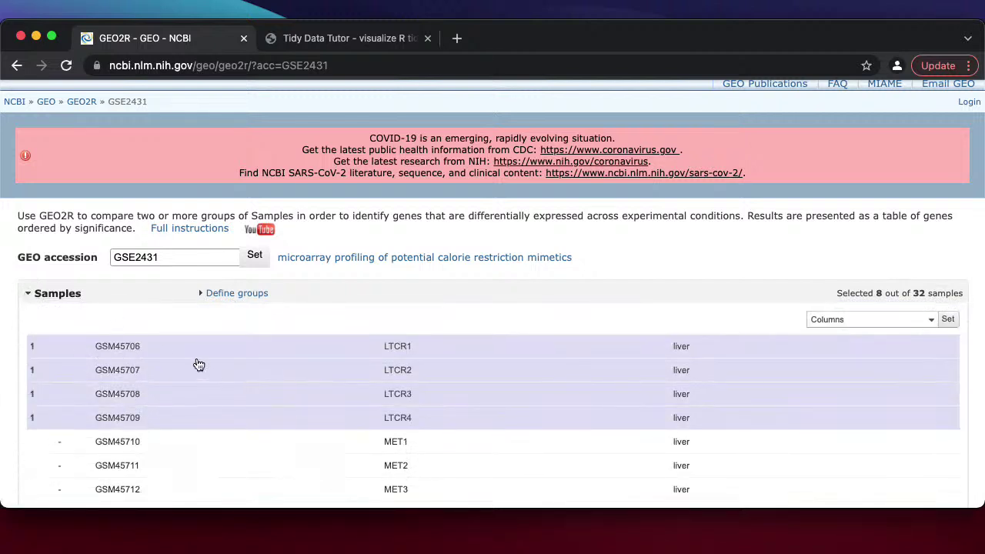
{"action": "scroll", "coordinate": [226, 402], "scroll_direction": "up", "scroll_amount": 5}
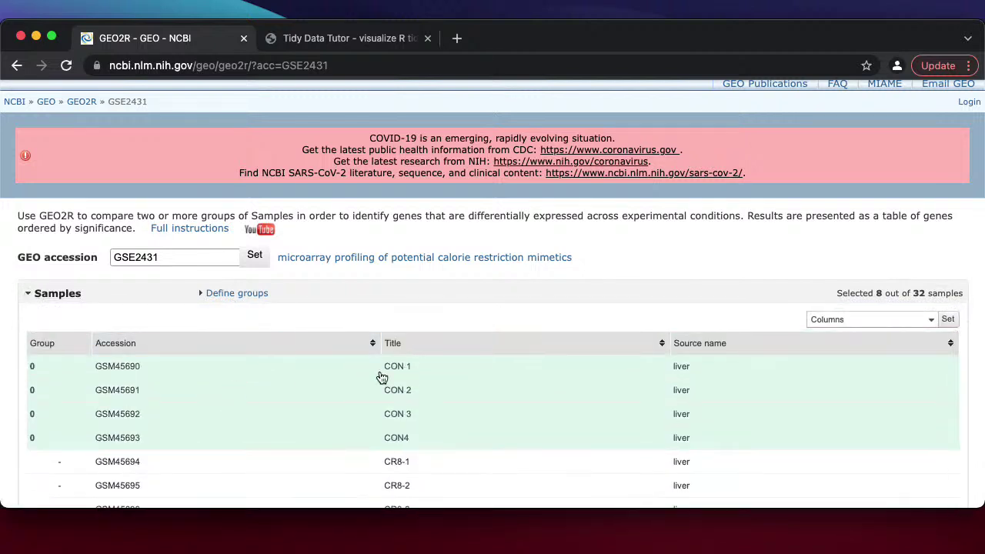
{"action": "scroll", "coordinate": [297, 483], "scroll_direction": "down", "scroll_amount": 1}
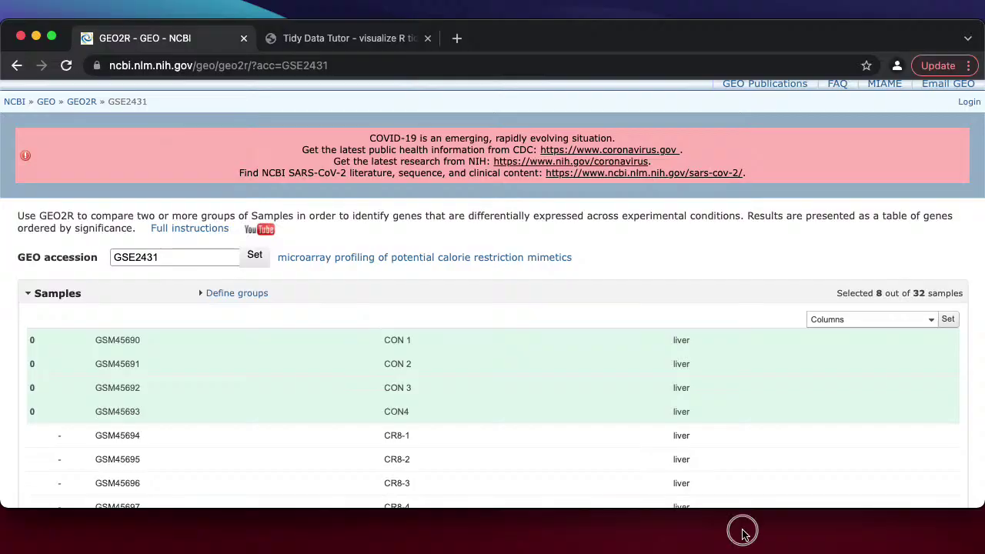
- Return to RStudio, place the cursor at the end of the gsms line, and enlarge the script editor above the console
{"action": "key", "text": "super+Tab"}
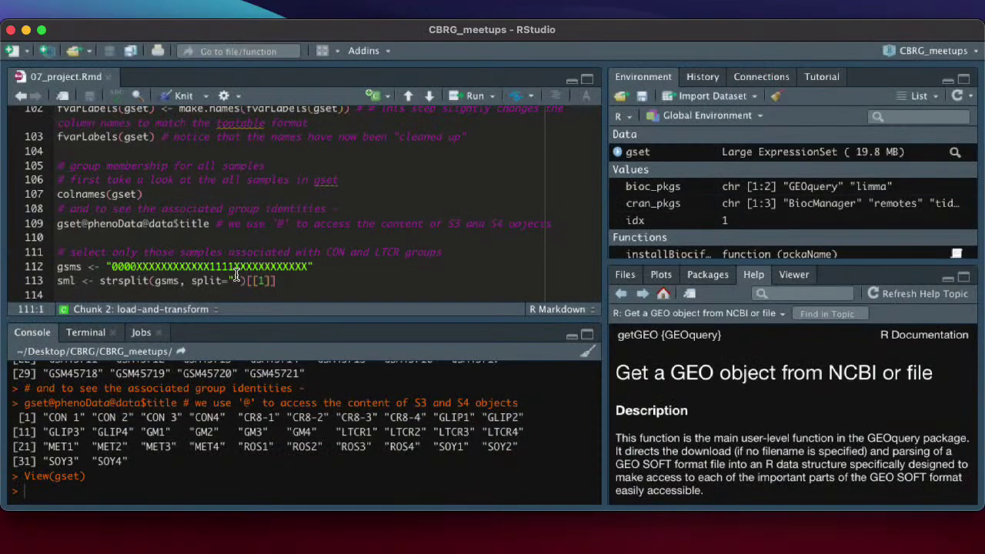
{"action": "scroll", "coordinate": [113, 416], "scroll_direction": "up", "scroll_amount": 3}
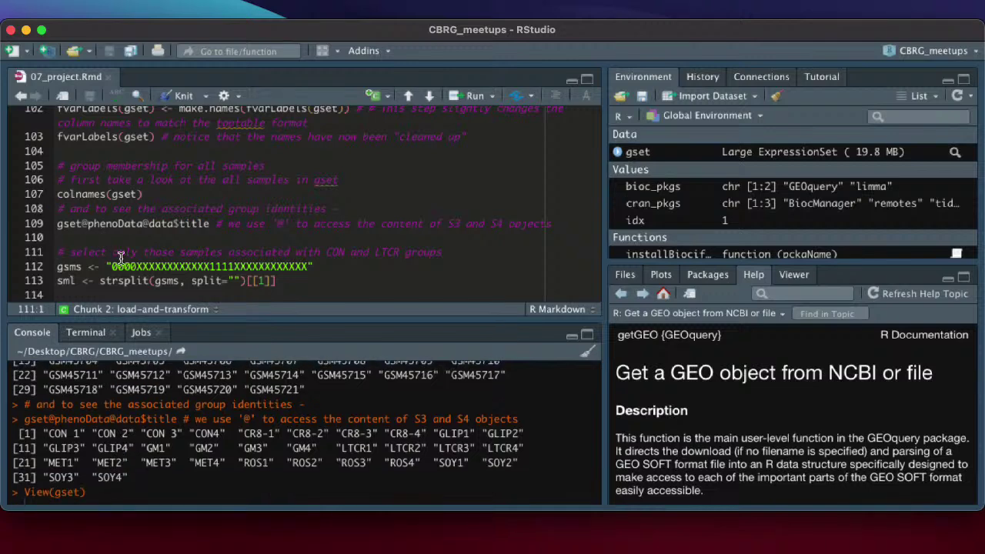
{"action": "left_click", "coordinate": [325, 269]}
{"action": "left_click_drag", "start_coordinate": [322, 335], "coordinate": [334, 410]}
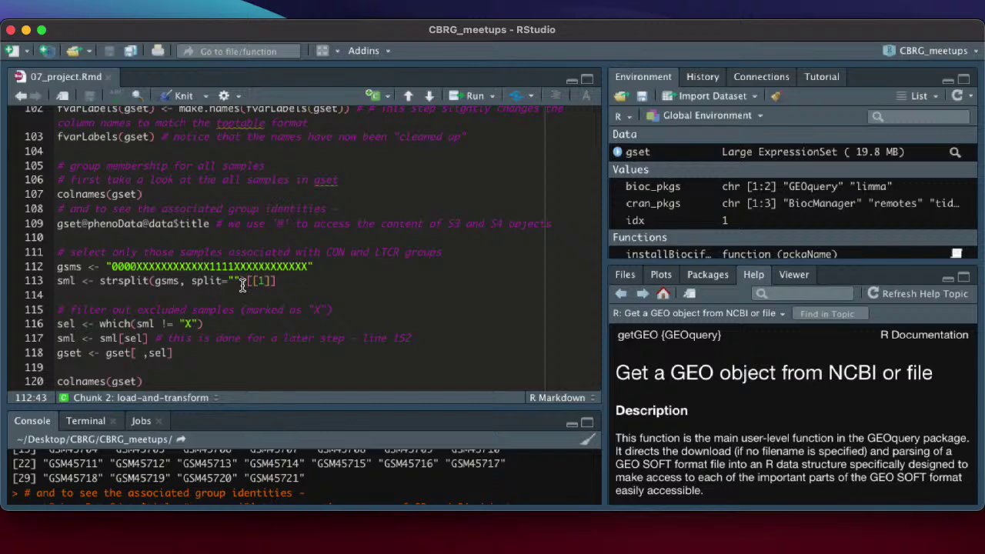
- Run the gsms assignment on line 112, and print gsms in the console
{"action": "key", "text": "super+Return"}
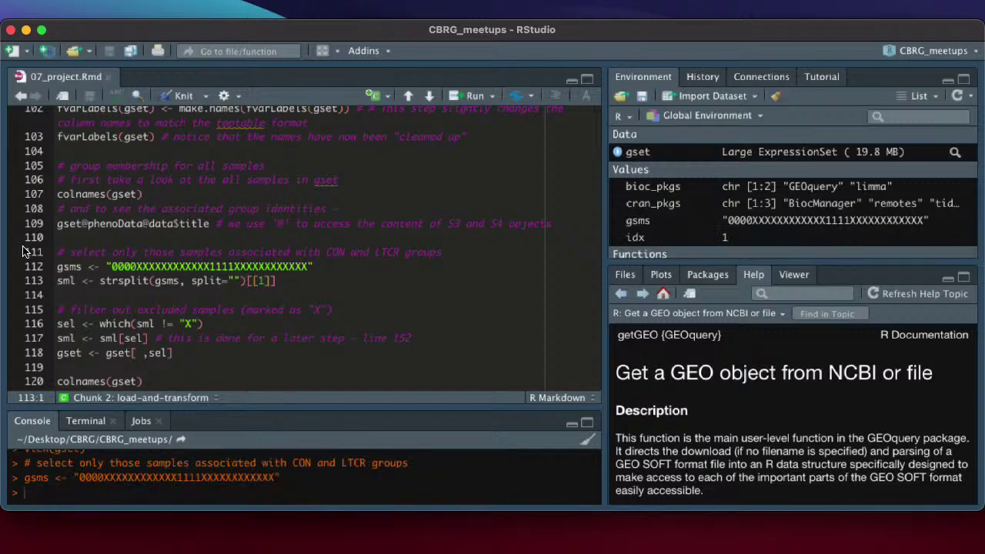
{"action": "left_click", "coordinate": [89, 503]}
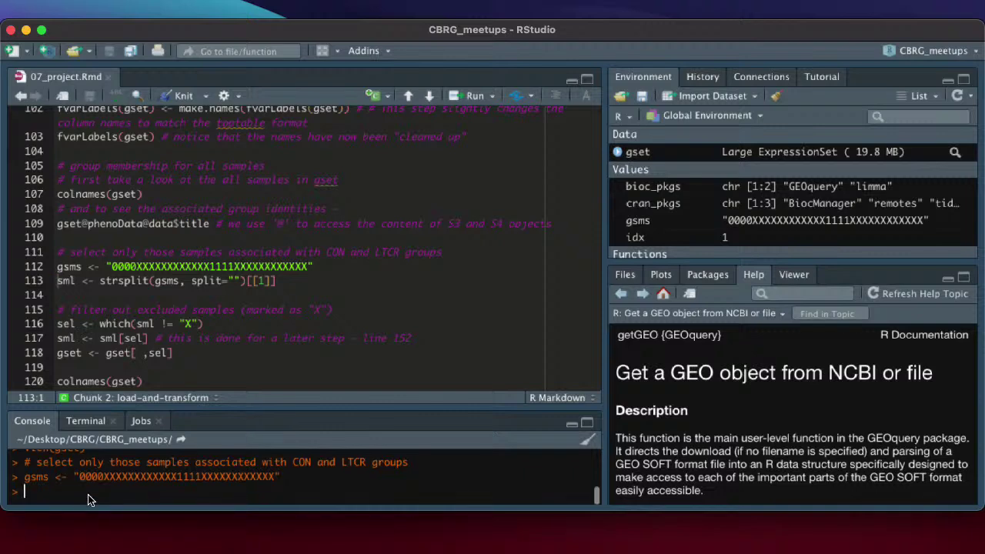
{"action": "type", "text": "gsms"}
{"action": "key", "text": "Return"}
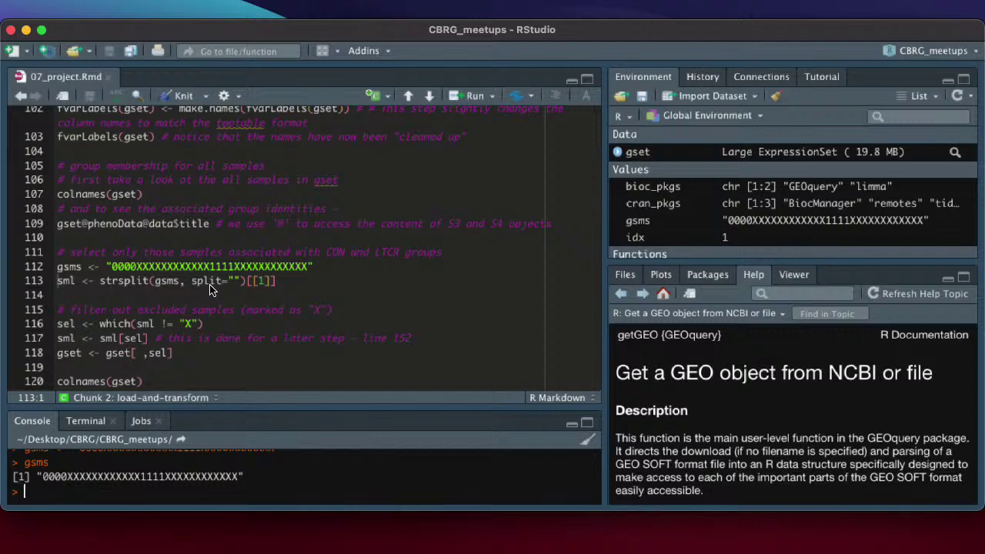
- Run sml <- strsplit(gsms, split="")[[1]] on line 113, and print sml in the console
{"action": "left_click", "coordinate": [281, 281]}
{"action": "key", "text": "super+Return"}
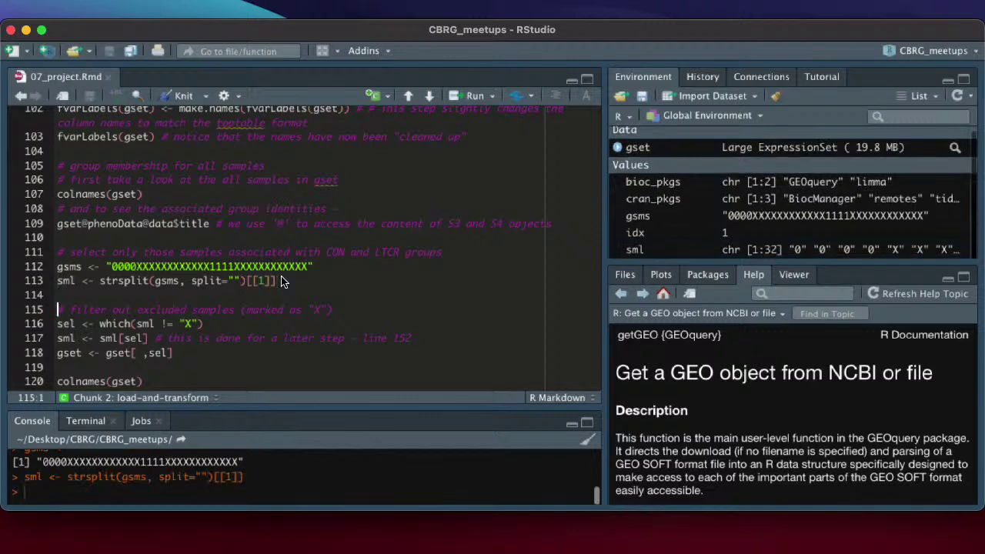
{"action": "left_click", "coordinate": [66, 495]}
{"action": "type", "text": "sml"}
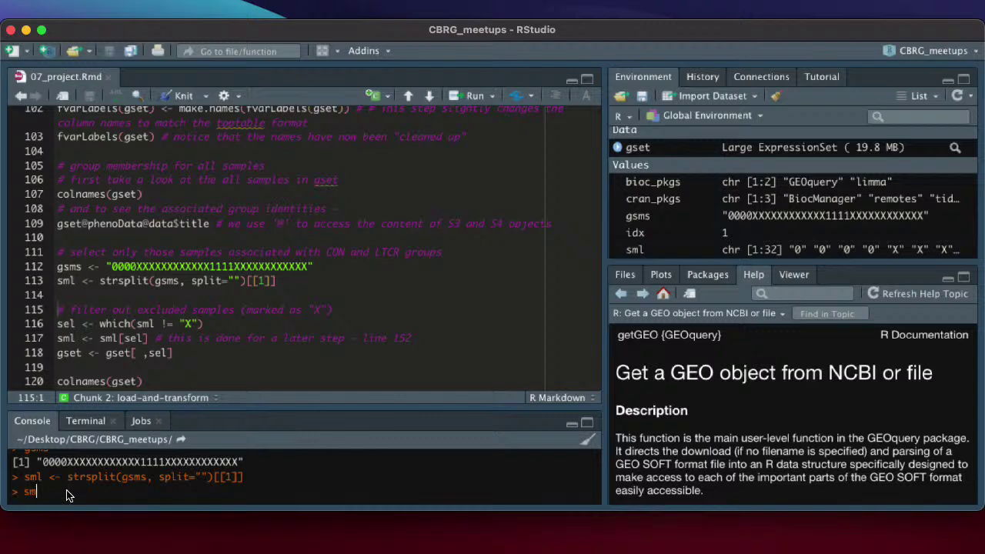
{"action": "key", "text": "Return"}
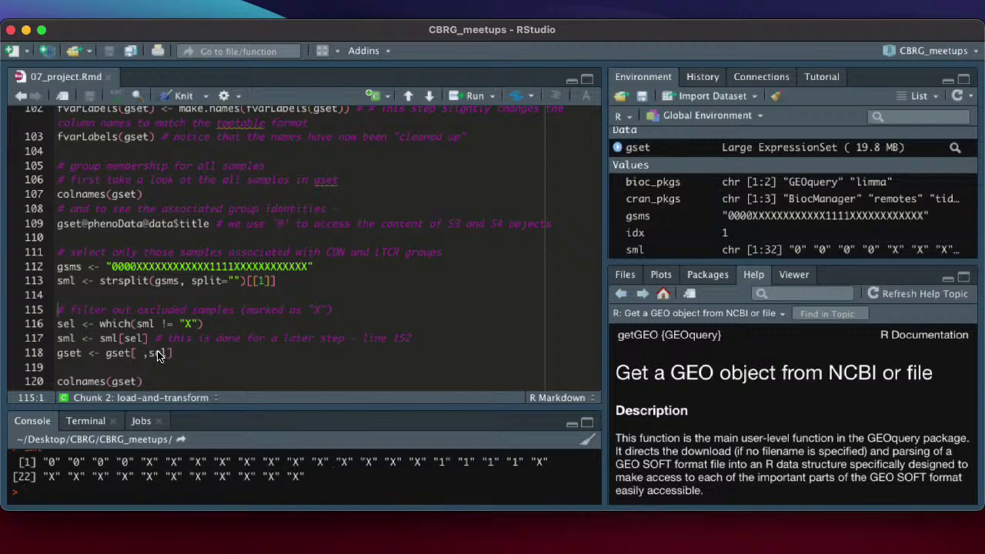
- Enlarge the console and run only strsplit(gsms, split="") there, copied from line 113 without its [[1]] index
{"action": "left_click", "coordinate": [100, 285]}
{"action": "left_click", "coordinate": [248, 408]}
{"action": "left_click_drag", "start_coordinate": [248, 408], "coordinate": [238, 361]}
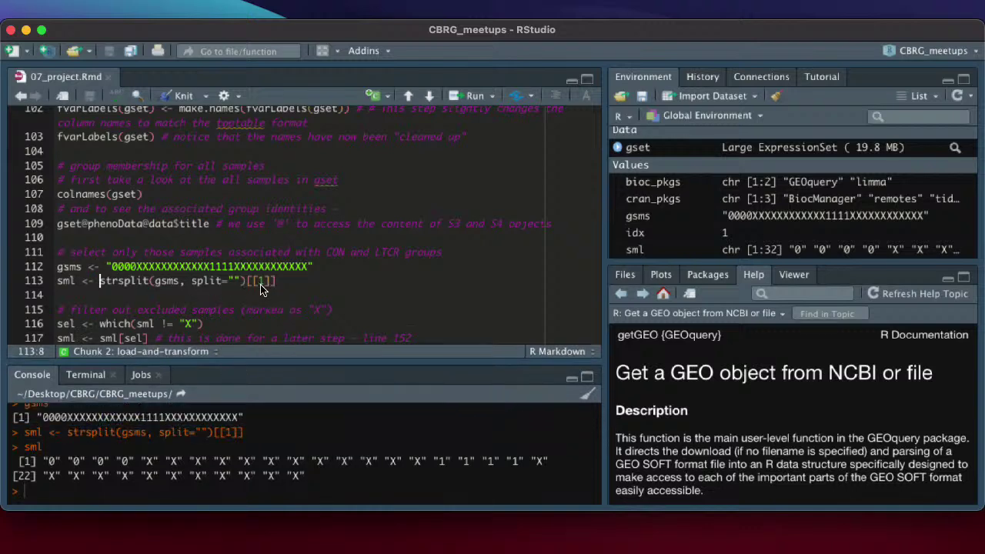
{"action": "left_click", "coordinate": [98, 284]}
{"action": "left_click", "coordinate": [157, 282]}
{"action": "left_click", "coordinate": [245, 286], "text": "shift"}
{"action": "key", "text": "super+c"}
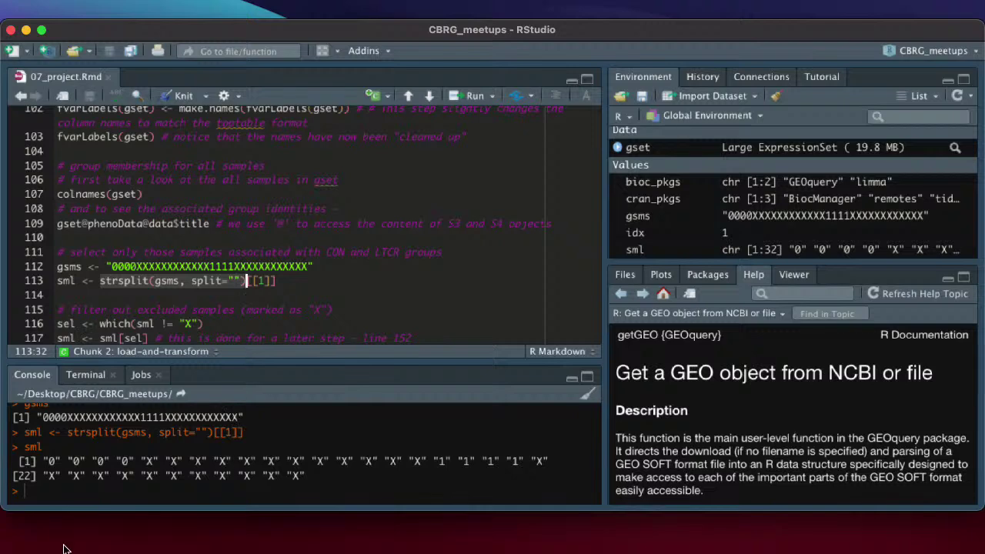
{"action": "left_click", "coordinate": [101, 490]}
{"action": "key", "text": "super+v"}
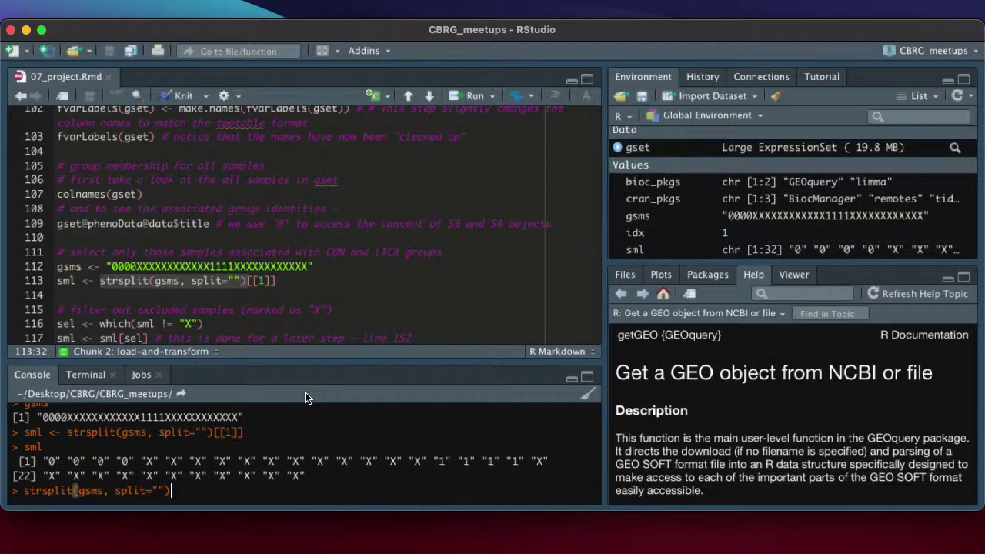
{"action": "key", "text": "Return"}
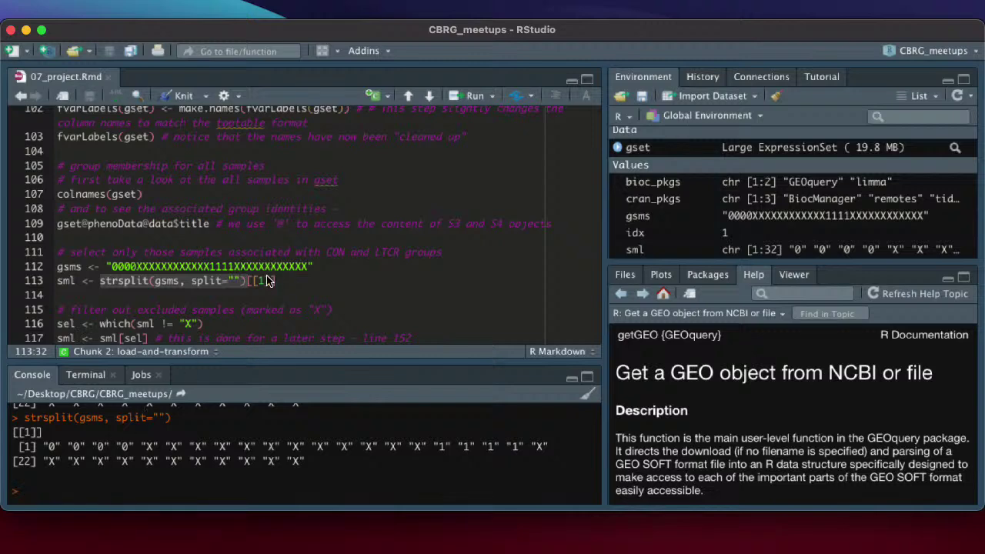
- Recall the strsplit call in the console and run it with [[1]] appended to extract the first list element
{"action": "left_click_drag", "start_coordinate": [284, 286], "coordinate": [248, 285]}
{"action": "left_click", "coordinate": [63, 497]}
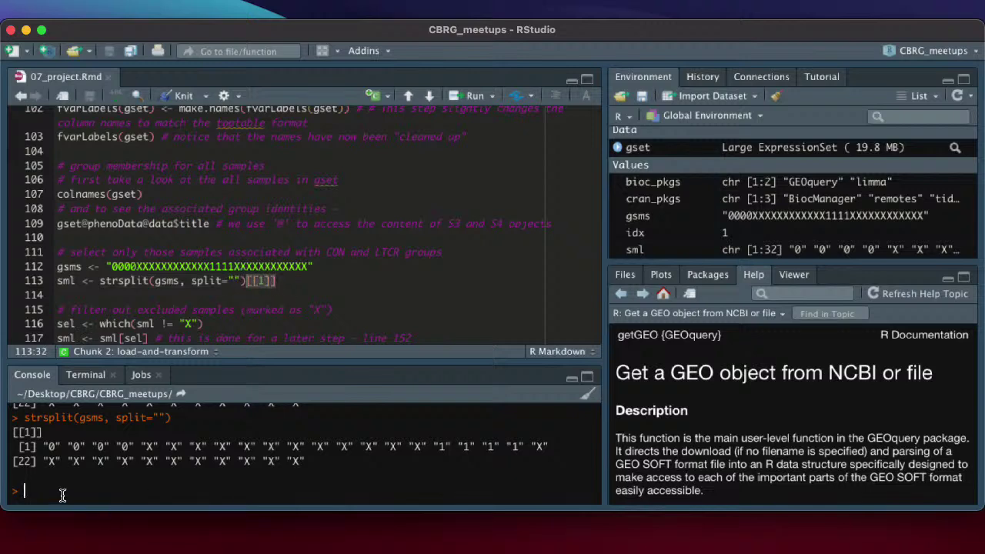
{"action": "key", "text": "Up"}
{"action": "type", "text": "[[1"}
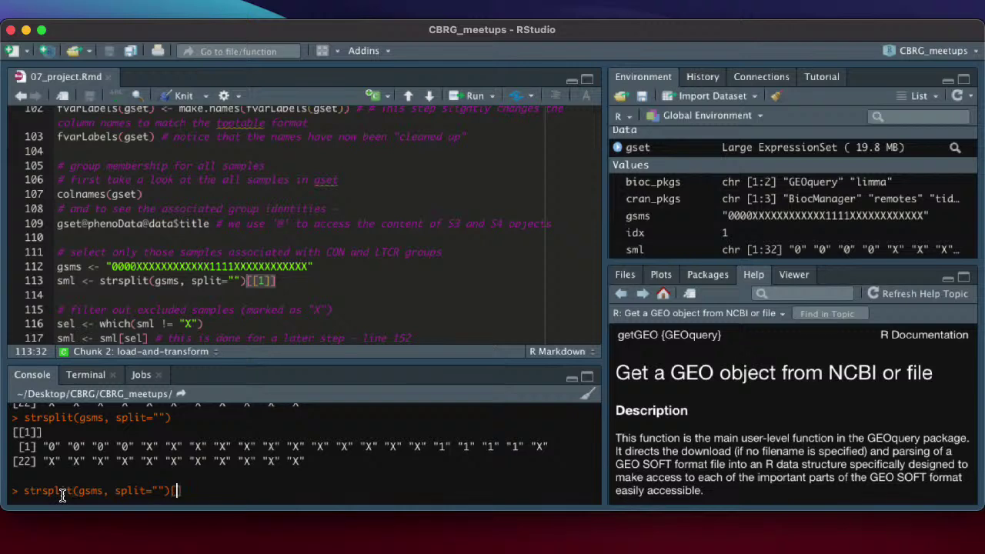
{"action": "key", "text": "Return"}
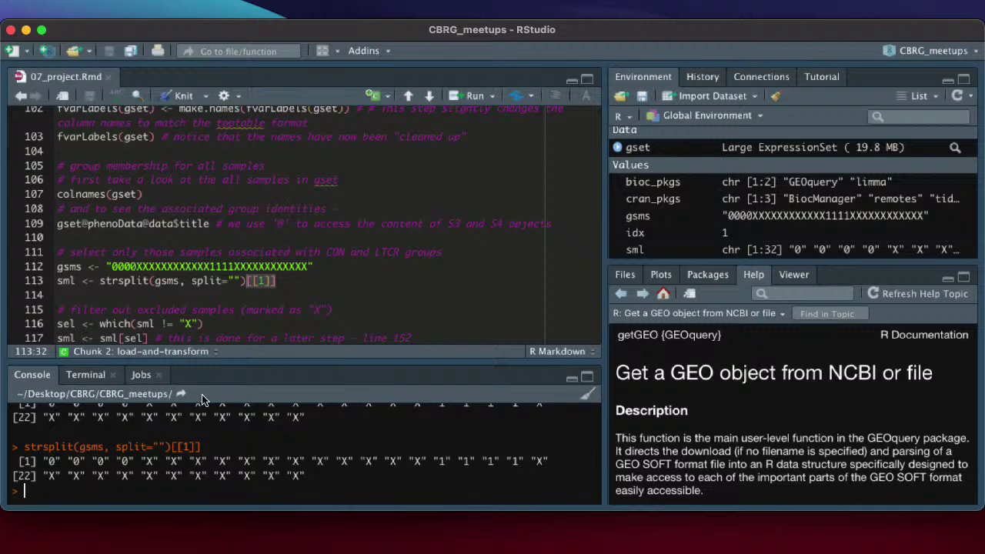
- Shrink the console below the script editor and print sml again
{"action": "left_click_drag", "start_coordinate": [225, 360], "coordinate": [227, 394]}
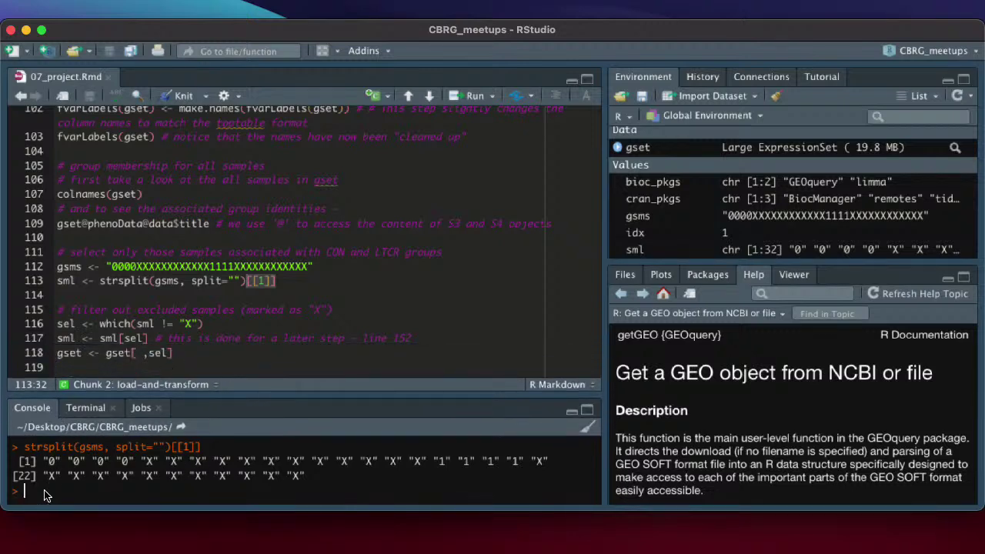
{"action": "type", "text": "sml"}
{"action": "key", "text": "Return"}
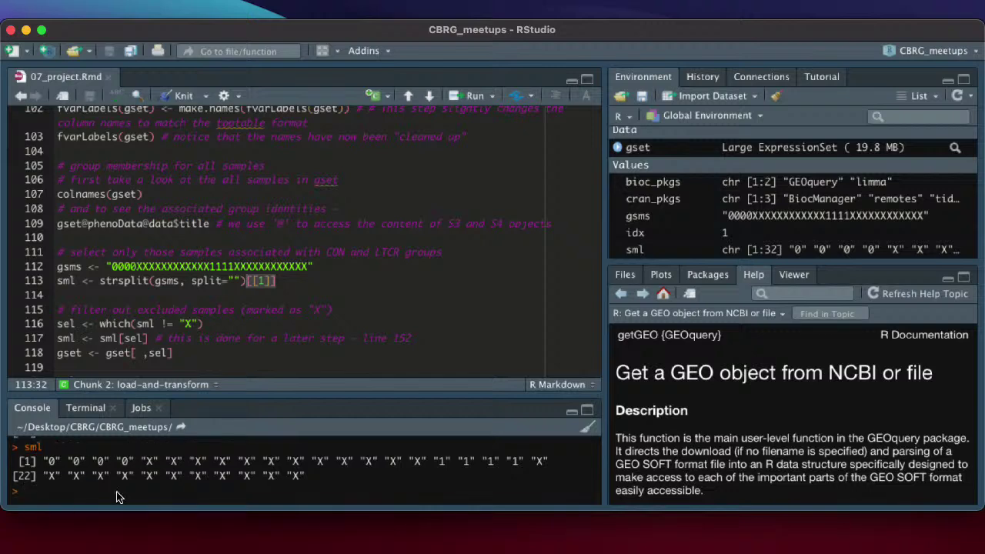
- Run sel <- which(sml != "X") on line 116, and print sel in the console
{"action": "left_click", "coordinate": [204, 326]}
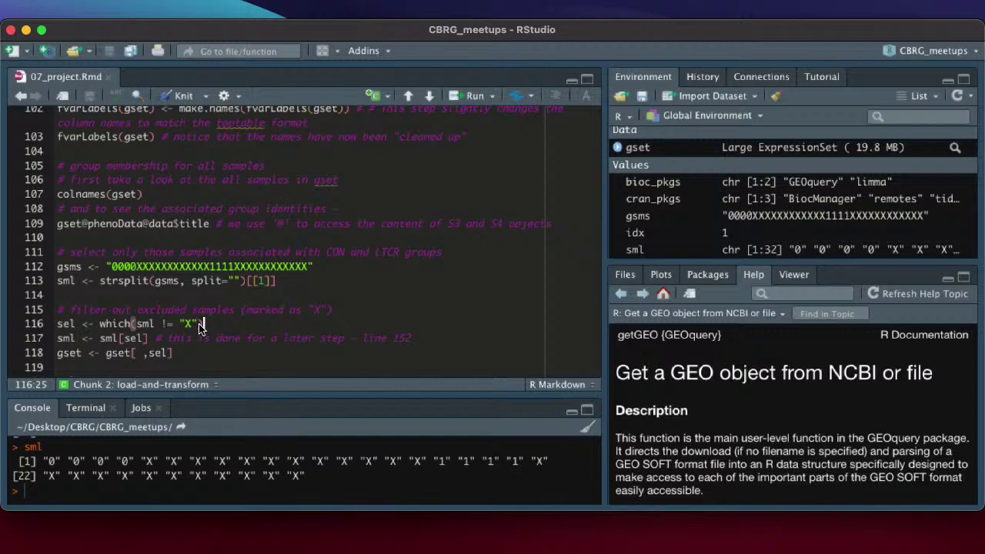
{"action": "key", "text": "super+Return"}
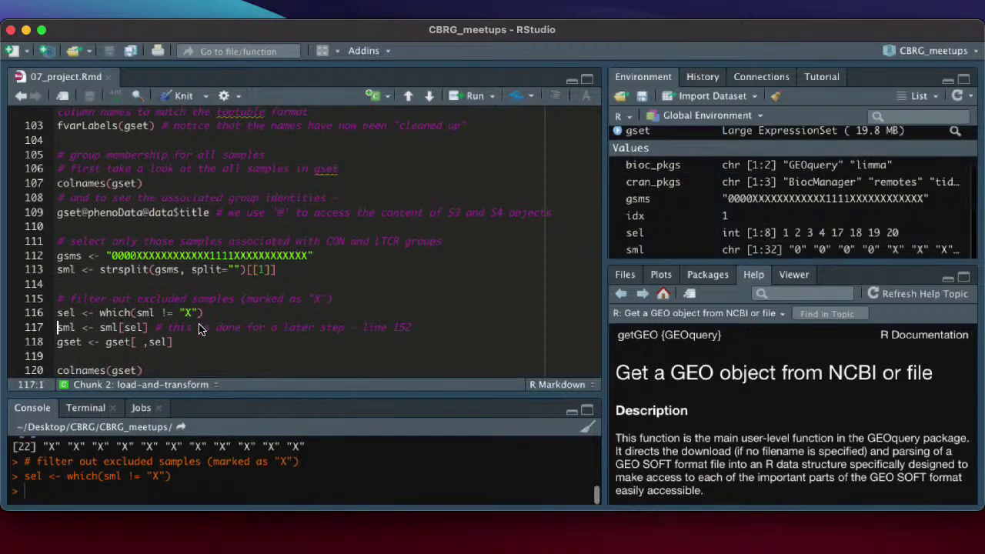
{"action": "left_click", "coordinate": [68, 498]}
{"action": "type", "text": "sel"}
{"action": "key", "text": "Return"}
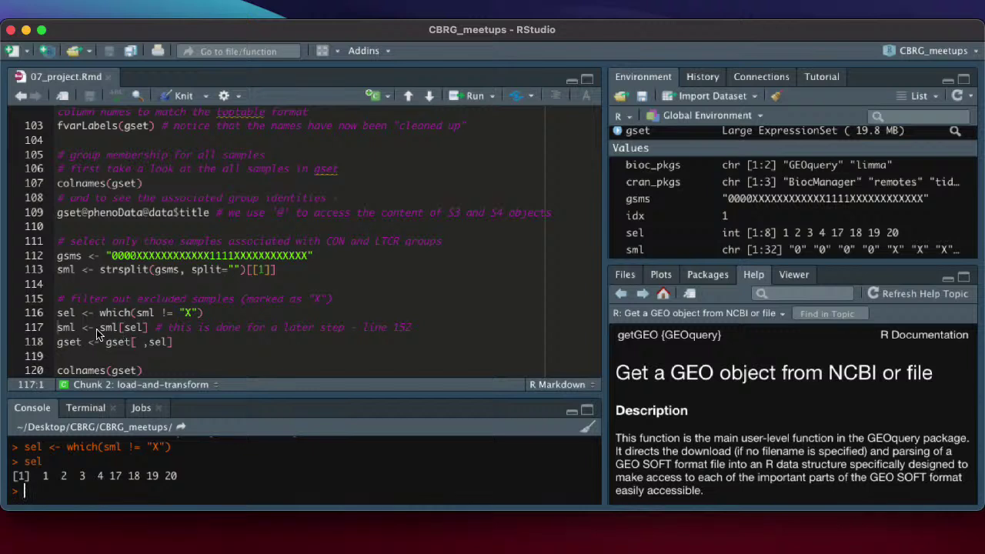
- Run sml <- sml[sel] on line 117 to keep only the selected samples' group codes, and print sml
{"action": "left_click", "coordinate": [149, 329]}
{"action": "key", "text": "super+Return"}
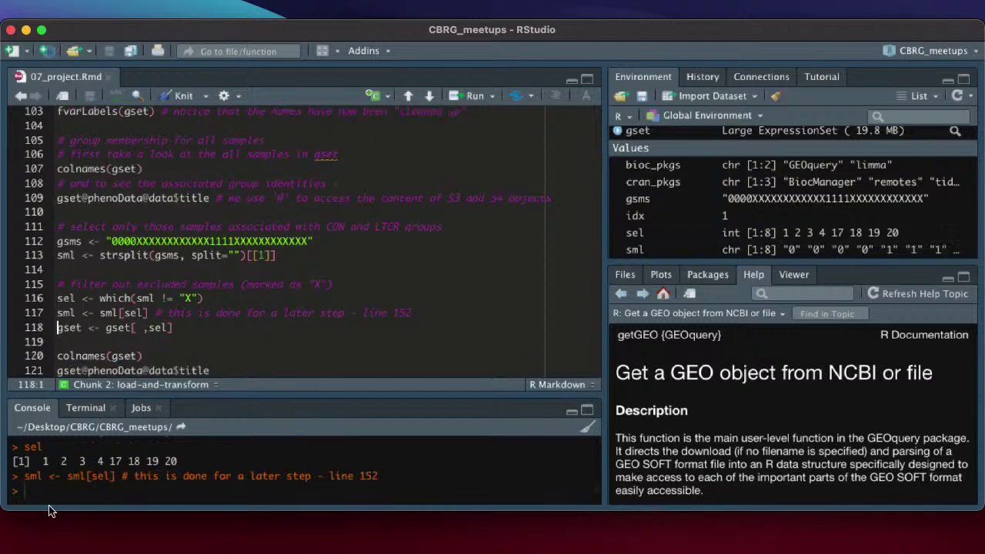
{"action": "type", "text": "sml"}
{"action": "key", "text": "Return"}
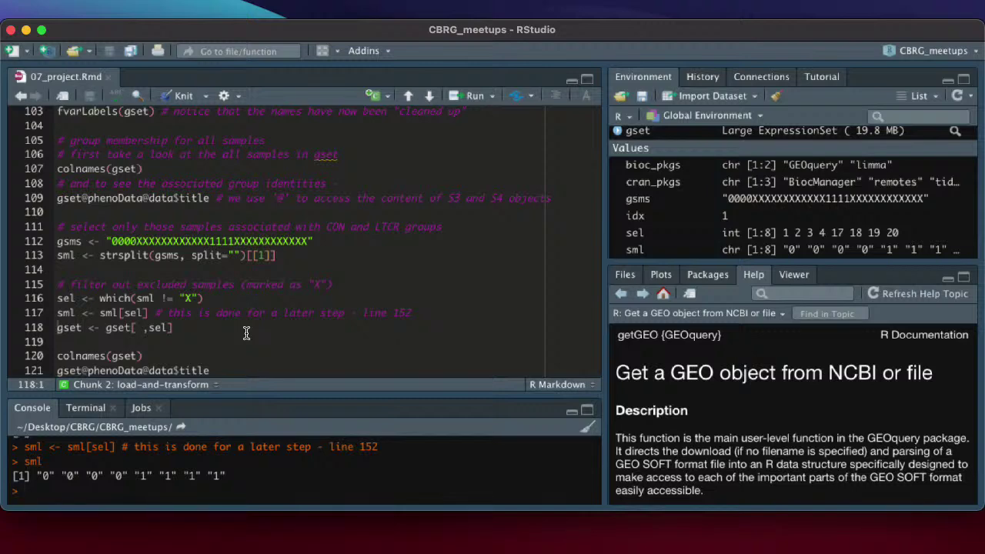
- Print sel again in the console to review the column indices used for subsetting gset on line 118
{"action": "left_click", "coordinate": [175, 327]}
{"action": "left_click", "coordinate": [66, 498]}
{"action": "type", "text": "sel"}
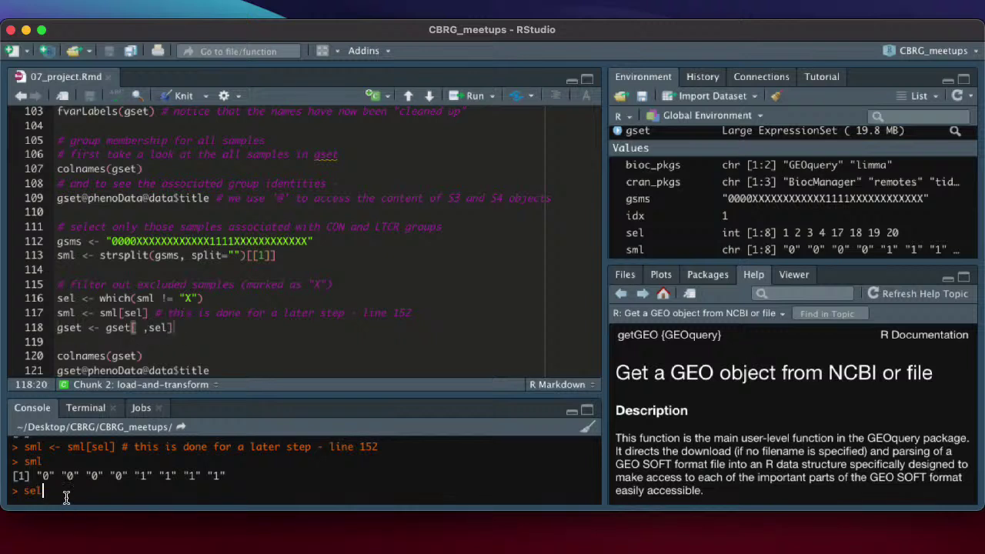
{"action": "key", "text": "Return"}
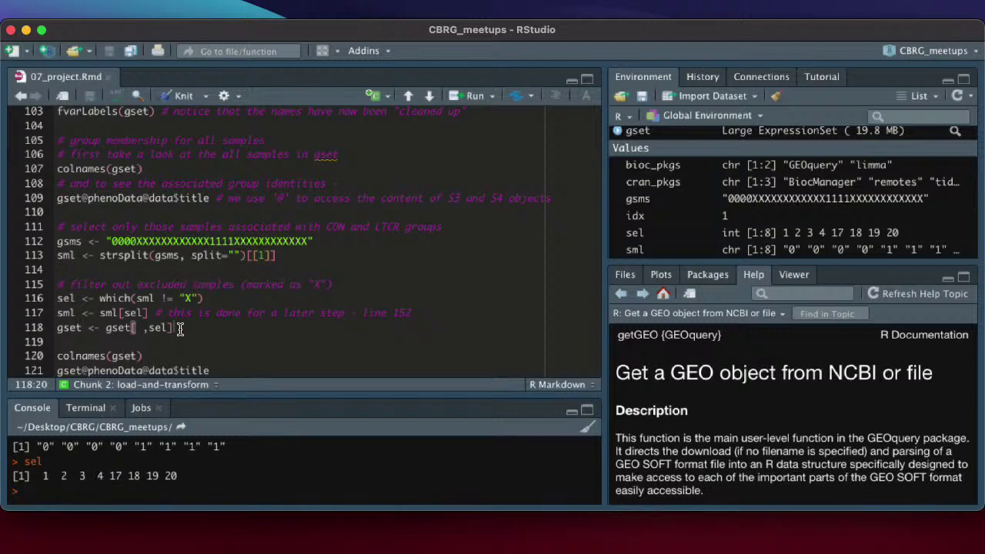
- Rerun colnames(gset) and gset@phenoData@data$title on lines 107 and 109 to list every sample before subsetting
{"action": "left_click", "coordinate": [148, 169]}
{"action": "key", "text": "super+Return"}
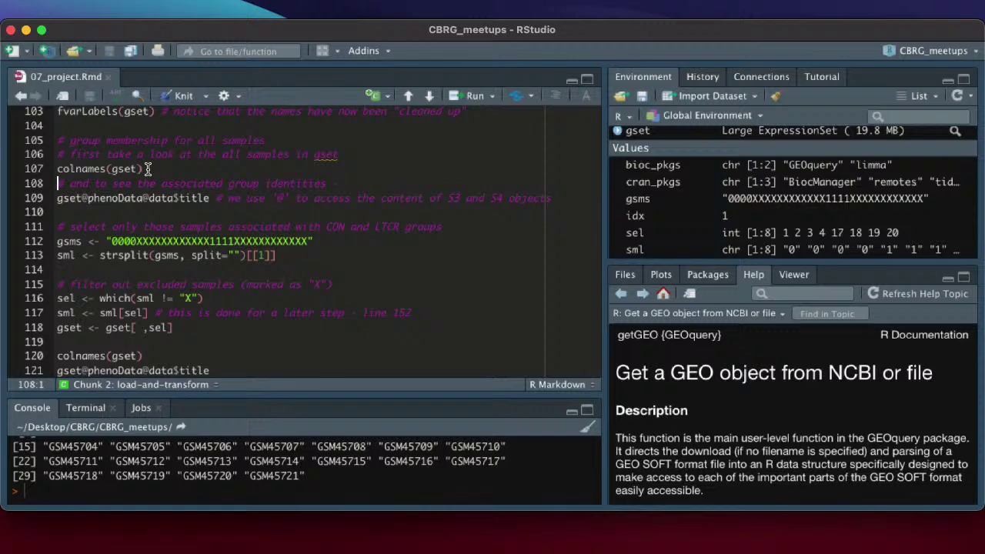
{"action": "left_click", "coordinate": [177, 198]}
{"action": "key", "text": "super+Return"}
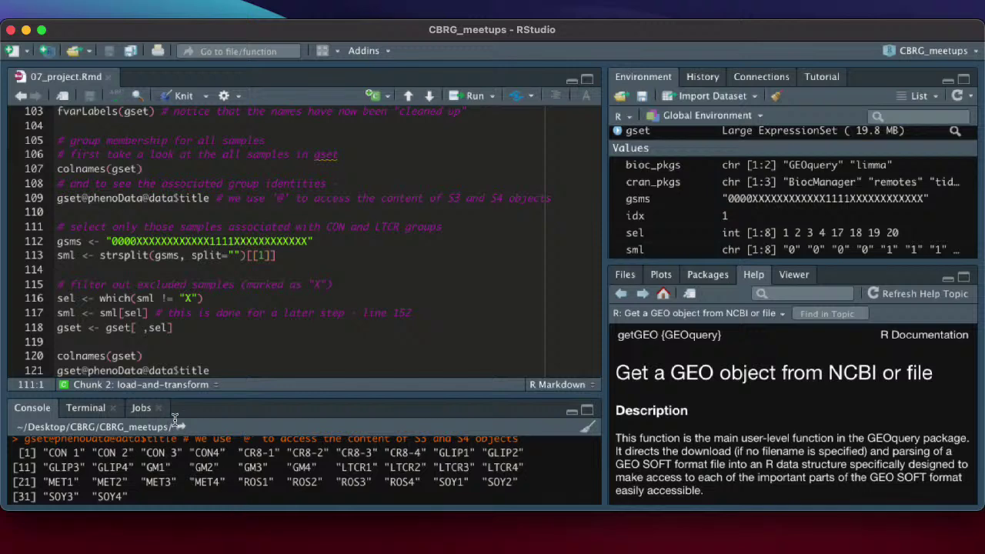
- Subset gset to the selected samples with gset <- gset[ ,sel], and list the remaining titles with gset@phenoData@data$title
{"action": "left_click", "coordinate": [178, 327]}
{"action": "key", "text": "ctrl+Return"}
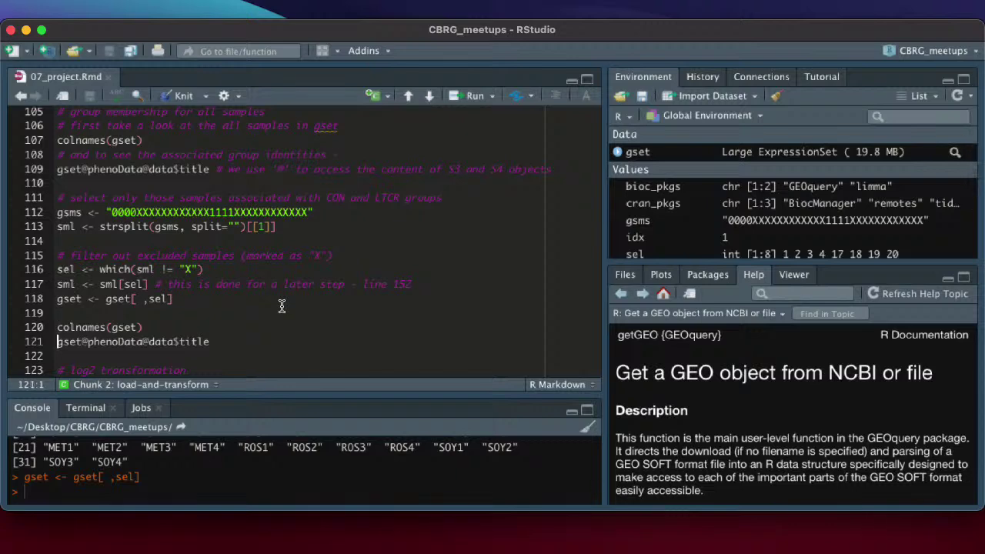
{"action": "key", "text": "ctrl+Return"}
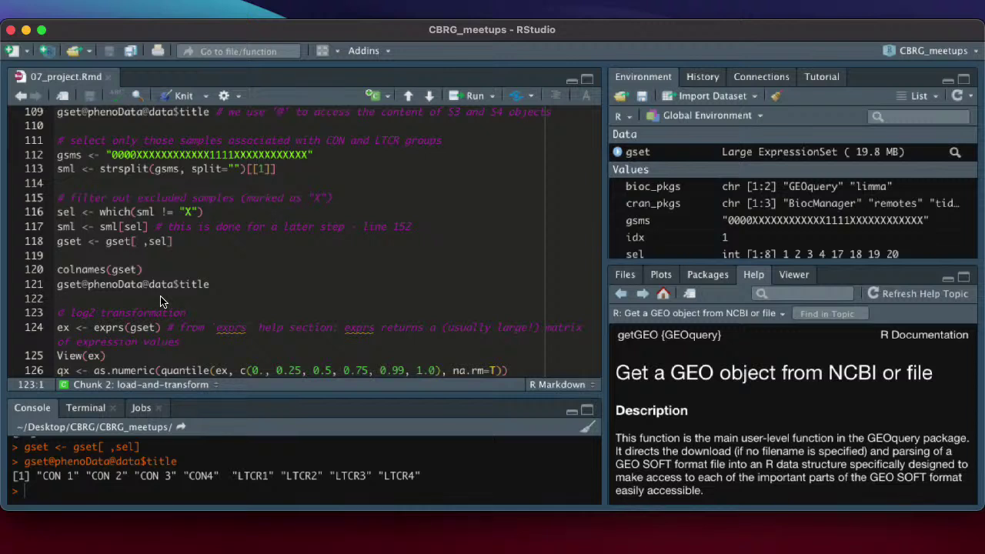
- Run ex <- exprs(gset) in the log2 transformation section to extract the expression matrix, and open it with View(ex)
{"action": "scroll", "coordinate": [176, 319], "scroll_direction": "down", "scroll_amount": 1}
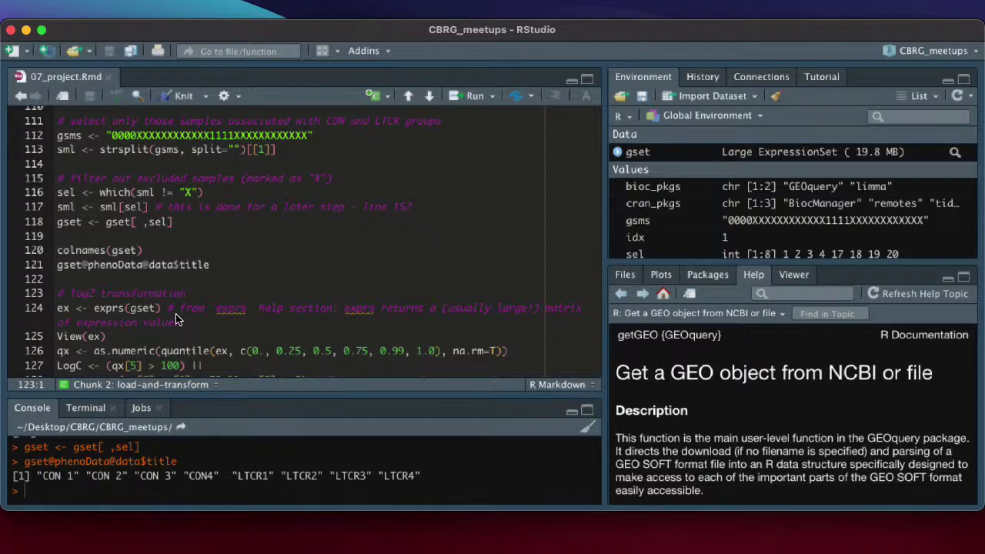
{"action": "scroll", "coordinate": [176, 318], "scroll_direction": "down", "scroll_amount": 2}
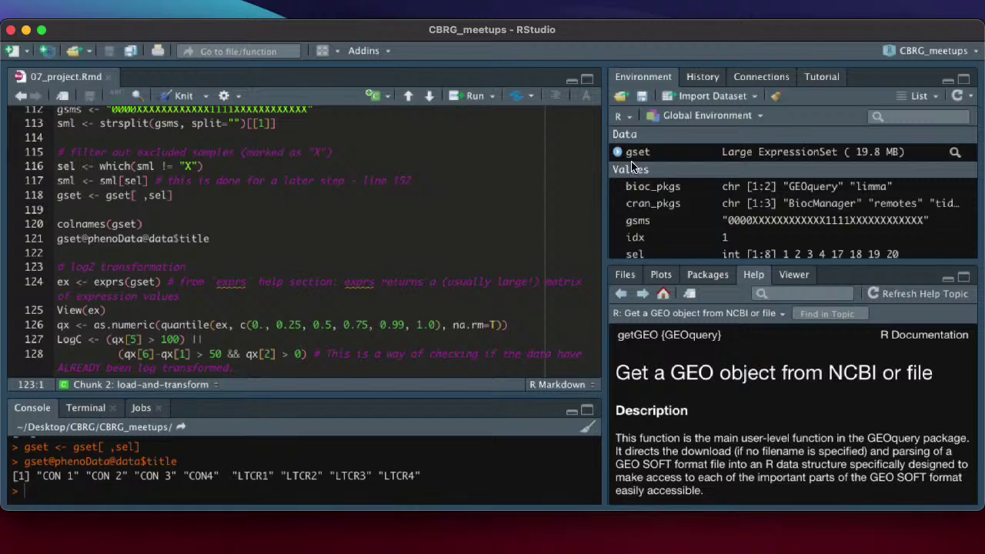
{"action": "left_click", "coordinate": [160, 282]}
{"action": "scroll", "coordinate": [160, 285], "scroll_direction": "down", "scroll_amount": 4}
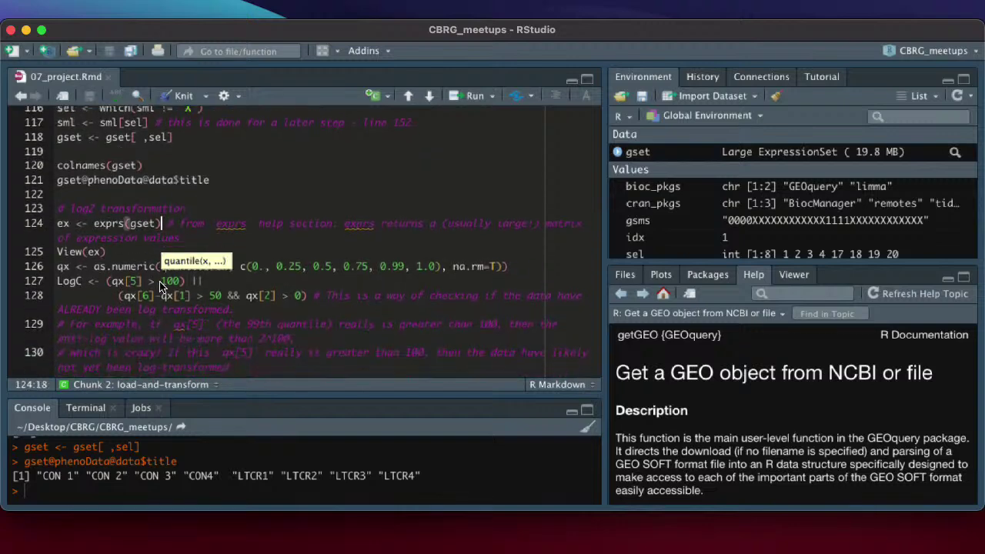
{"action": "left_click", "coordinate": [220, 197]}
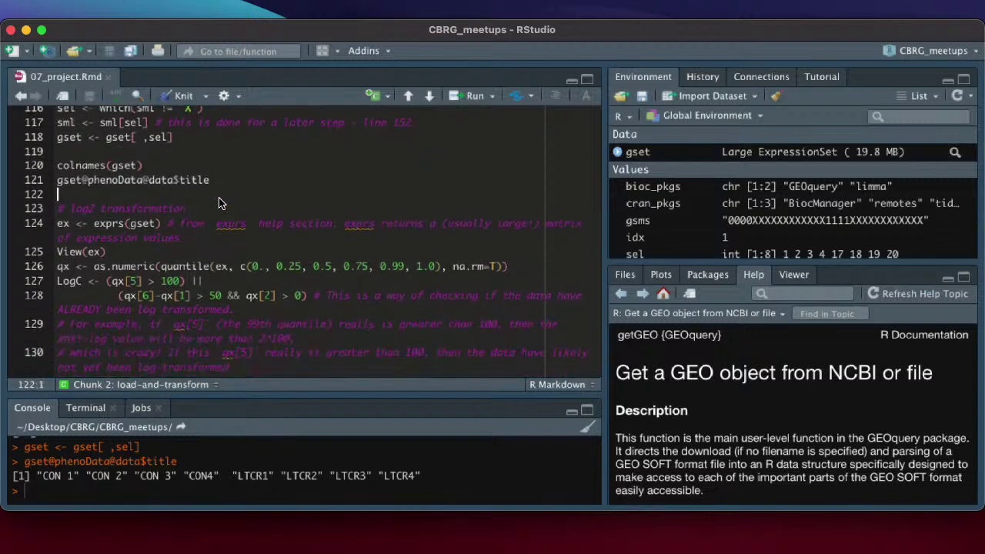
{"action": "left_click", "coordinate": [160, 225]}
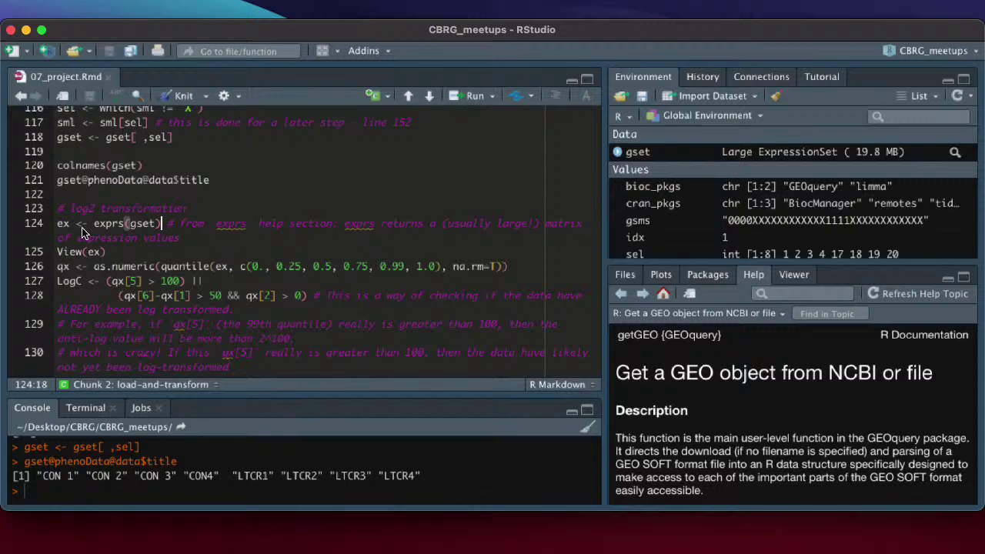
{"action": "key", "text": "super+Return"}
{"action": "key", "text": "super+Return"}
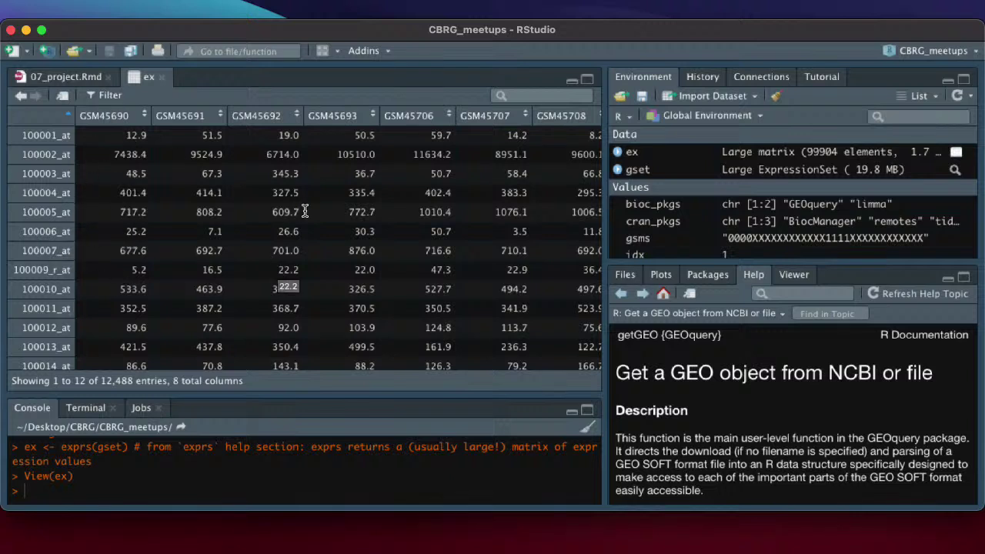
- Examine the sample columns and expression values of the ex matrix in the data viewer, and close the viewer
{"action": "scroll", "coordinate": [316, 181], "scroll_direction": "right", "scroll_amount": 3}
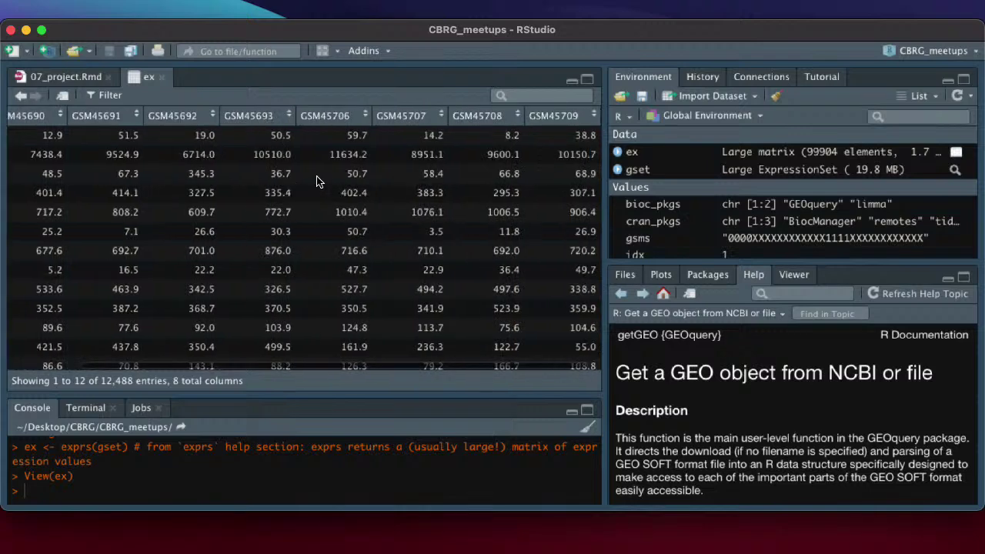
{"action": "scroll", "coordinate": [318, 179], "scroll_direction": "left", "scroll_amount": 3}
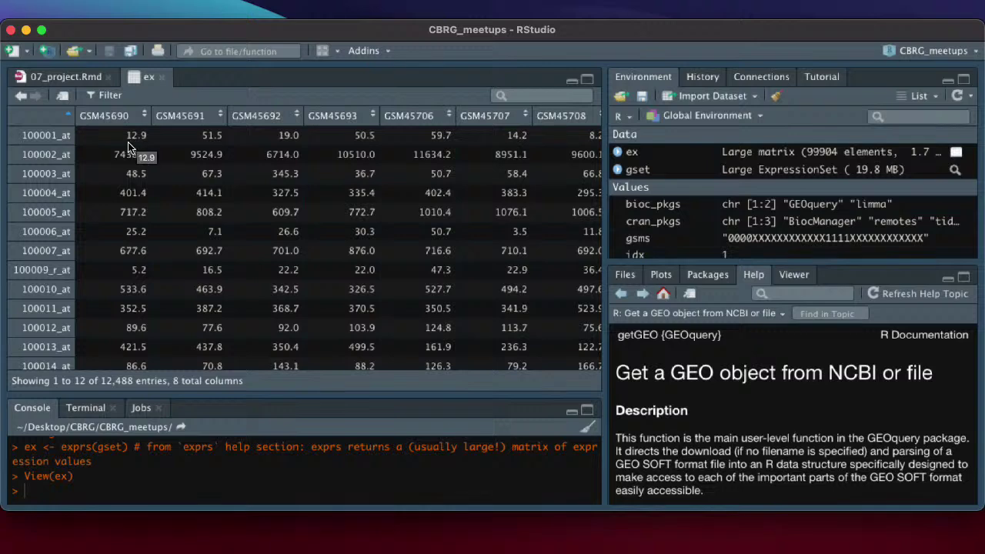
{"action": "left_click", "coordinate": [163, 78]}
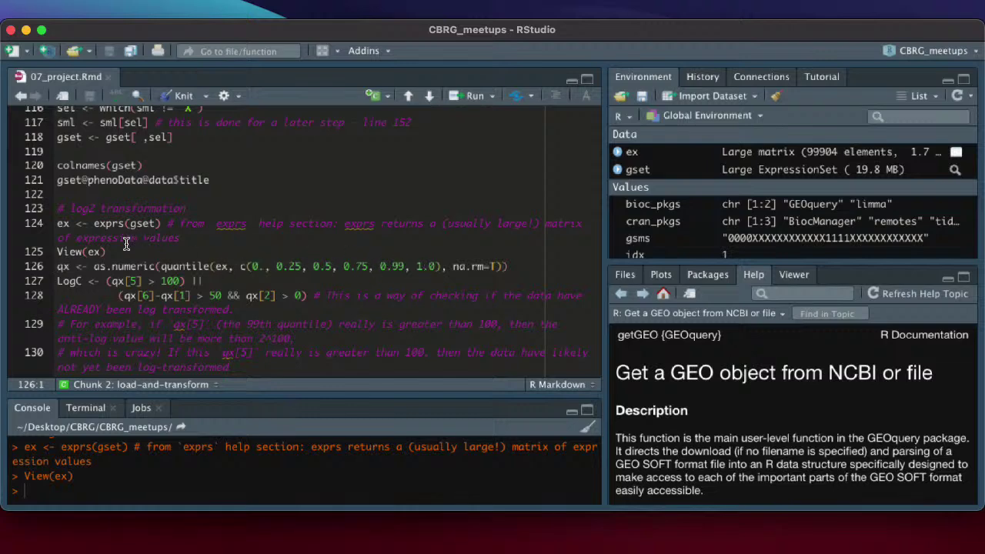
- Run the qx line that computes the quantiles of ex in the log2 transformation section, and print qx in the console
{"action": "key", "text": "super+Return"}
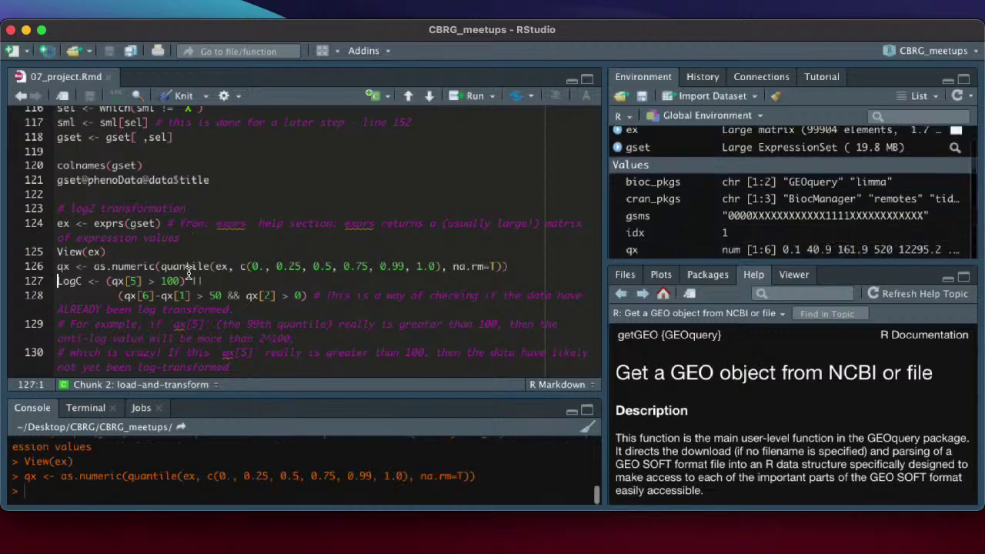
{"action": "left_click", "coordinate": [44, 493]}
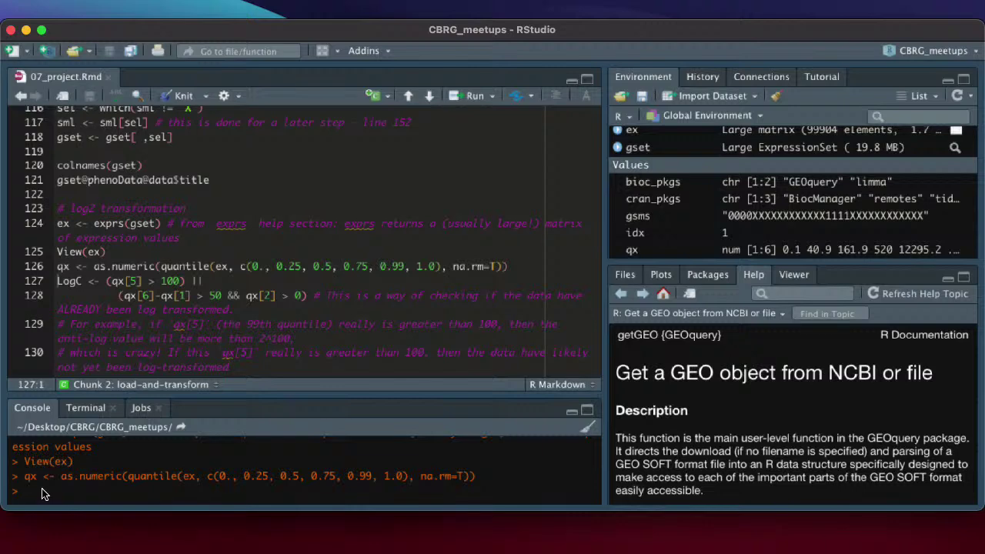
{"action": "type", "text": "qx"}
{"action": "key", "text": "Return"}
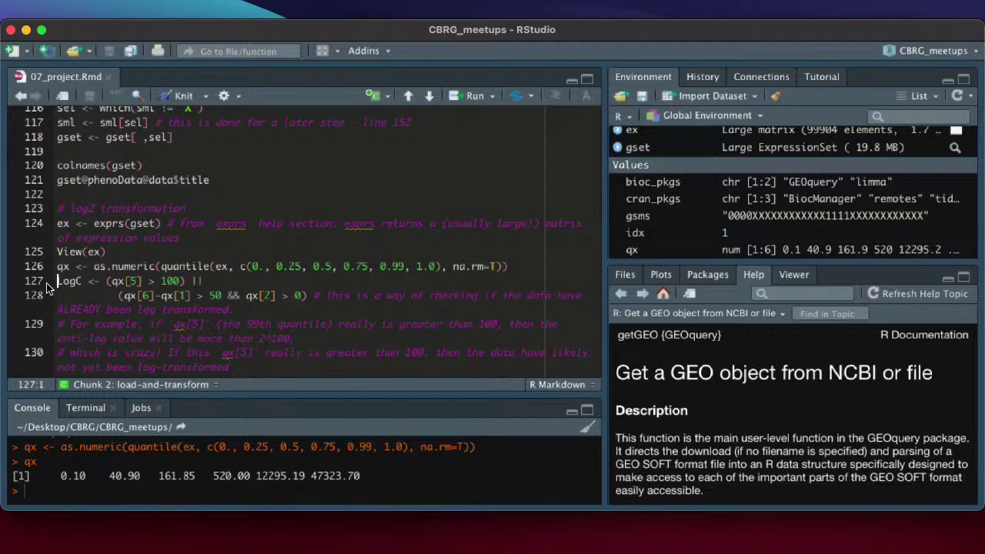
- Run the LogC statement on lines 127 and 128 that checks whether the data are already log transformed, and print LogC in the console
{"action": "scroll", "coordinate": [105, 295], "scroll_direction": "down", "scroll_amount": 2}
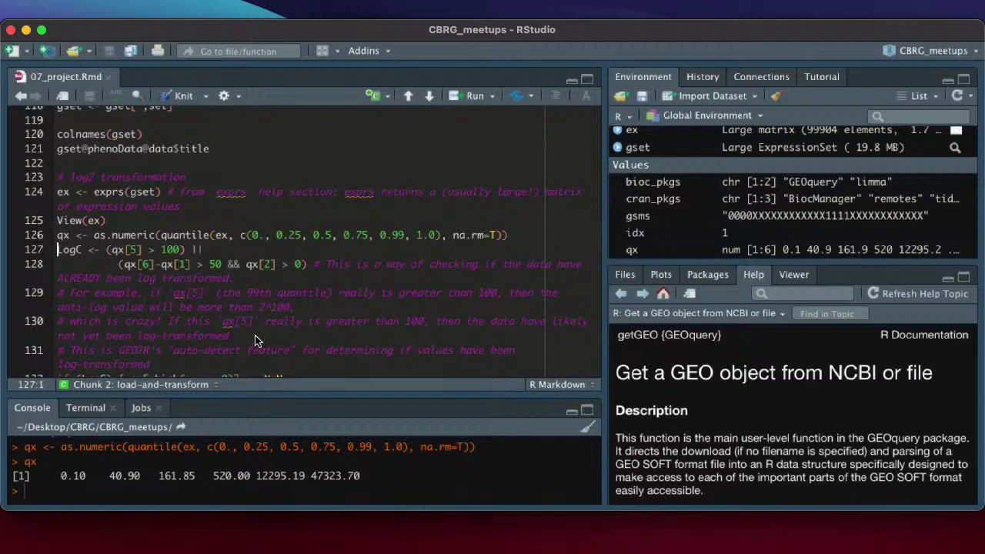
{"action": "scroll", "coordinate": [248, 324], "scroll_direction": "down", "scroll_amount": 2}
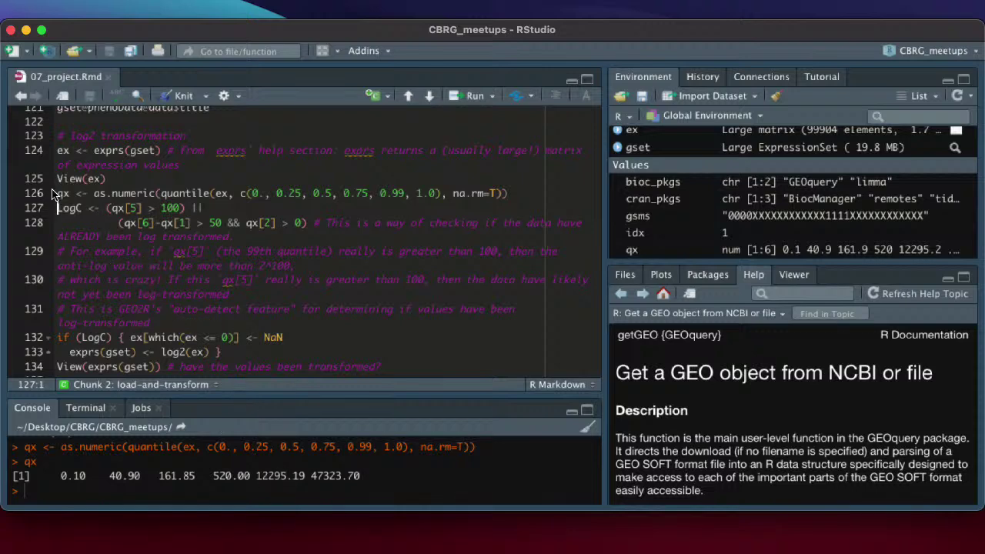
{"action": "key", "text": "super+Return"}
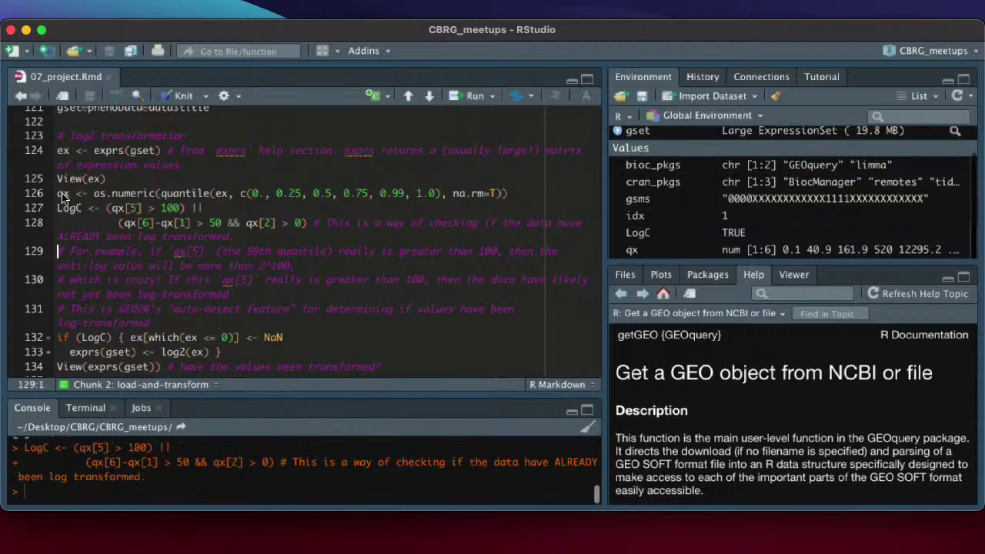
{"action": "left_click", "coordinate": [76, 498]}
{"action": "type", "text": "LogC"}
{"action": "key", "text": "Return"}
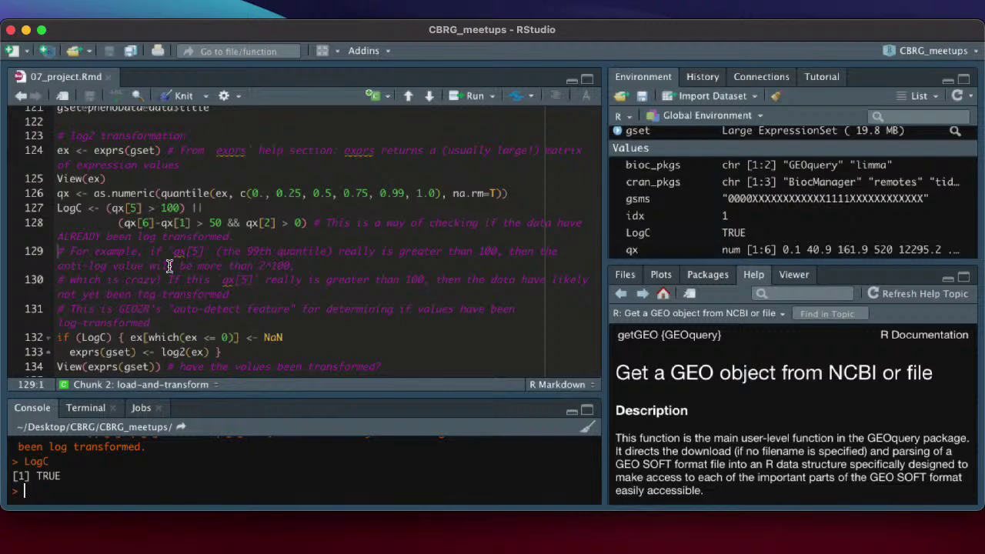
- Run the if (LogC) block on lines 132 and 133 to set non-positive ex values to NaN and store log2(ex) in exprs(gset)
{"action": "scroll", "coordinate": [159, 306], "scroll_direction": "down", "scroll_amount": 1}
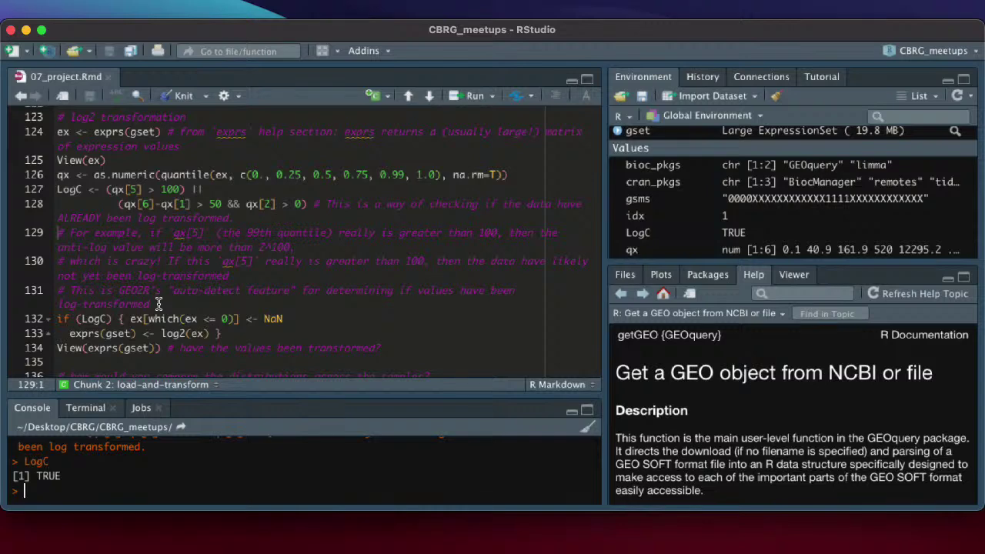
{"action": "scroll", "coordinate": [158, 306], "scroll_direction": "down", "scroll_amount": 1}
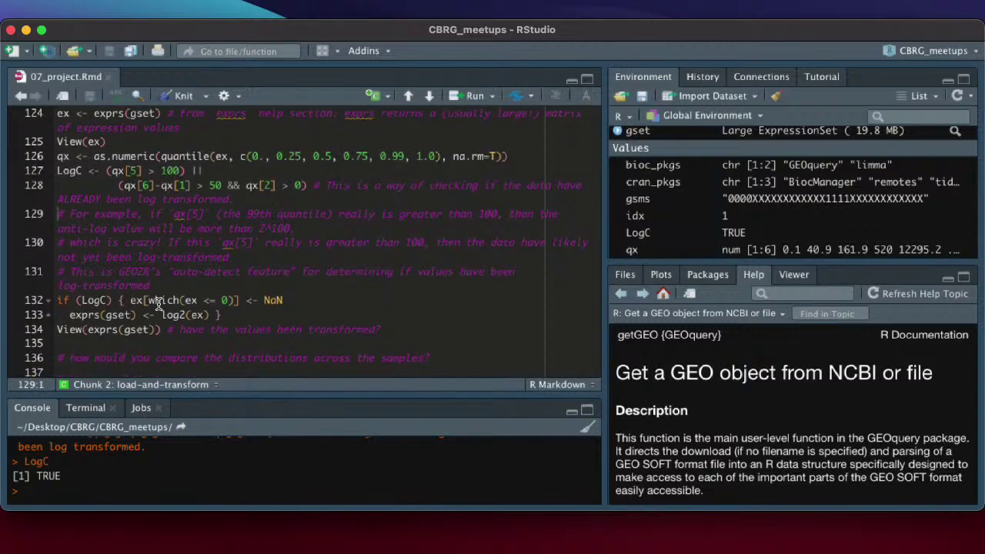
{"action": "left_click", "coordinate": [57, 300]}
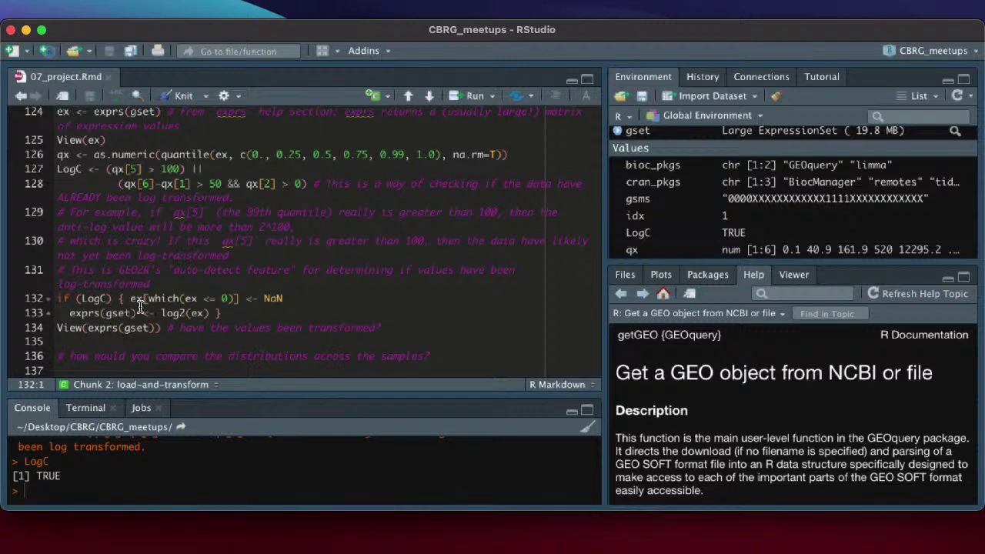
{"action": "left_click", "coordinate": [250, 309]}
{"action": "key", "text": "super+Return"}
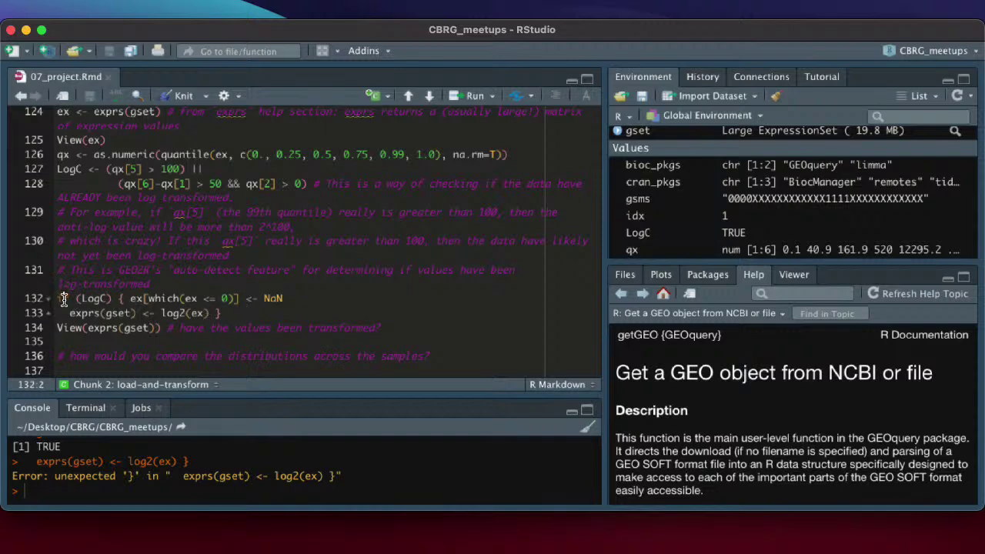
{"action": "key", "text": "super+Return"}
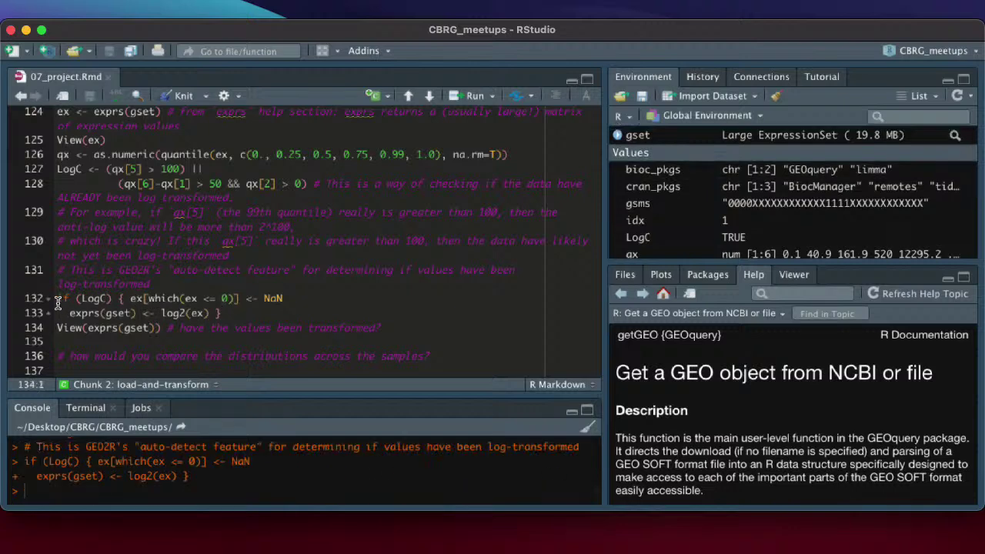
- Run View(exprs(gset)) to check whether the expression values have been transformed, and close the data viewer
{"action": "left_click", "coordinate": [60, 299]}
{"action": "key", "text": "super+Return"}
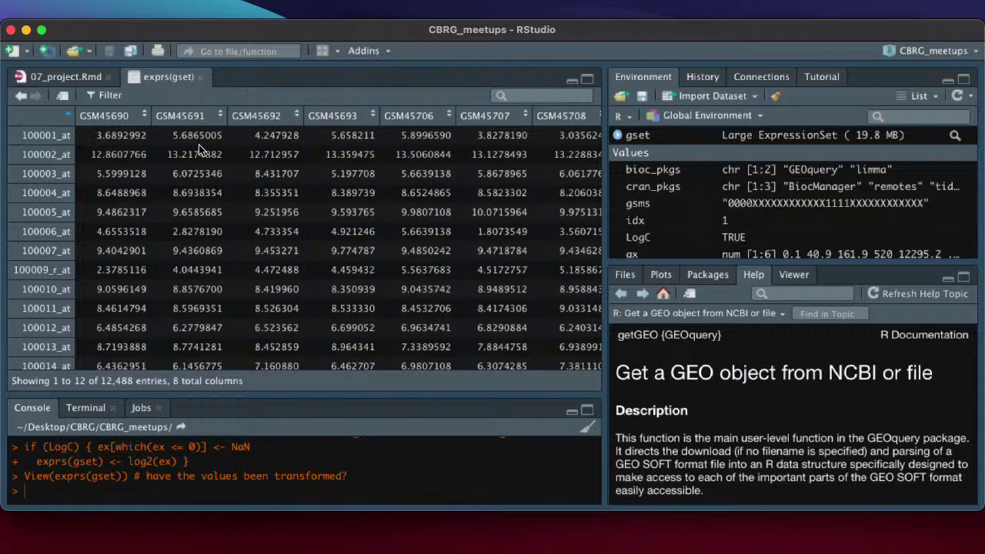
{"action": "left_click", "coordinate": [201, 79]}
- Add hist(exprs(gset)) on line 137 under the comment about comparing sample distributions, and run it
{"action": "scroll", "coordinate": [212, 306], "scroll_direction": "down", "scroll_amount": 1}
{"action": "scroll", "coordinate": [212, 306], "scroll_direction": "down", "scroll_amount": 1}
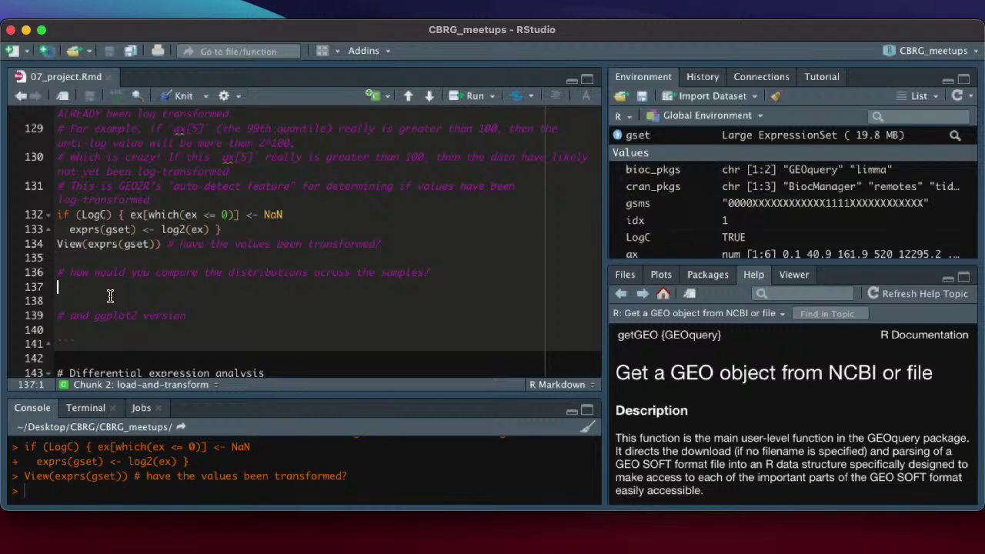
{"action": "type", "text": "hist"}
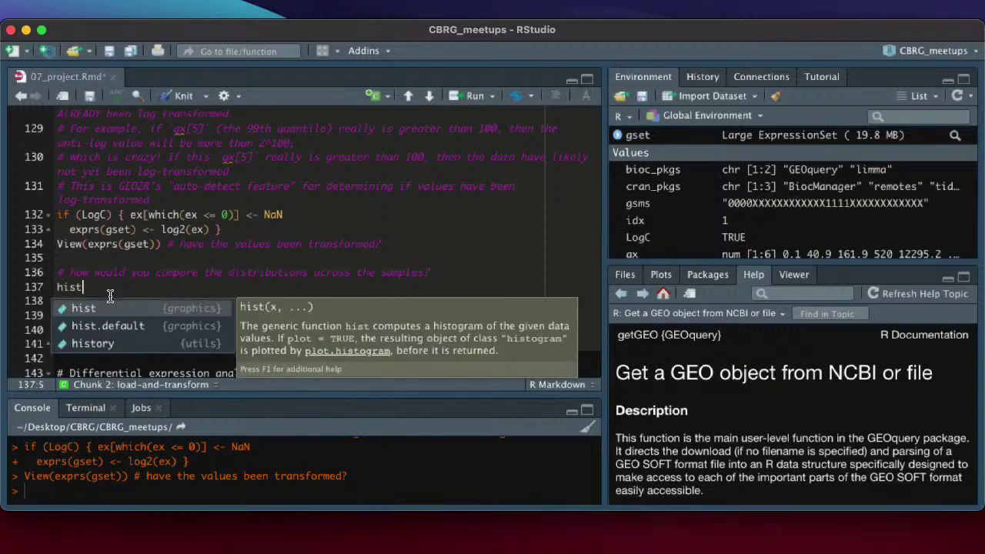
{"action": "type", "text": "(exprs"}
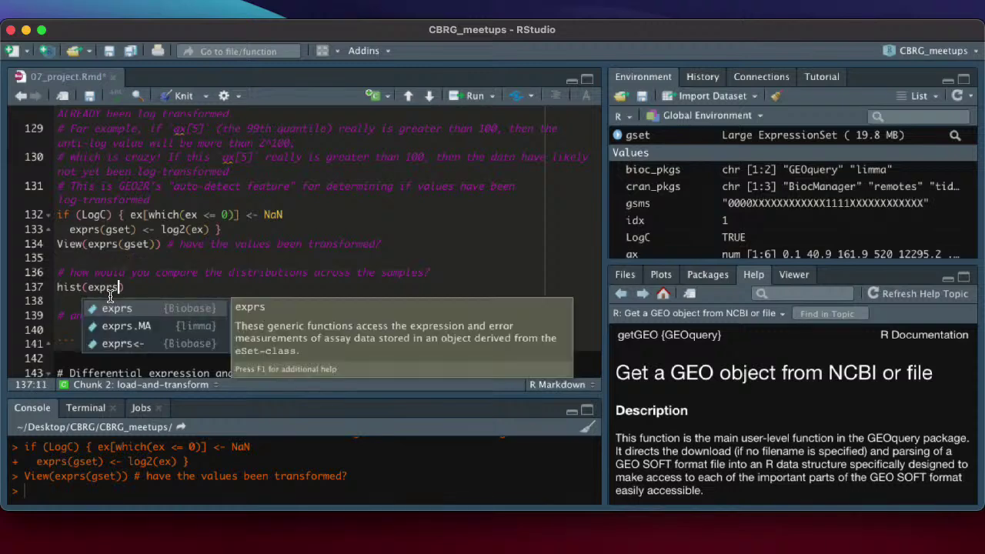
{"action": "type", "text": "(gset"}
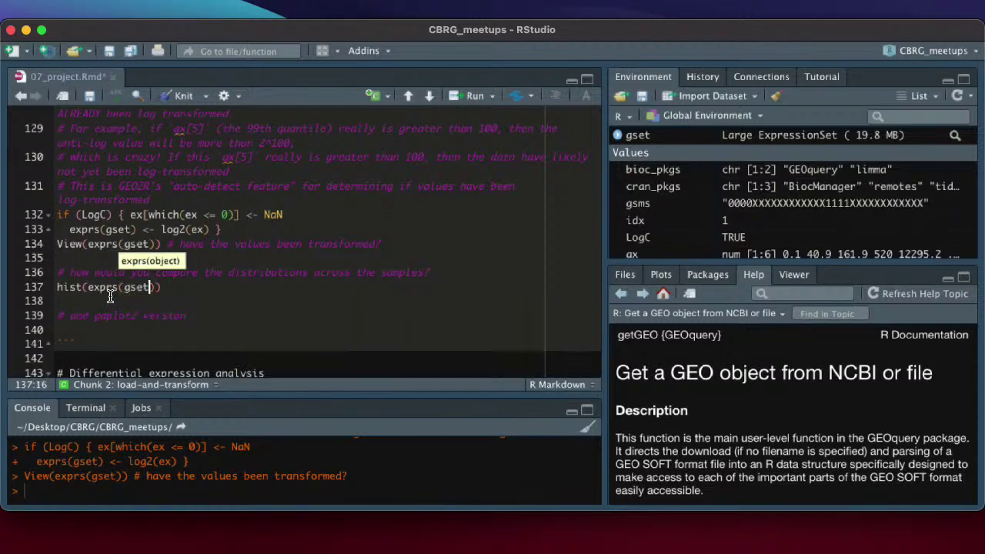
{"action": "key", "text": "ctrl+Return"}
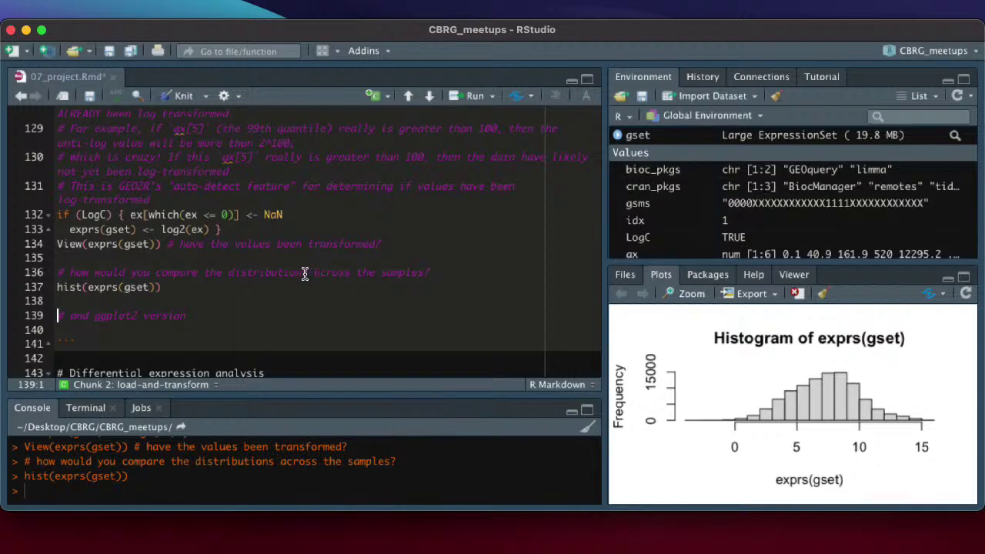
- Replace hist with boxplot on line 137 so it reads boxplot(exprs(gset)), and run it
{"action": "left_click", "coordinate": [77, 287]}
{"action": "key", "text": "BackSpace"}
{"action": "key", "text": "BackSpace"}
{"action": "key", "text": "BackSpace"}
{"action": "key", "text": "BackSpace"}
{"action": "type", "text": "boxplot"}
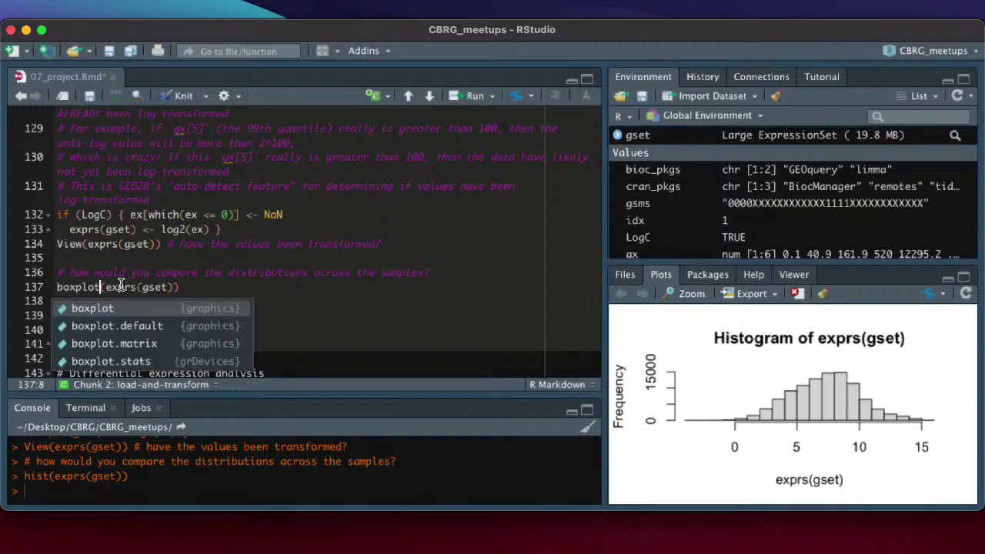
{"action": "key", "text": "super+Return"}
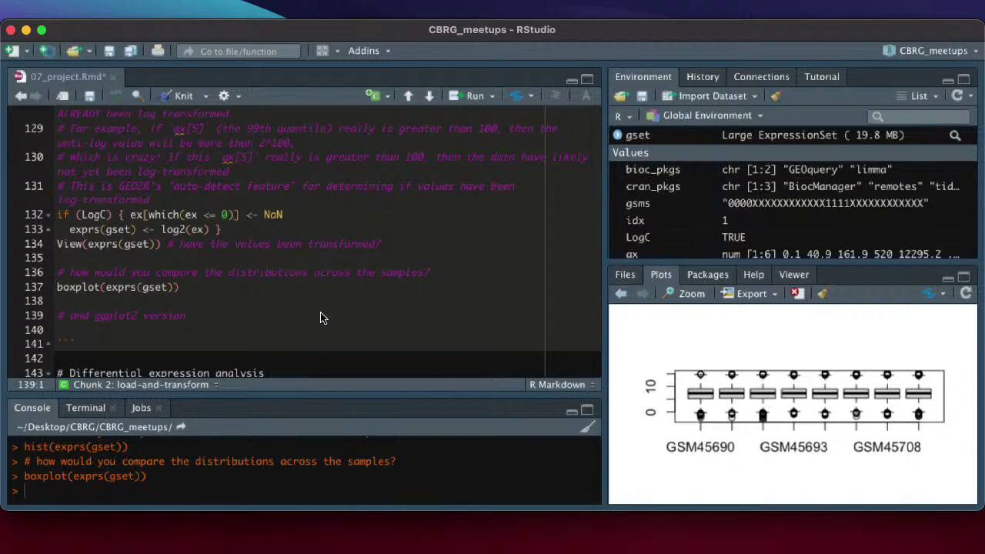
- Read the opening lines of the de-analysis chunk that assign samples to groups and set up the design matrix
{"action": "left_click", "coordinate": [72, 330]}
{"action": "scroll", "coordinate": [189, 331], "scroll_direction": "down", "scroll_amount": 2}
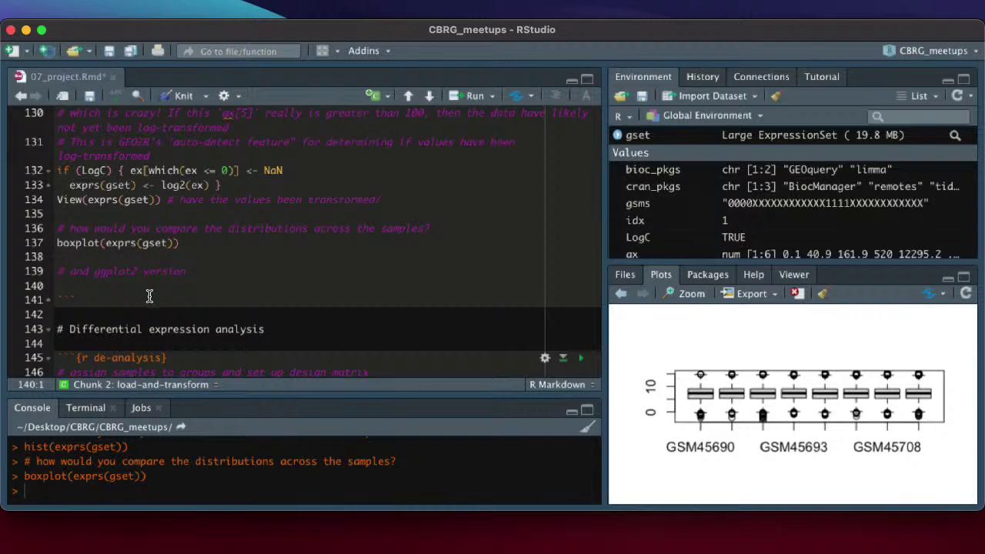
{"action": "scroll", "coordinate": [149, 297], "scroll_direction": "down", "scroll_amount": 1}
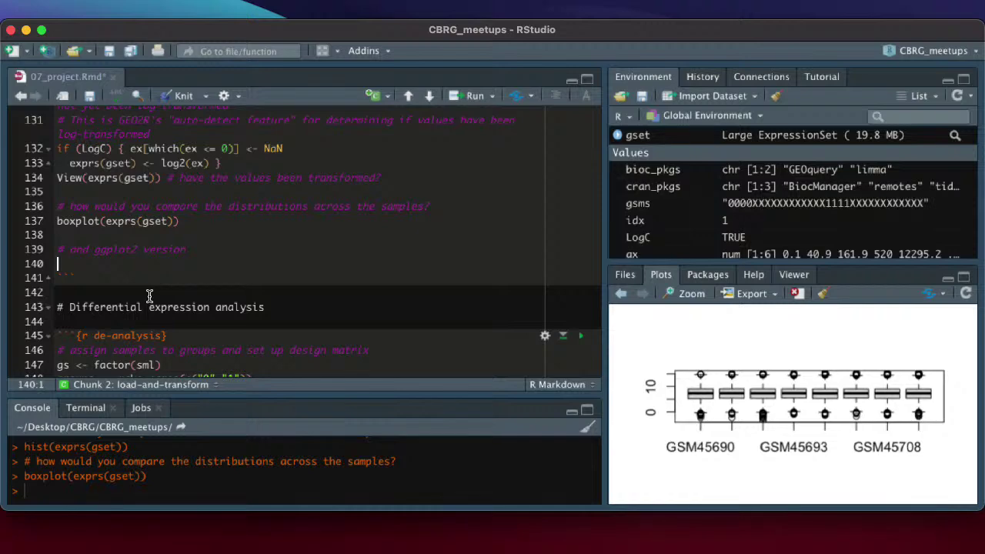
{"action": "scroll", "coordinate": [150, 298], "scroll_direction": "down", "scroll_amount": 2}
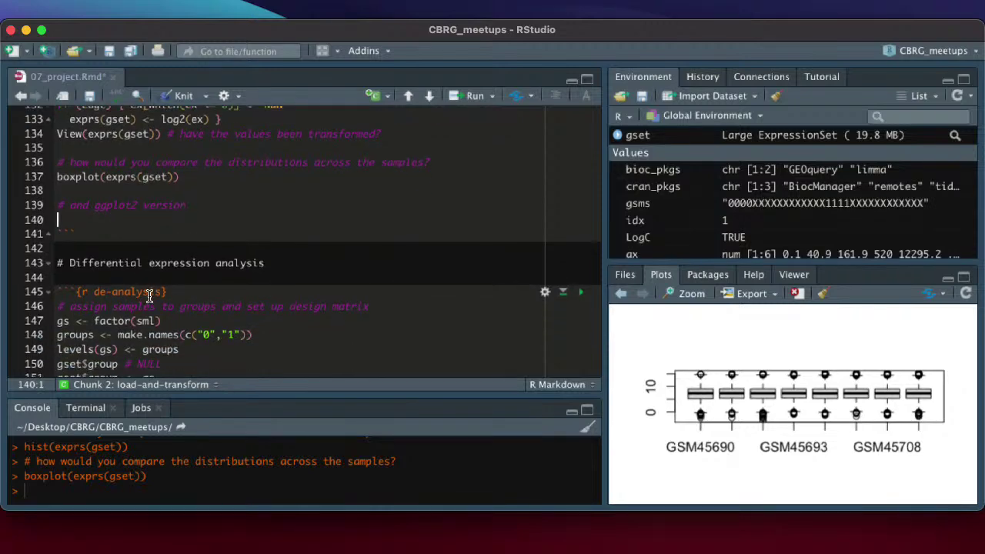
{"action": "scroll", "coordinate": [150, 297], "scroll_direction": "down", "scroll_amount": 2}
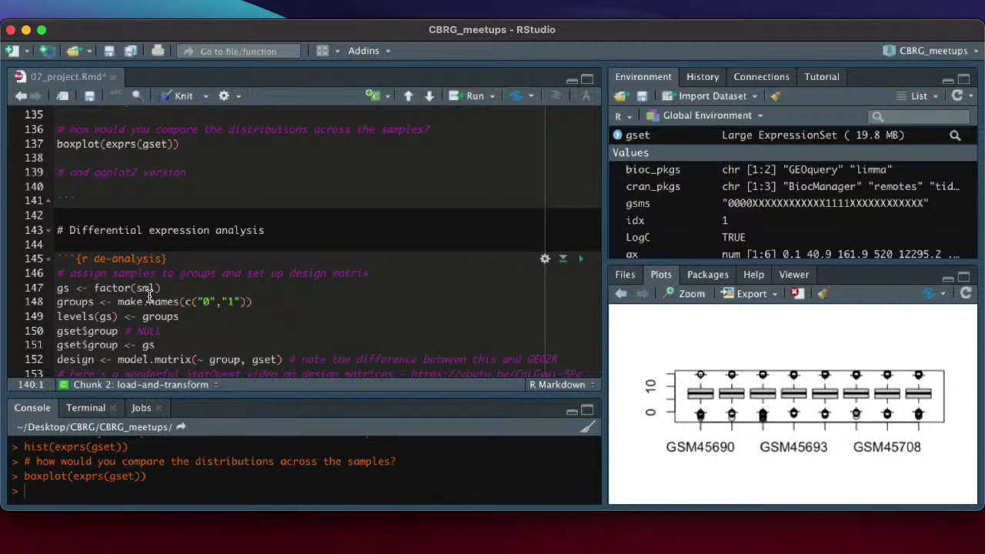
{"action": "scroll", "coordinate": [149, 295], "scroll_direction": "down", "scroll_amount": 1}
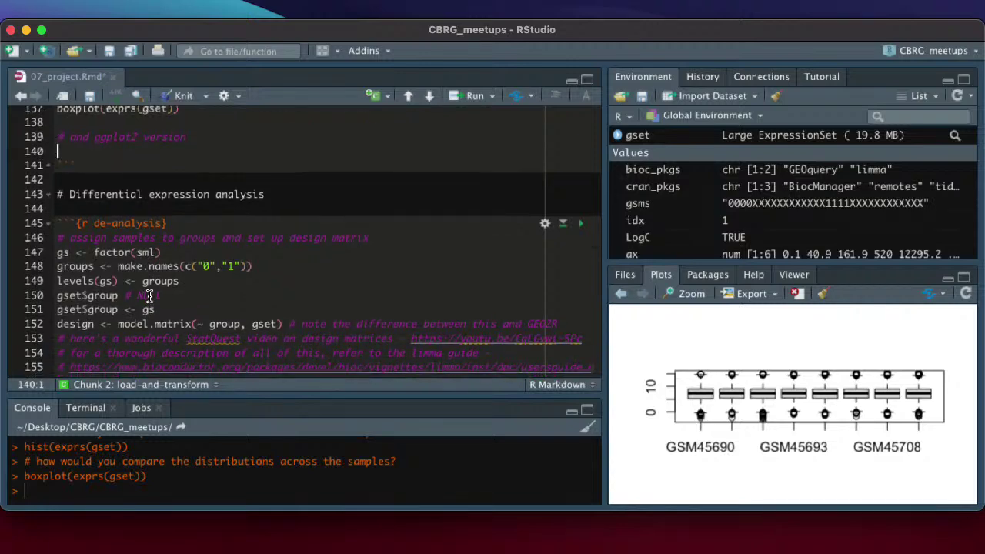
{"action": "left_click", "coordinate": [173, 250]}
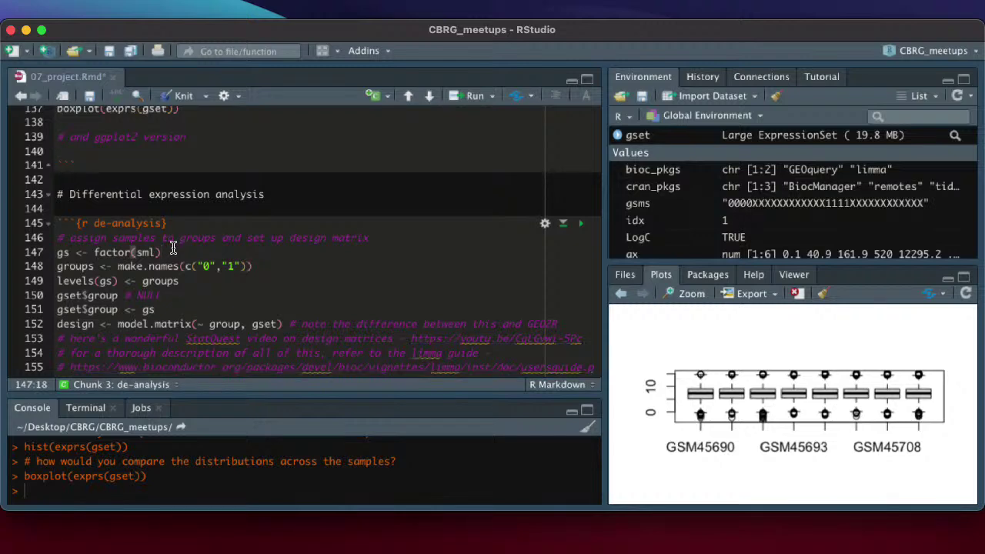
- Delete the "- line 152" reference from the end of the comment on line 117, and save the file
{"action": "scroll", "coordinate": [173, 250], "scroll_direction": "up", "scroll_amount": 5}
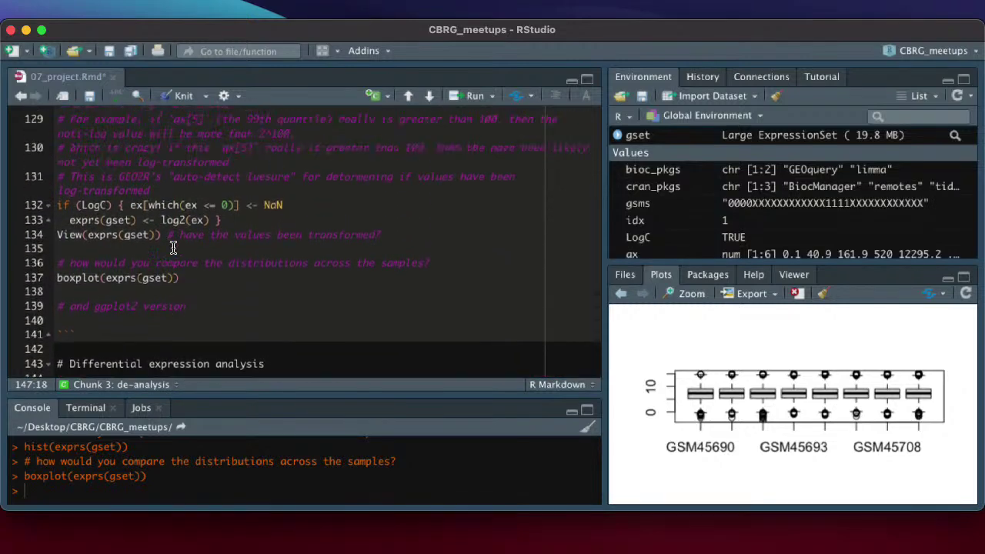
{"action": "scroll", "coordinate": [173, 248], "scroll_direction": "up", "scroll_amount": 8}
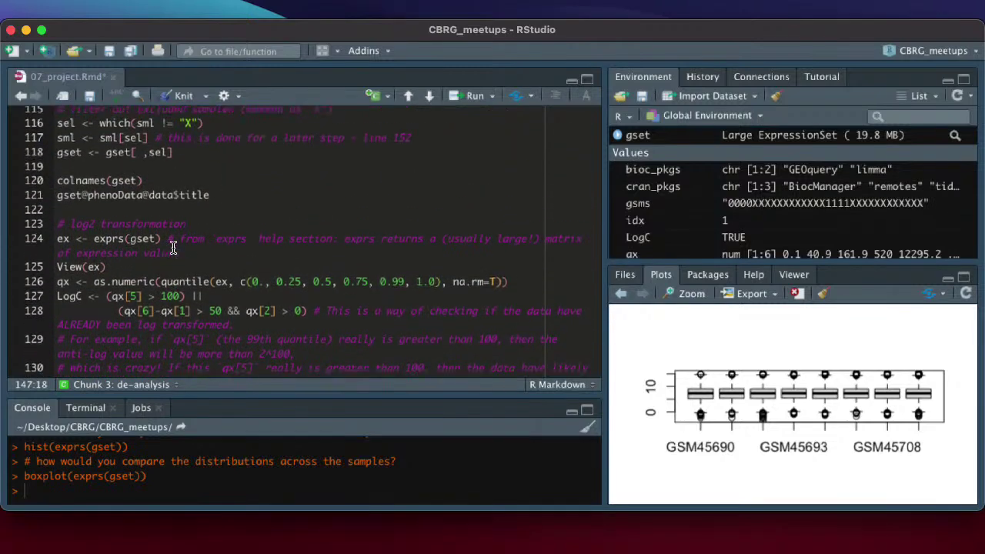
{"action": "scroll", "coordinate": [173, 248], "scroll_direction": "up", "scroll_amount": 1}
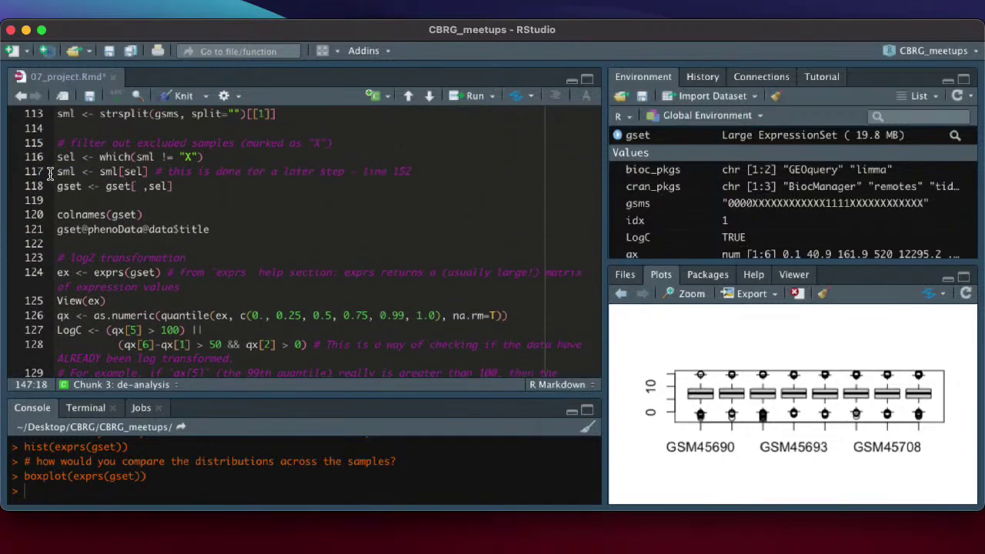
{"action": "left_click", "coordinate": [421, 171]}
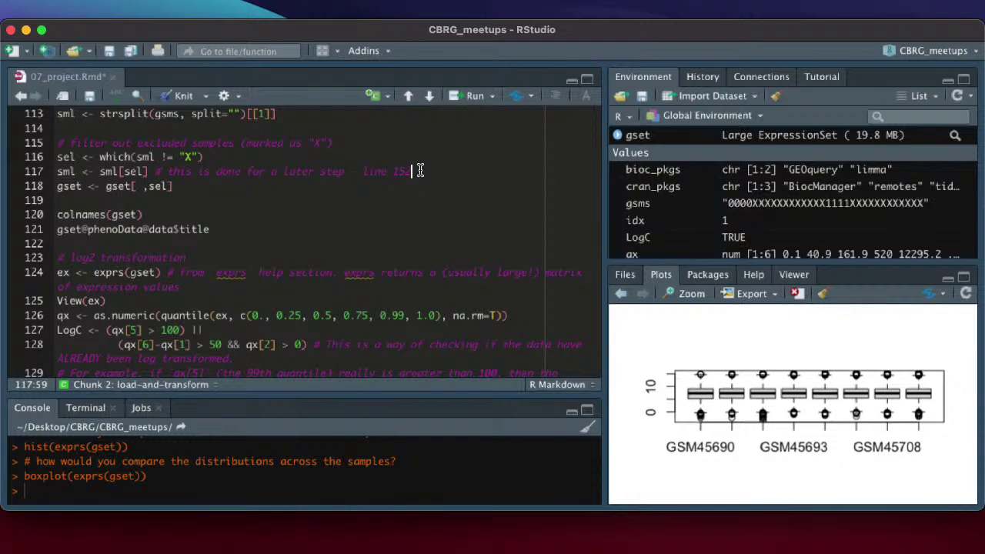
{"action": "key", "text": "BackSpace"}
{"action": "key", "text": "BackSpace"}
{"action": "key", "text": "BackSpace"}
{"action": "key", "text": "BackSpace"}
{"action": "key", "text": "BackSpace"}
{"action": "key", "text": "BackSpace"}
{"action": "key", "text": "BackSpace"}
{"action": "key", "text": "BackSpace"}
{"action": "key", "text": "BackSpace"}
{"action": "key", "text": "BackSpace"}
{"action": "key", "text": "BackSpace"}
{"action": "key", "text": "super+s"}
- Print sml in the console to check the group codes used on line 147 of the de-analysis chunk
{"action": "scroll", "coordinate": [359, 226], "scroll_direction": "down", "scroll_amount": 5}
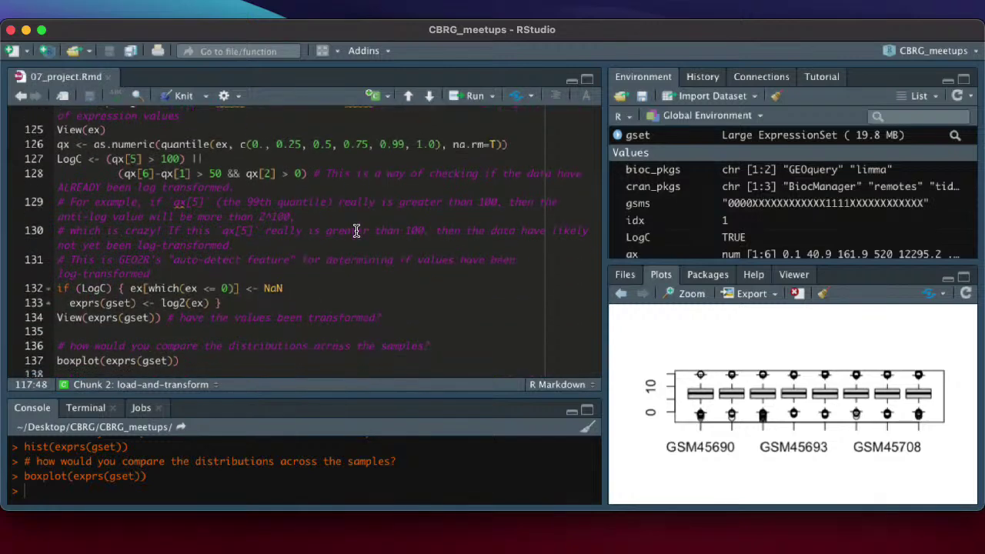
{"action": "scroll", "coordinate": [357, 230], "scroll_direction": "down", "scroll_amount": 6}
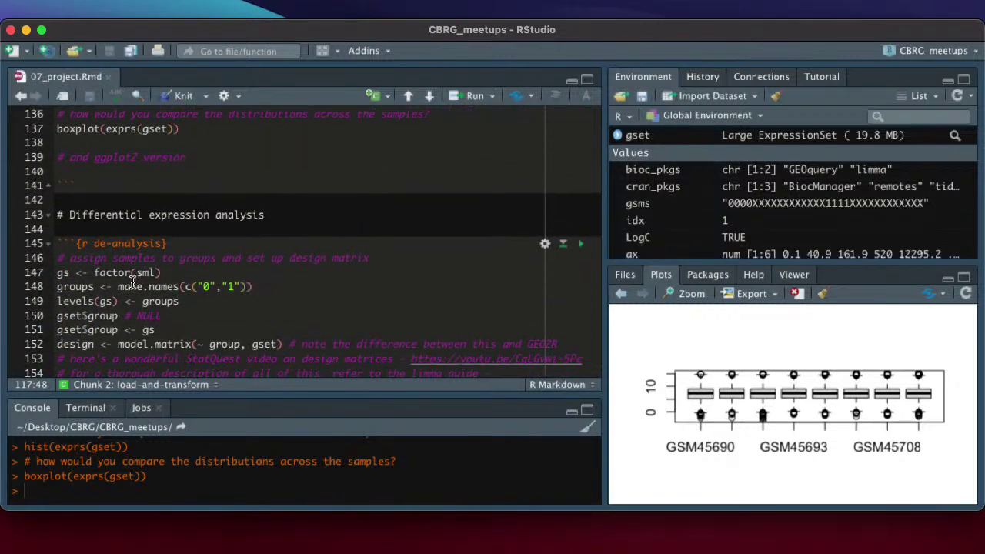
{"action": "left_click", "coordinate": [168, 275]}
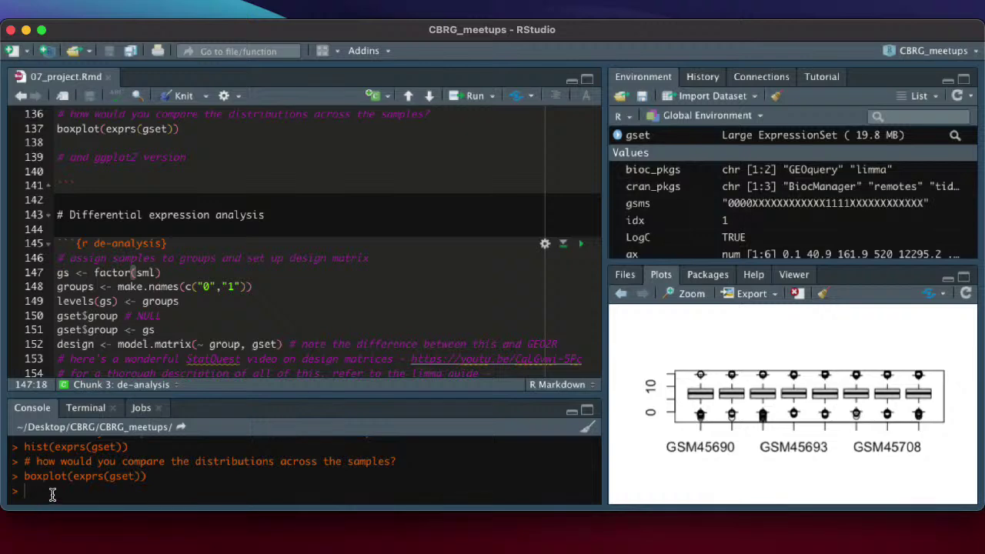
{"action": "type", "text": "sml"}
{"action": "key", "text": "Return"}
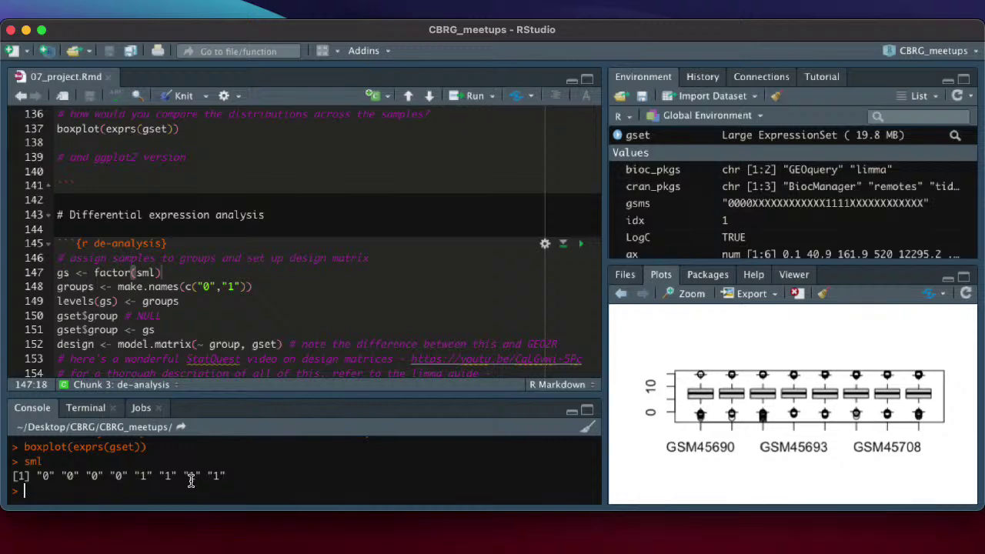
- Evaluate factor(sml) in the console and compare its output with the plain sml vector
{"action": "type", "text": "fact"}
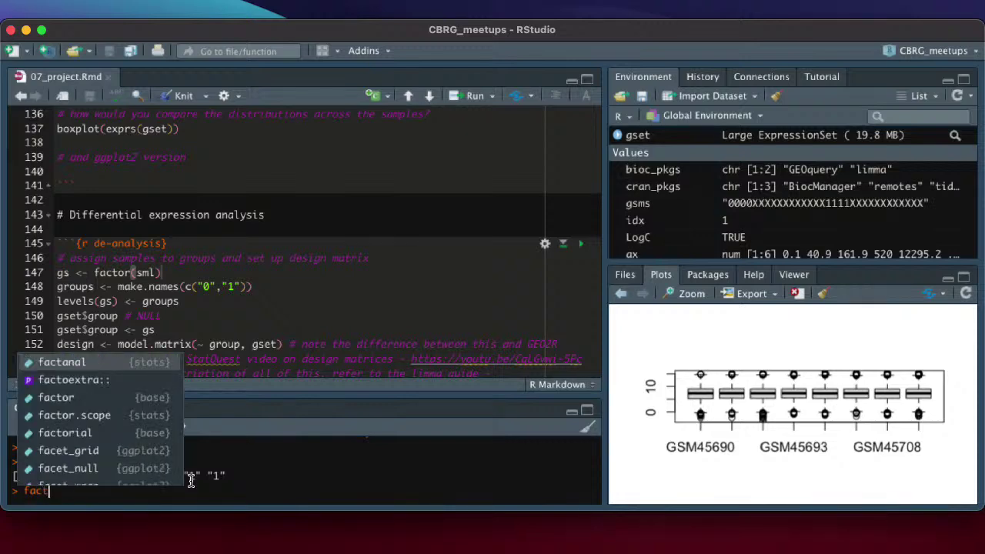
{"action": "type", "text": "or(sml"}
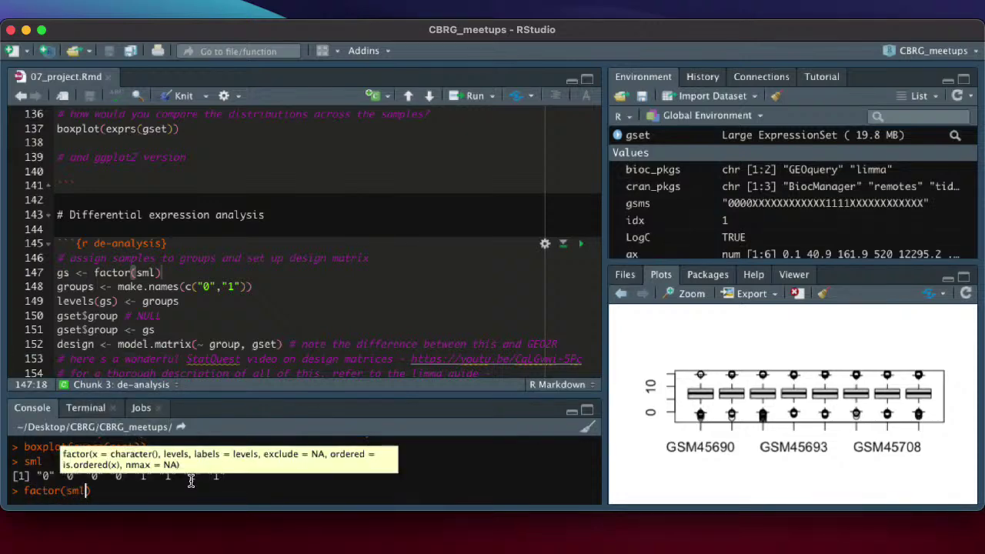
{"action": "key", "text": "Return"}
{"action": "scroll", "coordinate": [145, 486], "scroll_direction": "up", "scroll_amount": 3}
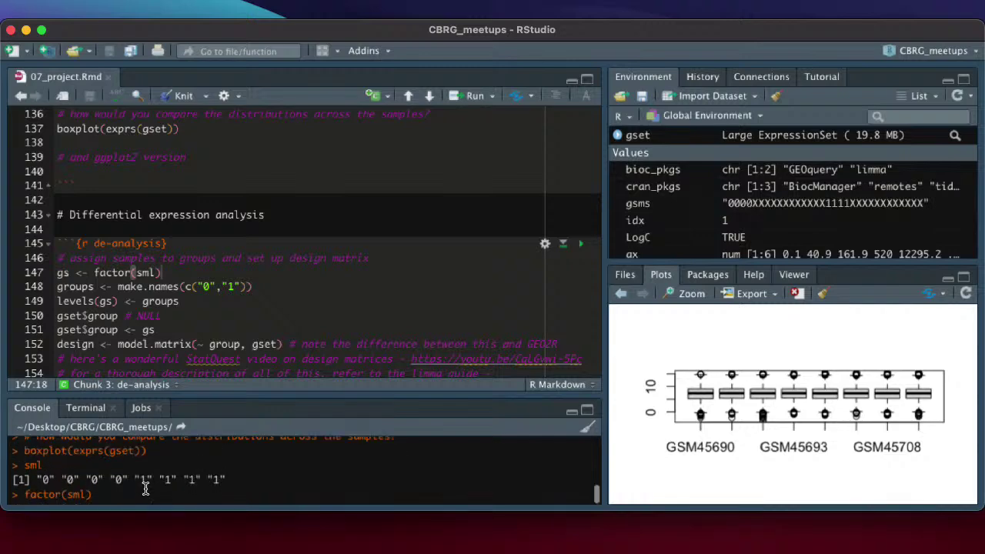
{"action": "scroll", "coordinate": [217, 471], "scroll_direction": "down", "scroll_amount": 3}
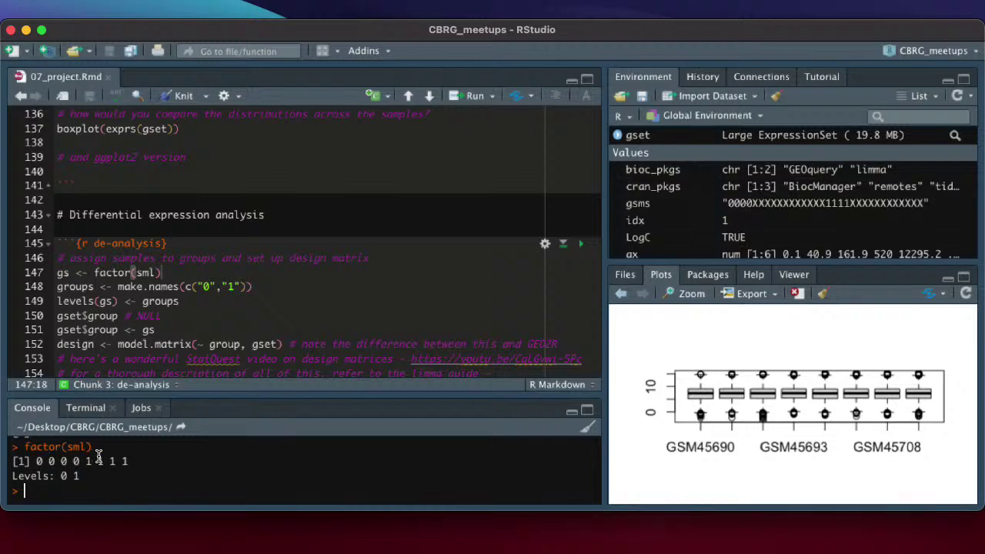
{"action": "scroll", "coordinate": [103, 459], "scroll_direction": "up", "scroll_amount": 3}
{"action": "scroll", "coordinate": [92, 462], "scroll_direction": "down", "scroll_amount": 3}
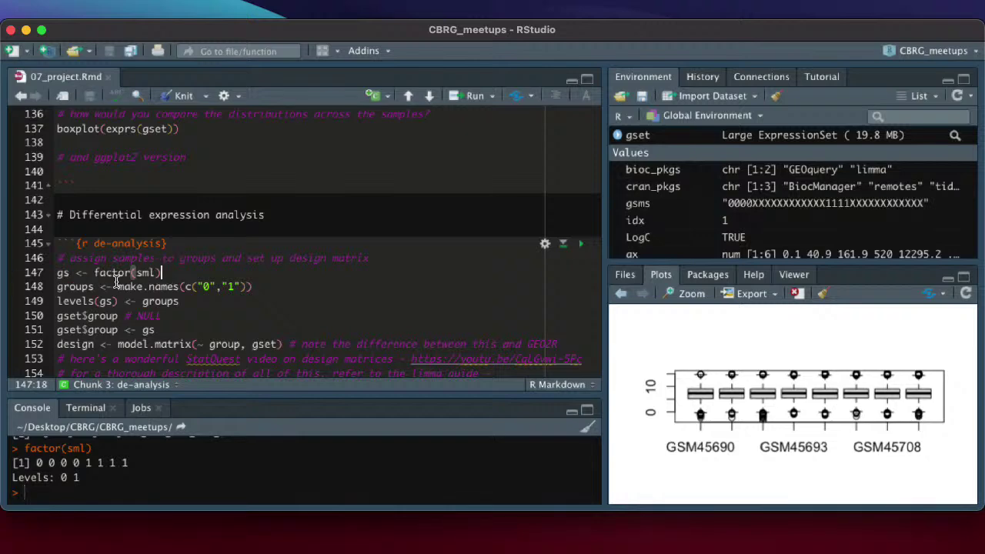
- Run lines 147 and 148 to create gs from factor(sml) and groups from make.names, and print groups in the console
{"action": "key", "text": "super+Return"}
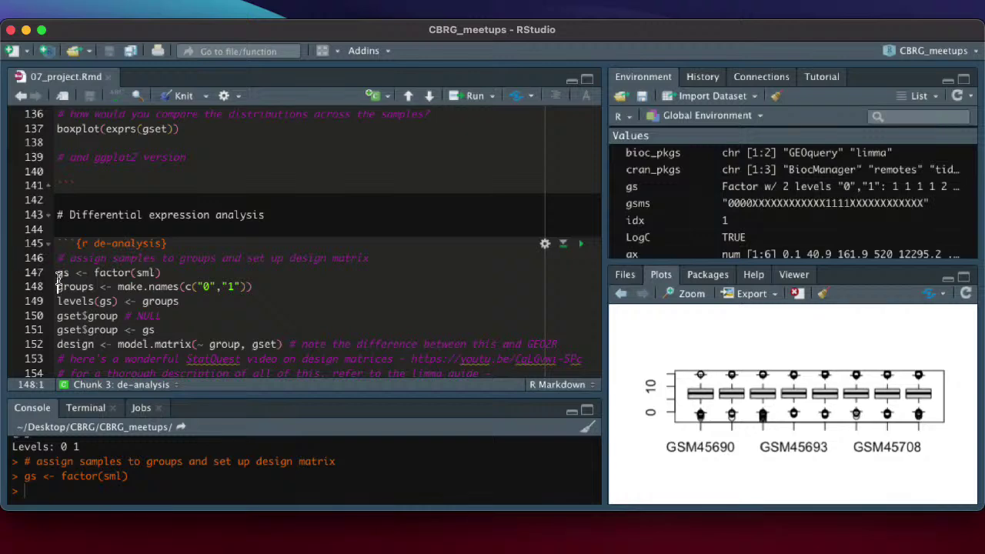
{"action": "left_click", "coordinate": [261, 285]}
{"action": "key", "text": "super+Return"}
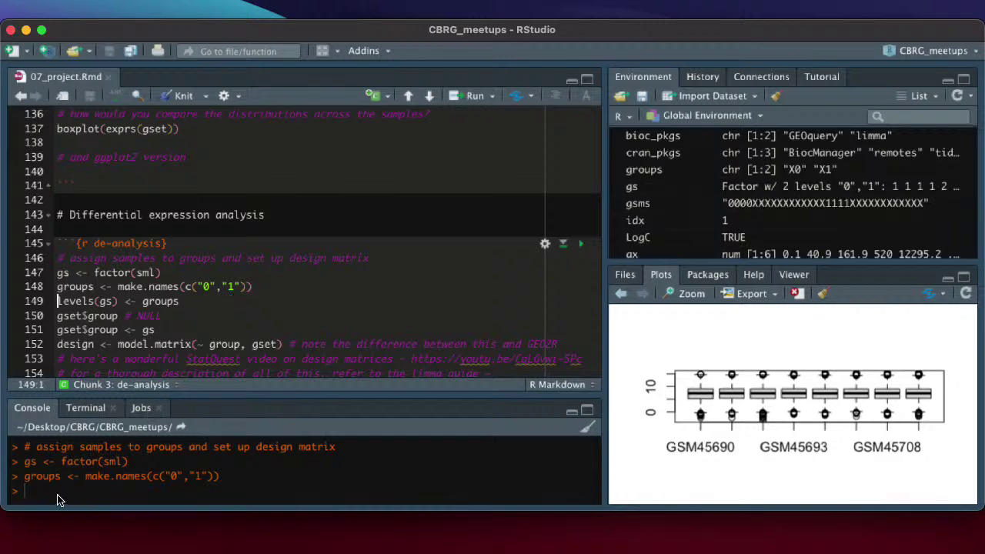
{"action": "type", "text": "groups"}
{"action": "key", "text": "Return"}
{"action": "key", "text": "Return"}
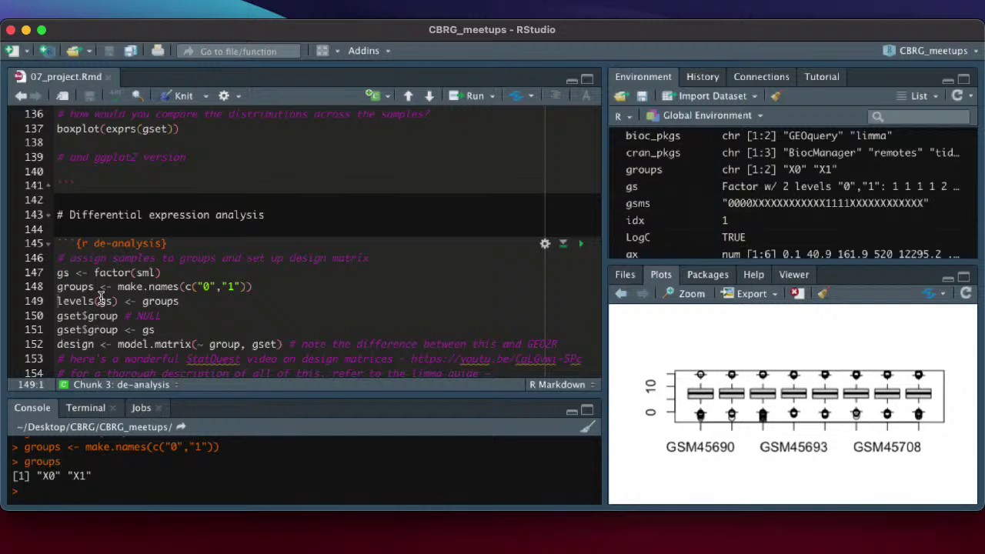
- Run line 149 to assign groups as the levels of gs, and print gs in the console
{"action": "left_click", "coordinate": [181, 301]}
{"action": "key", "text": "super+Return"}
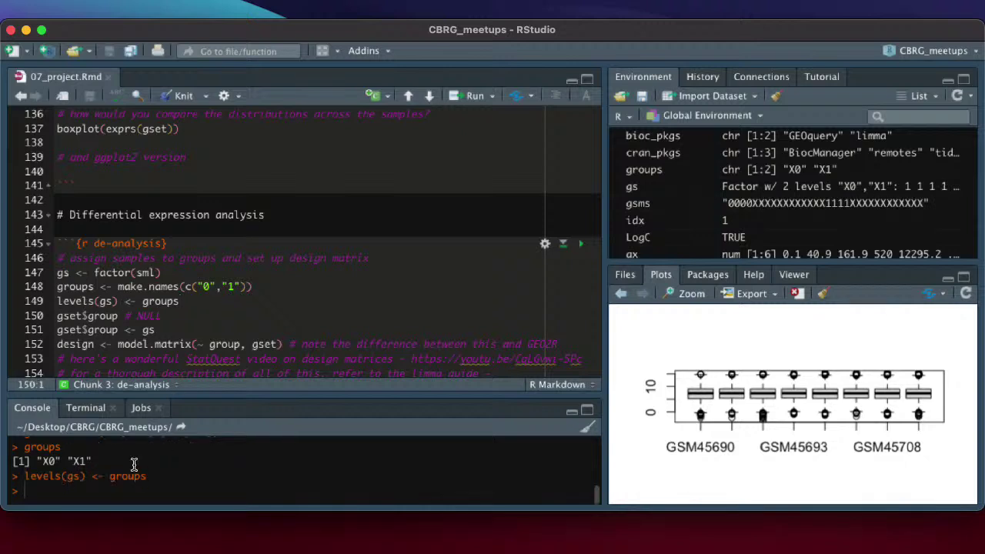
{"action": "type", "text": "gs"}
{"action": "key", "text": "Return"}
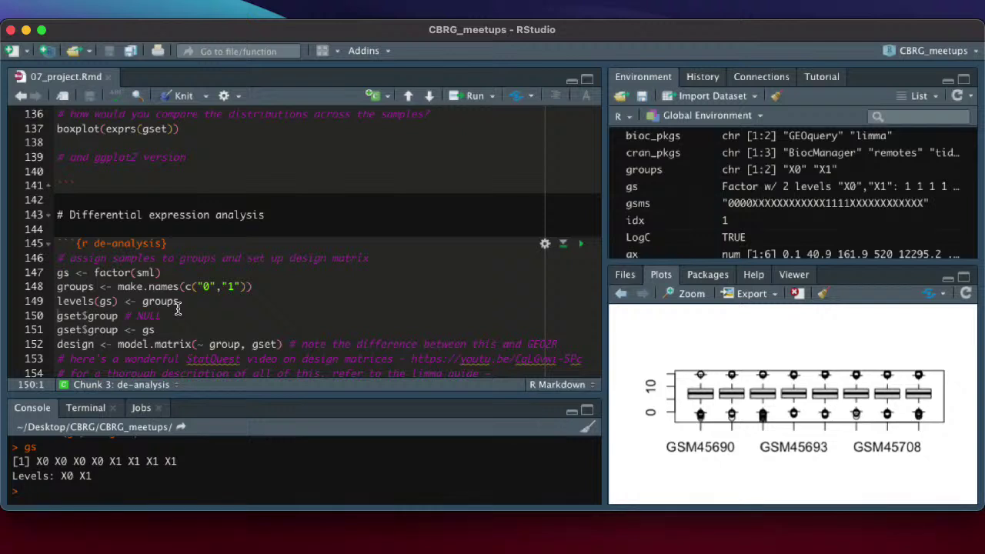
- Run gset$group on line 150 to check the group variable before assigning it
{"action": "scroll", "coordinate": [177, 309], "scroll_direction": "down", "scroll_amount": 1}
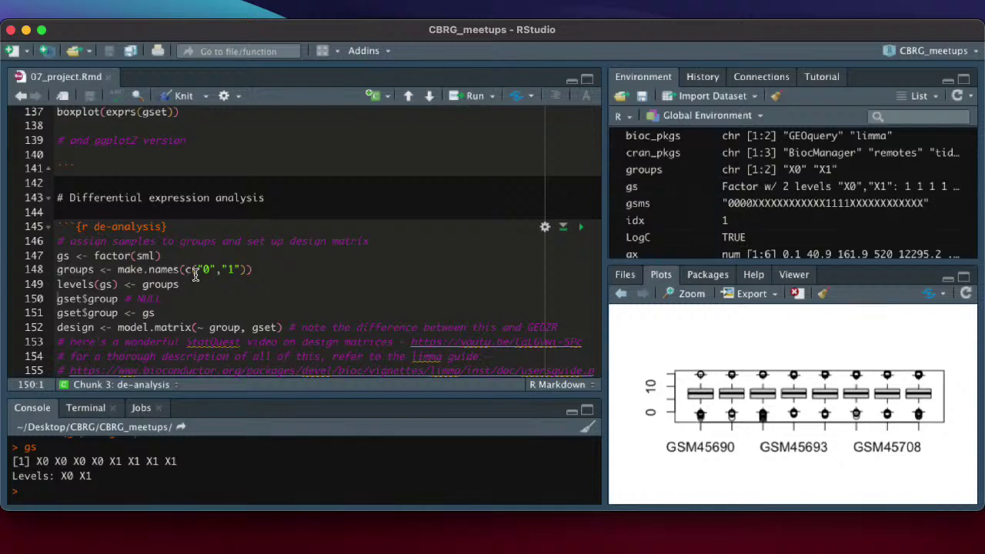
{"action": "left_click", "coordinate": [119, 300]}
{"action": "key", "text": "super+Return"}
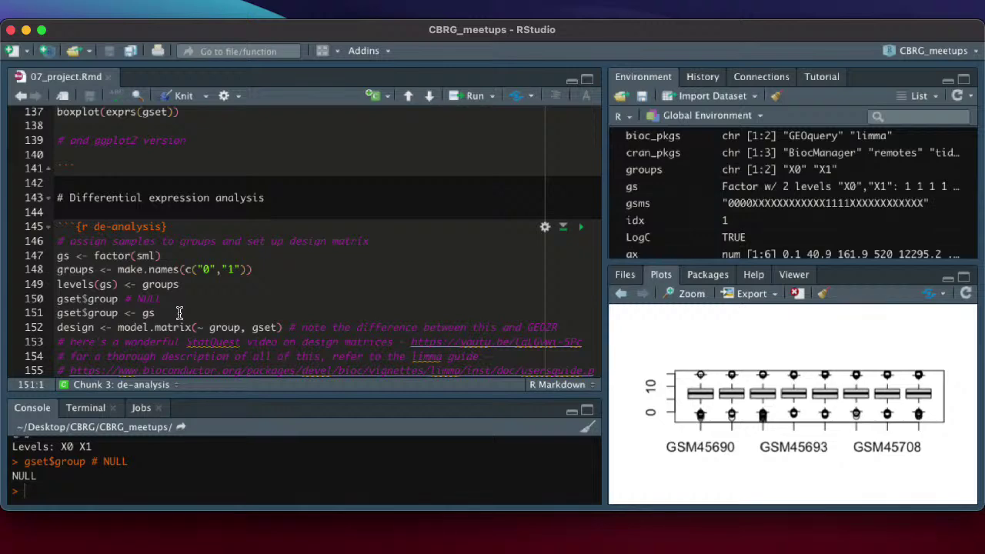
- Run line 151 to assign gs to gset$group, and print gset$group in the console
{"action": "scroll", "coordinate": [173, 312], "scroll_direction": "down", "scroll_amount": 1}
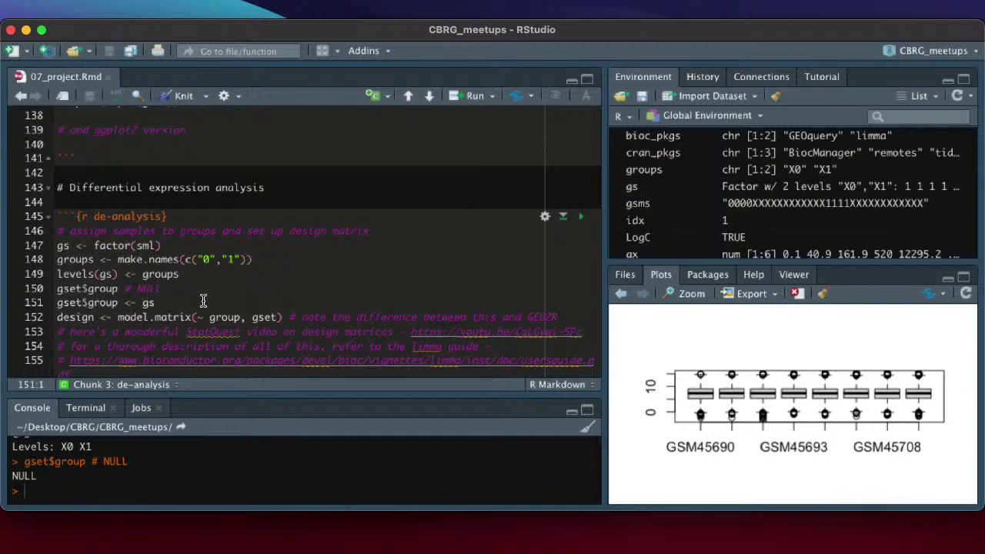
{"action": "key", "text": "ctrl+Return"}
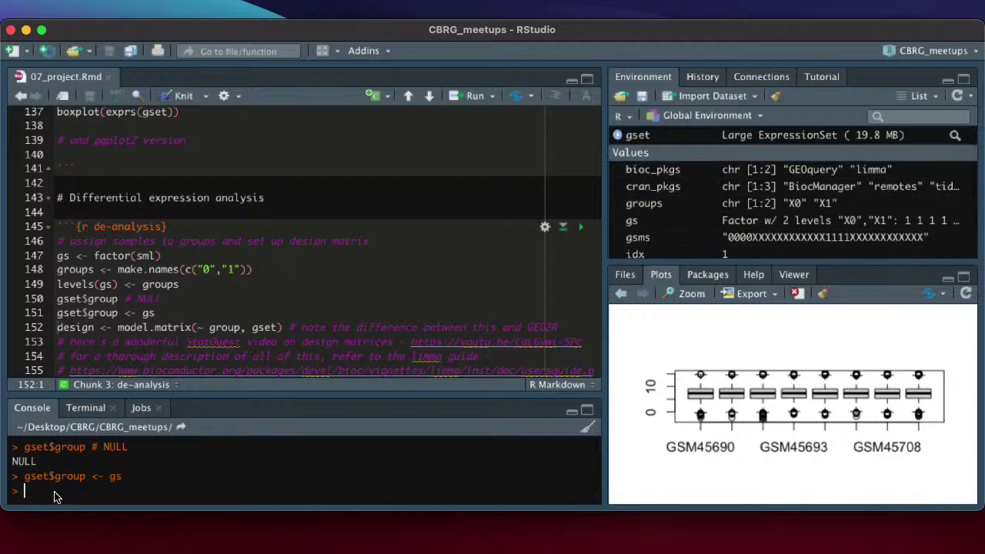
{"action": "key", "text": "Up"}
{"action": "key", "text": "Up"}
{"action": "key", "text": "Escape"}
{"action": "type", "text": "gs"}
{"action": "key", "text": "Up"}
{"action": "key", "text": "Up"}
{"action": "key", "text": "BackSpace"}
{"action": "key", "text": "BackSpace"}
{"action": "key", "text": "BackSpace"}
{"action": "key", "text": "BackSpace"}
{"action": "key", "text": "BackSpace"}
{"action": "key", "text": "BackSpace"}
{"action": "key", "text": "BackSpace"}
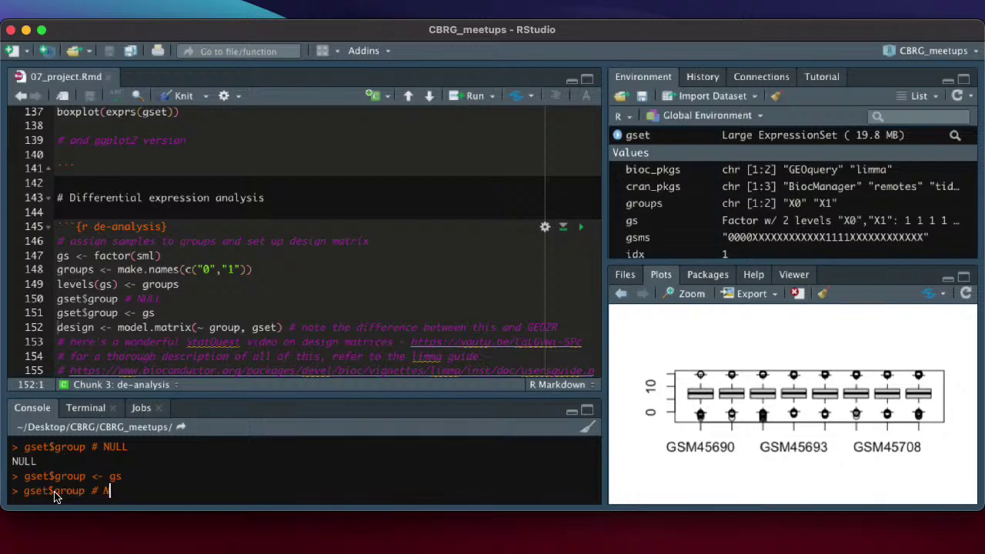
{"action": "key", "text": "Return"}
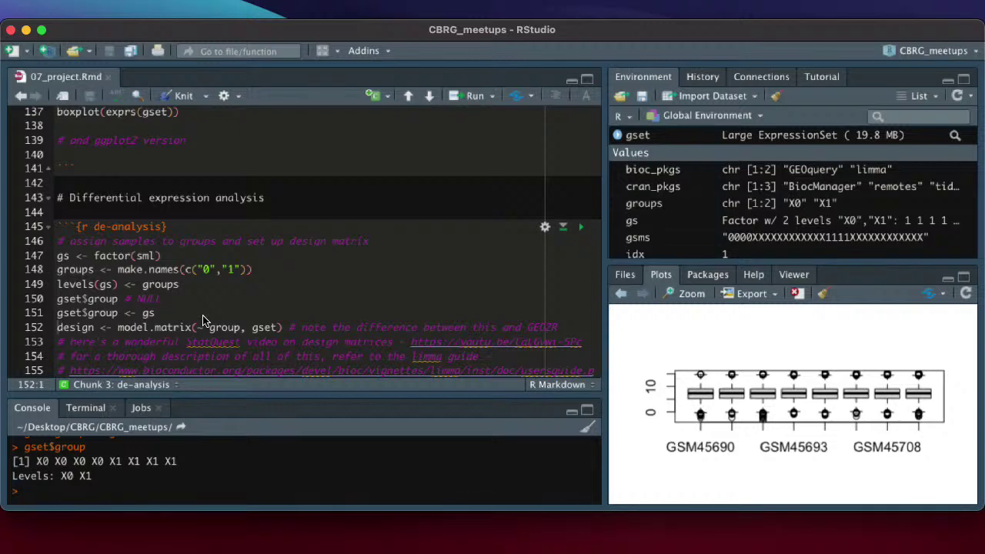
- Run line 152 to build design with model.matrix(~ group, gset), inspect the matrix in the data viewer, and return to 07_project.Rmd
{"action": "left_click", "coordinate": [161, 330]}
{"action": "key", "text": "super+Return"}
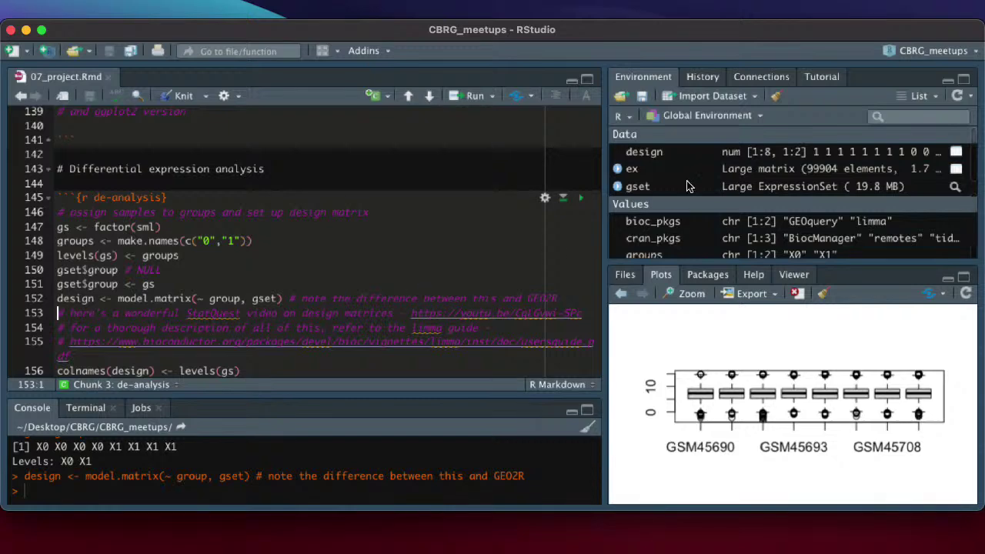
{"action": "left_click", "coordinate": [752, 154]}
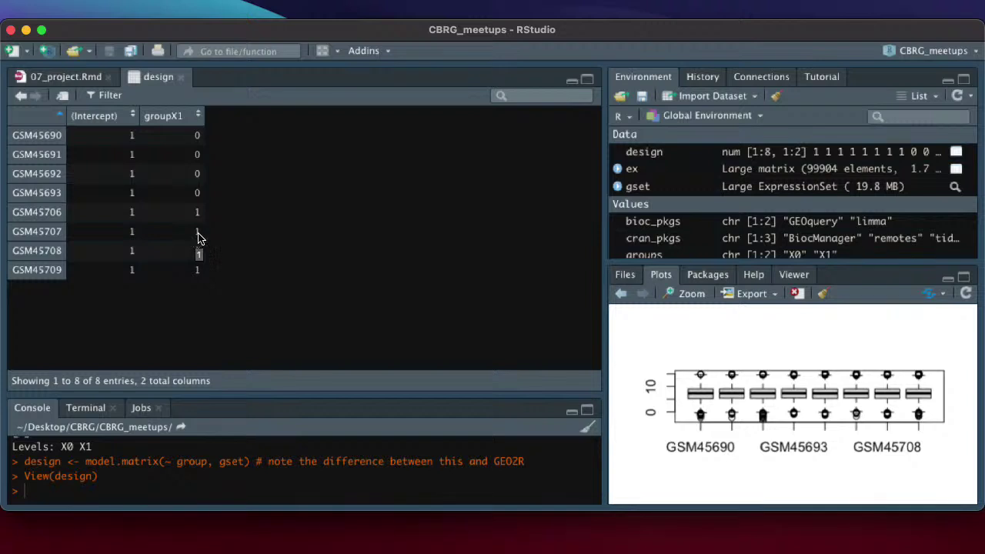
{"action": "left_click", "coordinate": [231, 239]}
{"action": "double_click", "coordinate": [132, 228]}
{"action": "left_click", "coordinate": [273, 194]}
{"action": "left_click", "coordinate": [86, 77]}
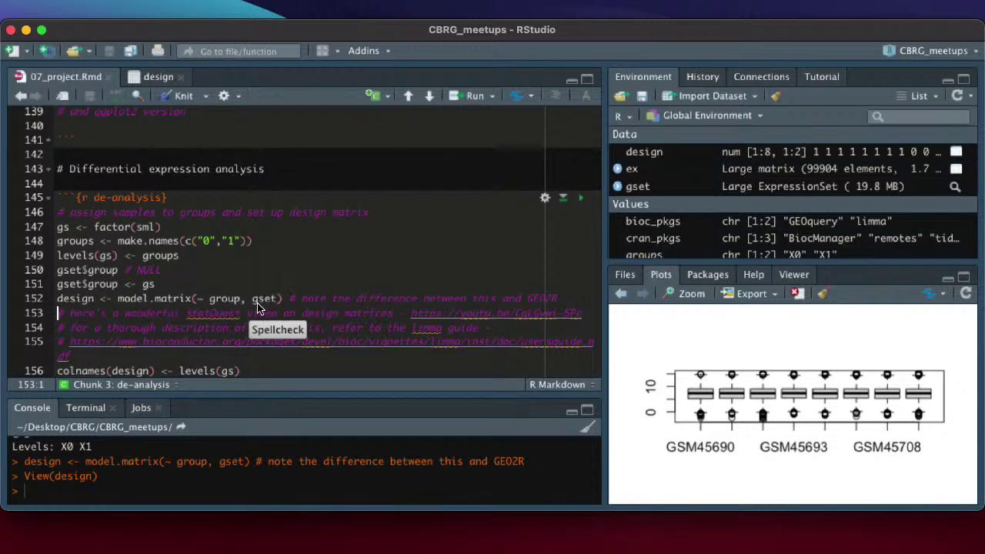
- Try adding "+ batch" after group in the model.matrix formula on line 152, and remove it again
{"action": "right_click", "coordinate": [218, 310]}
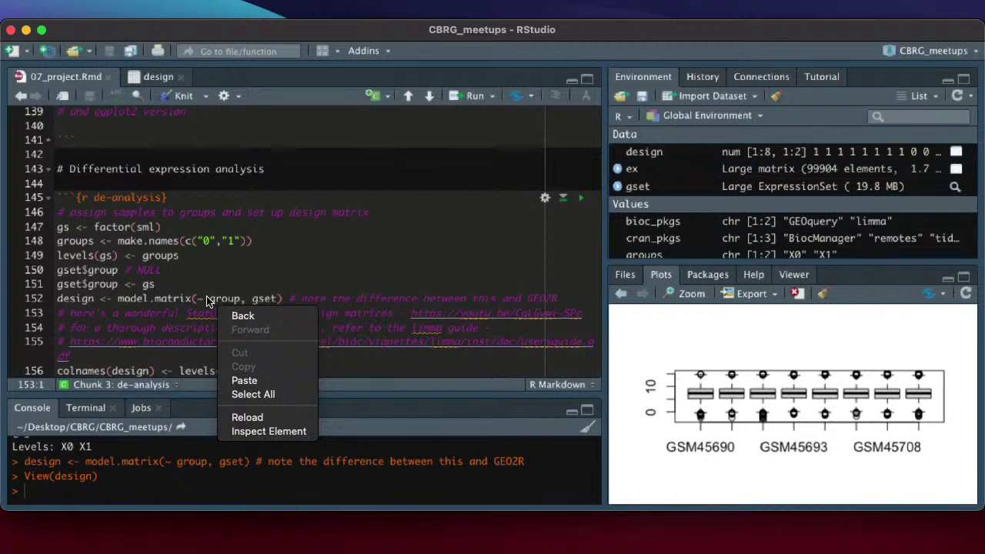
{"action": "left_click", "coordinate": [206, 301]}
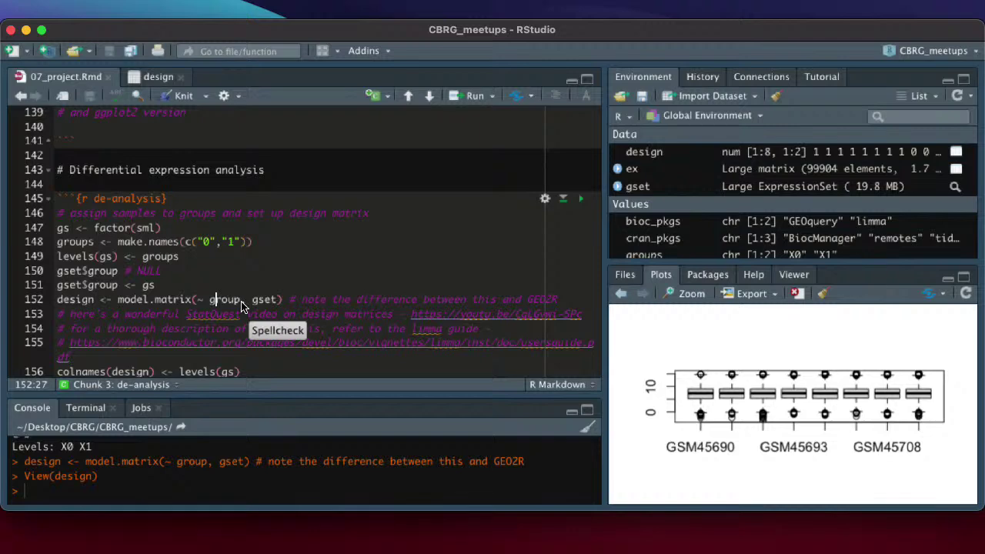
{"action": "left_click", "coordinate": [241, 305]}
{"action": "type", "text": ","}
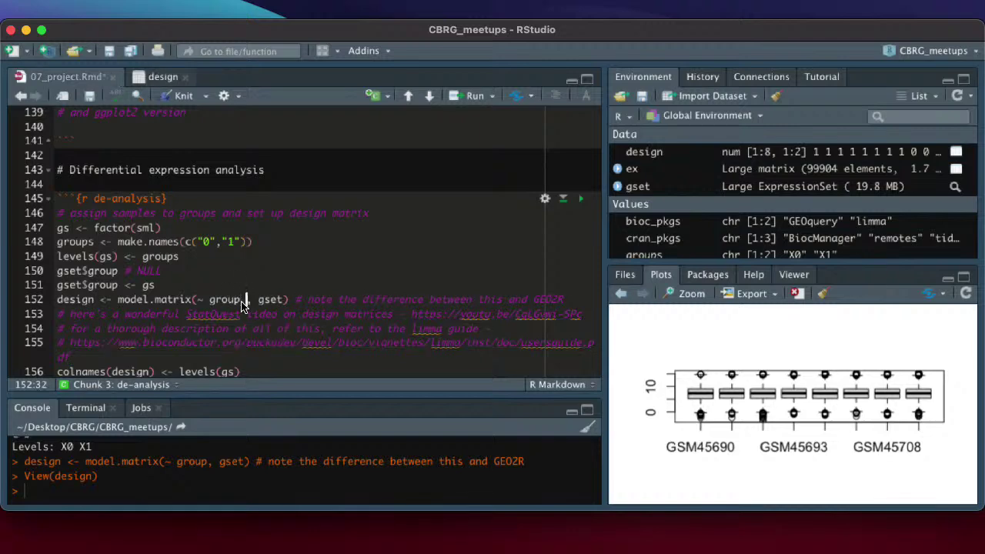
{"action": "type", "text": "+ batch"}
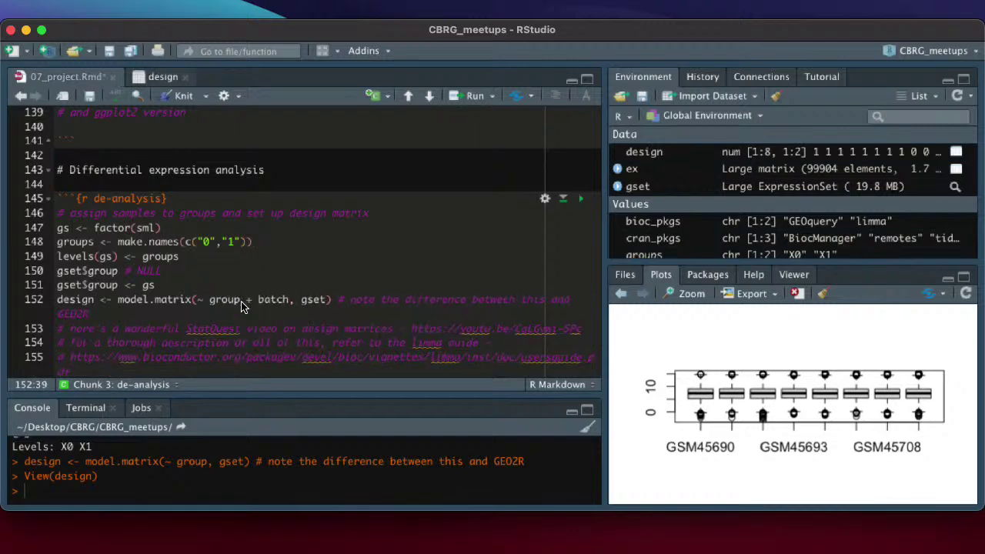
{"action": "key", "text": "BackSpace"}
{"action": "key", "text": "BackSpace"}
{"action": "key", "text": "BackSpace"}
{"action": "key", "text": "BackSpace"}
{"action": "key", "text": "BackSpace"}
{"action": "key", "text": "BackSpace"}
{"action": "key", "text": "BackSpace"}
{"action": "key", "text": "BackSpace"}
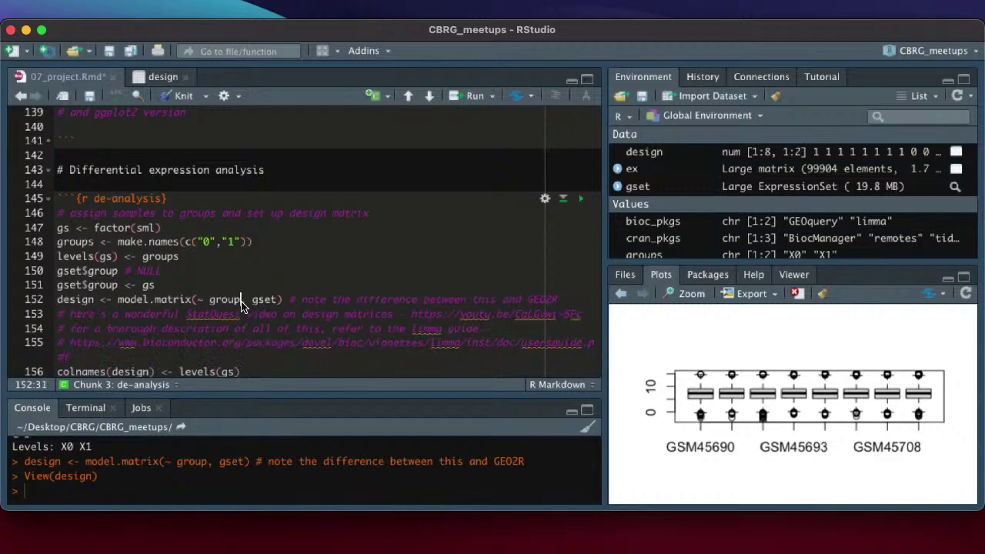
- Review the design-matrix reference comments and the matrix's column names, and run line 156 to rename the columns to levels(gs)
{"action": "scroll", "coordinate": [241, 305], "scroll_direction": "down", "scroll_amount": 1}
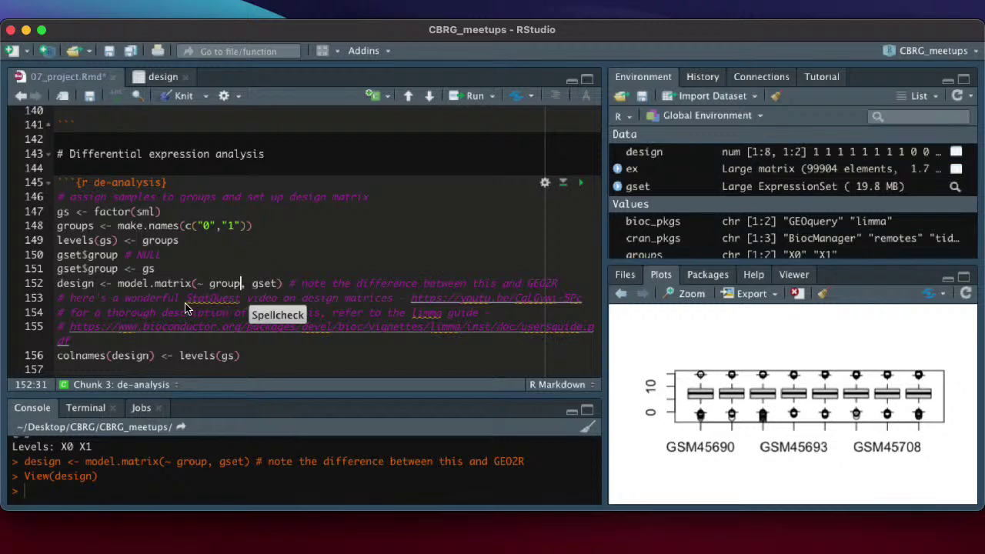
{"action": "left_click_drag", "start_coordinate": [187, 300], "coordinate": [240, 305]}
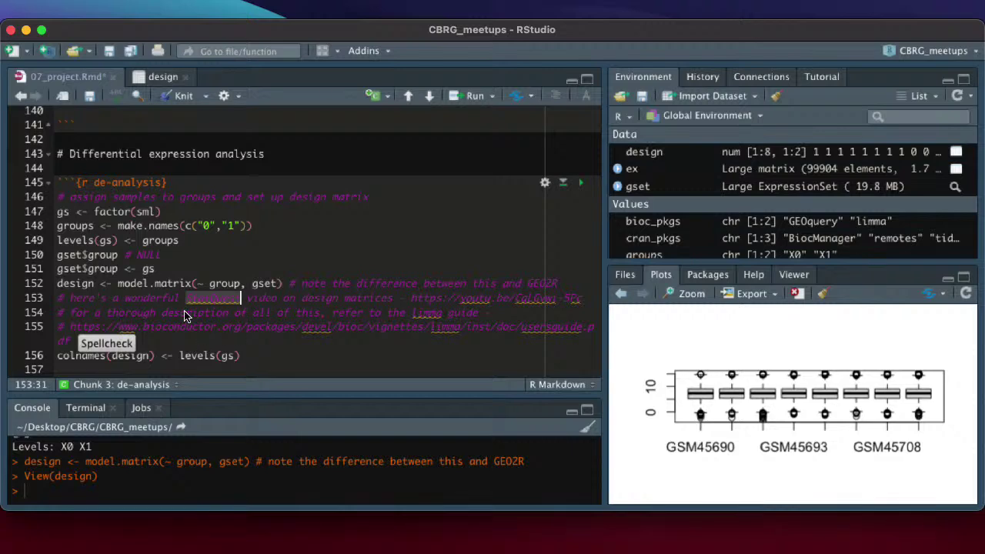
{"action": "scroll", "coordinate": [184, 316], "scroll_direction": "down", "scroll_amount": 1}
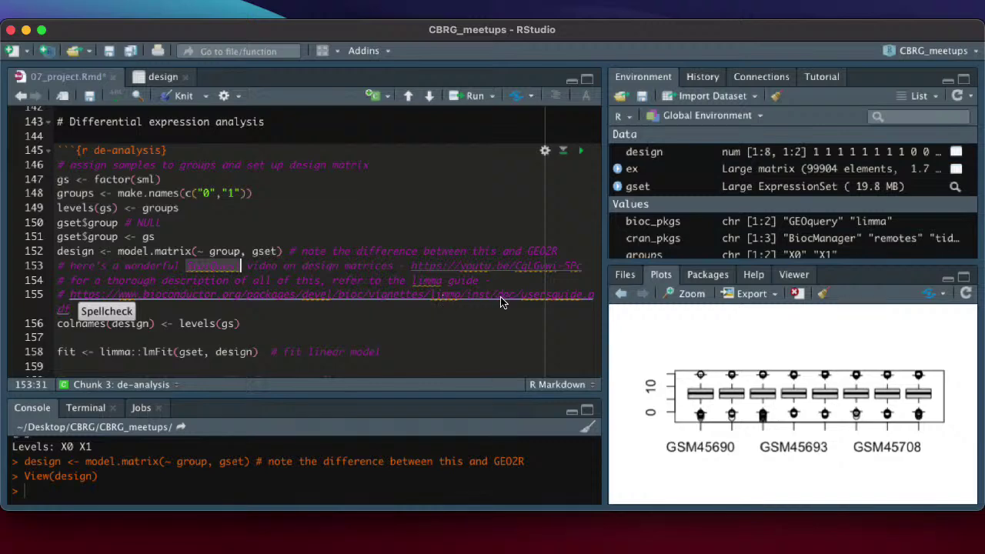
{"action": "left_click", "coordinate": [250, 331]}
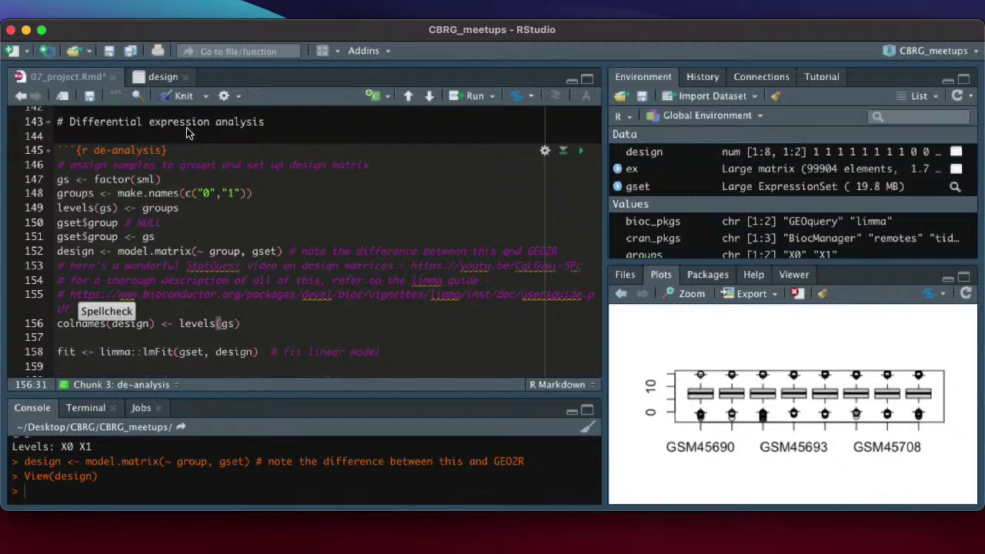
{"action": "left_click", "coordinate": [163, 78]}
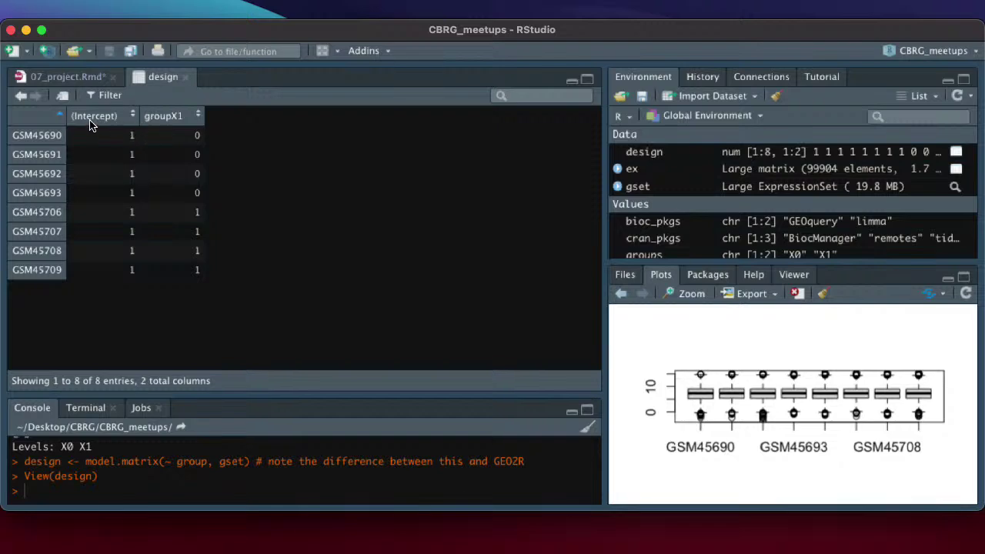
{"action": "left_click", "coordinate": [68, 77]}
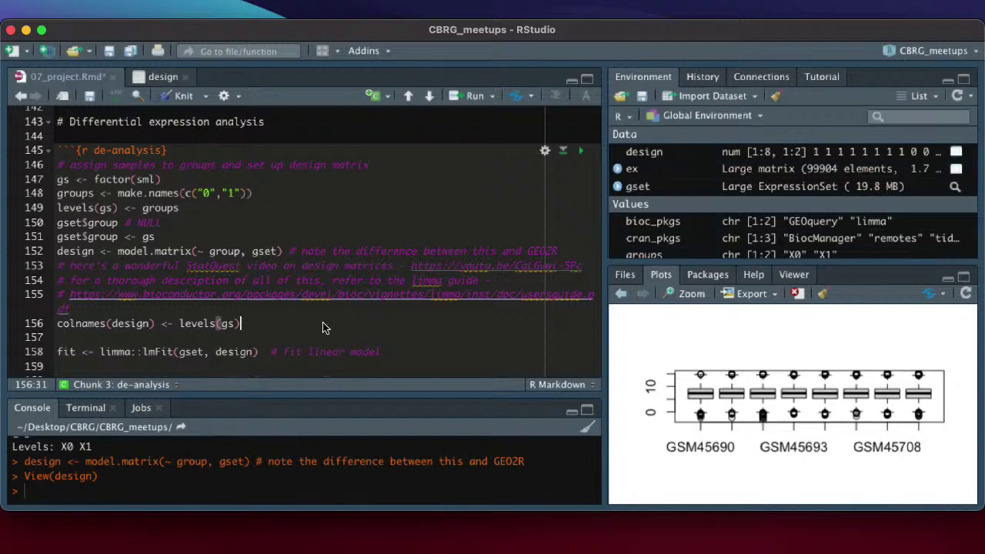
{"action": "key", "text": "super+Return"}
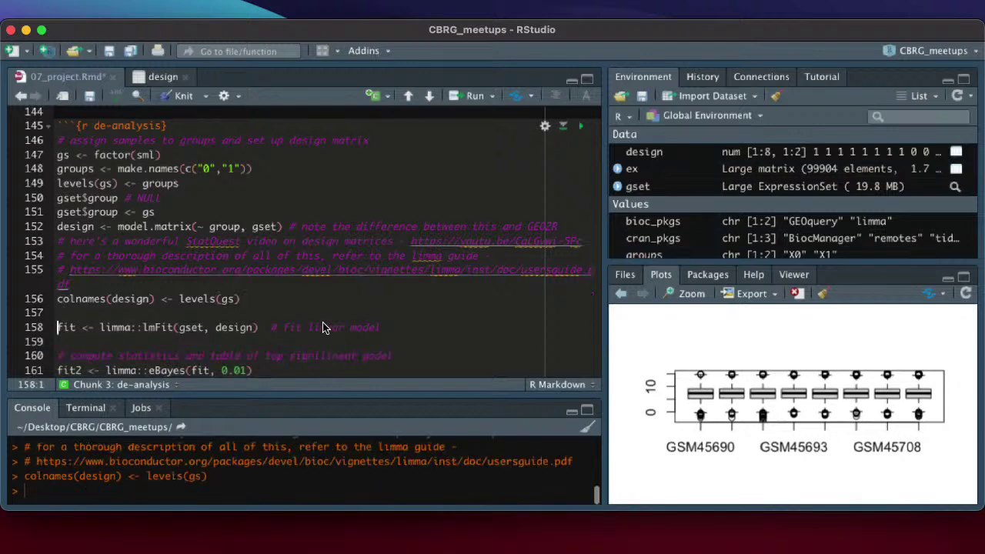
- Check the design matrix in the data viewer, and run line 158 to fit the linear model with limma::lmFit(gset, design)
{"action": "left_click", "coordinate": [162, 76]}
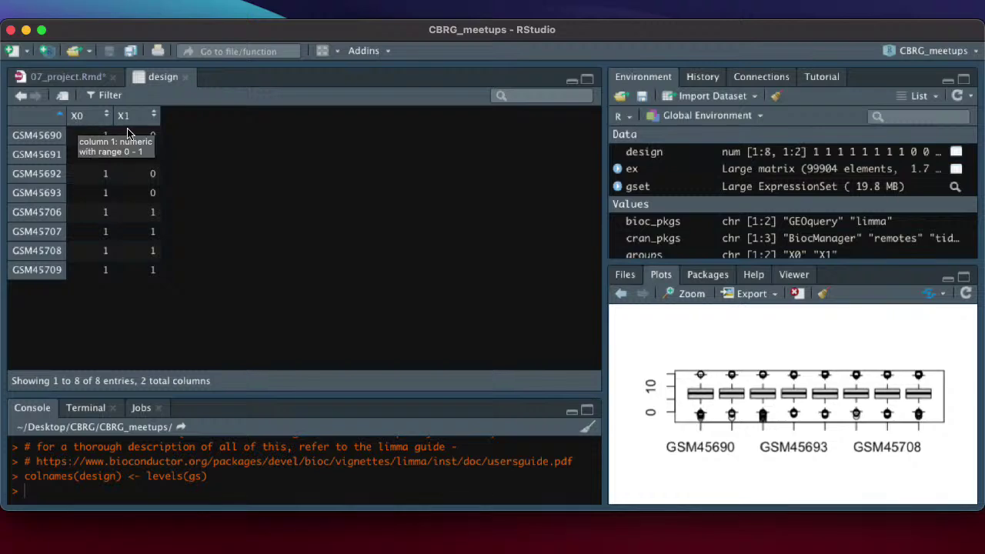
{"action": "left_click", "coordinate": [77, 78]}
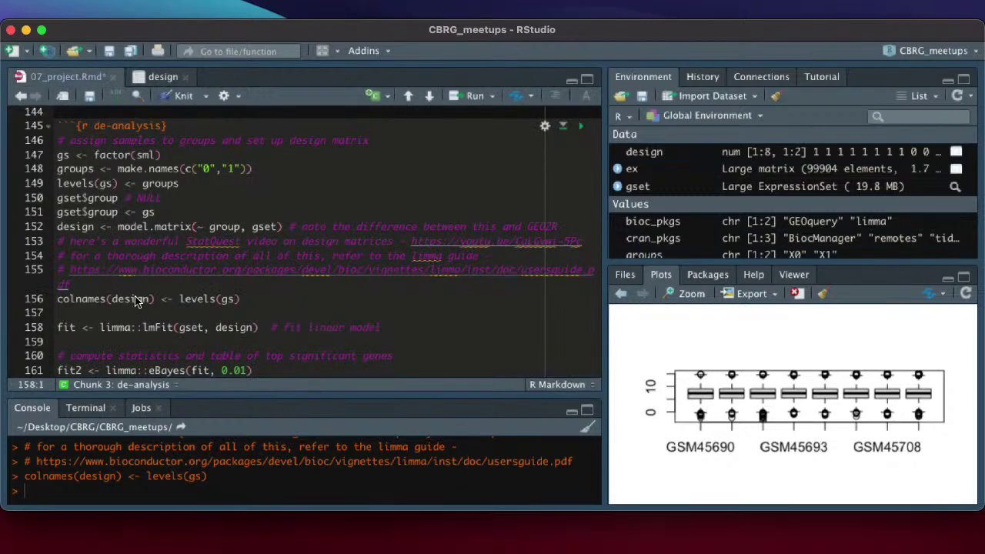
{"action": "scroll", "coordinate": [144, 333], "scroll_direction": "down", "scroll_amount": 1}
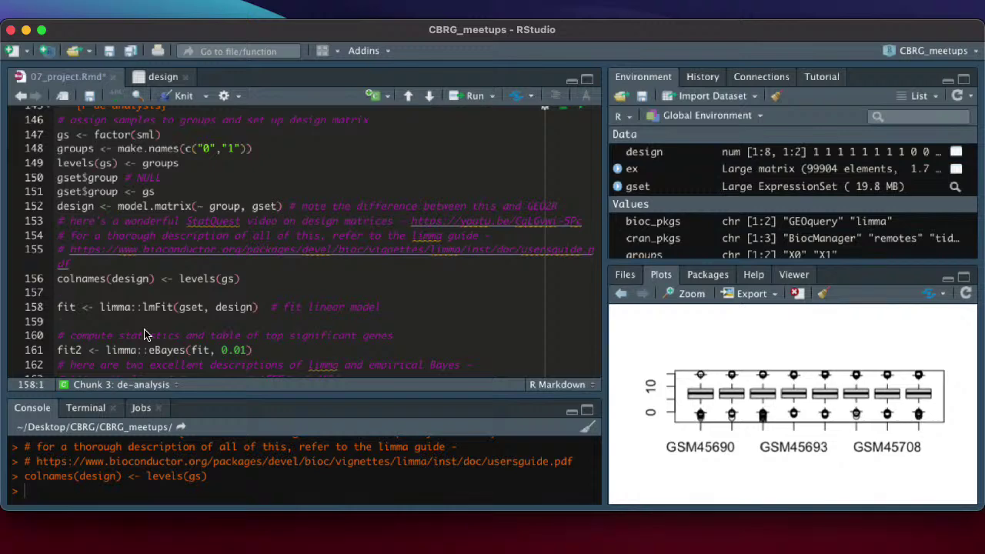
{"action": "scroll", "coordinate": [144, 334], "scroll_direction": "down", "scroll_amount": 2}
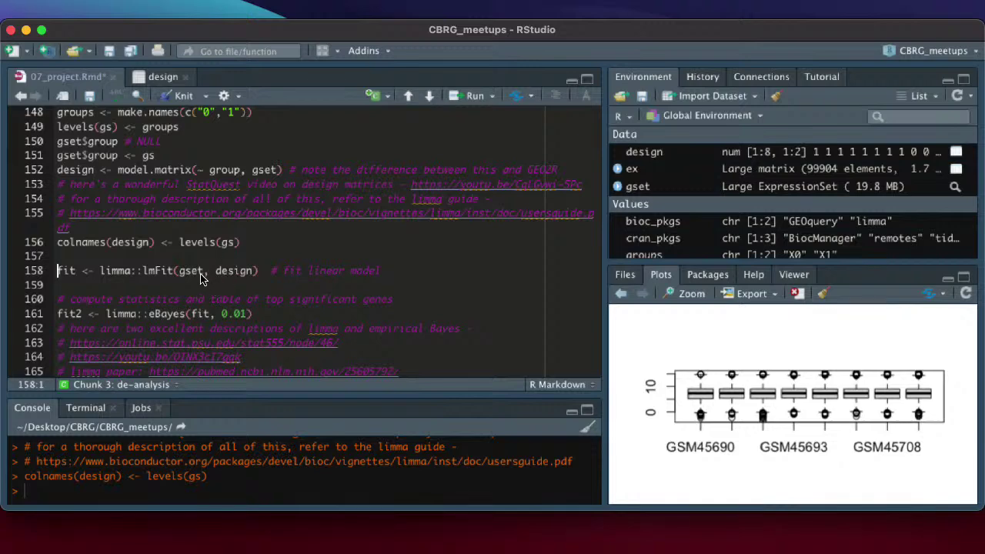
{"action": "left_click", "coordinate": [156, 80]}
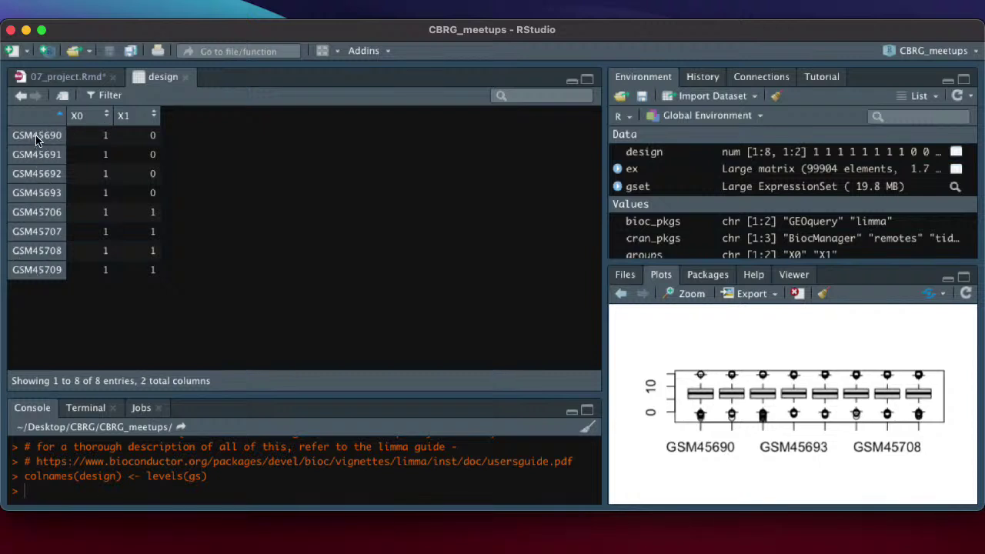
{"action": "left_click", "coordinate": [71, 79]}
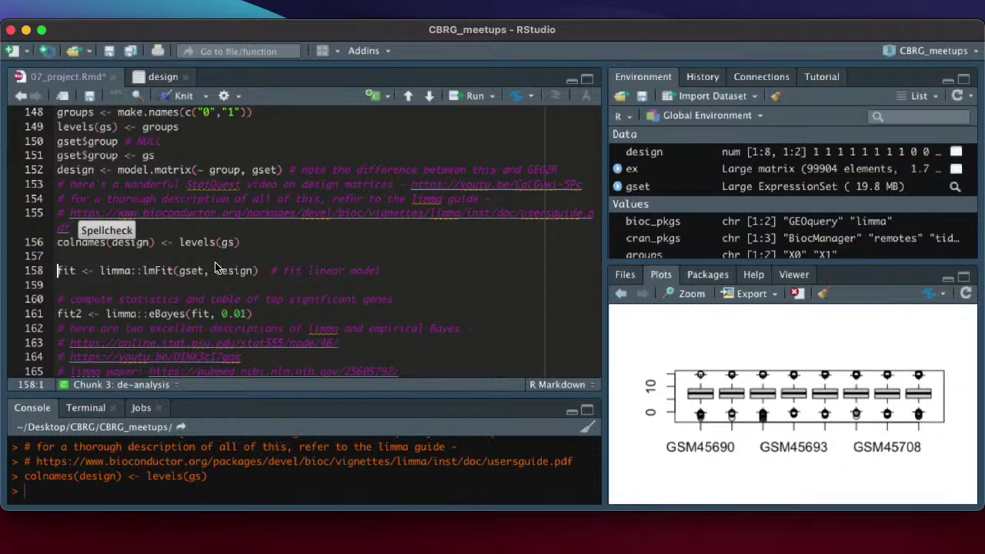
{"action": "left_click", "coordinate": [259, 271]}
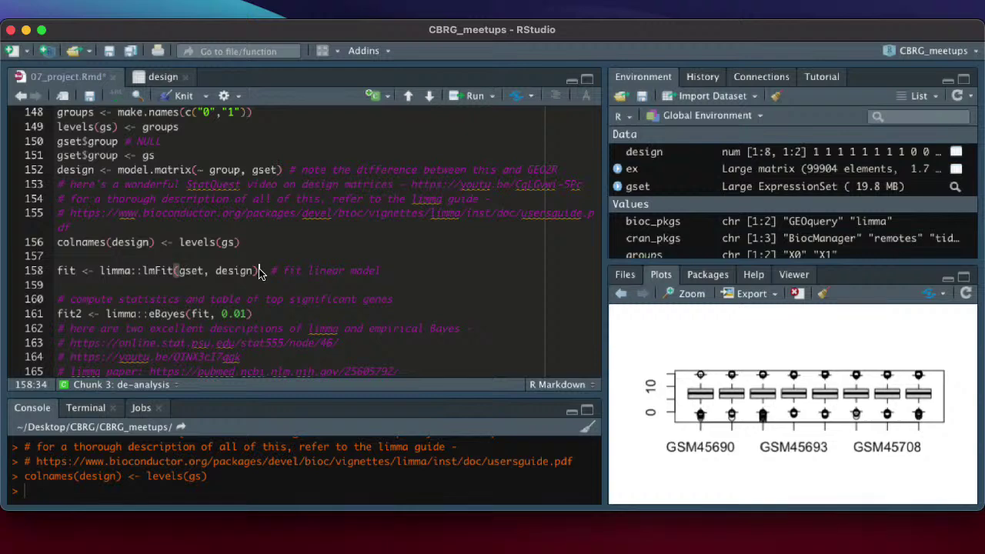
{"action": "key", "text": "super+Return"}
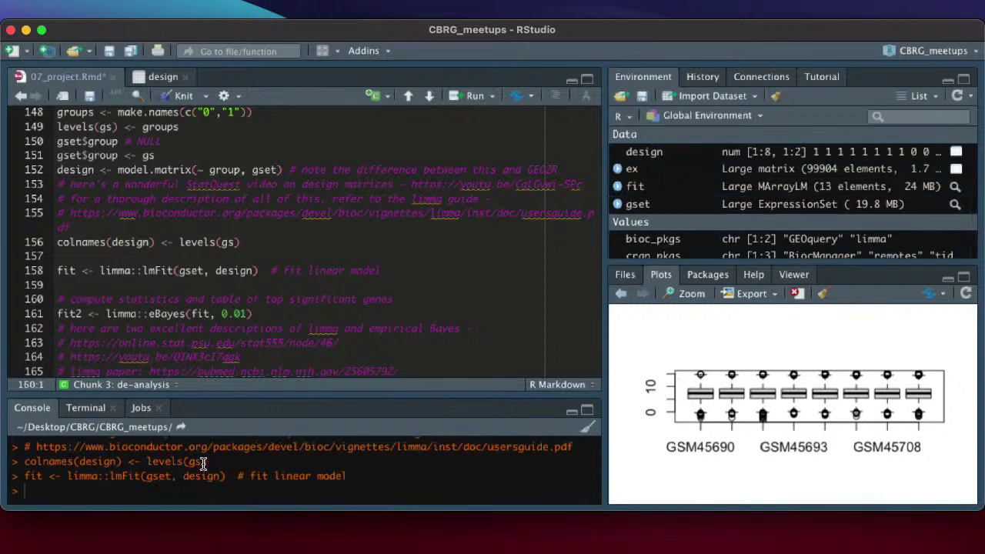
- Run line 161 to compute the empirical Bayes statistics into fit2 with limma::eBayes(fit, 0.01)
{"action": "scroll", "coordinate": [220, 308], "scroll_direction": "down", "scroll_amount": 1}
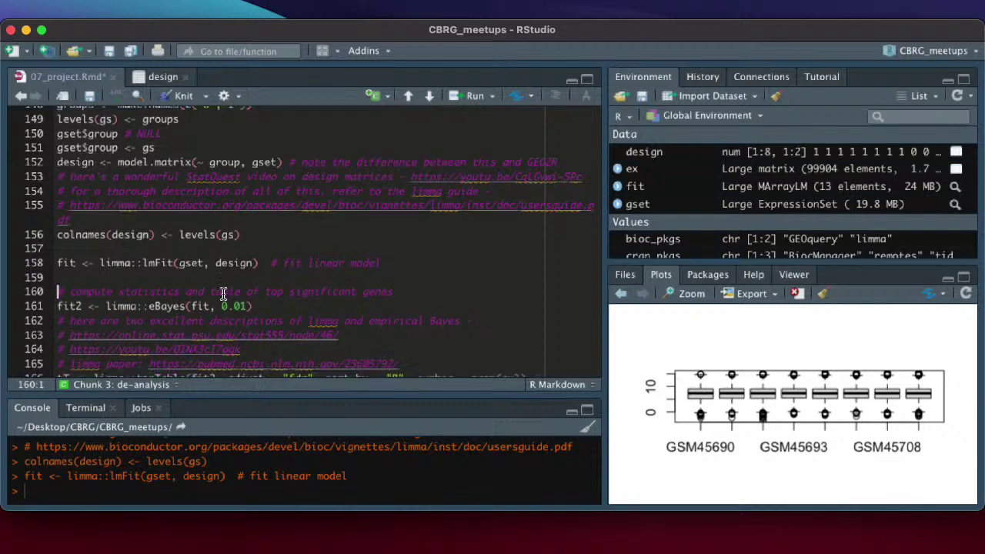
{"action": "left_click", "coordinate": [262, 288]}
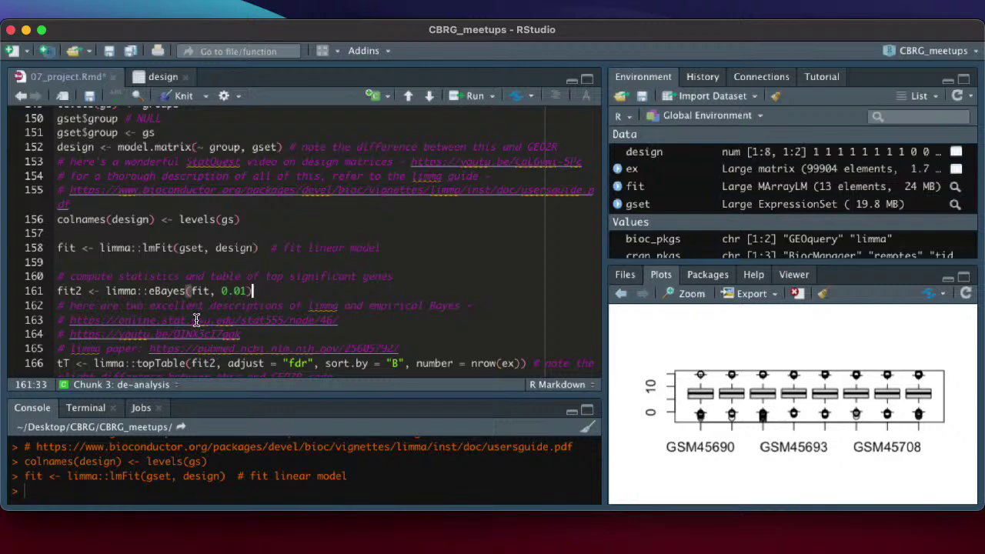
{"action": "left_click", "coordinate": [150, 321]}
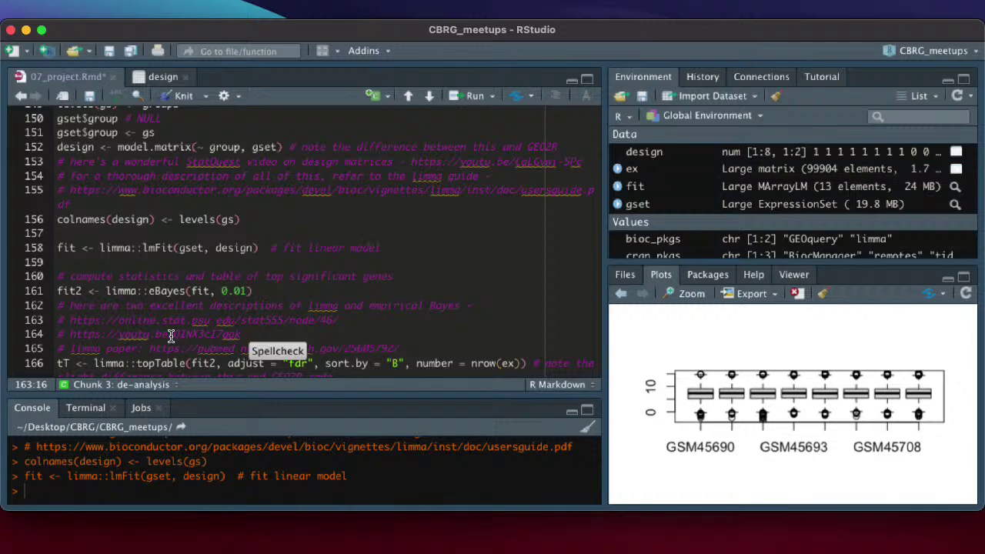
{"action": "left_click", "coordinate": [160, 291]}
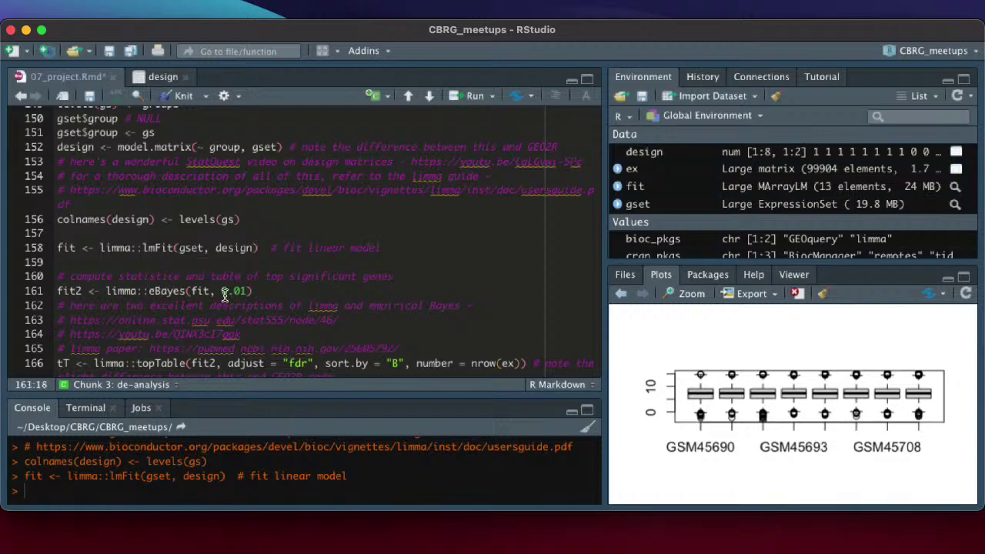
{"action": "key", "text": "super+Return"}
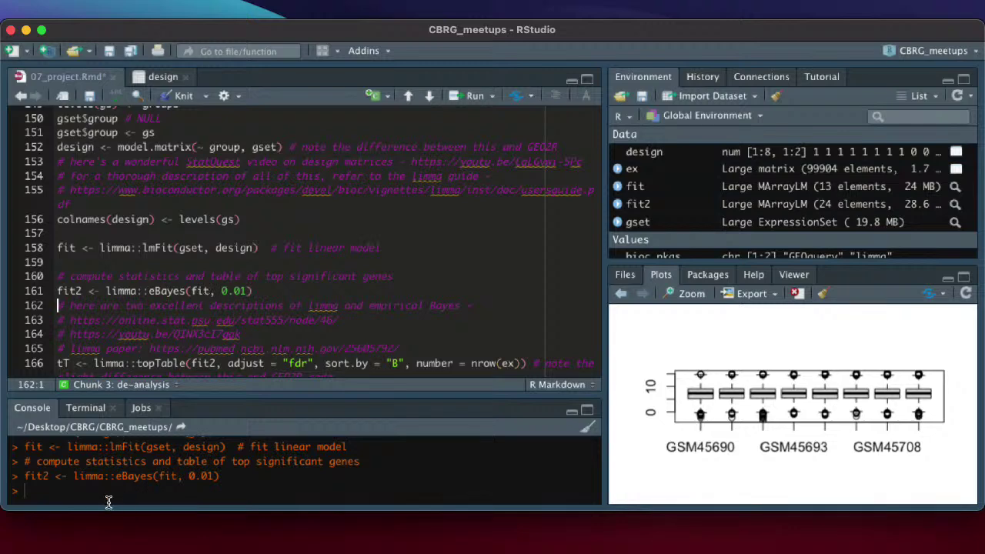
- Review the topTable arguments and run line 166 to build tT from fit2 with "fdr" adjustment, sorted by "B", with number = nrow(ex)
{"action": "scroll", "coordinate": [208, 295], "scroll_direction": "down", "scroll_amount": 1}
{"action": "scroll", "coordinate": [208, 296], "scroll_direction": "down", "scroll_amount": 1}
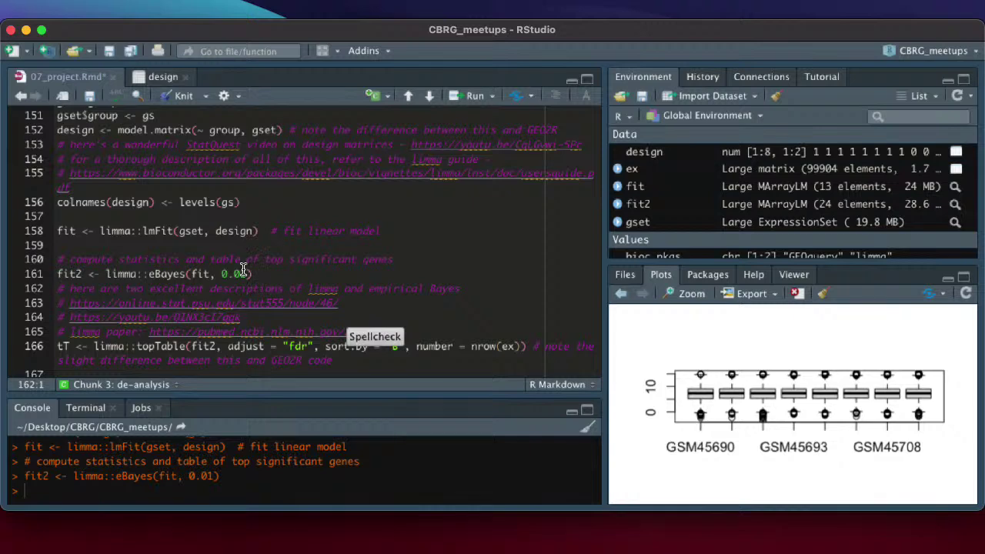
{"action": "scroll", "coordinate": [234, 280], "scroll_direction": "down", "scroll_amount": 1}
{"action": "scroll", "coordinate": [227, 277], "scroll_direction": "down", "scroll_amount": 2}
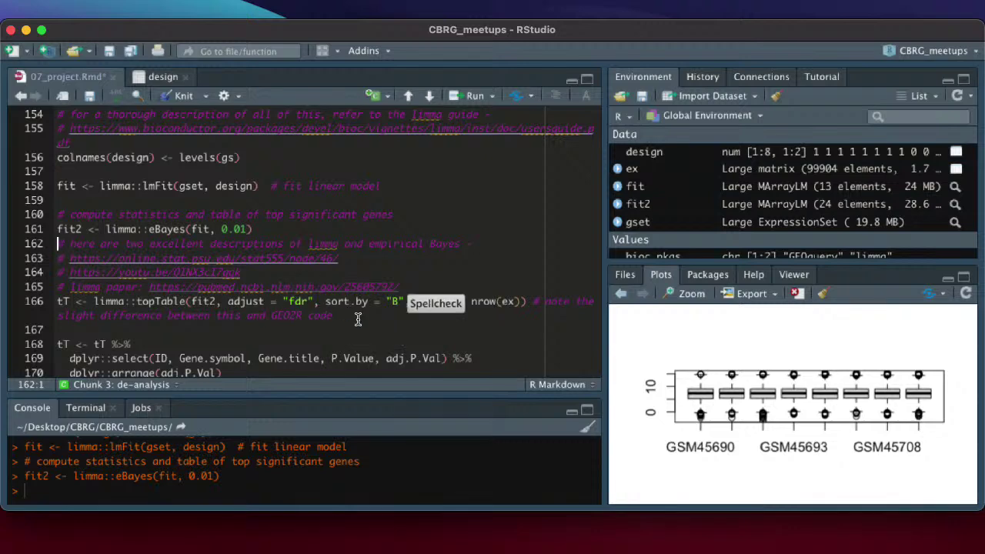
{"action": "left_click", "coordinate": [389, 302]}
{"action": "left_click", "coordinate": [375, 301]}
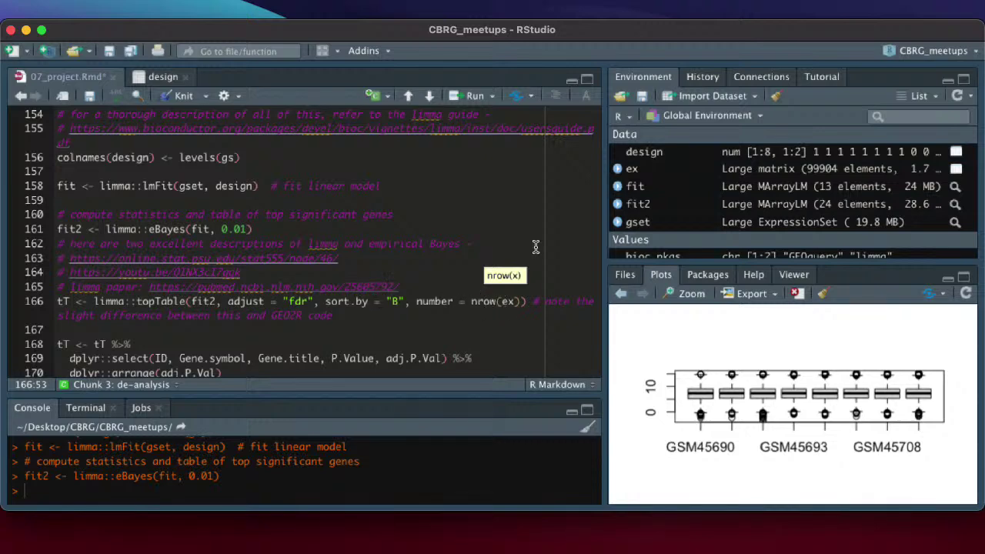
{"action": "left_click", "coordinate": [488, 301]}
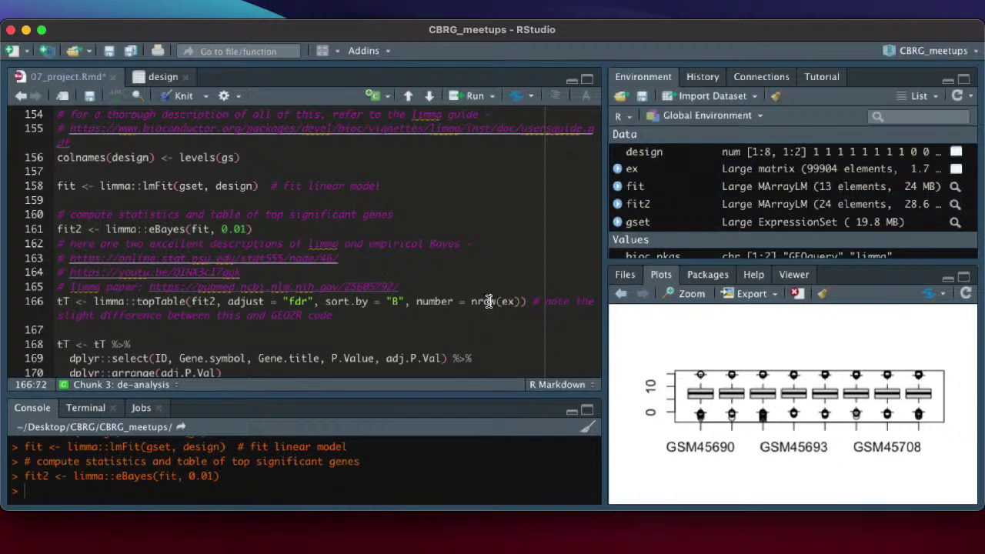
{"action": "key", "text": "super+Return"}
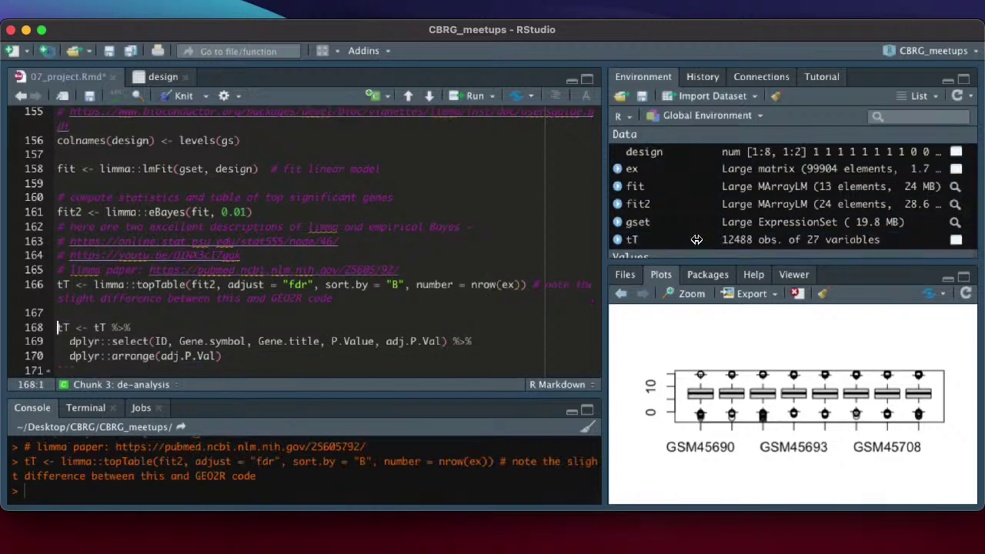
- View the full tT table, look through its gene annotation columns, and close the table
{"action": "left_click", "coordinate": [655, 241]}
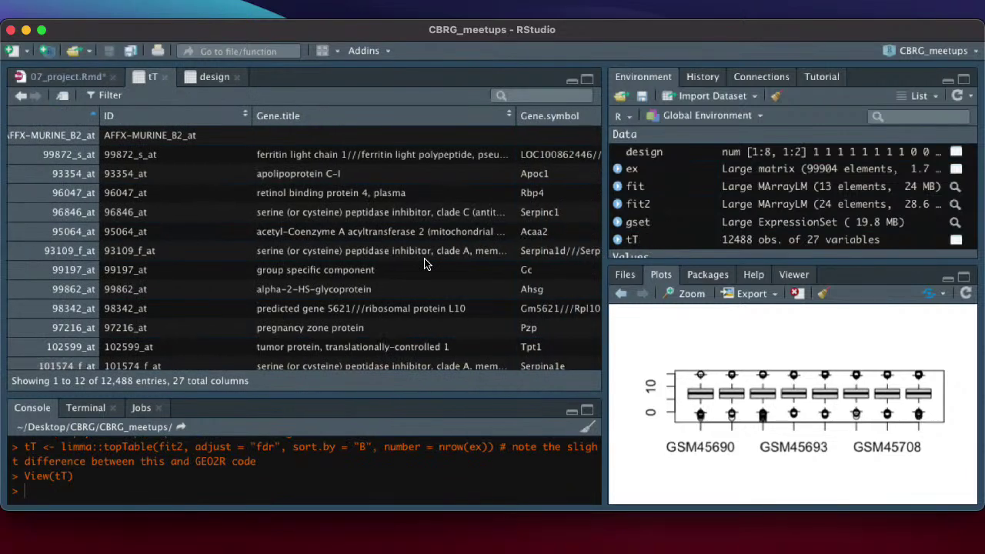
{"action": "scroll", "coordinate": [424, 264], "scroll_direction": "right", "scroll_amount": 5}
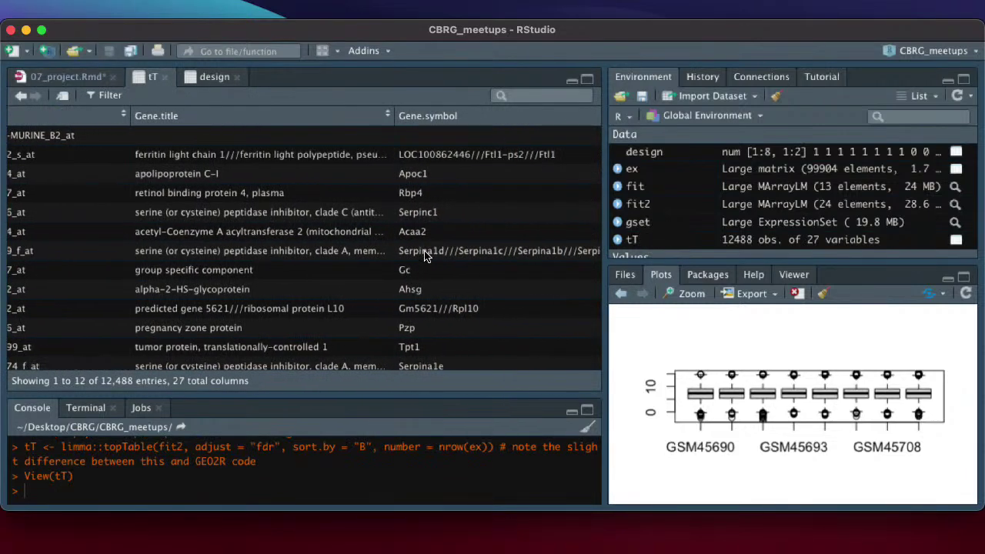
{"action": "scroll", "coordinate": [424, 256], "scroll_direction": "right", "scroll_amount": 20}
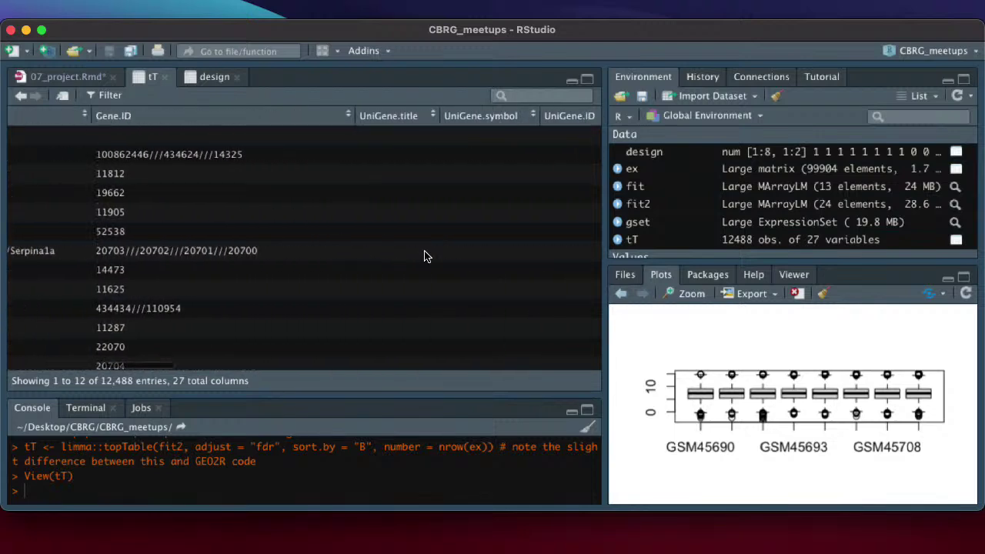
{"action": "scroll", "coordinate": [424, 256], "scroll_direction": "right", "scroll_amount": 20}
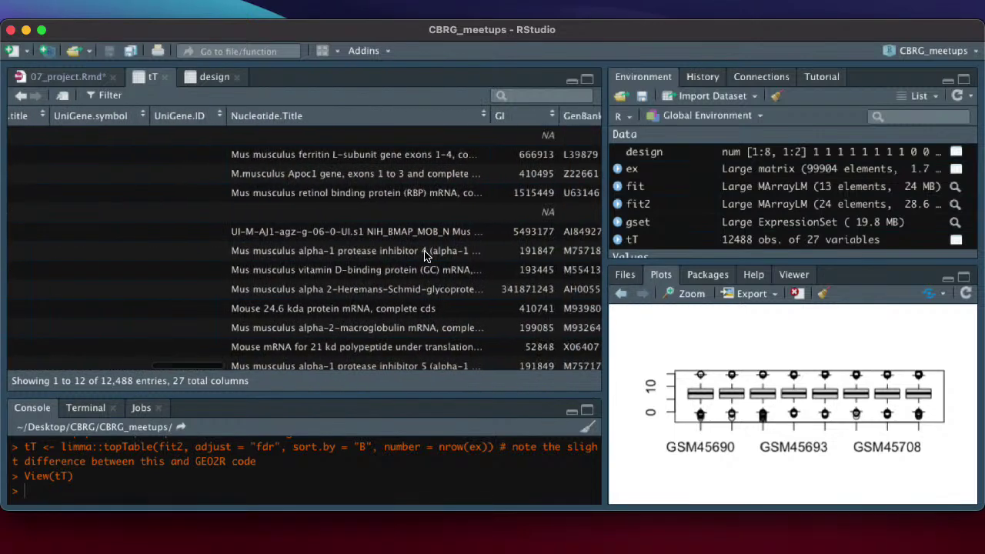
{"action": "scroll", "coordinate": [424, 257], "scroll_direction": "right", "scroll_amount": 2}
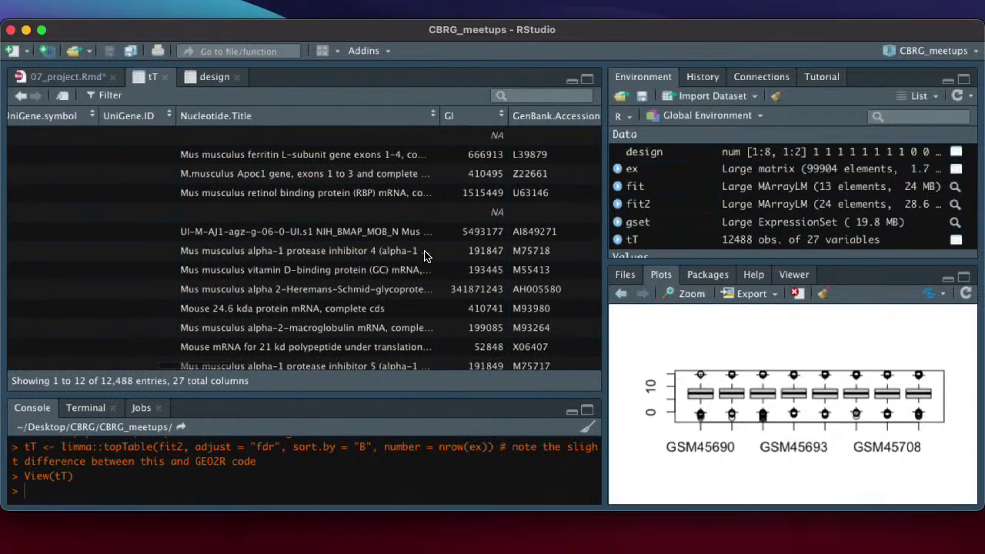
{"action": "left_click", "coordinate": [164, 77]}
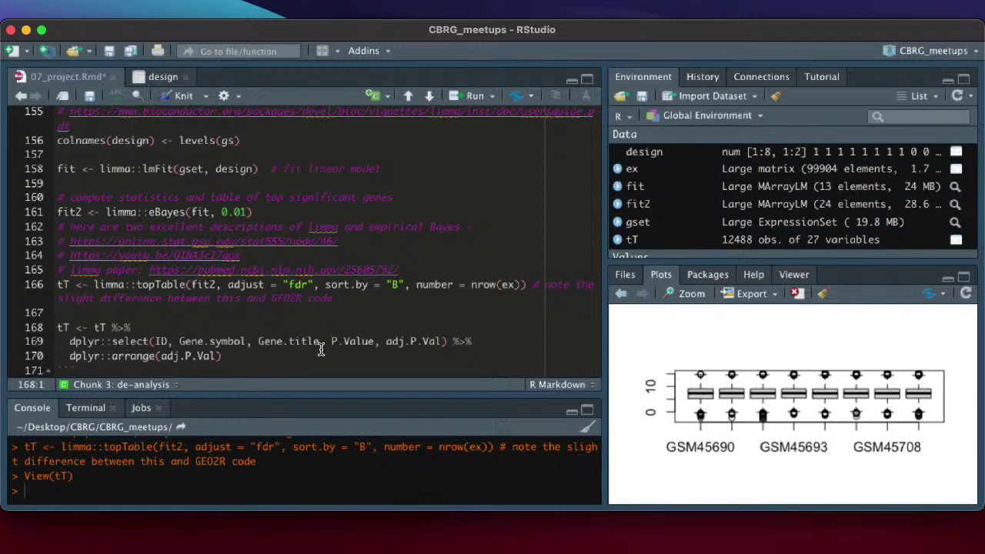
- Run lines 168–170 to reduce tT to ID, Gene.symbol, Gene.title, P.Value and adj.P.Val, arranged by adj.P.Val
{"action": "left_click", "coordinate": [235, 356]}
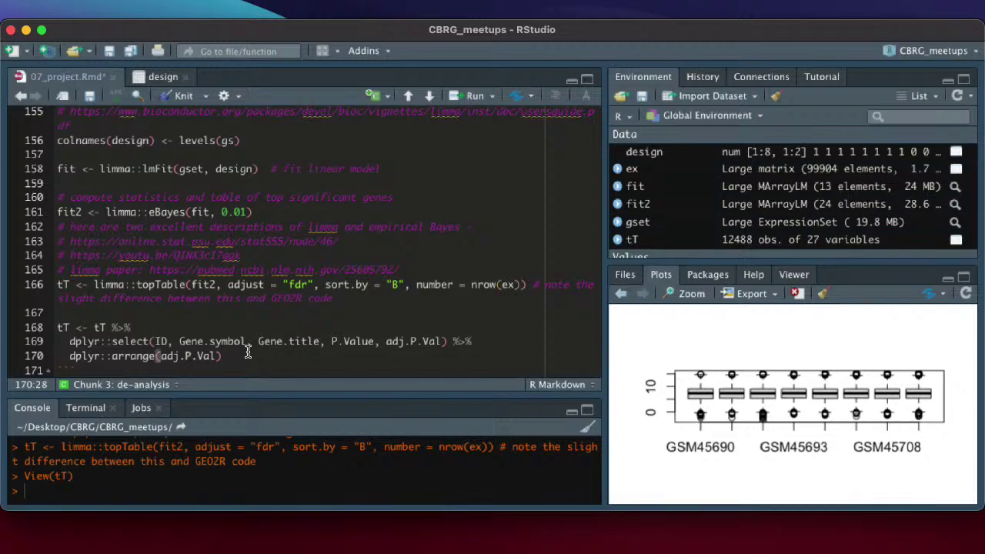
{"action": "key", "text": "super+Return"}
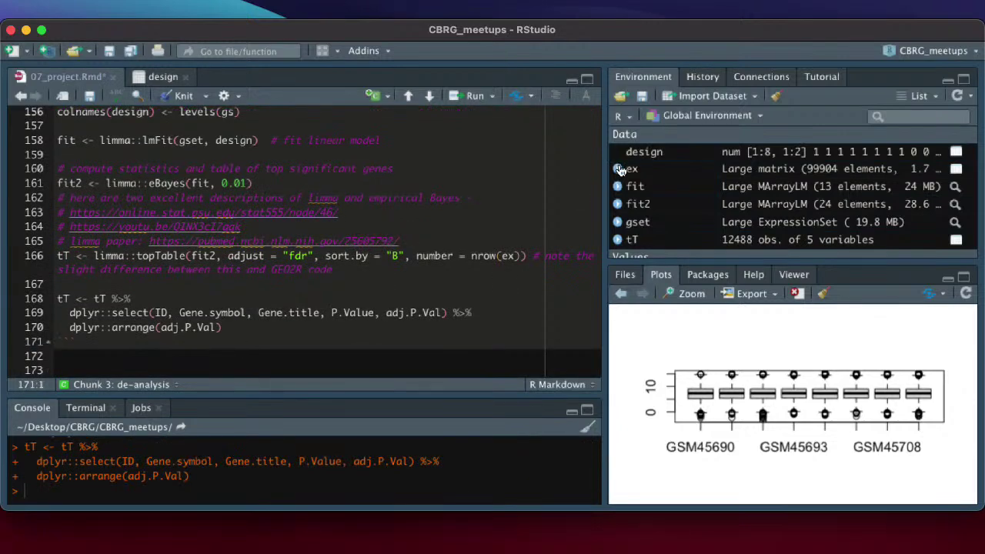
- View the reduced tT table and examine its ID, Gene.symbol, Gene.title, P.Value and adj.P.Val columns
{"action": "left_click", "coordinate": [632, 239]}
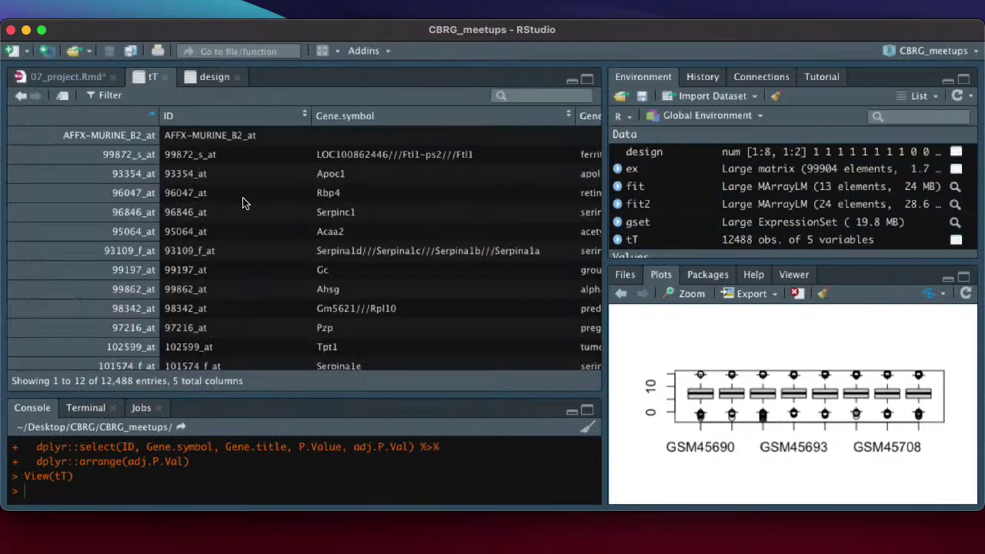
{"action": "scroll", "coordinate": [243, 202], "scroll_direction": "right", "scroll_amount": 3}
{"action": "scroll", "coordinate": [190, 201], "scroll_direction": "right", "scroll_amount": 1}
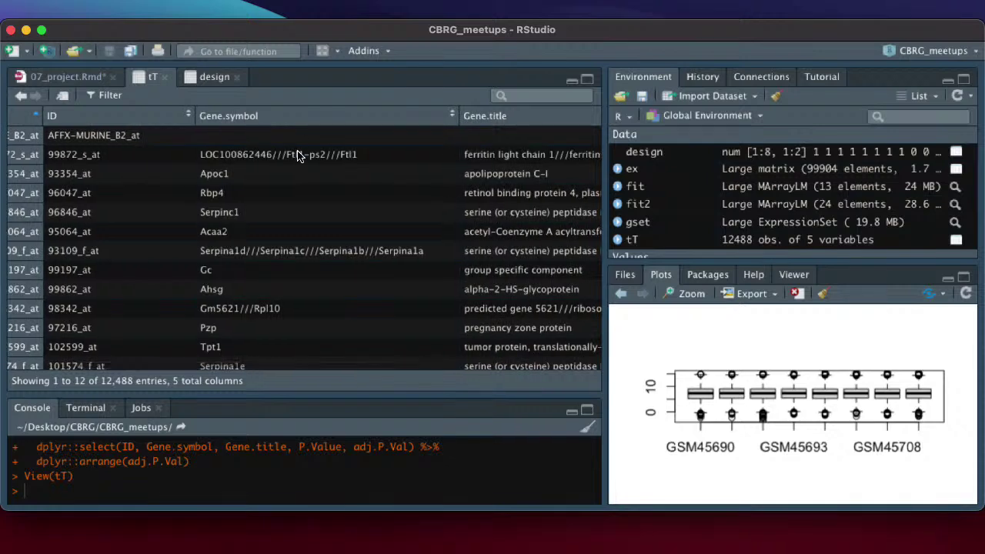
{"action": "scroll", "coordinate": [226, 285], "scroll_direction": "right", "scroll_amount": 3}
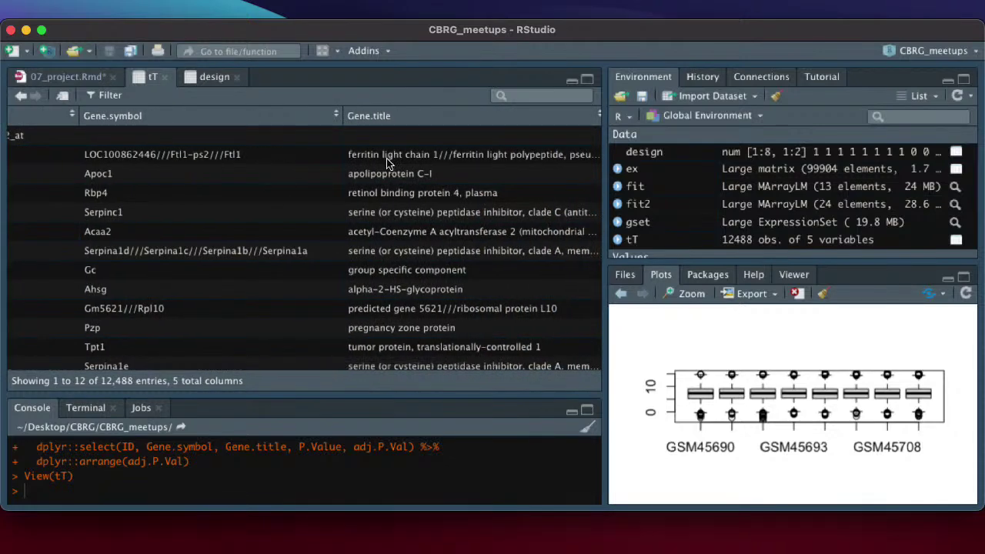
{"action": "scroll", "coordinate": [331, 221], "scroll_direction": "right", "scroll_amount": 4}
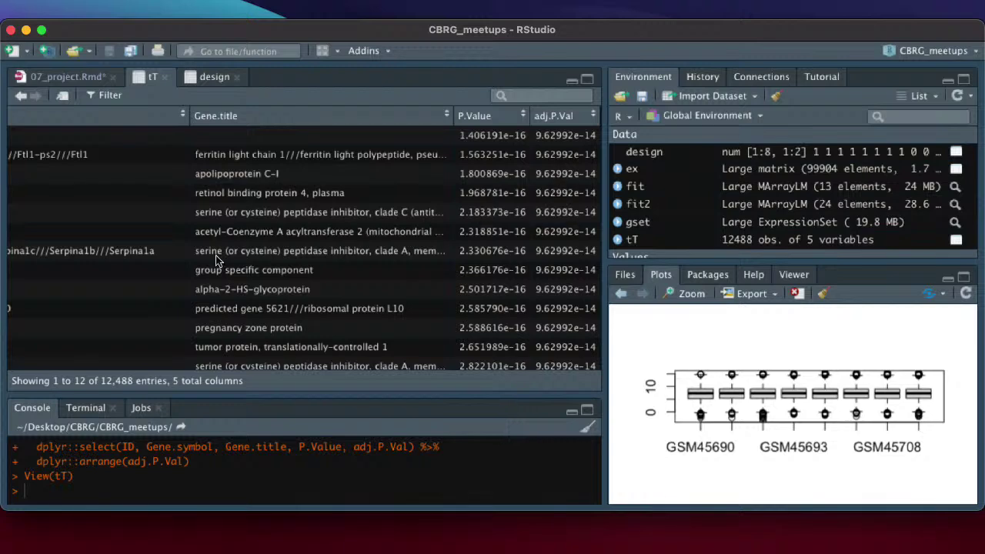
{"action": "scroll", "coordinate": [216, 261], "scroll_direction": "left", "scroll_amount": 4}
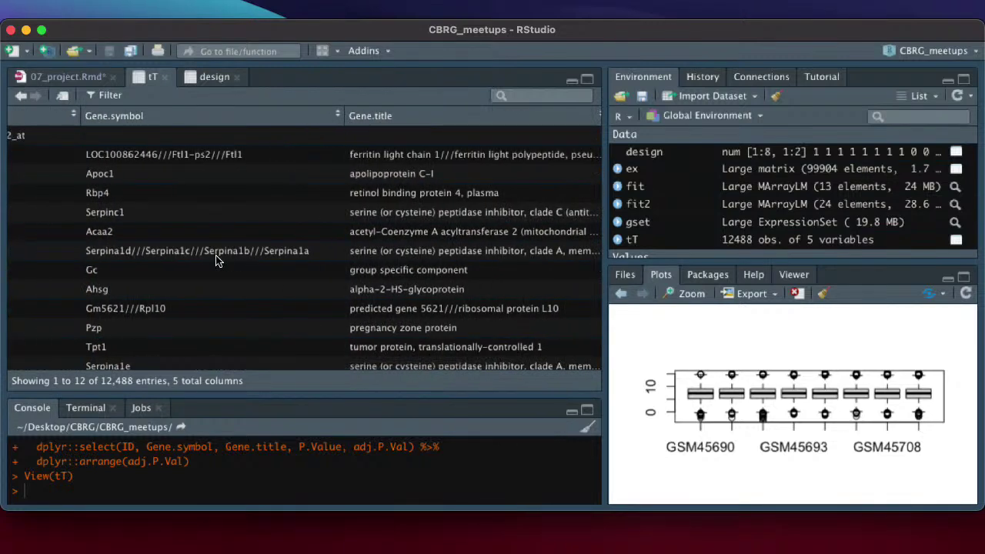
{"action": "scroll", "coordinate": [216, 261], "scroll_direction": "left", "scroll_amount": 3}
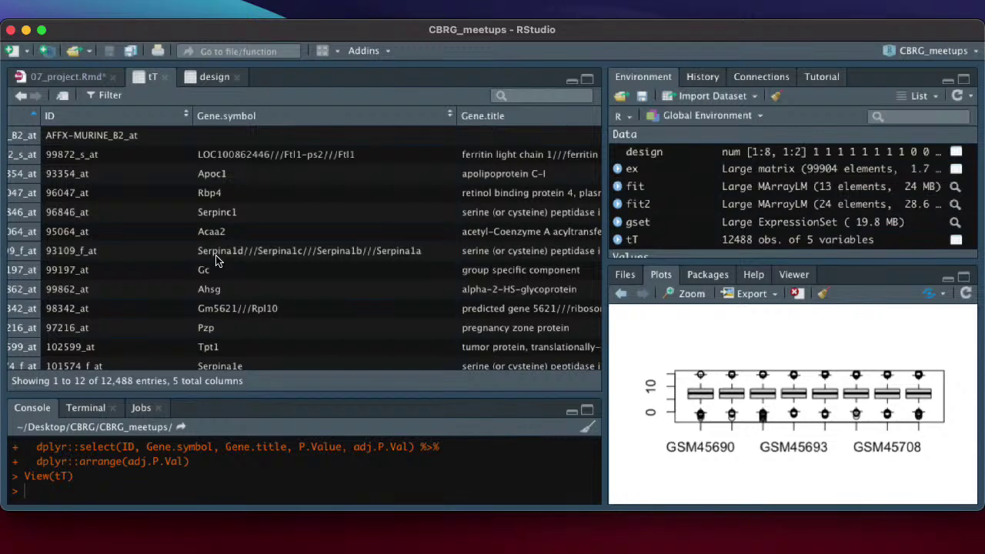
{"action": "scroll", "coordinate": [211, 193], "scroll_direction": "left", "scroll_amount": 1}
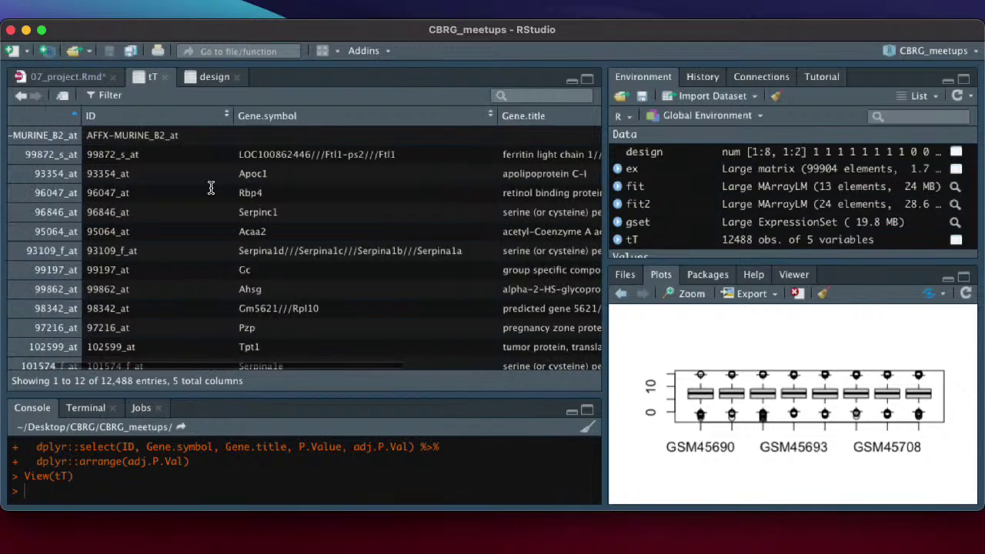
{"action": "scroll", "coordinate": [211, 192], "scroll_direction": "right", "scroll_amount": 2}
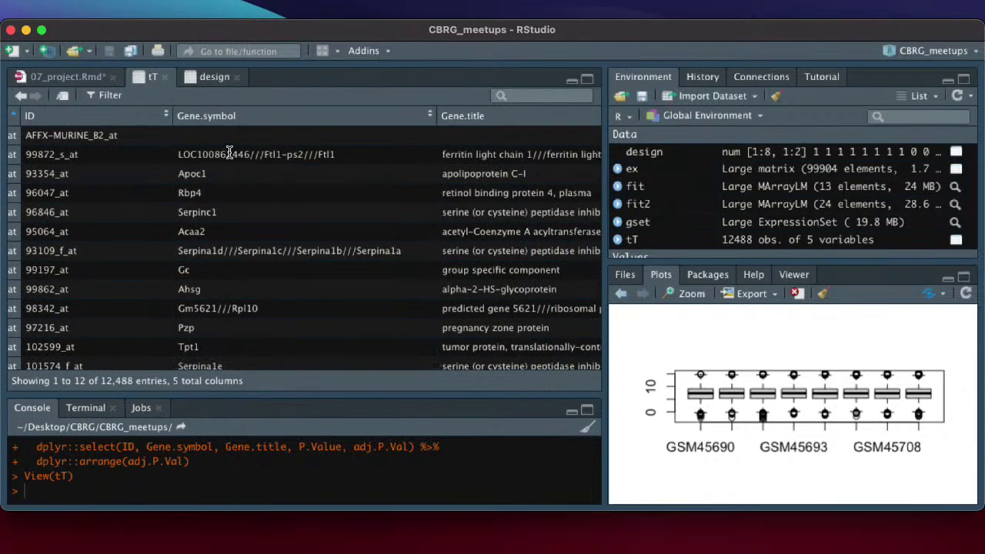
{"action": "scroll", "coordinate": [242, 158], "scroll_direction": "right", "scroll_amount": 4}
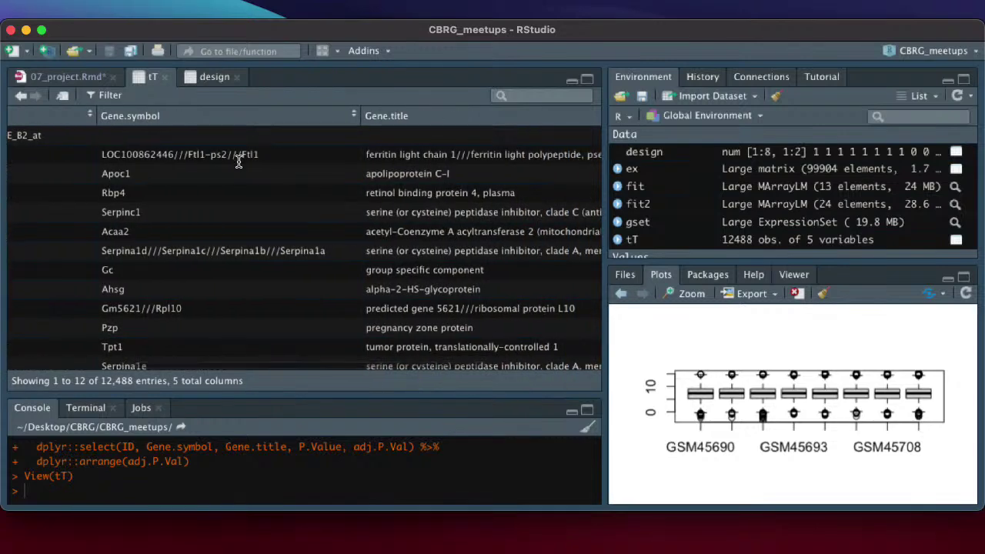
- Switch to the GEO2R page for GSE2431 in Chrome, collapse the Samples list and examine the plots and top differentially expressed genes
{"action": "scroll", "coordinate": [239, 160], "scroll_direction": "left", "scroll_amount": 10}
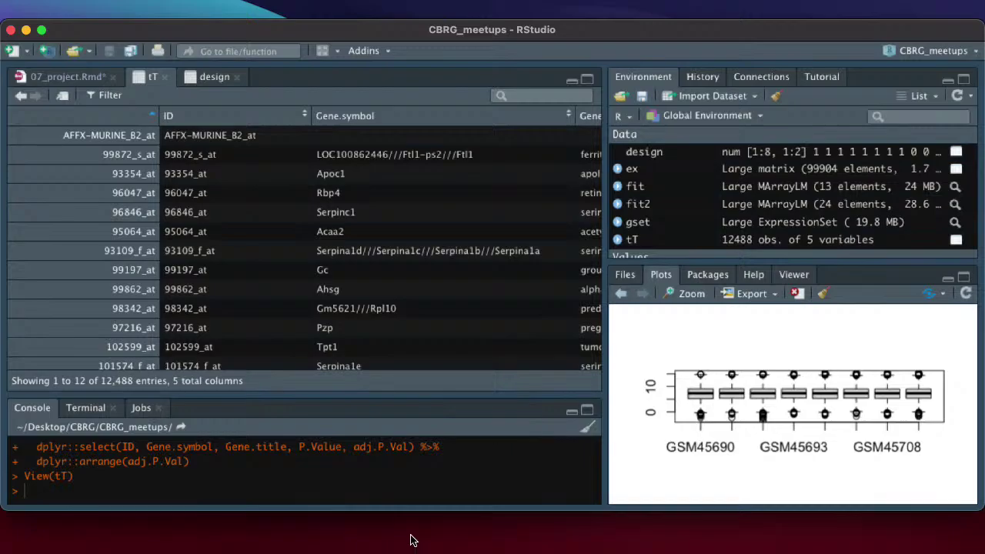
{"action": "key", "text": "super+Tab"}
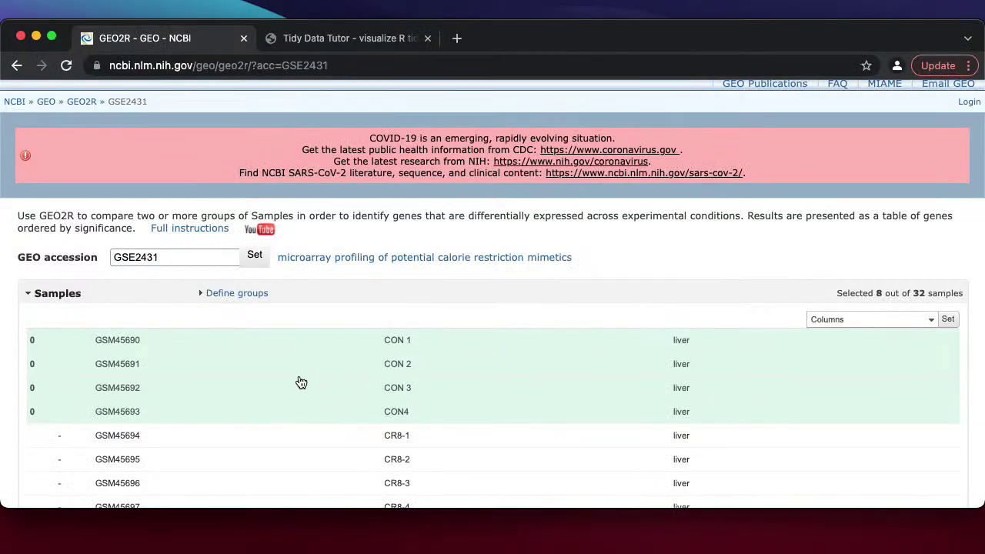
{"action": "scroll", "coordinate": [301, 381], "scroll_direction": "down", "scroll_amount": 5}
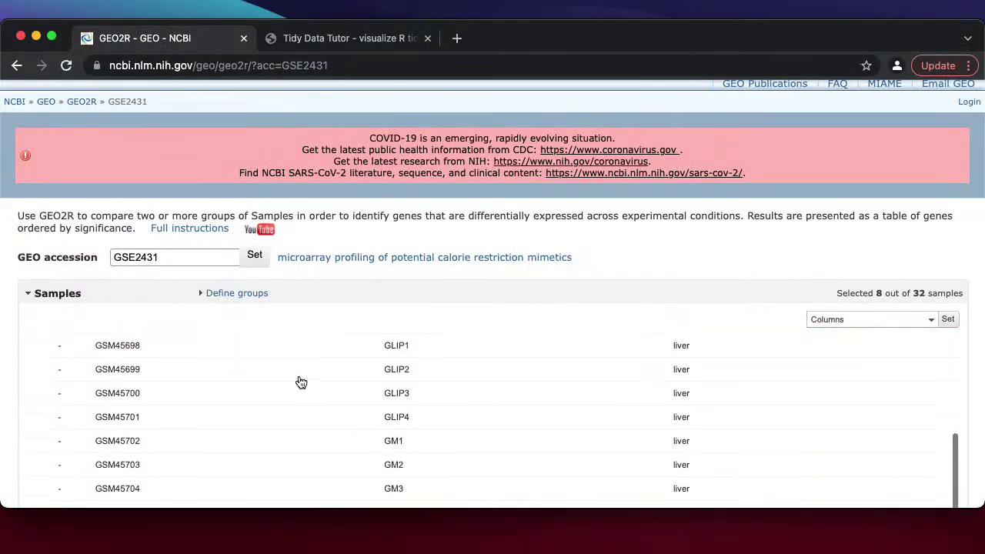
{"action": "left_click", "coordinate": [27, 294]}
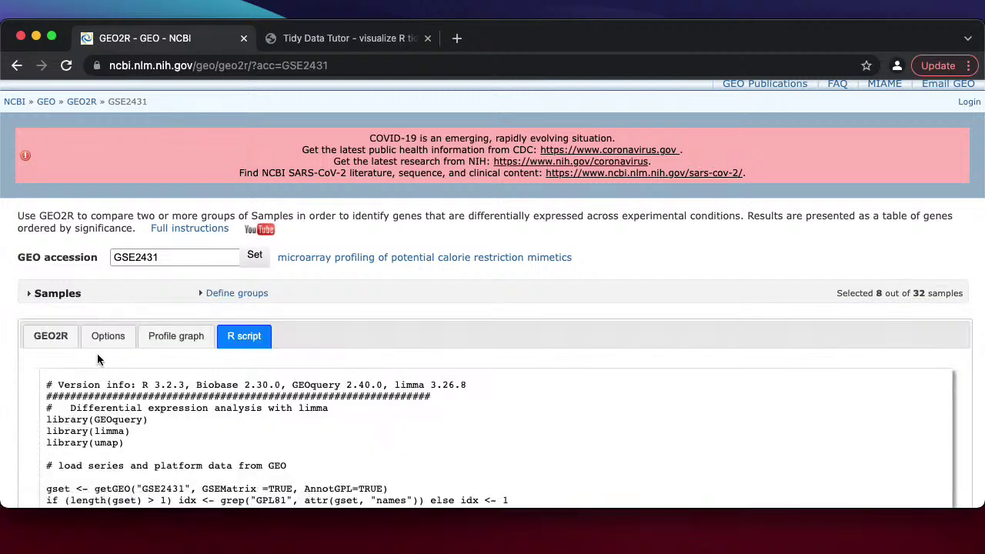
{"action": "left_click", "coordinate": [41, 341]}
{"action": "scroll", "coordinate": [247, 422], "scroll_direction": "down", "scroll_amount": 5}
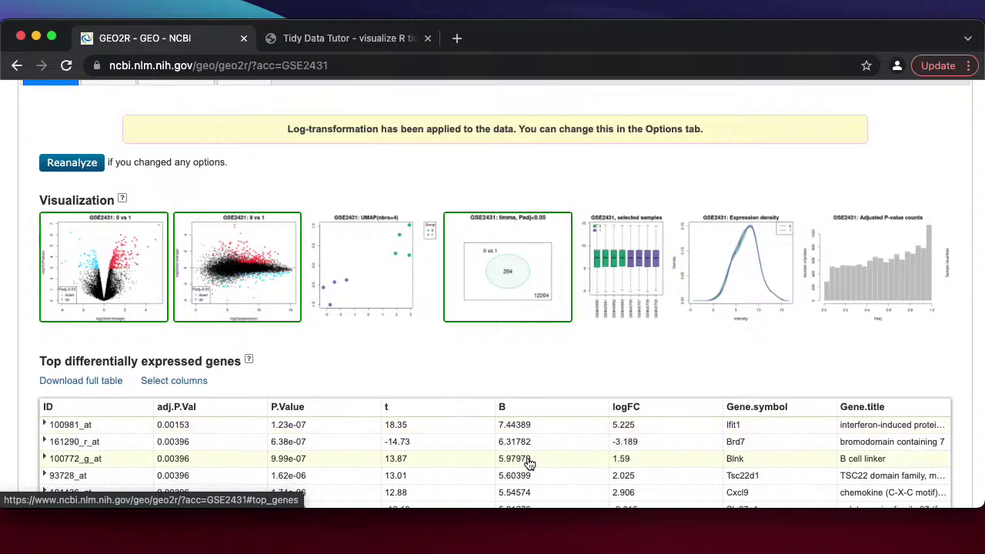
{"action": "scroll", "coordinate": [529, 463], "scroll_direction": "up", "scroll_amount": 1}
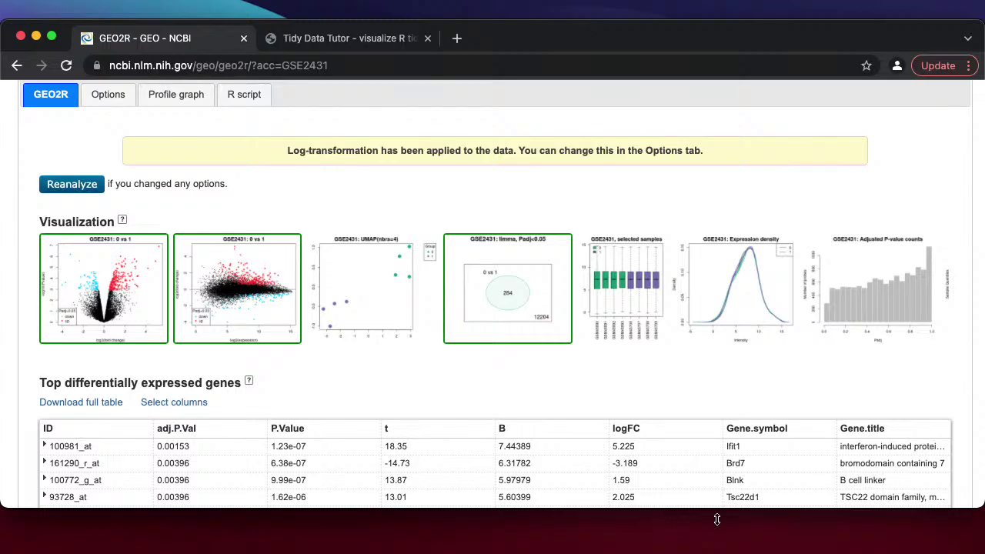
- Switch back to RStudio and check the tT table's gene and P-value columns against the GEO2R results
{"action": "key", "text": "super+Tab"}
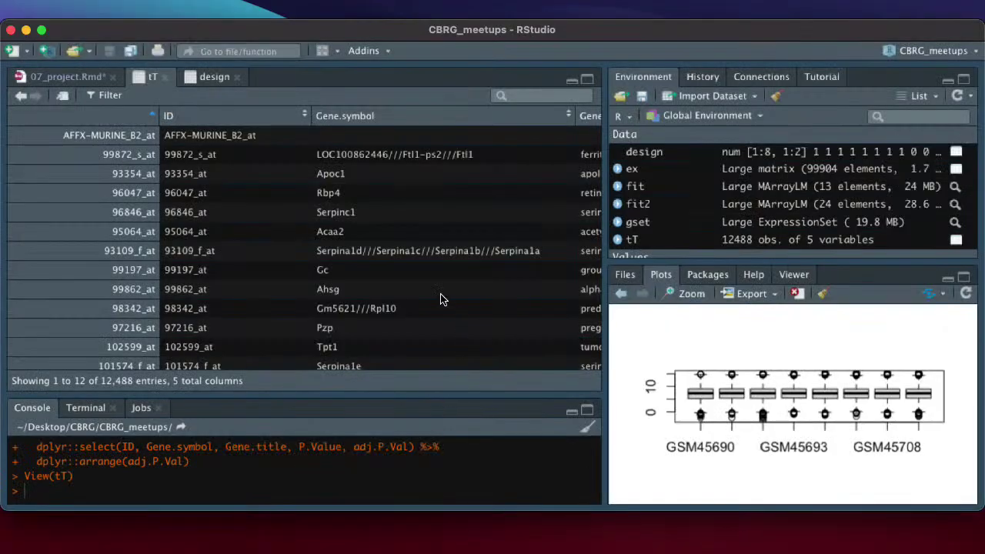
{"action": "scroll", "coordinate": [358, 248], "scroll_direction": "right", "scroll_amount": 3}
{"action": "scroll", "coordinate": [358, 247], "scroll_direction": "right", "scroll_amount": 8}
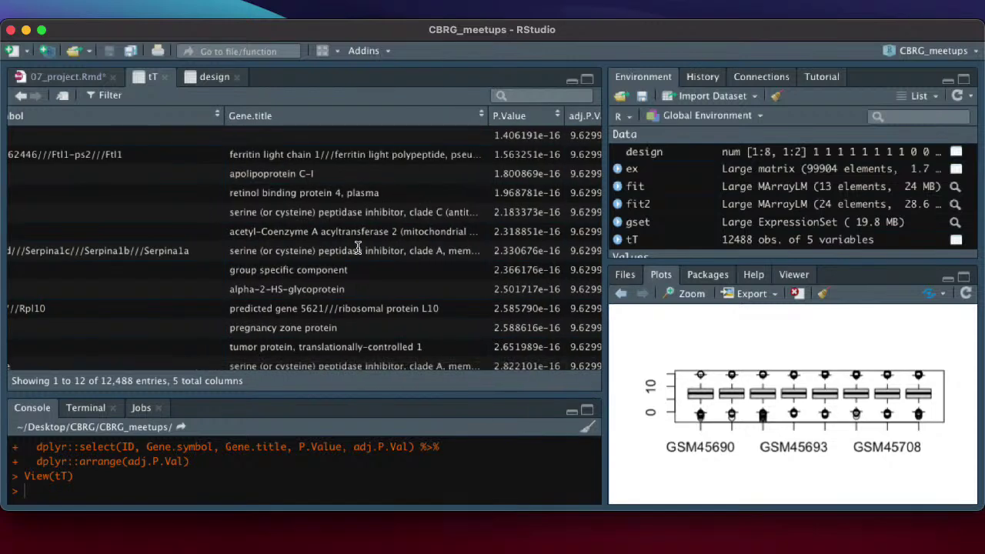
{"action": "scroll", "coordinate": [358, 248], "scroll_direction": "left", "scroll_amount": 10}
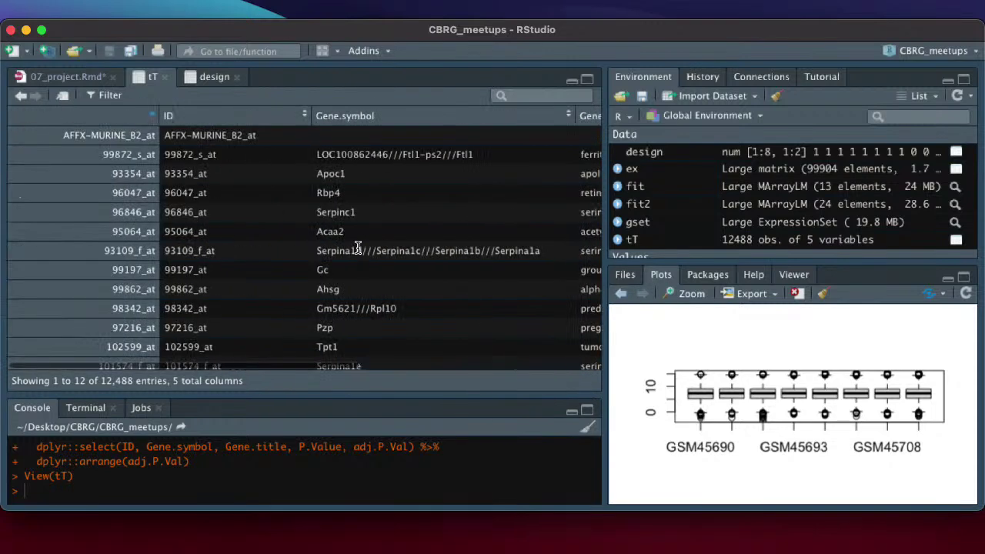
- Return to 07_project.Rmd and review the de-analysis chunk from the tT code back to the group assignment
{"action": "left_click", "coordinate": [58, 83]}
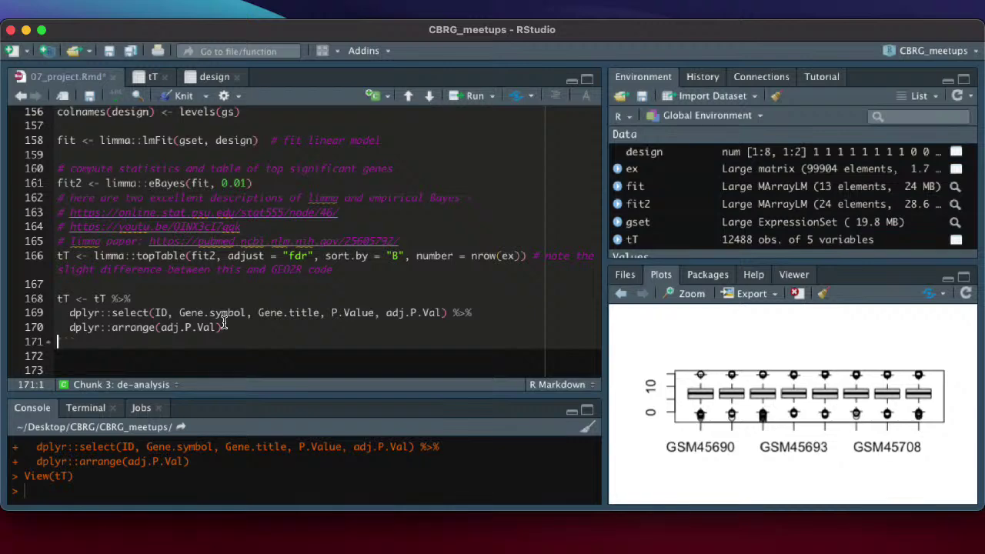
{"action": "scroll", "coordinate": [223, 323], "scroll_direction": "up", "scroll_amount": 5}
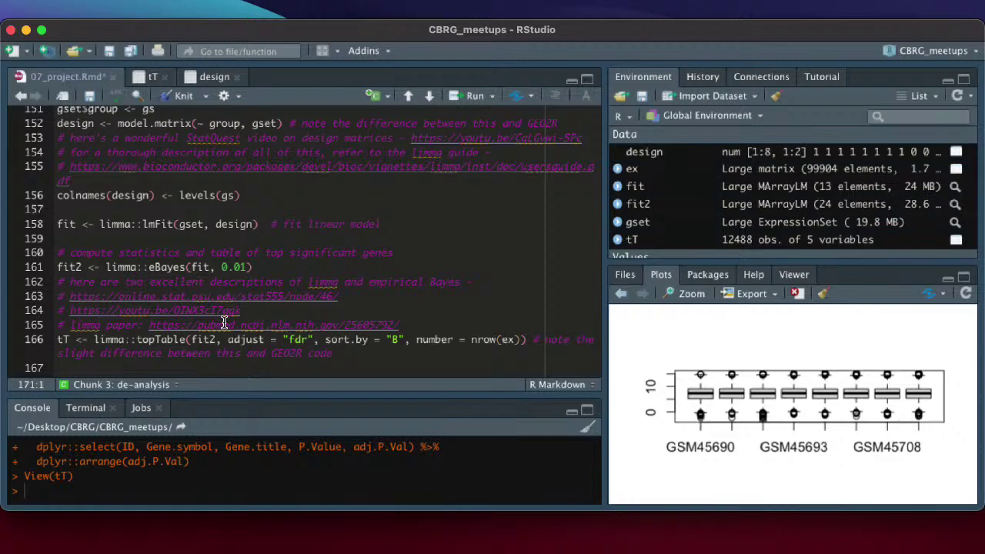
{"action": "scroll", "coordinate": [206, 254], "scroll_direction": "up", "scroll_amount": 5}
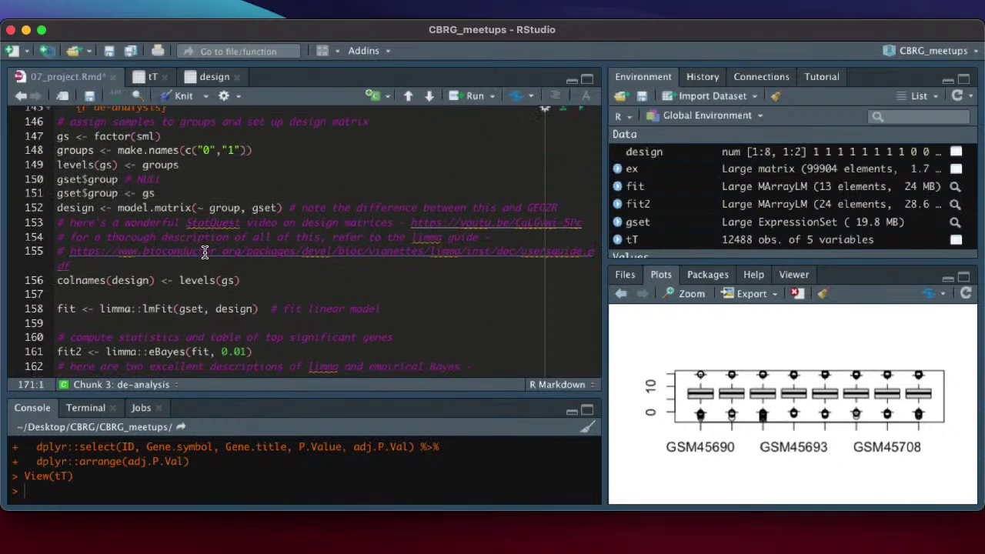
{"action": "scroll", "coordinate": [142, 200], "scroll_direction": "up", "scroll_amount": 3}
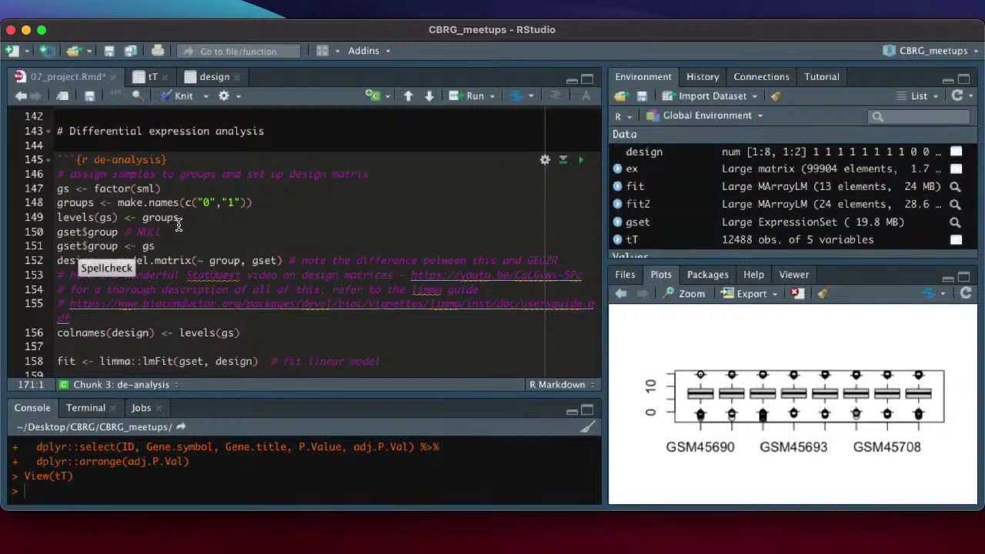
- Switch to GEO2R in Chrome, look over its results again and show the analysis options
{"action": "left_click", "coordinate": [415, 538]}
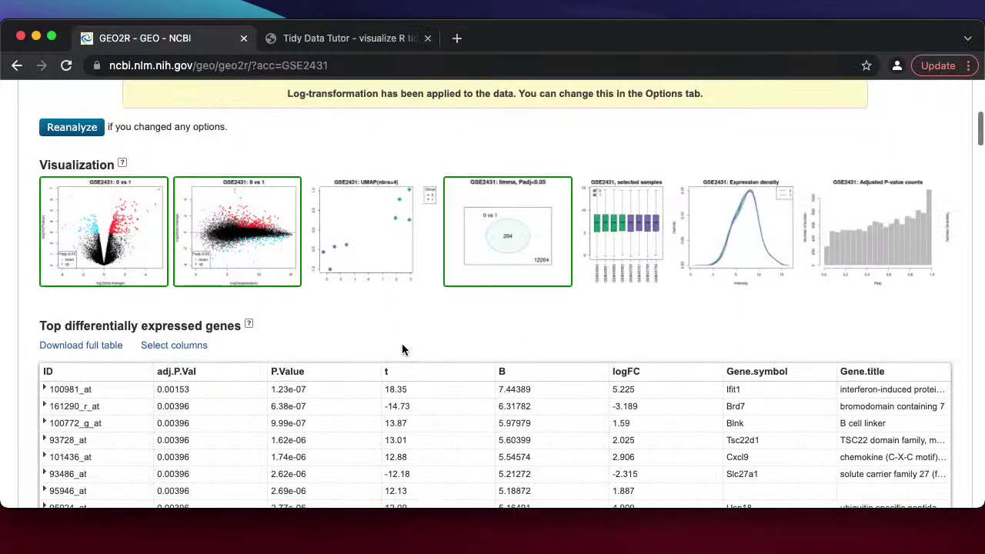
{"action": "scroll", "coordinate": [402, 350], "scroll_direction": "down", "scroll_amount": 1}
{"action": "scroll", "coordinate": [402, 350], "scroll_direction": "up", "scroll_amount": 3}
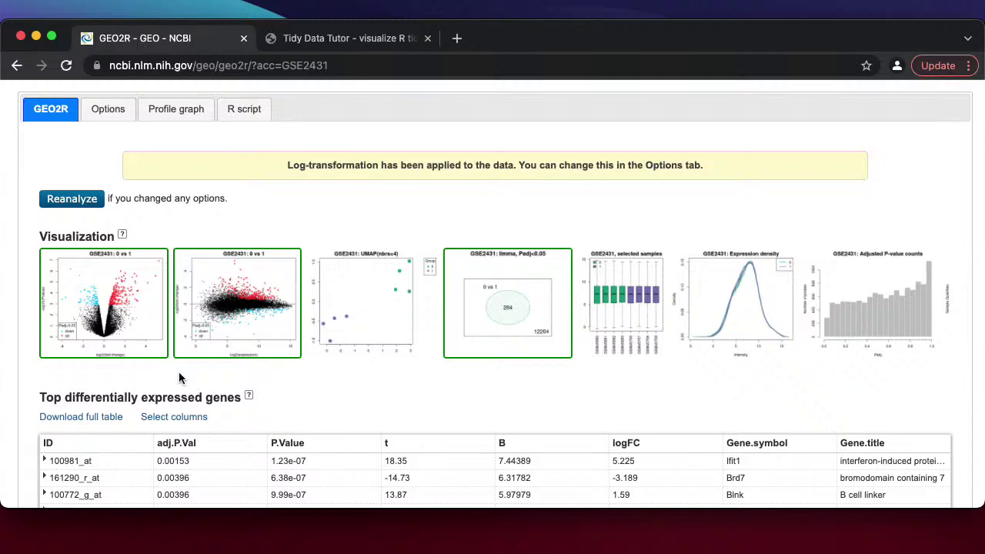
{"action": "scroll", "coordinate": [123, 352], "scroll_direction": "up", "scroll_amount": 3}
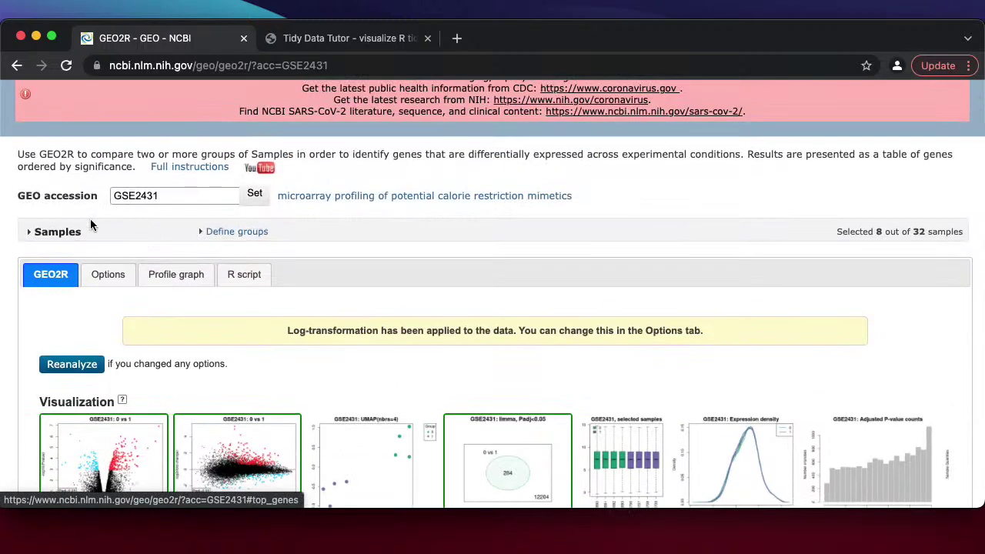
{"action": "left_click", "coordinate": [107, 277]}
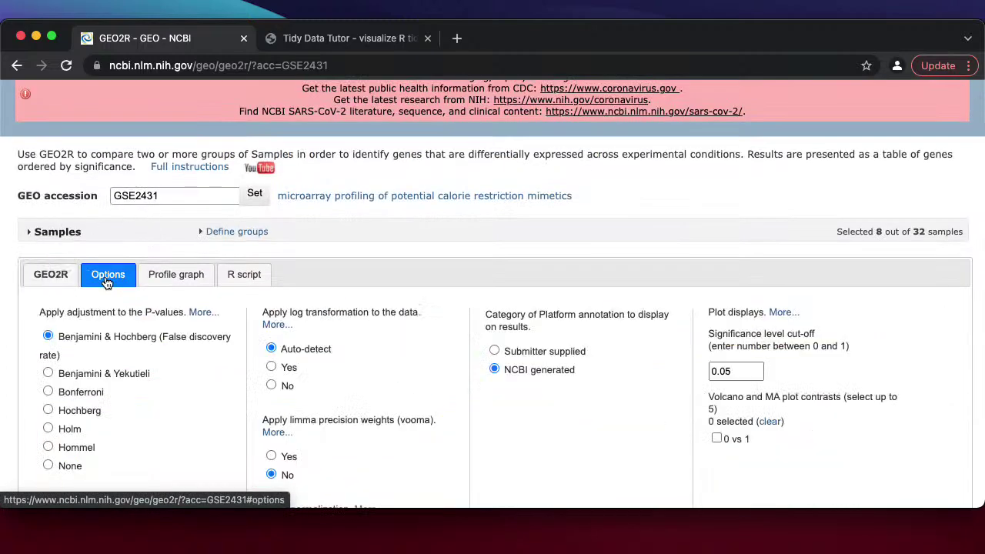
- Show GEO2R's R script and read its code from the sample grouping and design matrix through the topTable call
{"action": "left_click", "coordinate": [241, 278]}
{"action": "scroll", "coordinate": [349, 440], "scroll_direction": "down", "scroll_amount": 2}
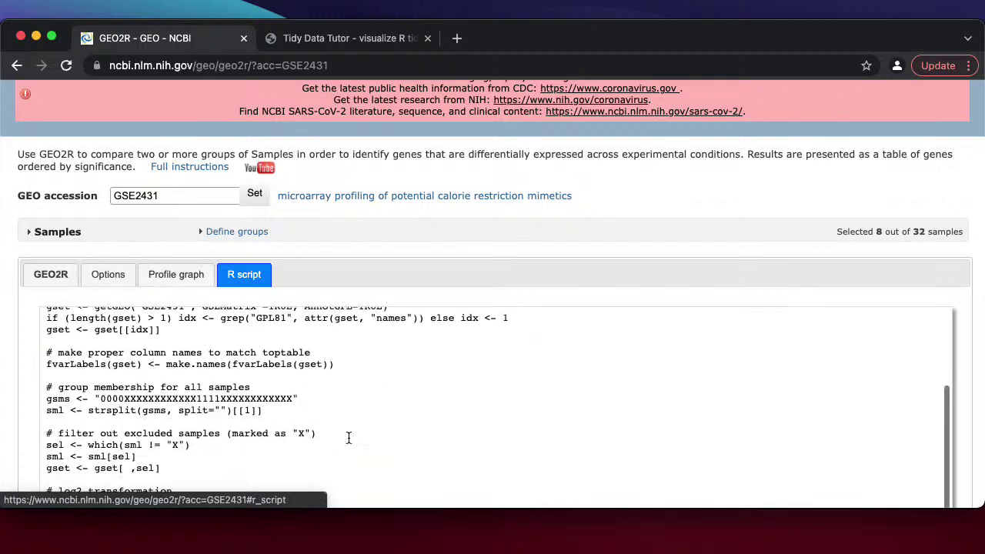
{"action": "scroll", "coordinate": [347, 437], "scroll_direction": "down", "scroll_amount": 5}
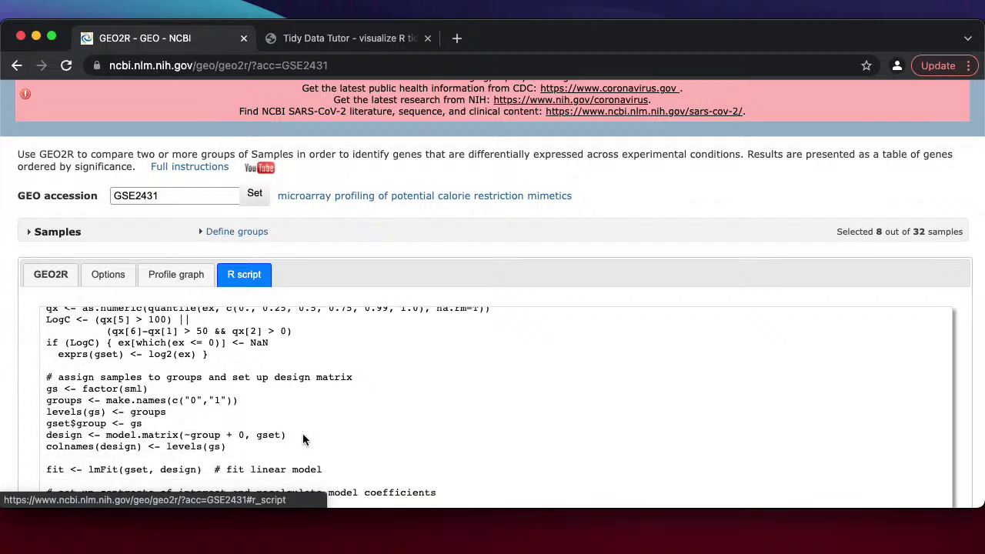
{"action": "scroll", "coordinate": [511, 417], "scroll_direction": "down", "scroll_amount": 3}
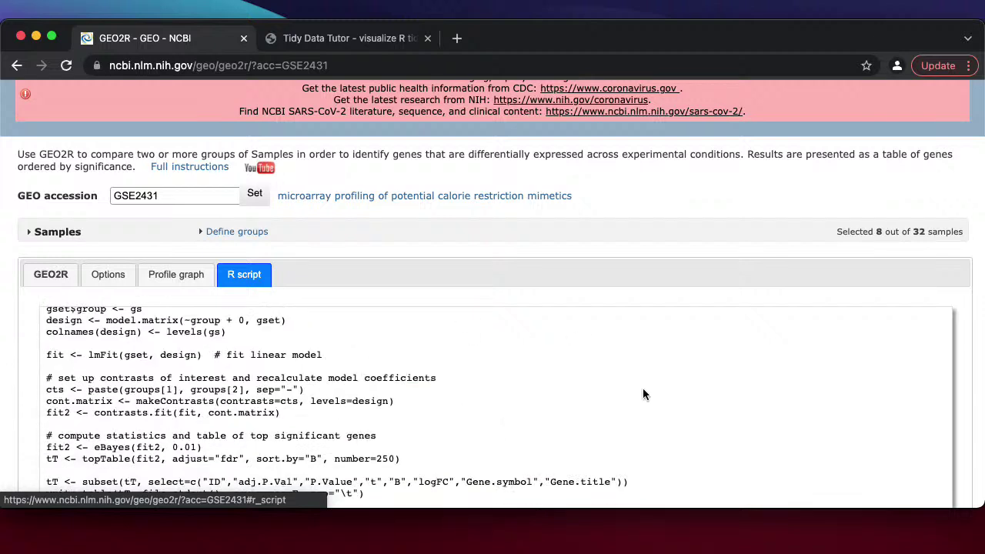
{"action": "scroll", "coordinate": [645, 394], "scroll_direction": "down", "scroll_amount": 1}
{"action": "scroll", "coordinate": [645, 394], "scroll_direction": "down", "scroll_amount": 1}
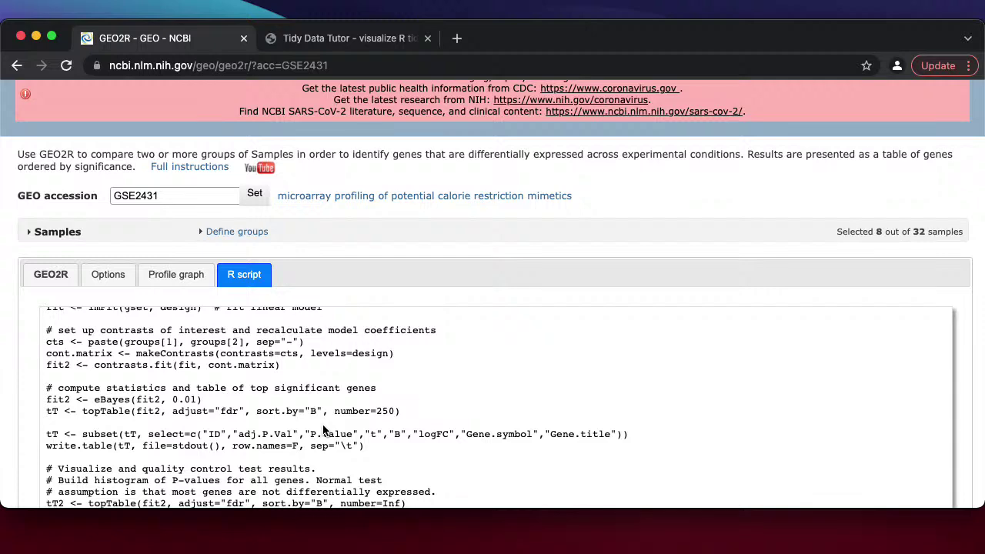
- Read the GEO2R script's visualization code for the P-value histogram, Venn diagram, Q-Q, volcano and MD plots
{"action": "scroll", "coordinate": [218, 460], "scroll_direction": "down", "scroll_amount": 5}
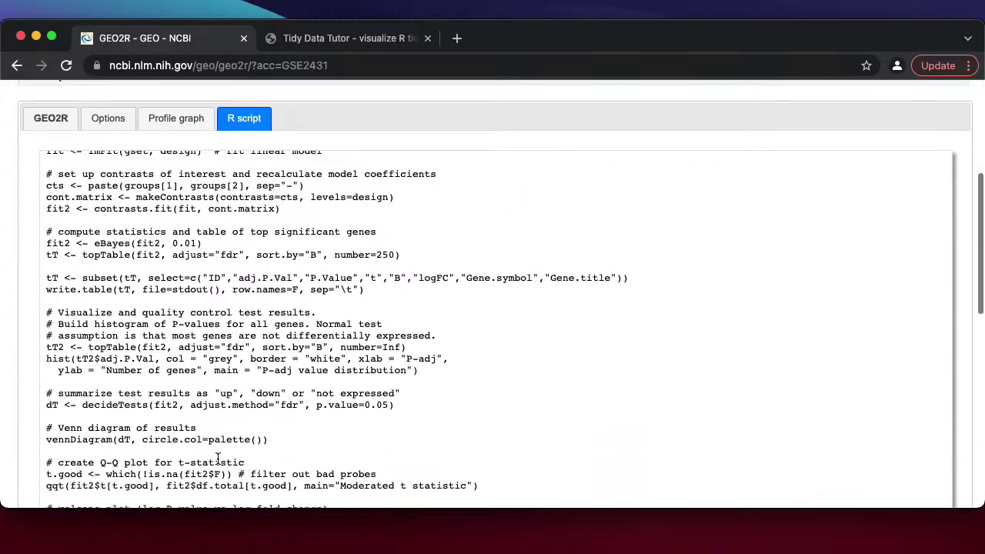
{"action": "scroll", "coordinate": [168, 400], "scroll_direction": "down", "scroll_amount": 1}
{"action": "scroll", "coordinate": [123, 427], "scroll_direction": "down", "scroll_amount": 2}
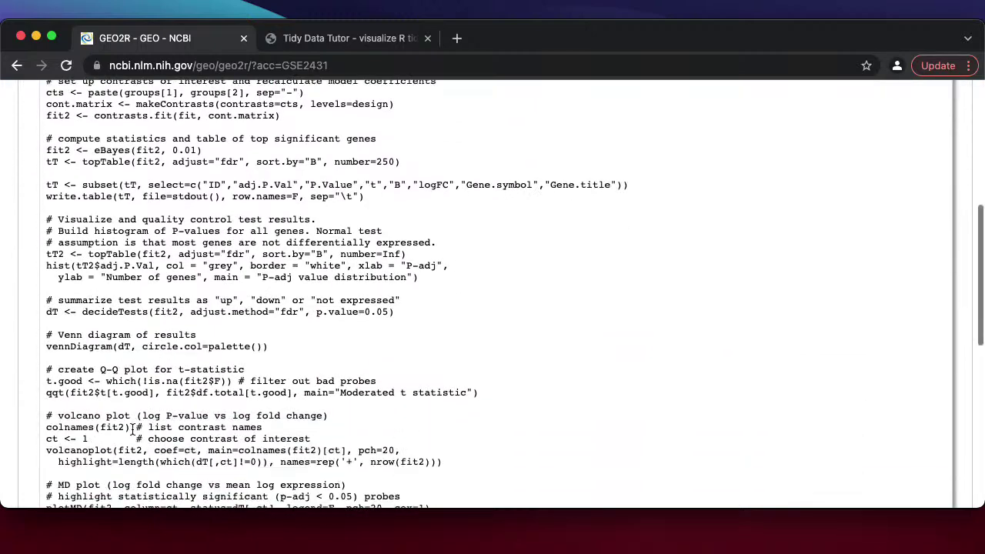
{"action": "scroll", "coordinate": [133, 428], "scroll_direction": "down", "scroll_amount": 2}
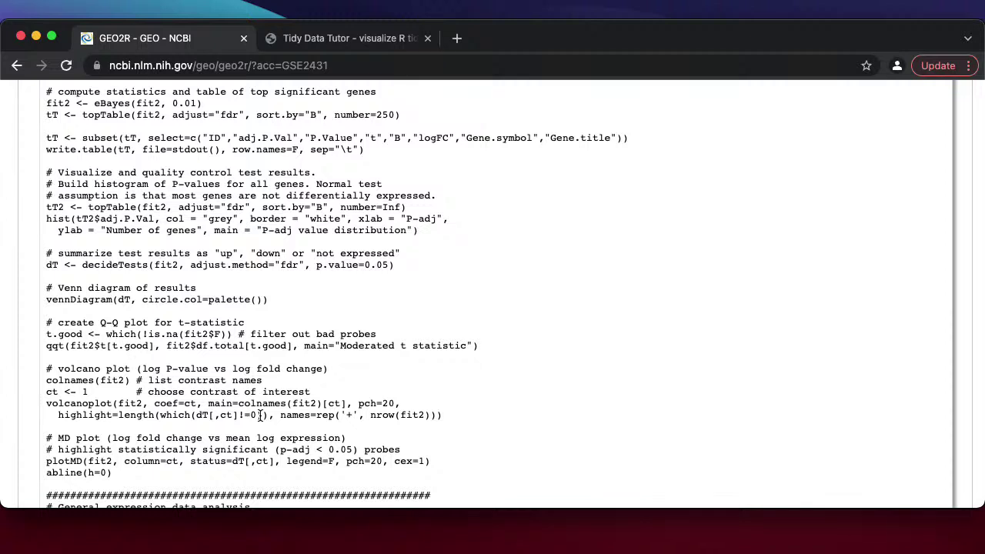
- Switch to RStudio, rerun line 113 to build sml from strsplit(gsms, split="")[[1]], and print sml in the console
{"action": "key", "text": "super+Tab"}
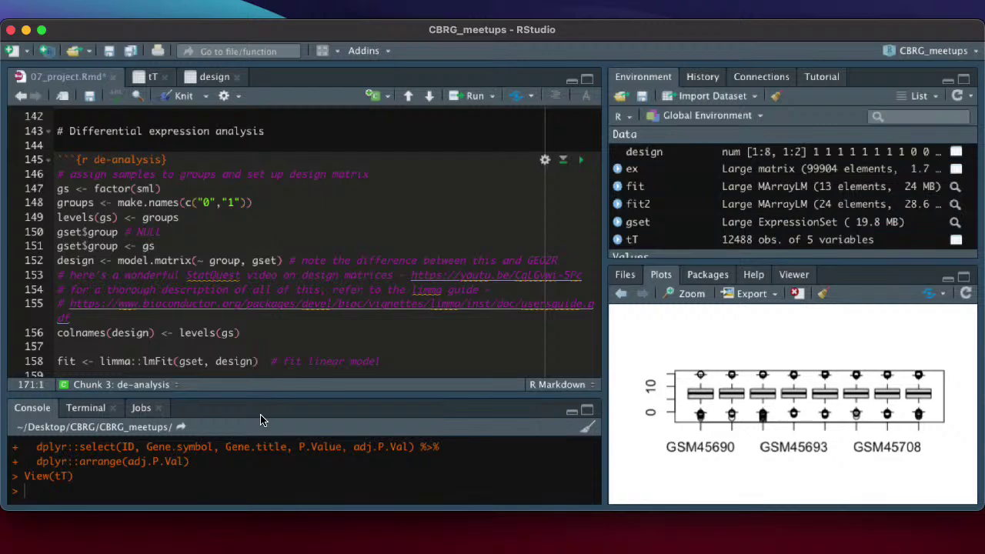
{"action": "scroll", "coordinate": [222, 277], "scroll_direction": "up", "scroll_amount": 6}
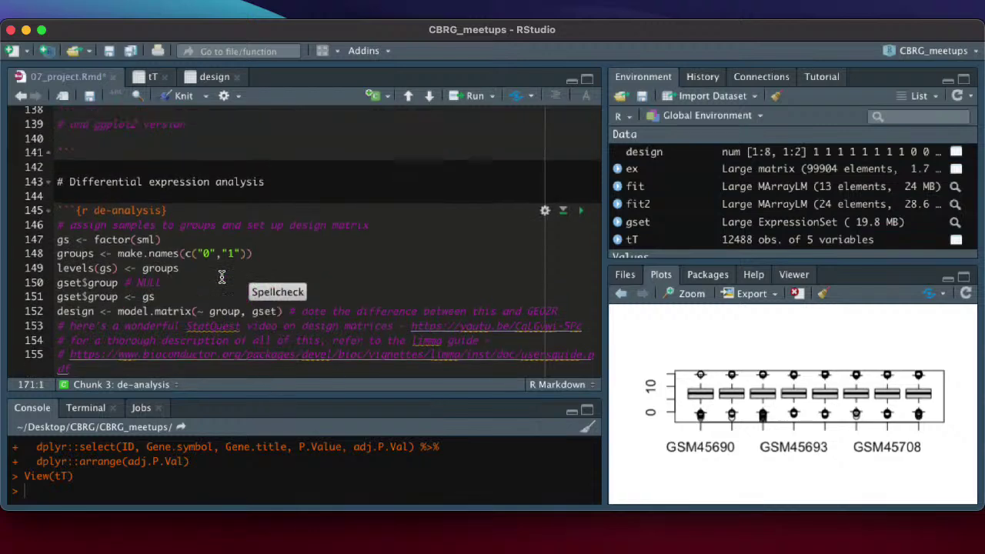
{"action": "scroll", "coordinate": [222, 277], "scroll_direction": "up", "scroll_amount": 5}
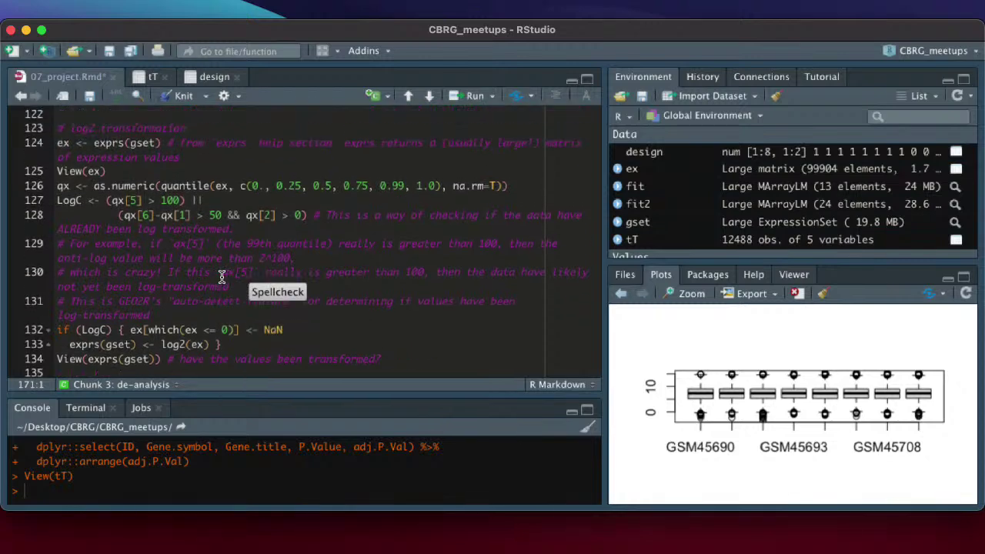
{"action": "scroll", "coordinate": [222, 277], "scroll_direction": "up", "scroll_amount": 2}
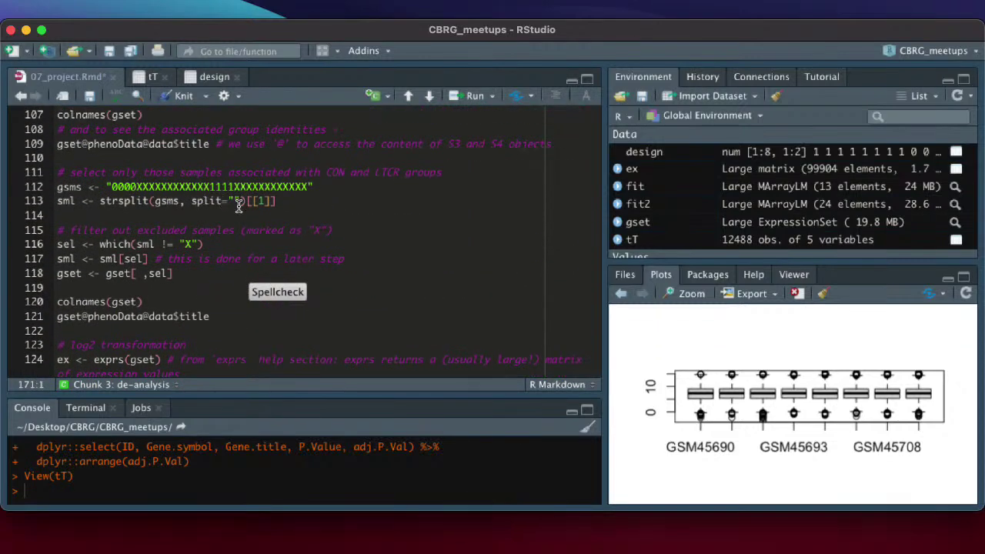
{"action": "left_click", "coordinate": [284, 199]}
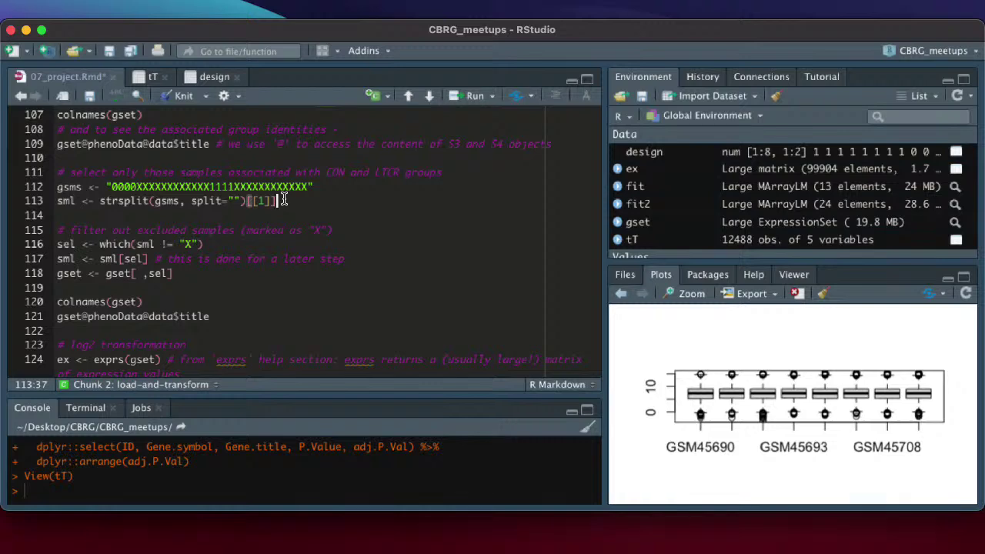
{"action": "key", "text": "super+Return"}
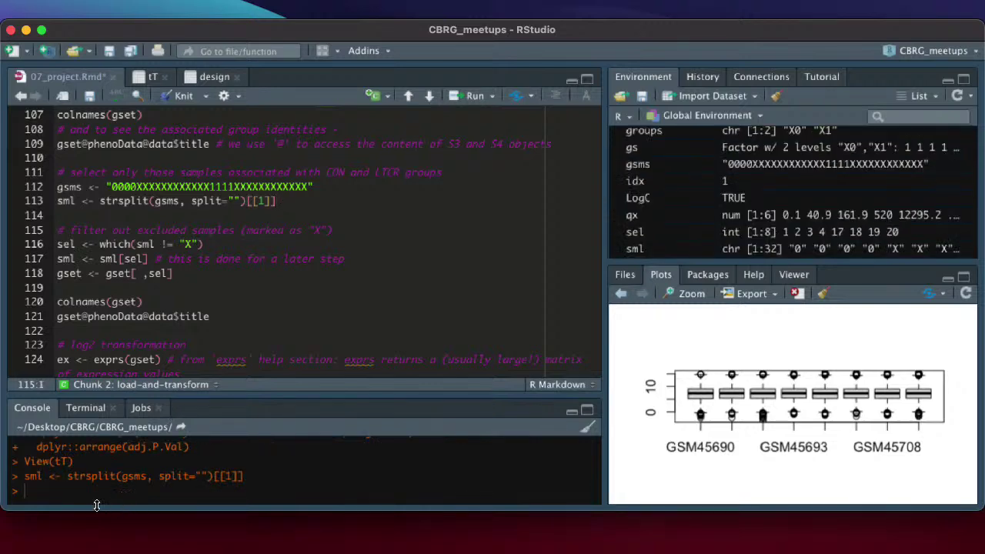
{"action": "left_click", "coordinate": [91, 498]}
{"action": "type", "text": "sml"}
{"action": "key", "text": "Return"}
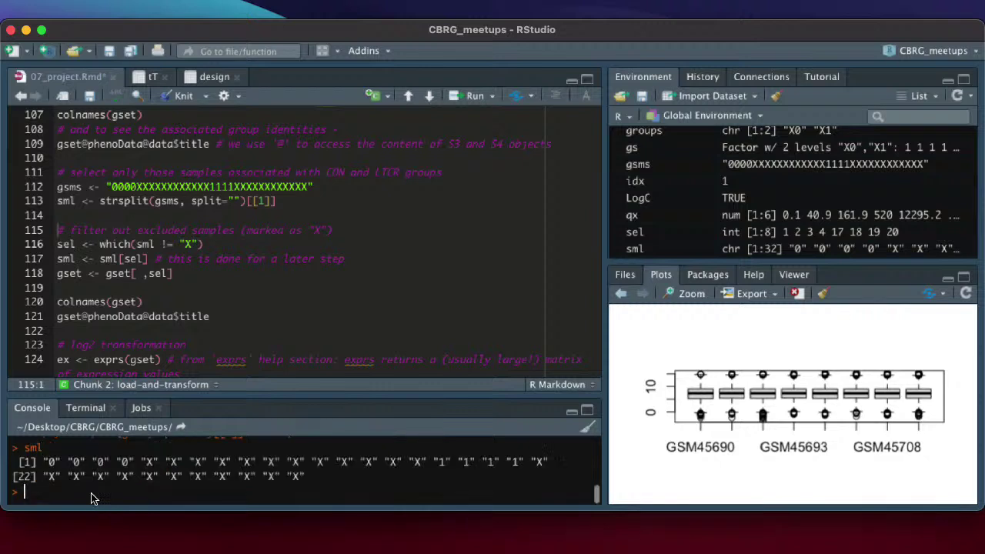
- Remove [[1]] from the strsplit call on line 113, rerun the line, and print sml to examine its list structure
{"action": "left_click", "coordinate": [279, 204]}
{"action": "key", "text": "BackSpace"}
{"action": "key", "text": "BackSpace"}
{"action": "key", "text": "BackSpace"}
{"action": "key", "text": "BackSpace"}
{"action": "key", "text": "BackSpace"}
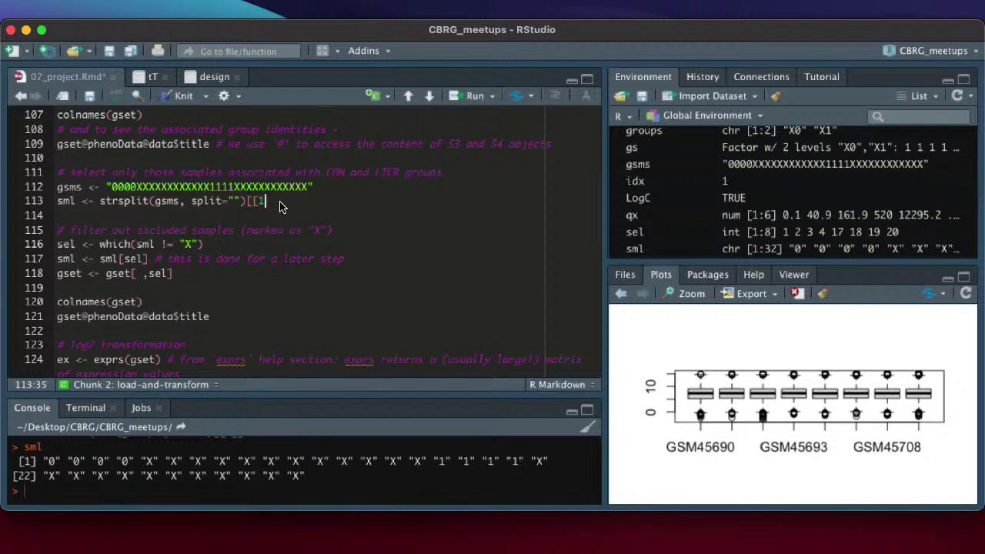
{"action": "key", "text": "super+Return"}
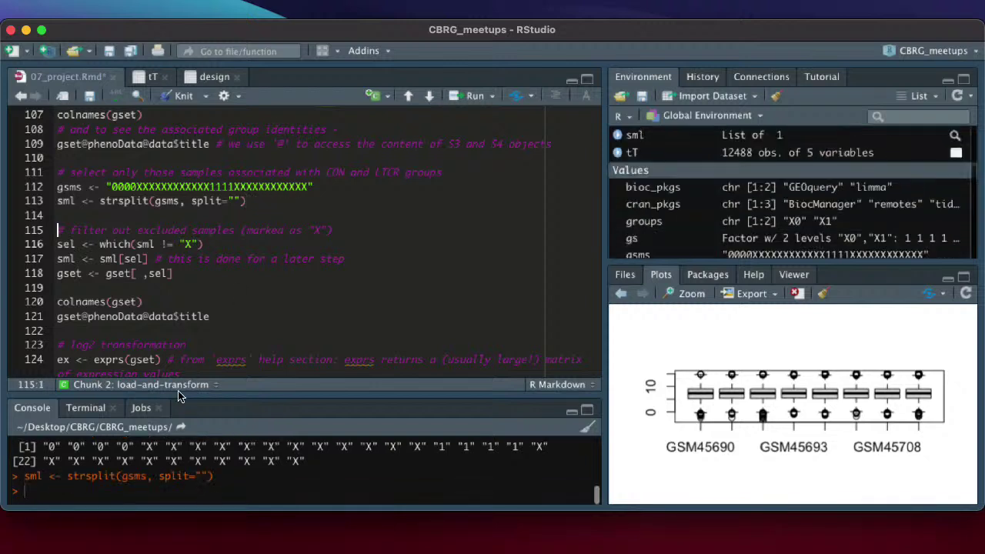
{"action": "type", "text": "sml"}
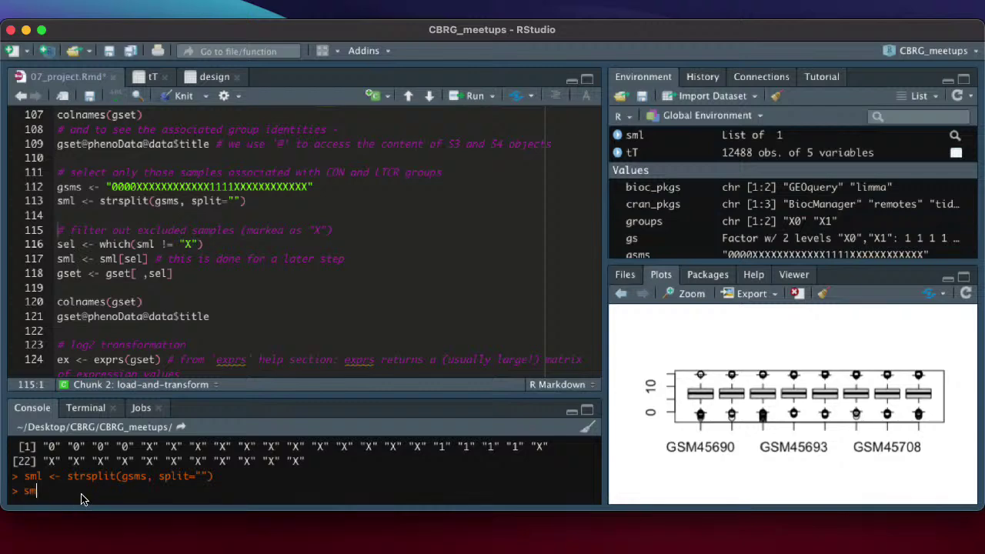
{"action": "key", "text": "Return"}
{"action": "scroll", "coordinate": [88, 494], "scroll_direction": "up", "scroll_amount": 3}
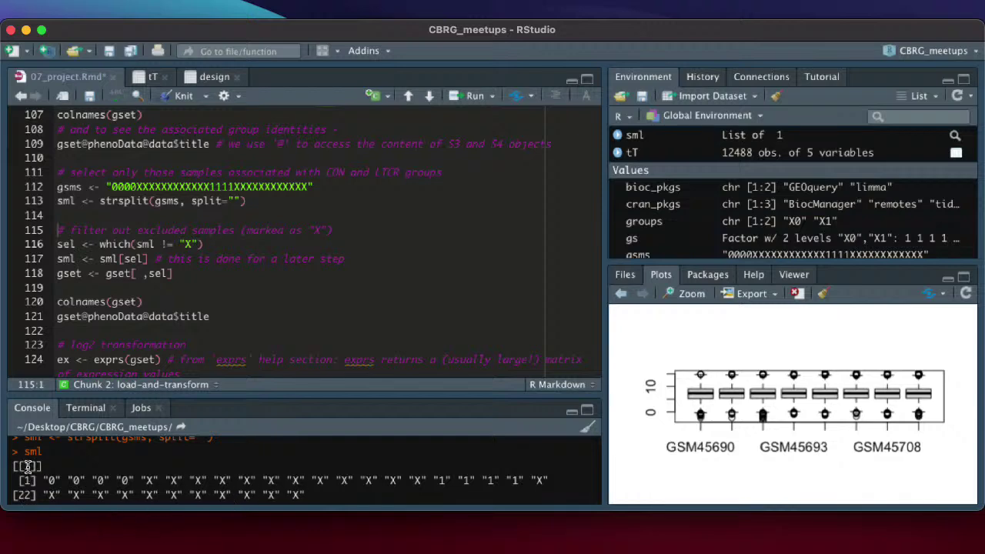
- Run lines 115 to 120 with the list version of sml to compute sel, subset sml and gset, and list colnames(gset)
{"action": "left_click", "coordinate": [155, 243]}
{"action": "key", "text": "super+Return"}
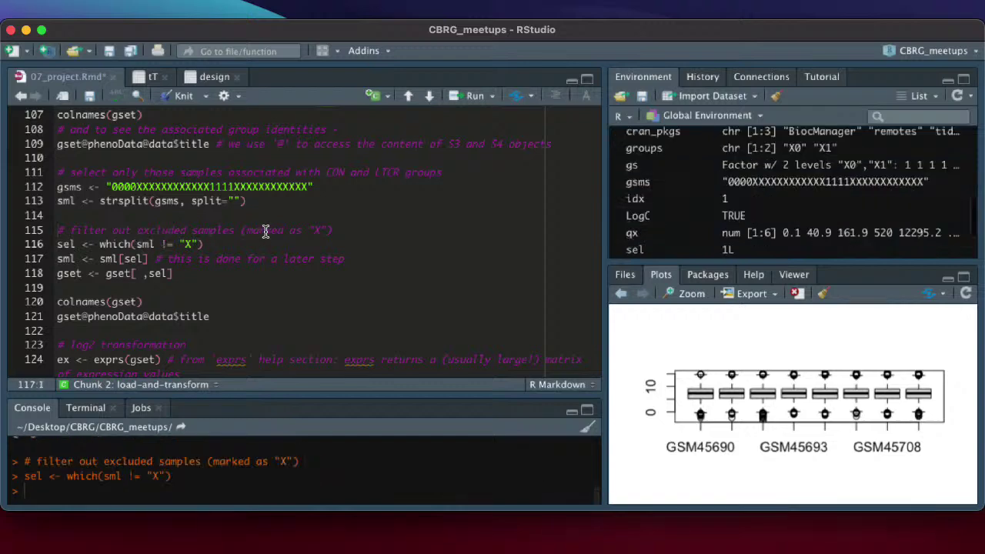
{"action": "key", "text": "super+Return"}
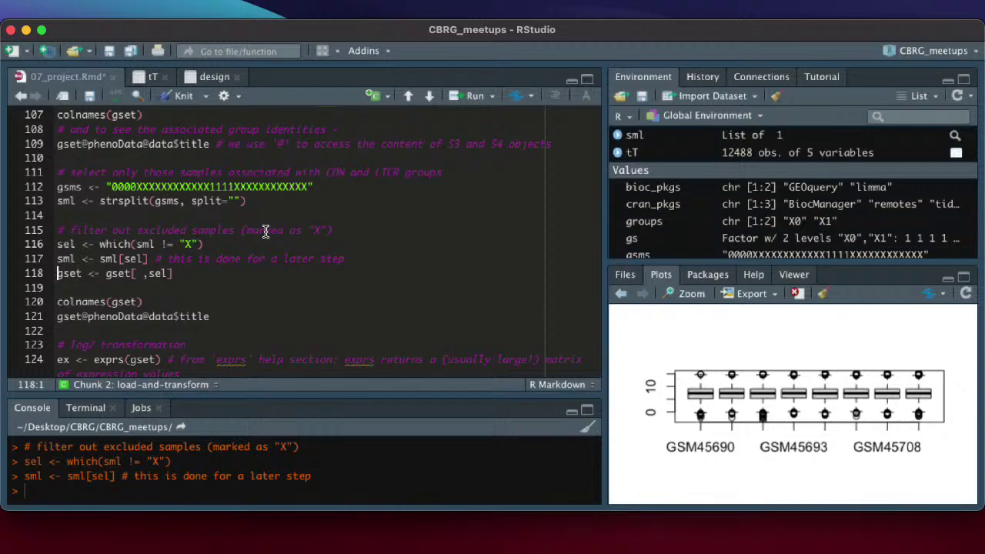
{"action": "key", "text": "super+Return"}
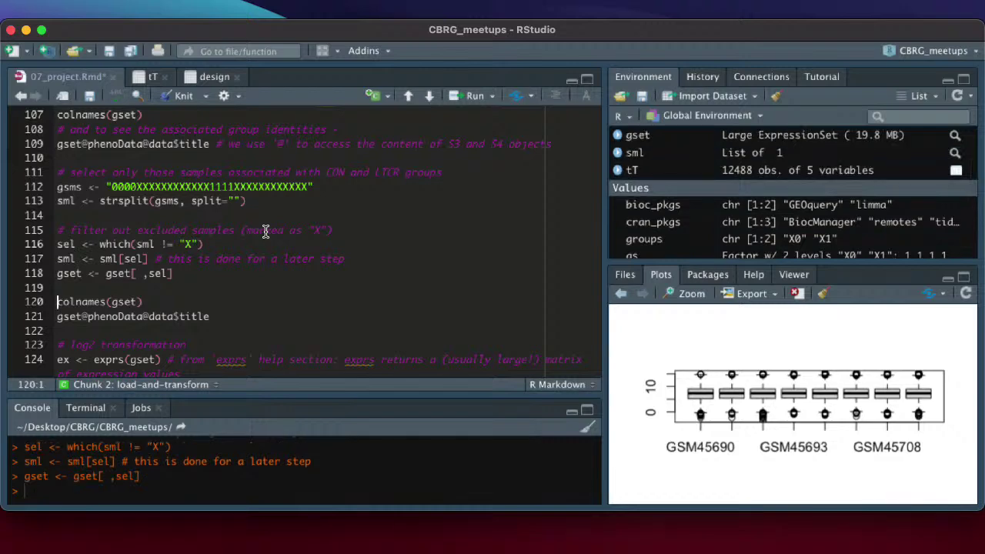
{"action": "key", "text": "super+Return"}
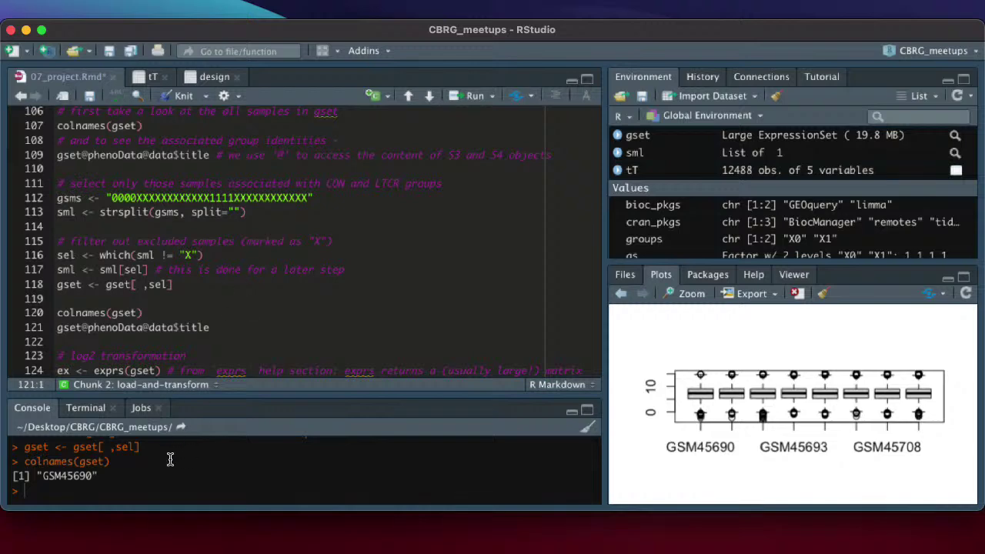
- Print sml and sel in the console to compare the list's contents with the selected index
{"action": "left_click", "coordinate": [48, 488]}
{"action": "type", "text": "sml"}
{"action": "key", "text": "Return"}
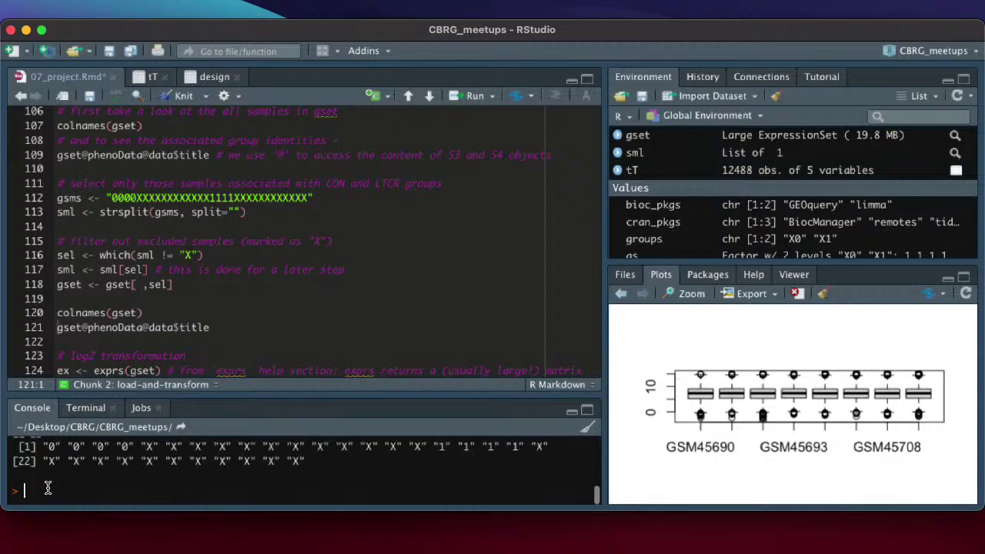
{"action": "scroll", "coordinate": [48, 487], "scroll_direction": "up", "scroll_amount": 2}
{"action": "scroll", "coordinate": [48, 487], "scroll_direction": "up", "scroll_amount": 1}
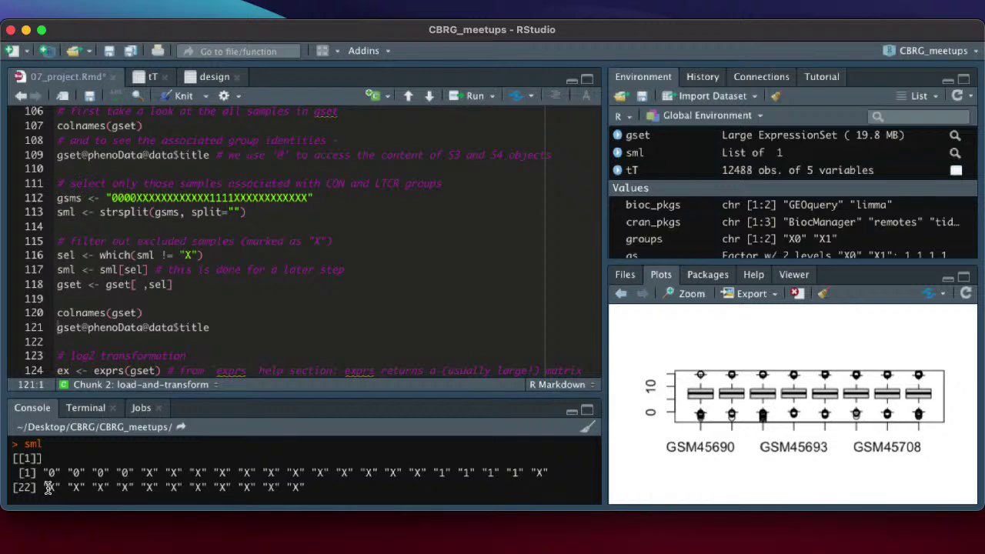
{"action": "scroll", "coordinate": [47, 487], "scroll_direction": "down", "scroll_amount": 3}
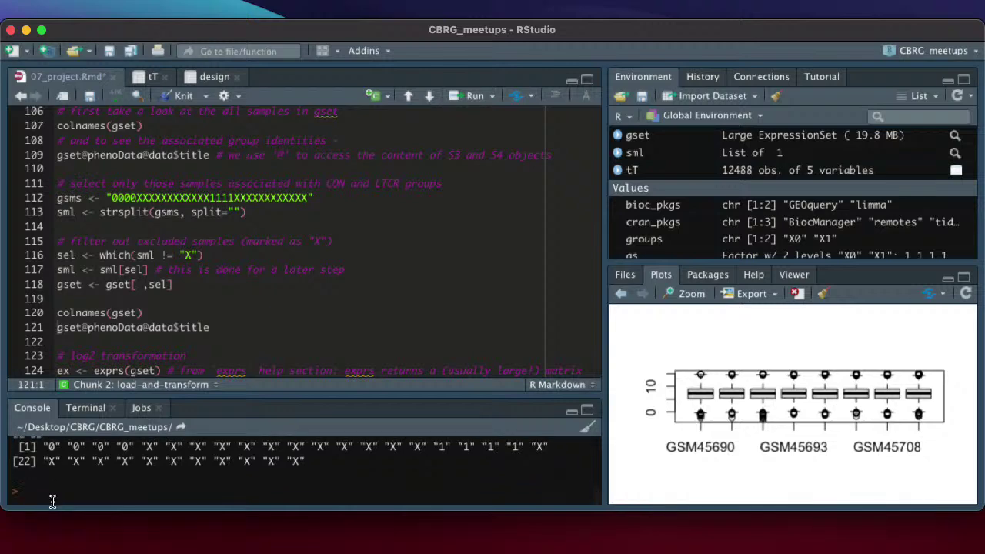
{"action": "type", "text": "sel"}
{"action": "key", "text": "Return"}
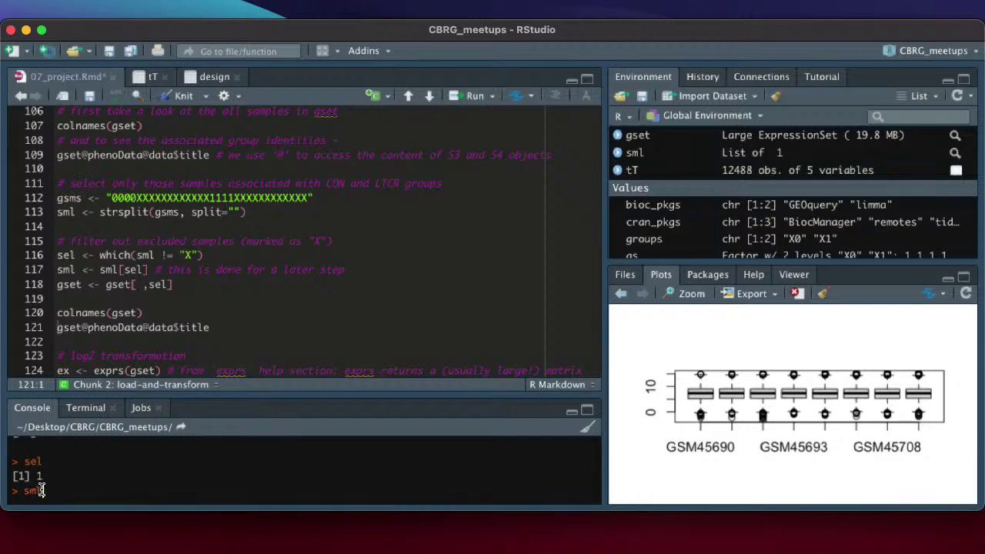
- Print sml again and check its length with length(sml) in the console
{"action": "key", "text": "Return"}
{"action": "scroll", "coordinate": [140, 458], "scroll_direction": "up", "scroll_amount": 1}
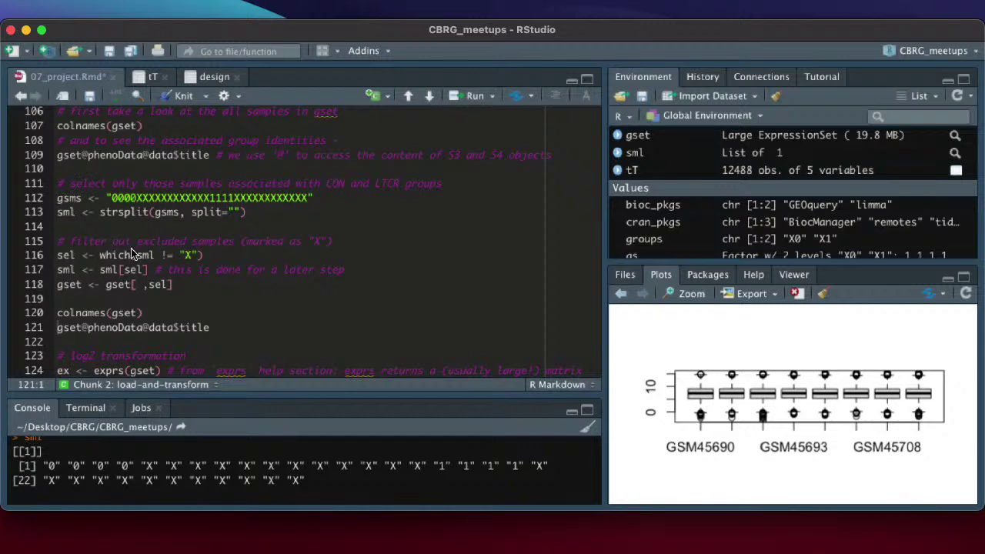
{"action": "scroll", "coordinate": [70, 478], "scroll_direction": "down", "scroll_amount": 1}
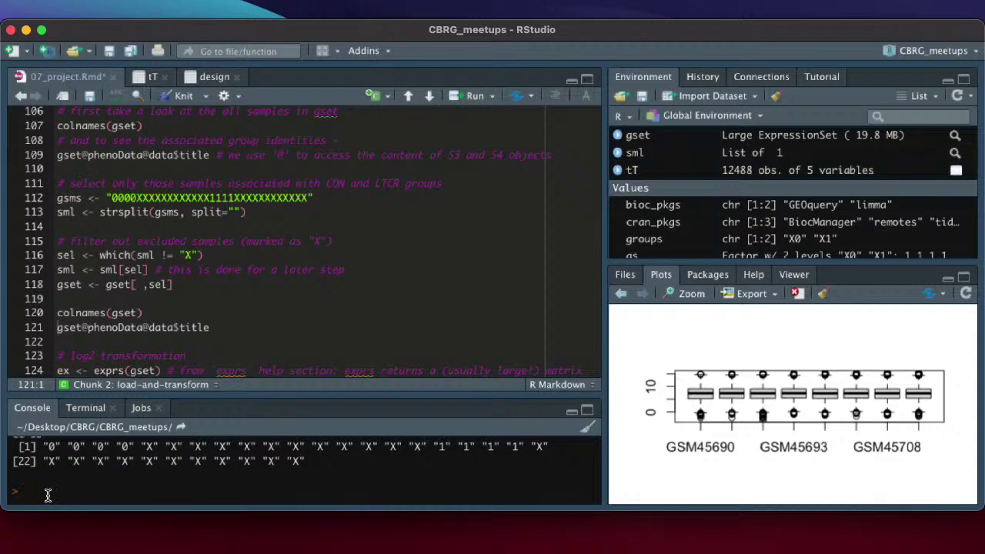
{"action": "left_click", "coordinate": [47, 495]}
{"action": "type", "text": "length(sml)"}
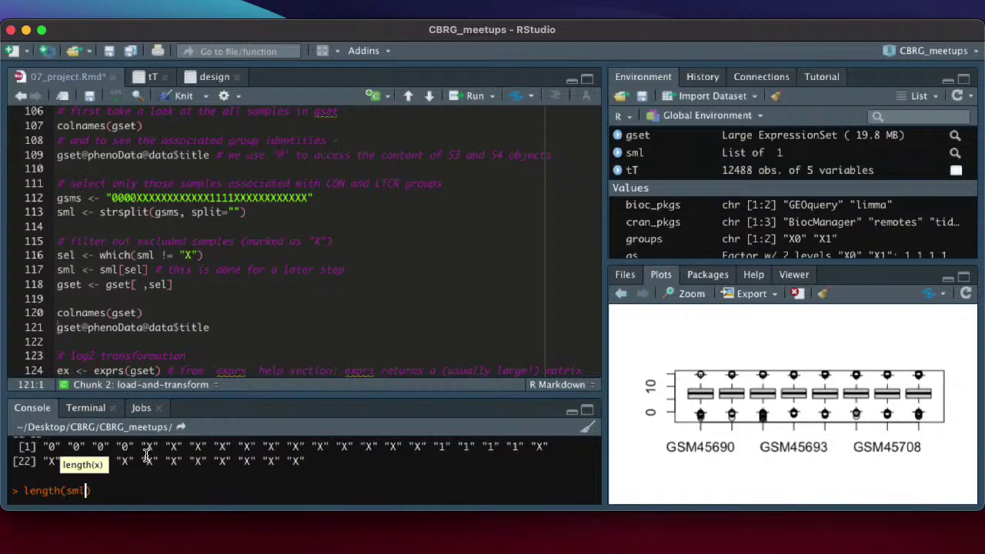
{"action": "key", "text": "Return"}
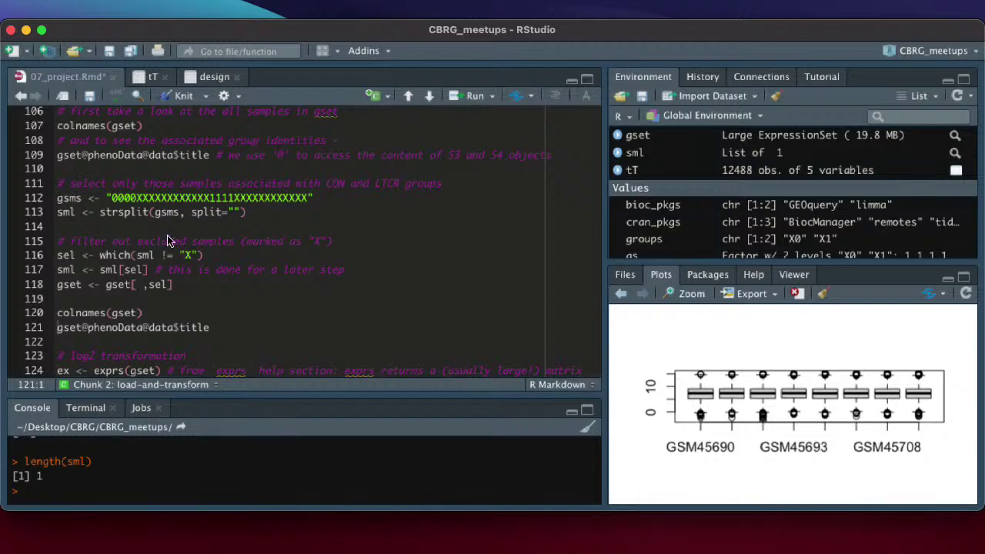
- Rerun line 116, sel <- which(sml != "X"), and print sel in the console
{"action": "left_click", "coordinate": [215, 255]}
{"action": "key", "text": "super+Return"}
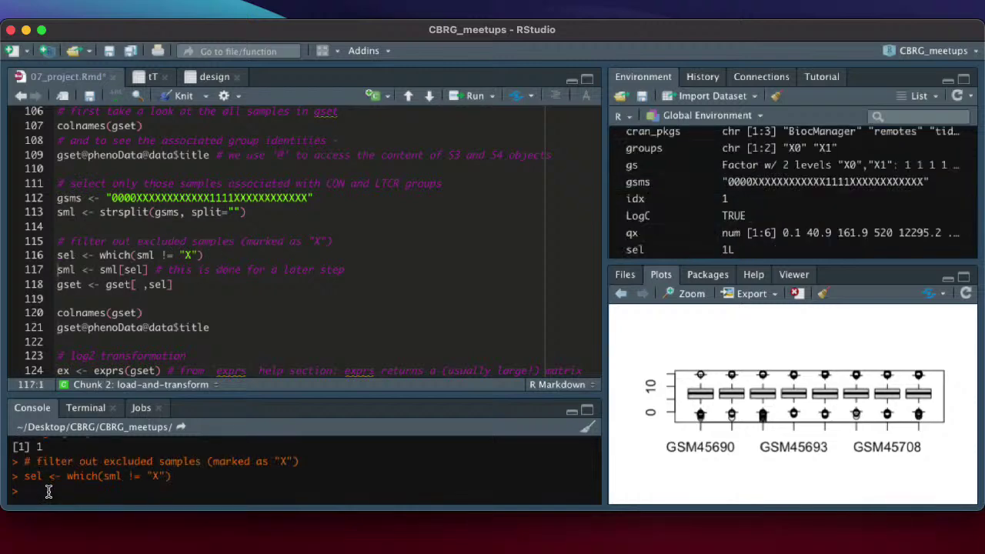
{"action": "type", "text": "sel"}
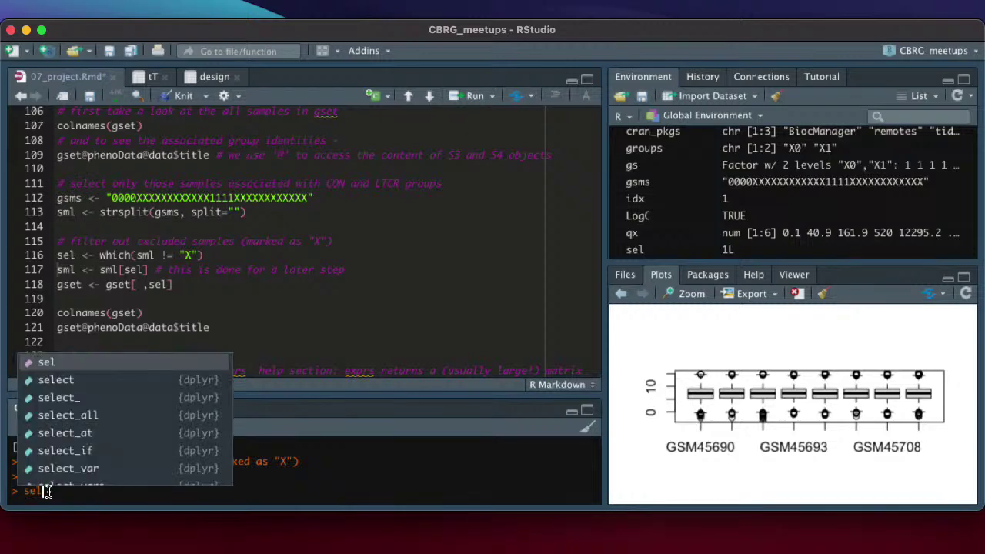
{"action": "key", "text": "Escape"}
{"action": "key", "text": "Return"}
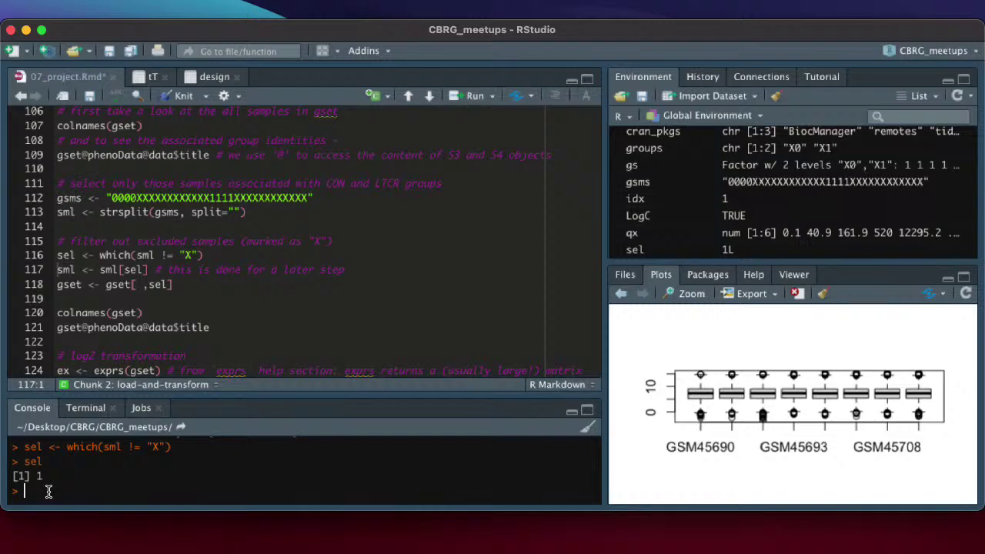
- Add [[1]] back to the strsplit call on line 113, rerun the line, and print sml in the console
{"action": "left_click", "coordinate": [248, 212]}
{"action": "type", "text": "[[1"}
{"action": "key", "text": "ctrl+Return"}
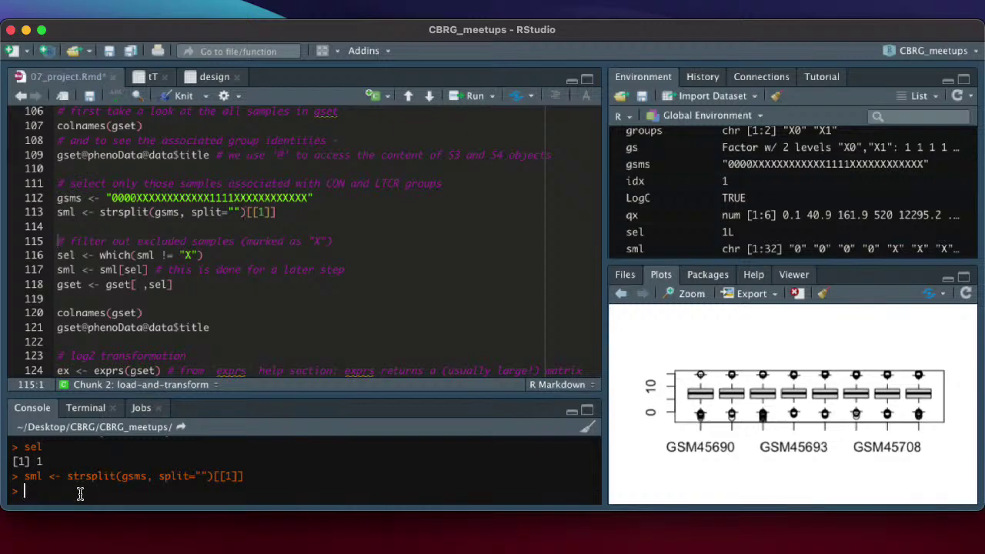
{"action": "type", "text": "sml"}
{"action": "key", "text": "Return"}
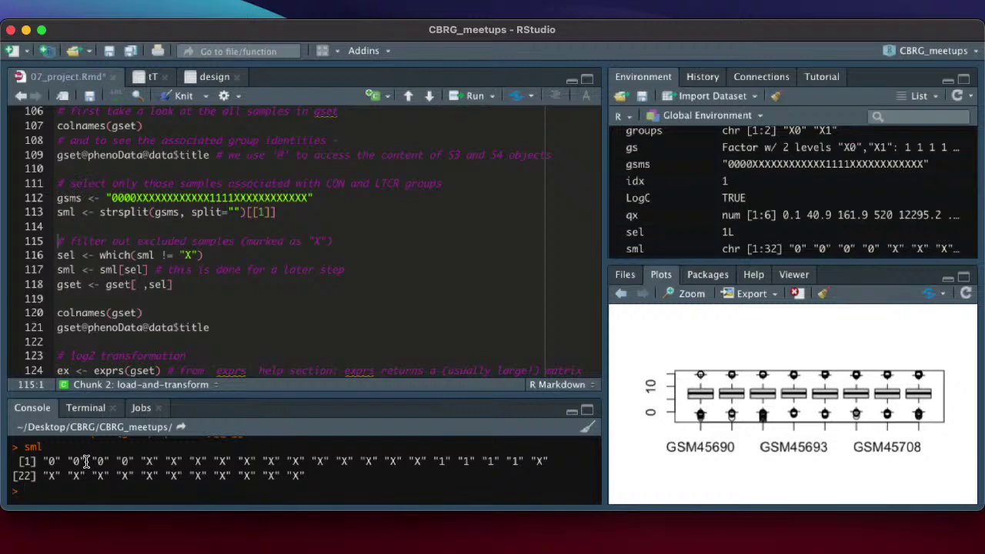
- Check the length of the extracted sml vector with length(sml) in the console
{"action": "type", "text": "length(1"}
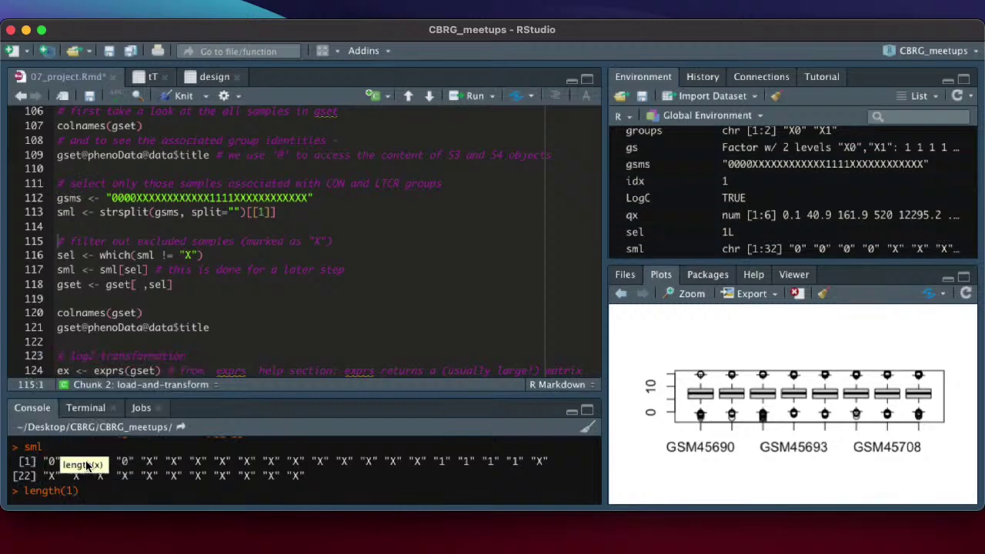
{"action": "key", "text": "Return"}
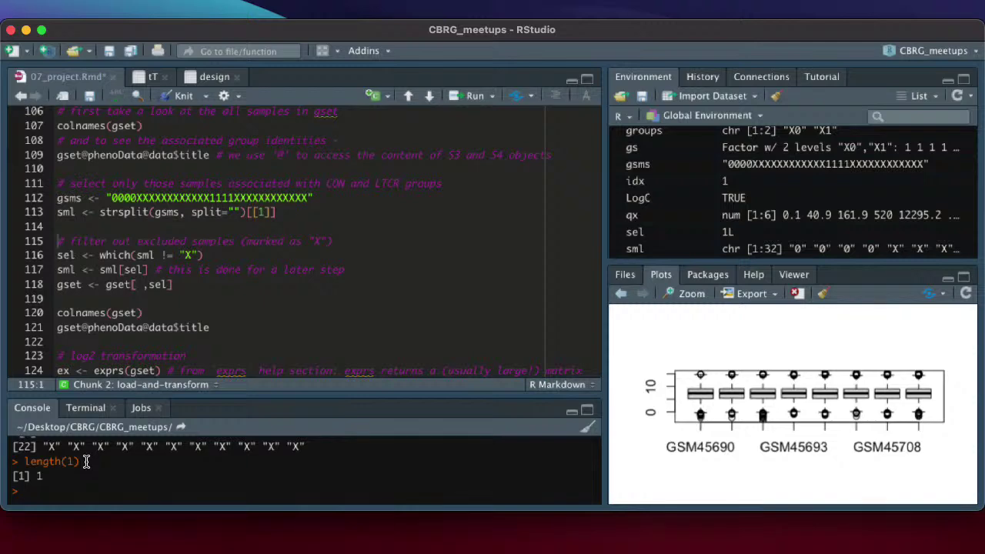
{"action": "key", "text": "Up"}
{"action": "key", "text": "Left"}
{"action": "key", "text": "BackSpace"}
{"action": "type", "text": "sml"}
{"action": "key", "text": "Return"}
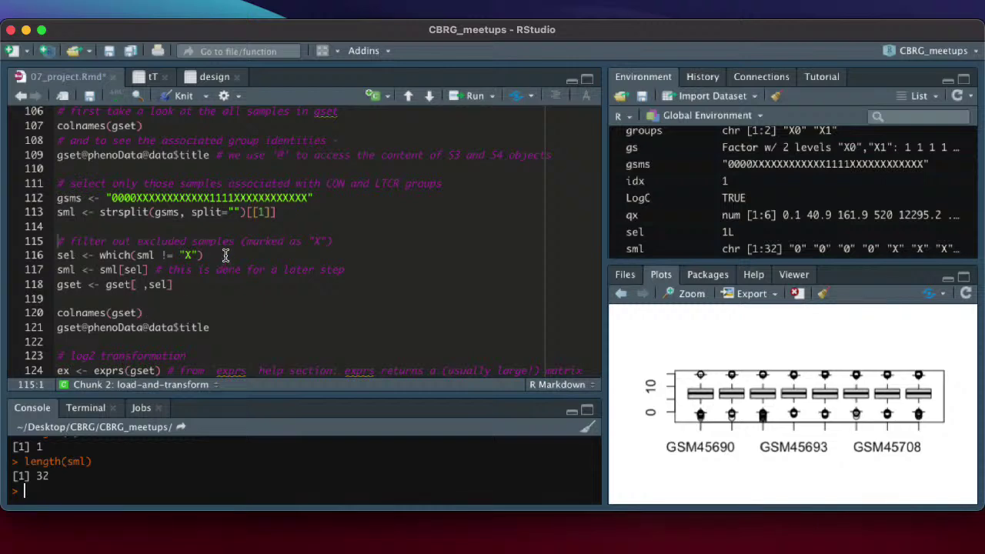
- On line 113, set the strsplit split argument to "X" and remove [[1]] from the end of the call
{"action": "left_click", "coordinate": [228, 213]}
{"action": "key", "text": "Right"}
{"action": "type", "text": "X"}
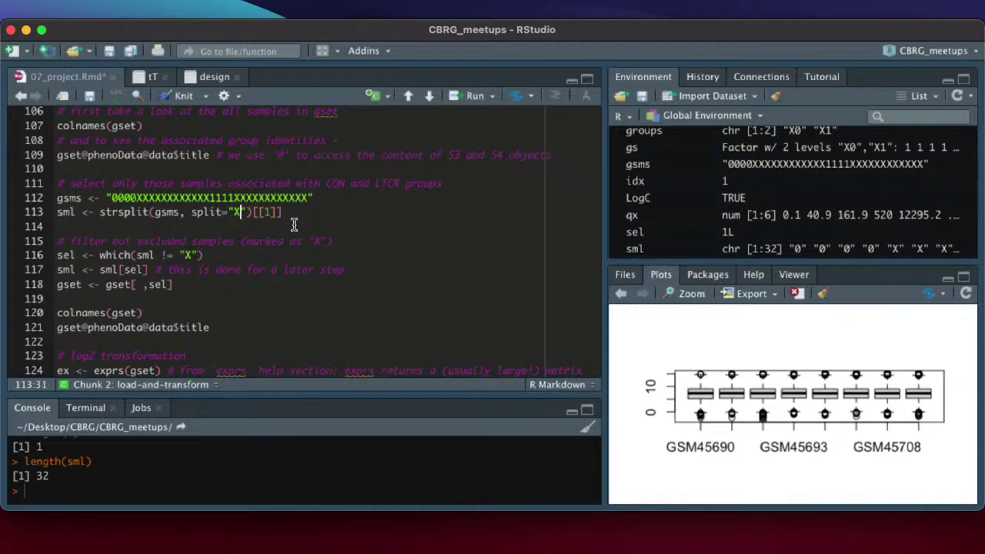
{"action": "key", "text": "Right"}
{"action": "key", "text": "Right"}
{"action": "key", "text": "Right"}
{"action": "key", "text": "Right"}
{"action": "key", "text": "Right"}
{"action": "key", "text": "Right"}
{"action": "key", "text": "Right"}
{"action": "key", "text": "BackSpace"}
{"action": "key", "text": "BackSpace"}
{"action": "key", "text": "BackSpace"}
{"action": "key", "text": "BackSpace"}
{"action": "key", "text": "BackSpace"}
{"action": "key", "text": "BackSpace"}
{"action": "type", "text": ")"}
- Insert an A after 1111 in the gsms string, change split to "A" on line 113, and rerun line 113
{"action": "key", "text": "Left"}
{"action": "key", "text": "Left"}
{"action": "key", "text": "BackSpace"}
{"action": "key", "text": "Up"}
{"action": "type", "text": "A"}
{"action": "key", "text": "Down"}
{"action": "type", "text": "A"}
{"action": "key", "text": "Right"}
{"action": "key", "text": "super+Return"}
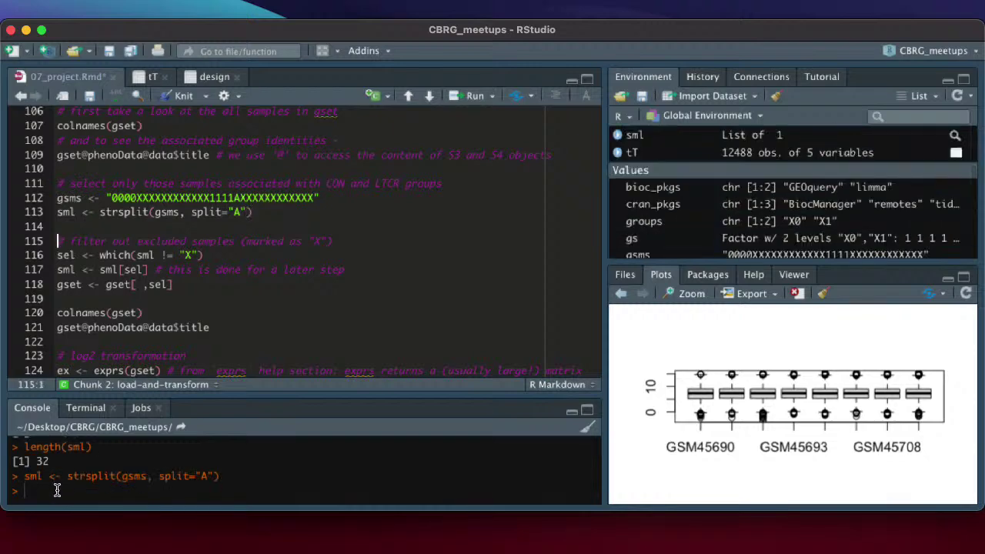
- Print sml in the console to examine what splitting by "A" returns
{"action": "left_click", "coordinate": [56, 491]}
{"action": "type", "text": "sml"}
{"action": "key", "text": "Return"}
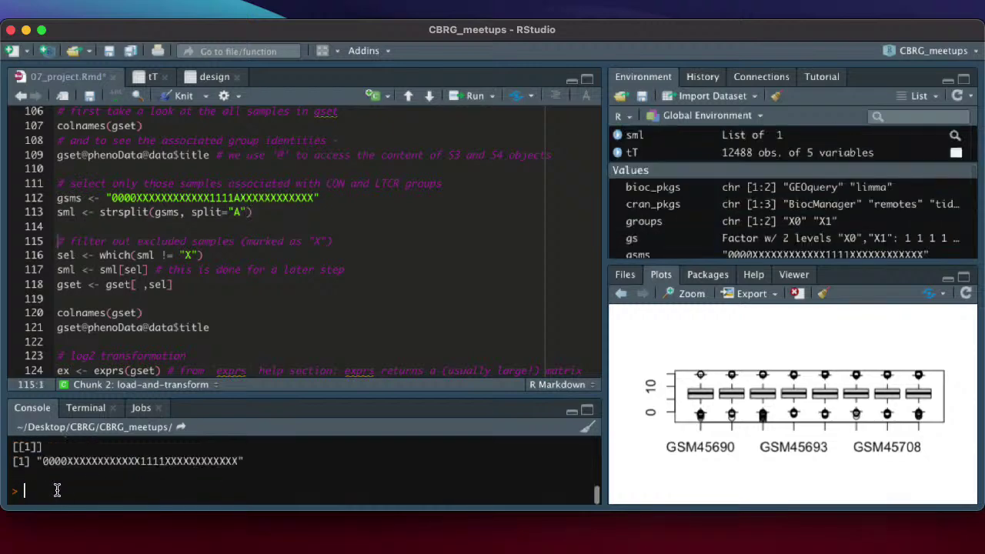
{"action": "scroll", "coordinate": [56, 491], "scroll_direction": "up", "scroll_amount": 3}
{"action": "scroll", "coordinate": [57, 490], "scroll_direction": "down", "scroll_amount": 3}
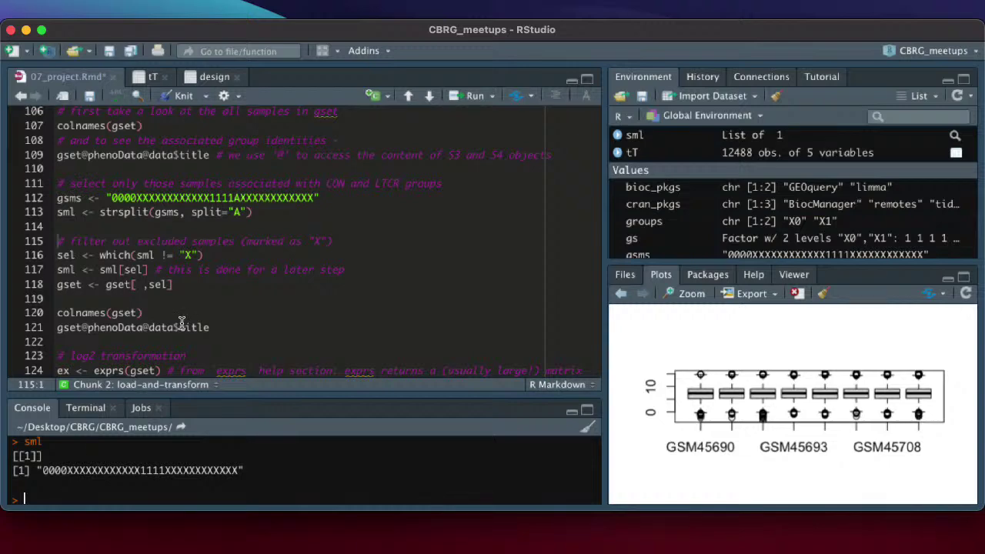
{"action": "scroll", "coordinate": [185, 319], "scroll_direction": "down", "scroll_amount": 1}
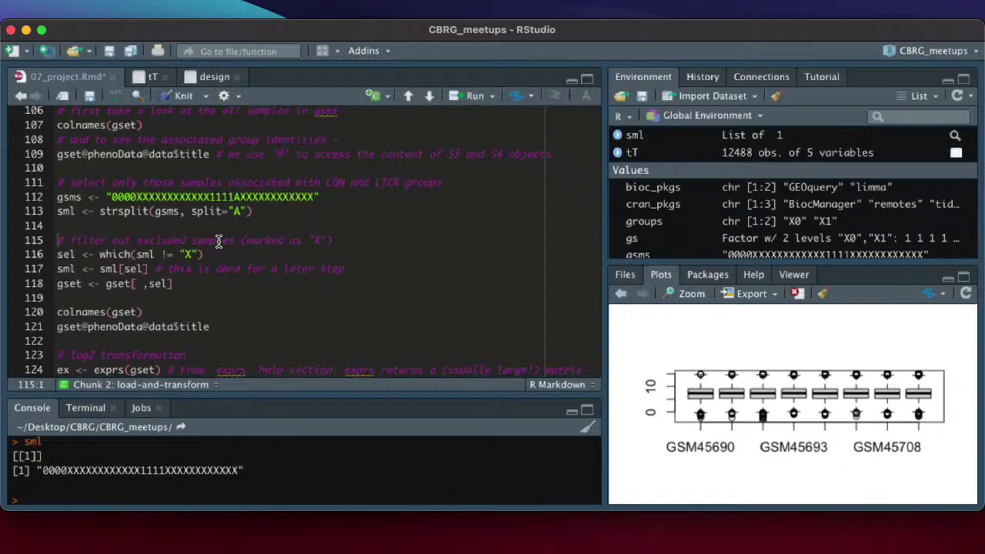
- Run line 112 to update gsms with the A, rerun the strsplit on line 113, and print sml to examine the split
{"action": "left_click", "coordinate": [236, 197]}
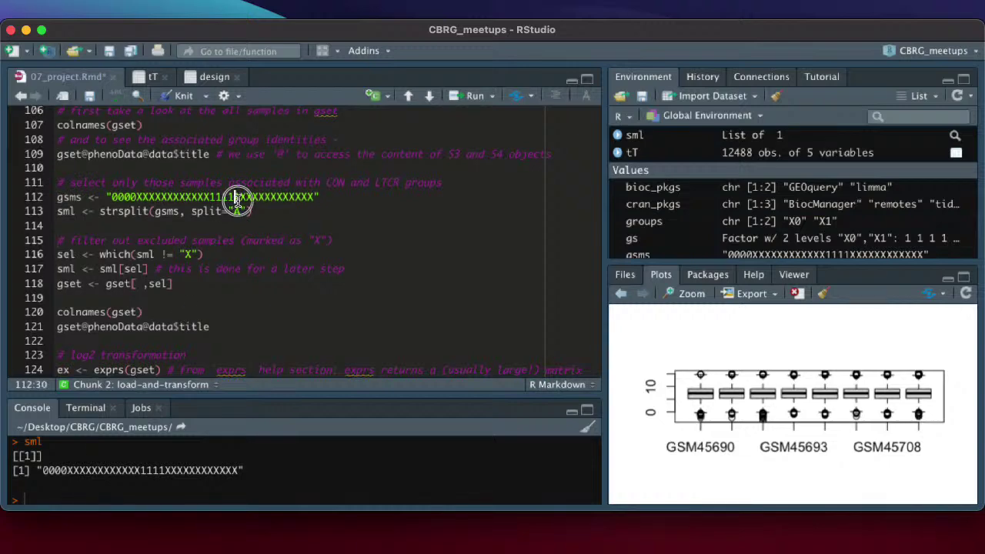
{"action": "type", "text": "A"}
{"action": "key", "text": "super+Return"}
{"action": "key", "text": "super+Return"}
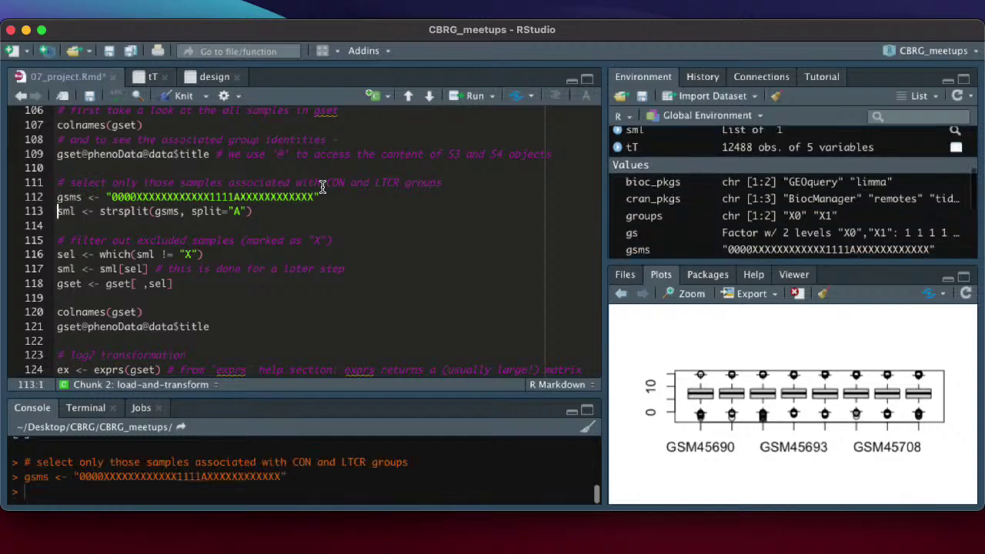
{"action": "left_click", "coordinate": [78, 499]}
{"action": "type", "text": "sml"}
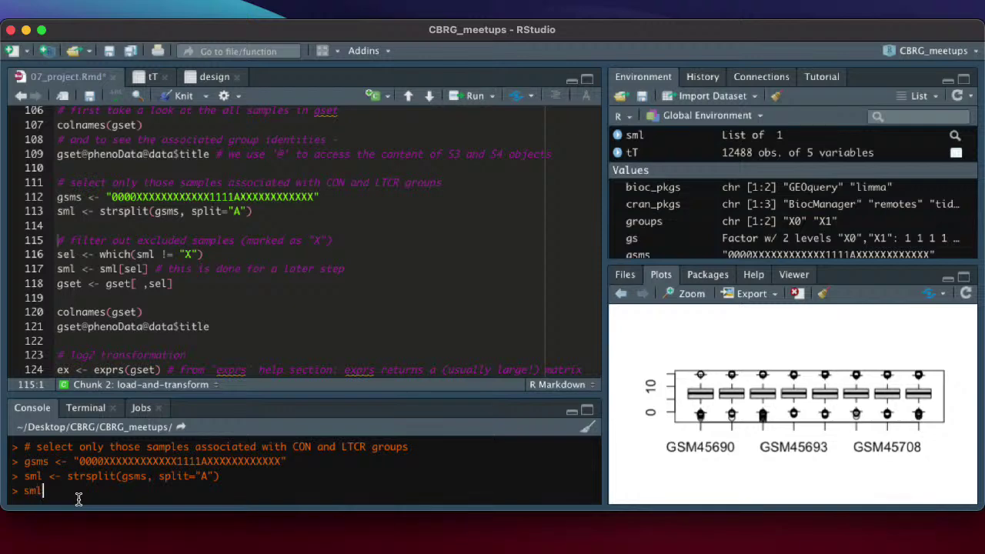
{"action": "key", "text": "Return"}
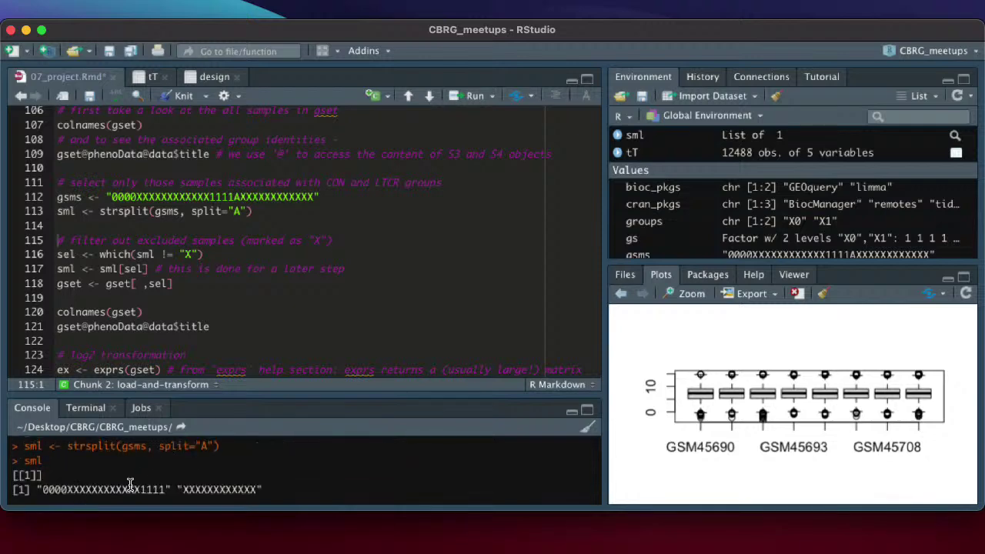
{"action": "scroll", "coordinate": [113, 481], "scroll_direction": "down", "scroll_amount": 1}
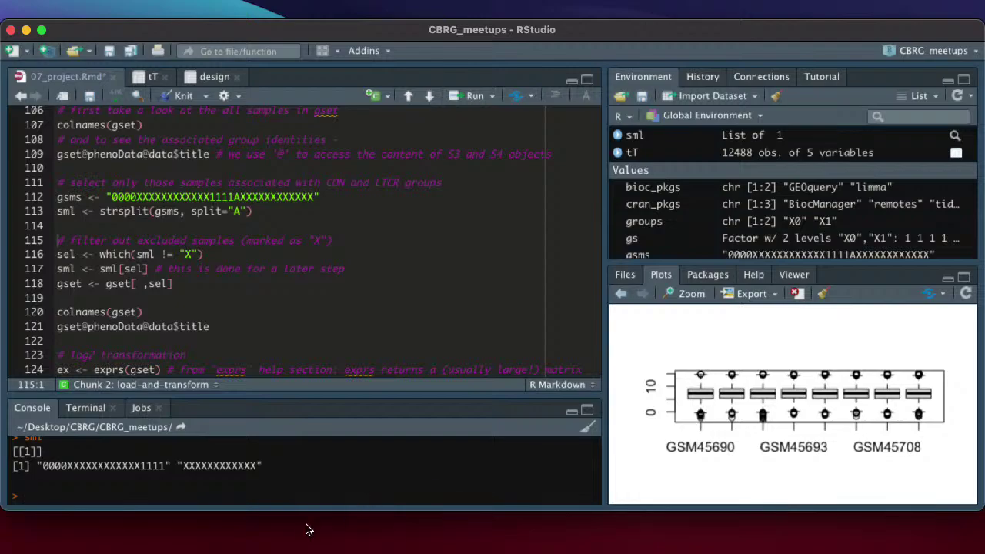
- Switch to Tidy Data Tutor in the browser, visualize the penguins pipeline, and examine its select(species, bill_length_mm) step
{"action": "key", "text": "super+Tab"}
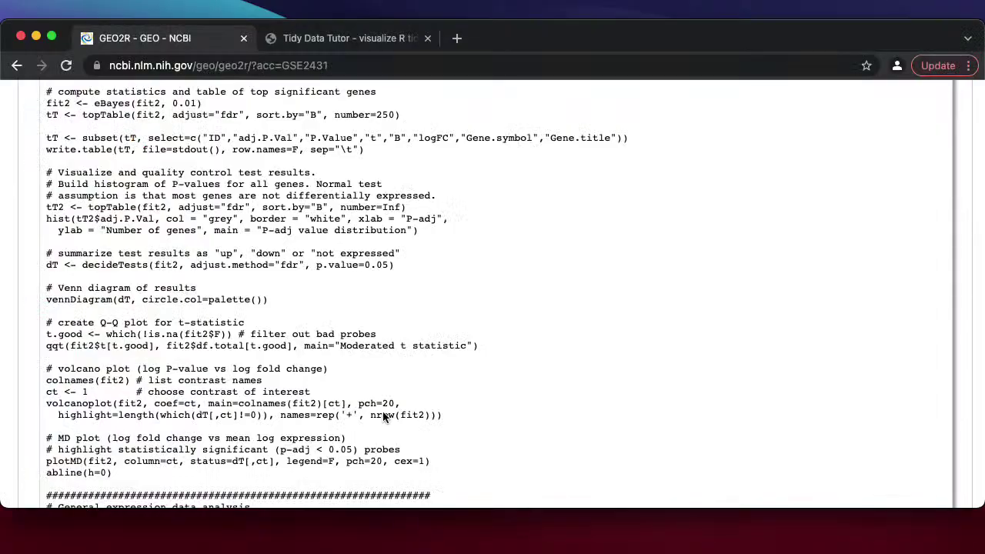
{"action": "left_click", "coordinate": [351, 40]}
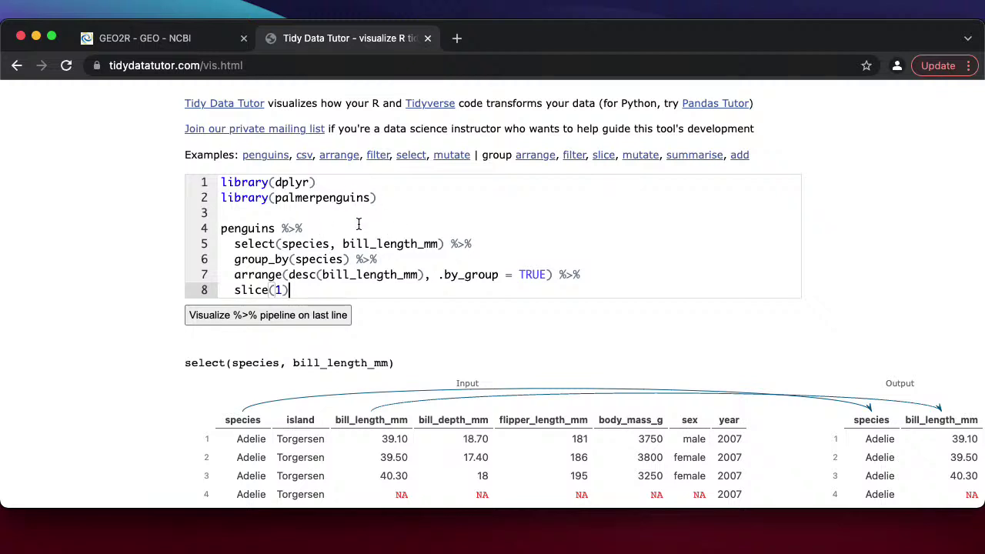
{"action": "left_click", "coordinate": [258, 316]}
{"action": "scroll", "coordinate": [193, 396], "scroll_direction": "down", "scroll_amount": 2}
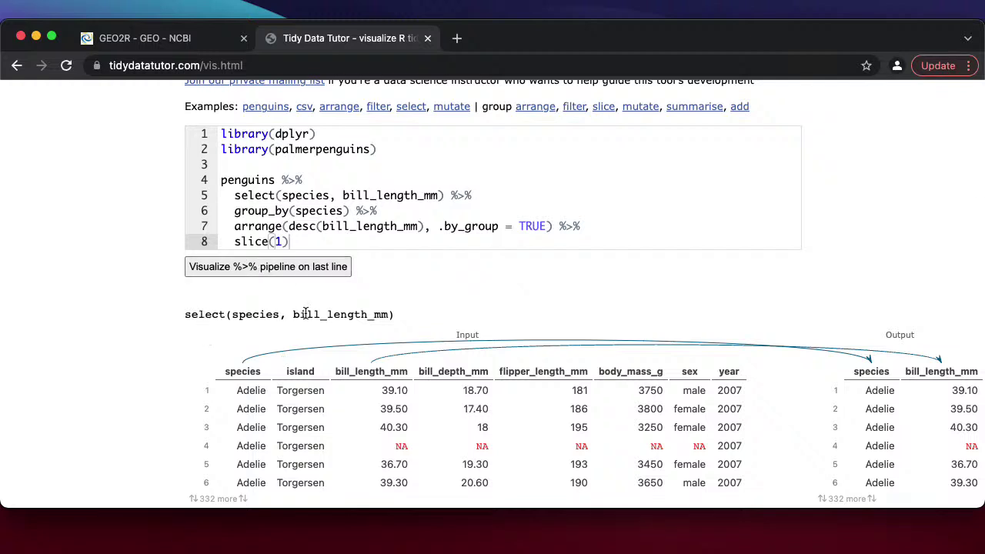
{"action": "scroll", "coordinate": [168, 434], "scroll_direction": "right", "scroll_amount": 1}
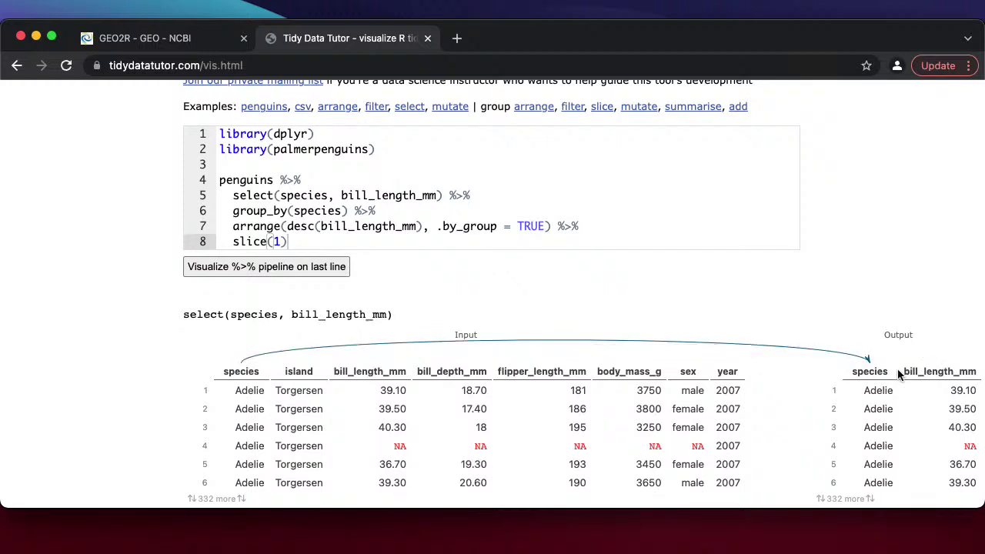
{"action": "scroll", "coordinate": [174, 462], "scroll_direction": "down", "scroll_amount": 5}
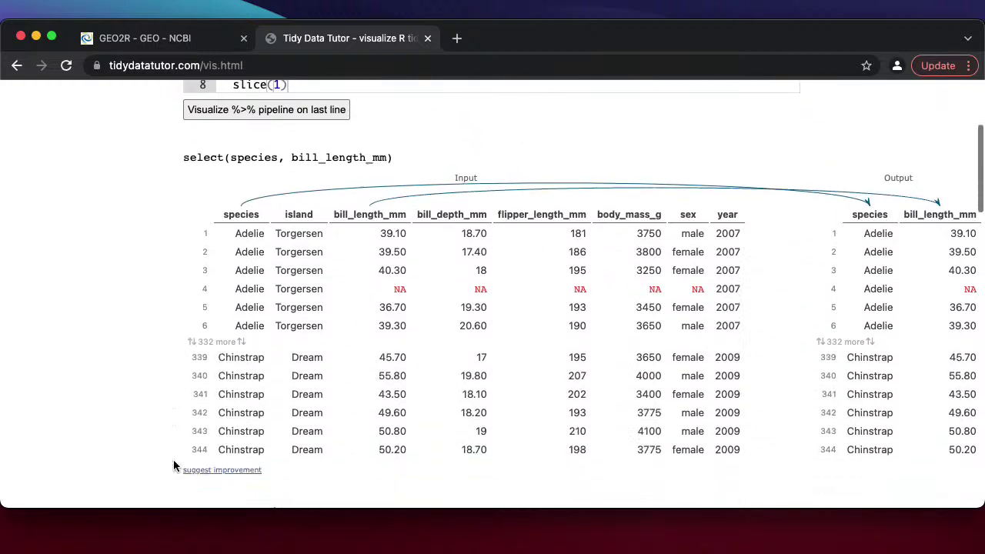
- Examine the visualized group_by(species), arrange(desc(bill_length_mm), .by_group = TRUE) and slice(1) steps of the penguins pipeline
{"action": "scroll", "coordinate": [174, 464], "scroll_direction": "down", "scroll_amount": 3}
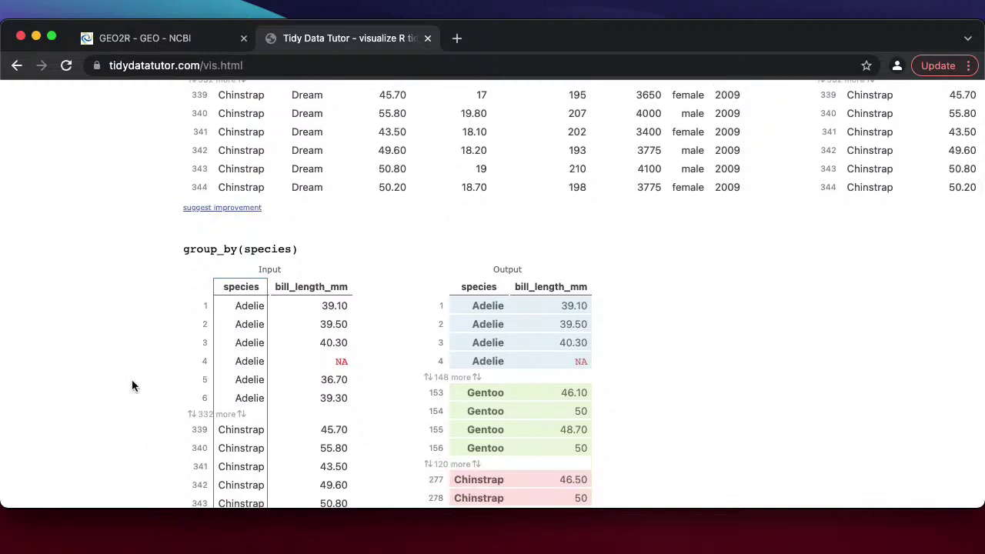
{"action": "scroll", "coordinate": [131, 380], "scroll_direction": "down", "scroll_amount": 1}
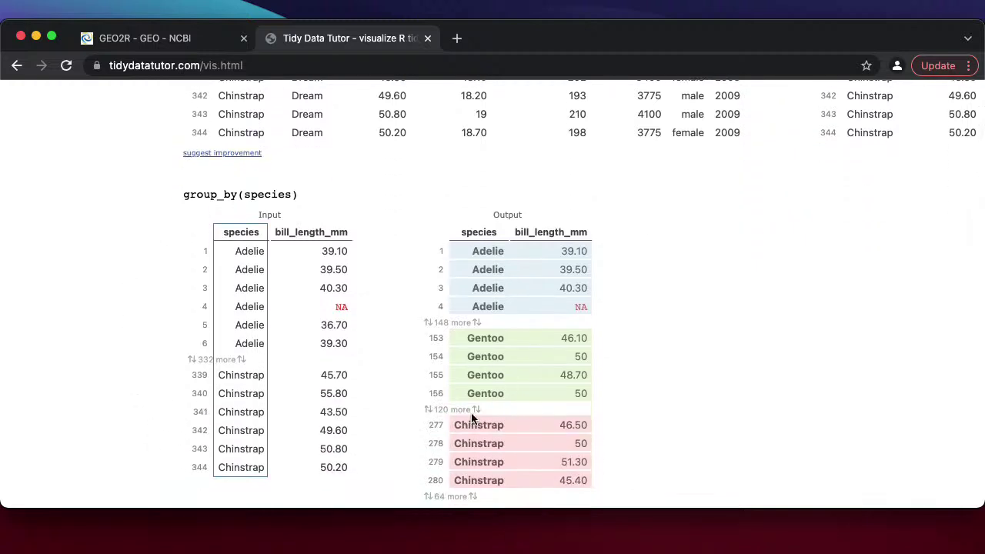
{"action": "scroll", "coordinate": [208, 411], "scroll_direction": "down", "scroll_amount": 4}
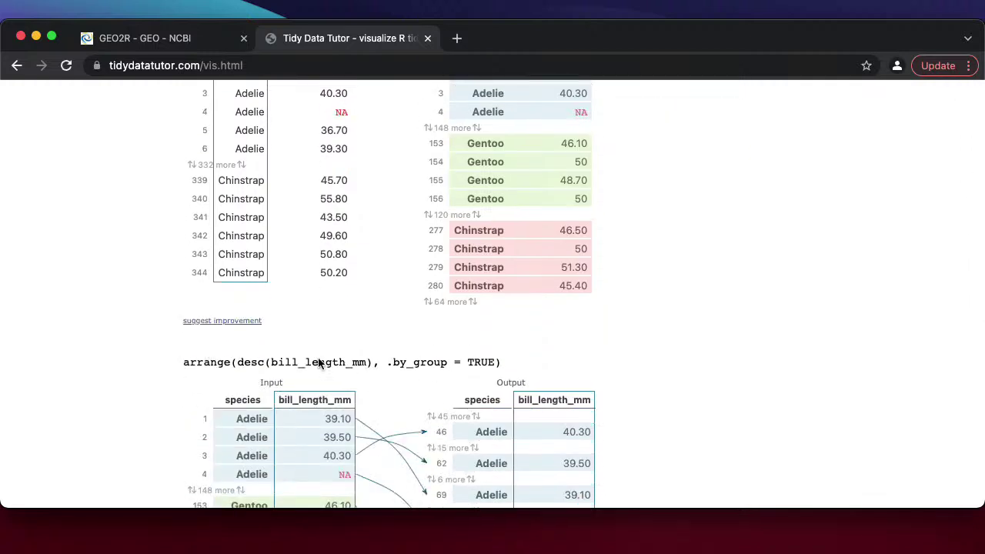
{"action": "scroll", "coordinate": [236, 411], "scroll_direction": "down", "scroll_amount": 3}
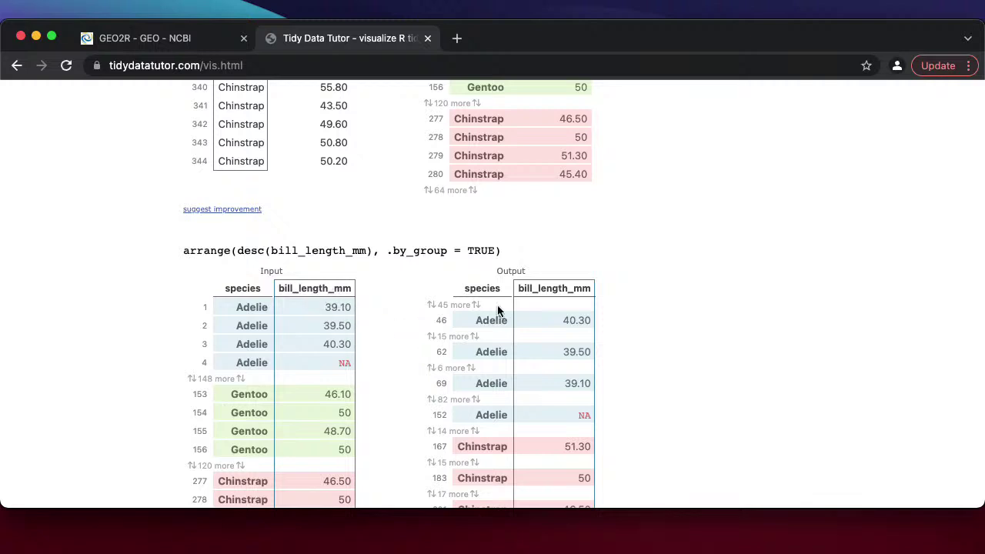
{"action": "scroll", "coordinate": [96, 385], "scroll_direction": "down", "scroll_amount": 3}
{"action": "scroll", "coordinate": [97, 379], "scroll_direction": "down", "scroll_amount": 5}
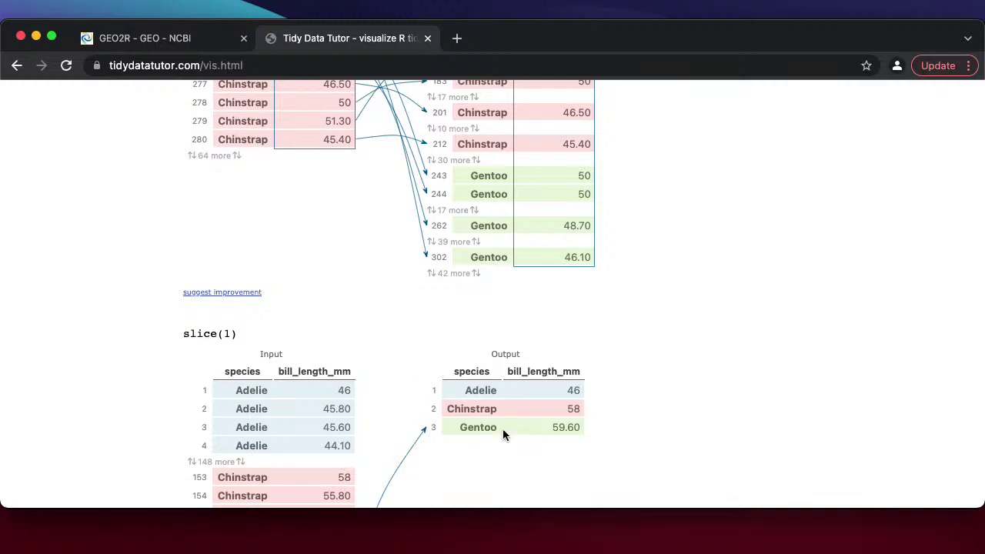
{"action": "scroll", "coordinate": [107, 420], "scroll_direction": "down", "scroll_amount": 5}
- Insert summarise(mean_length = mean(bill_length_mm)) %>% between the arrange and slice lines and visualize the pipeline again
{"action": "scroll", "coordinate": [107, 419], "scroll_direction": "up", "scroll_amount": 15}
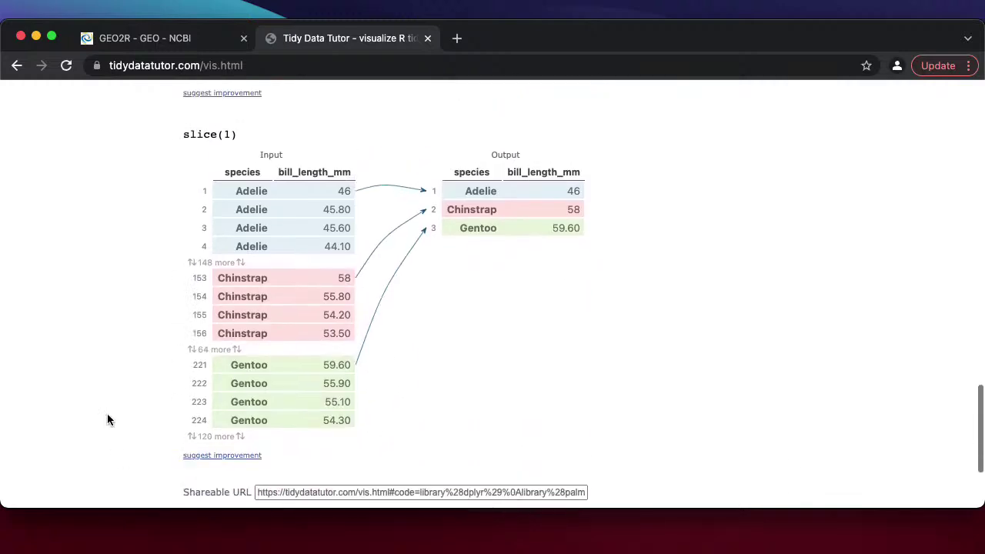
{"action": "scroll", "coordinate": [107, 419], "scroll_direction": "up", "scroll_amount": 10}
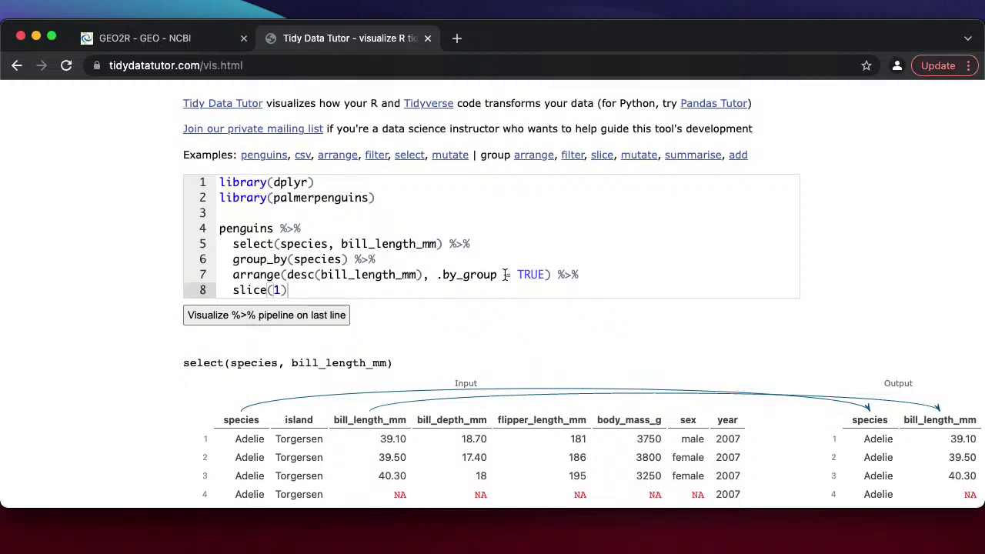
{"action": "left_click", "coordinate": [586, 274]}
{"action": "key", "text": "Return"}
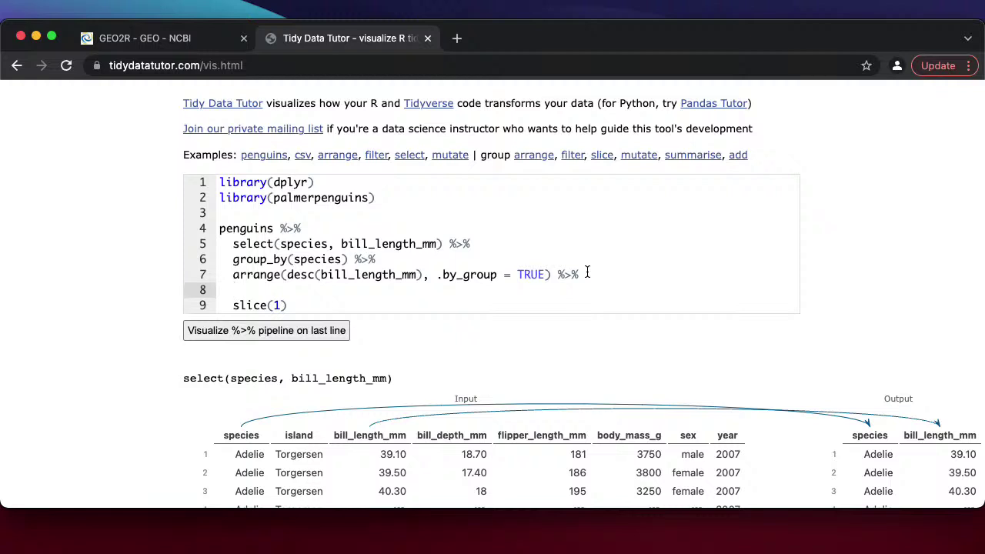
{"action": "type", "text": "summaris"}
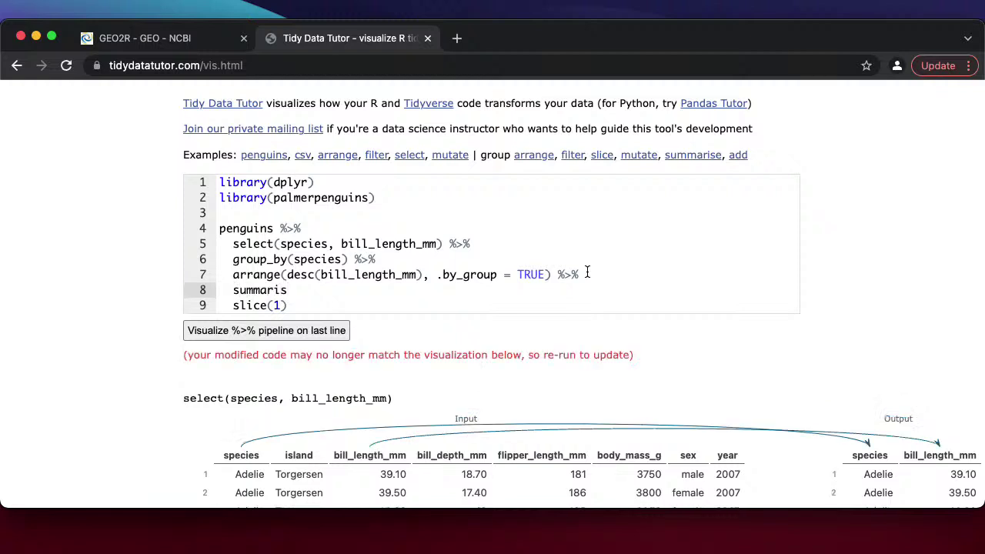
{"action": "type", "text": "e(mean_length "}
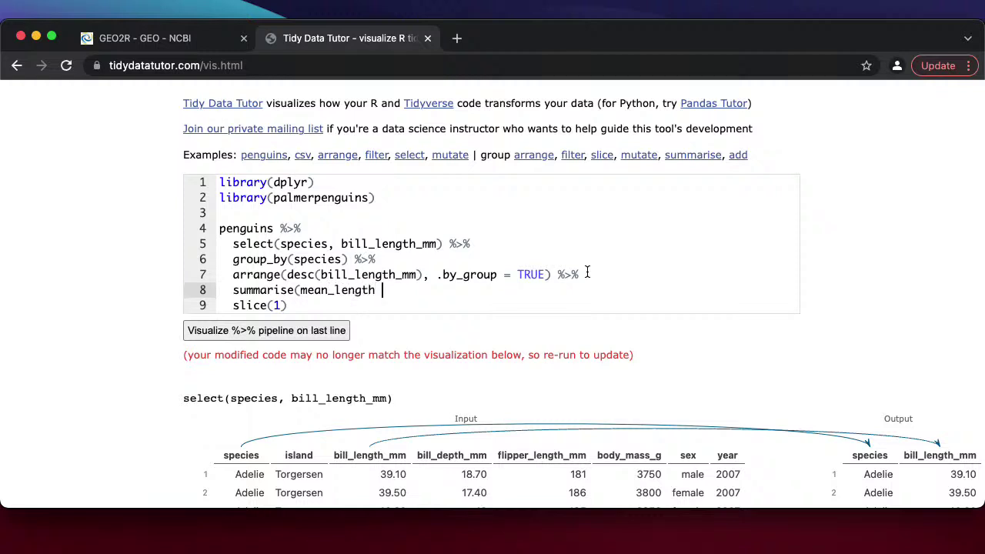
{"action": "type", "text": "= mean(bill_length"}
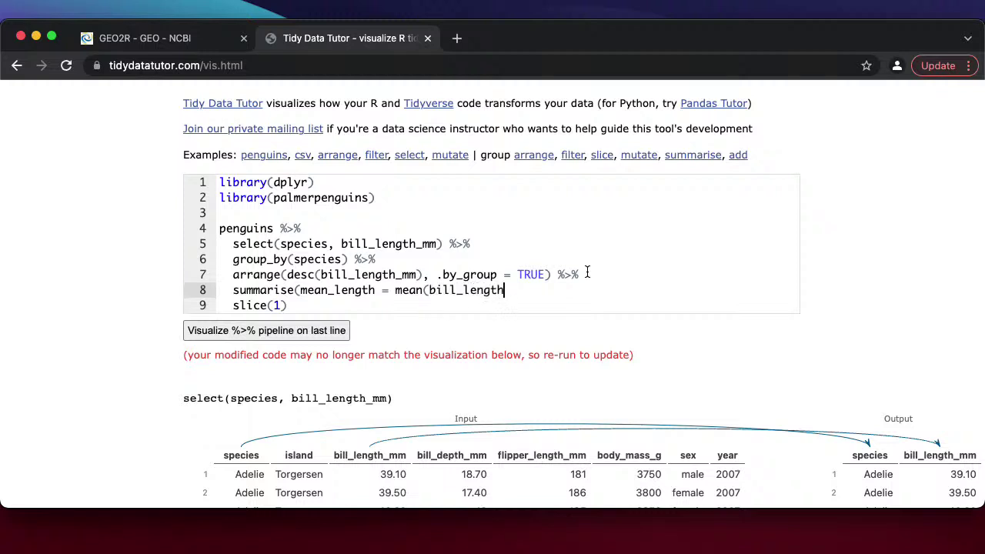
{"action": "type", "text": "_mm)) %>%"}
{"action": "left_click", "coordinate": [301, 325]}
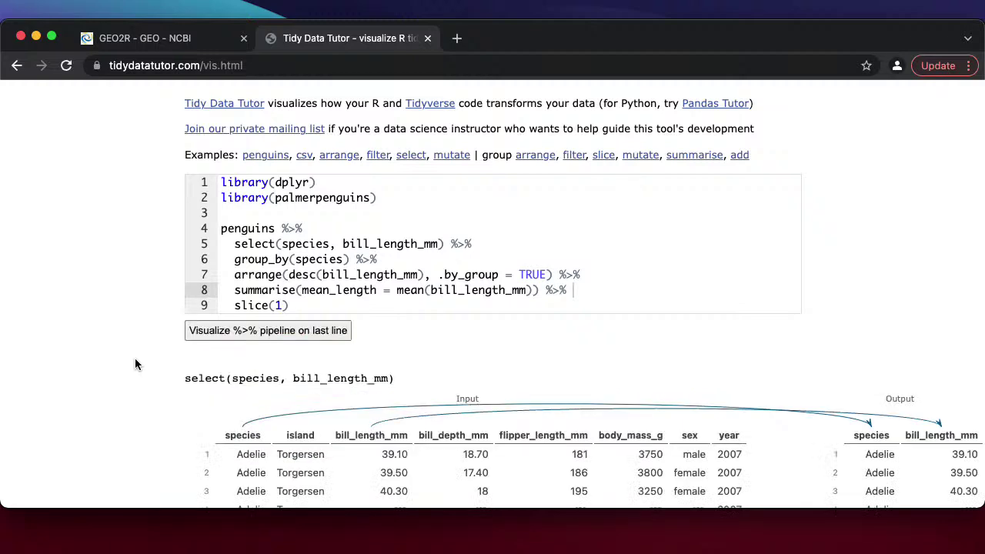
- Examine the updated visualization through the summarise(mean_length = mean(bill_length_mm)) and slice(1) steps, and return to the pipeline code
{"action": "scroll", "coordinate": [135, 358], "scroll_direction": "down", "scroll_amount": 4}
{"action": "scroll", "coordinate": [135, 359], "scroll_direction": "down", "scroll_amount": 20}
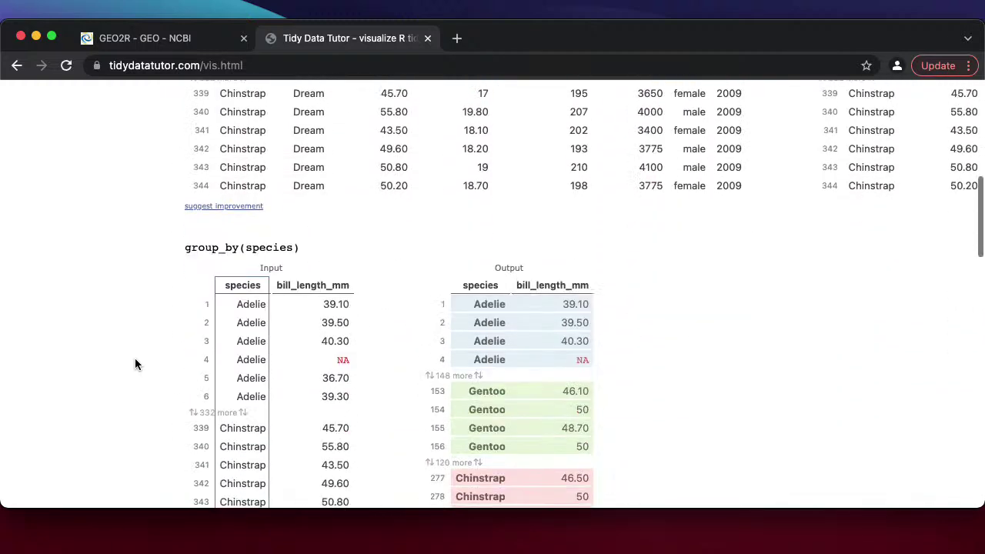
{"action": "scroll", "coordinate": [134, 362], "scroll_direction": "down", "scroll_amount": 15}
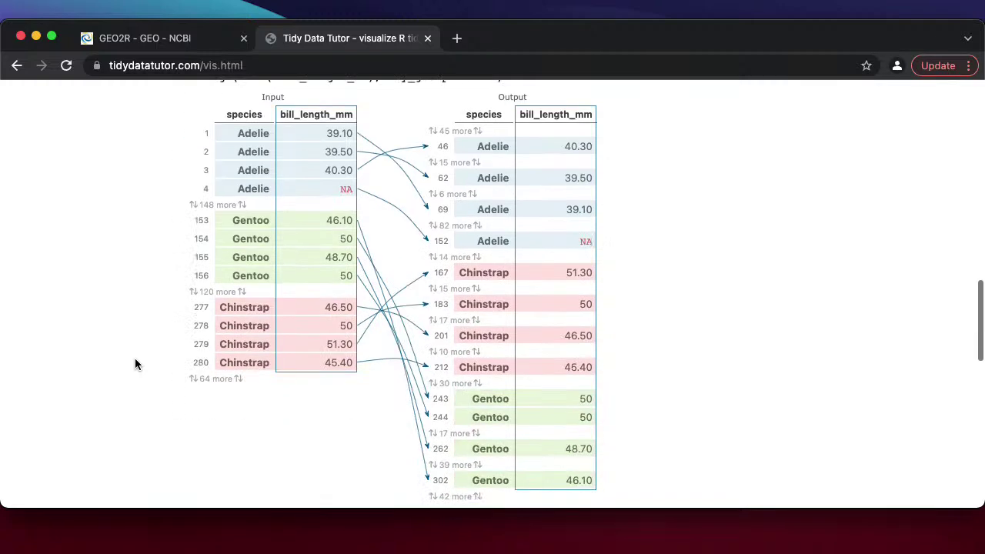
{"action": "scroll", "coordinate": [135, 365], "scroll_direction": "down", "scroll_amount": 1}
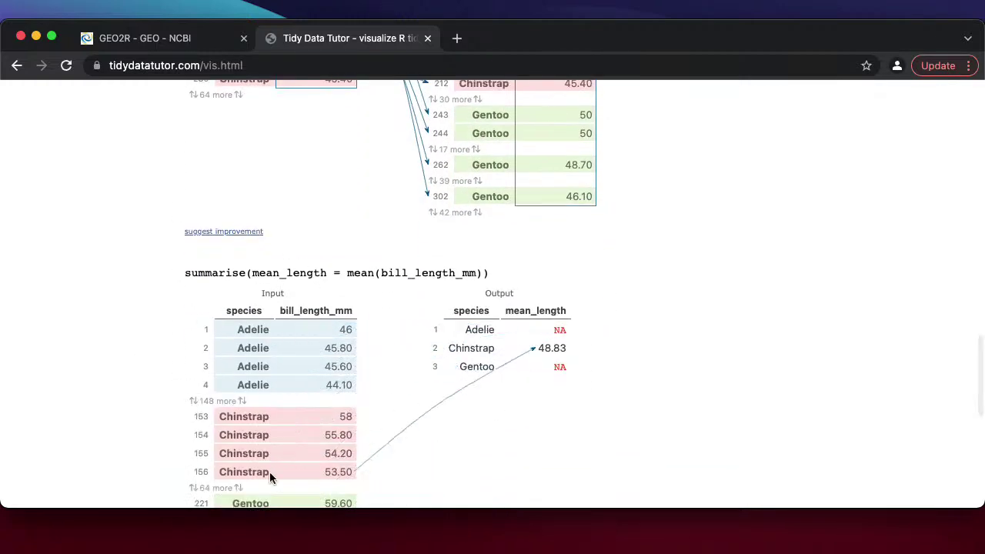
{"action": "scroll", "coordinate": [107, 408], "scroll_direction": "down", "scroll_amount": 1}
{"action": "scroll", "coordinate": [84, 411], "scroll_direction": "down", "scroll_amount": 1}
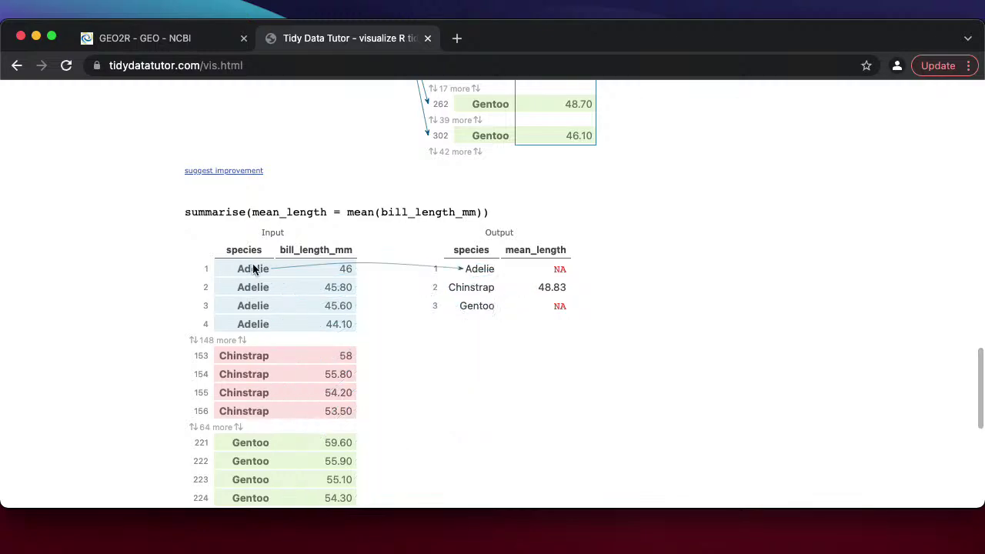
{"action": "scroll", "coordinate": [100, 396], "scroll_direction": "down", "scroll_amount": 8}
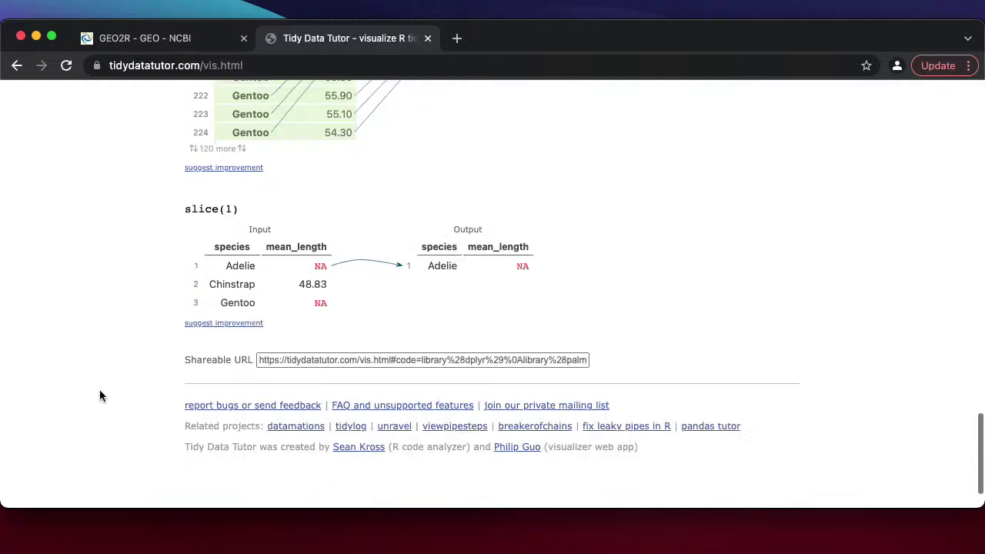
{"action": "scroll", "coordinate": [99, 396], "scroll_direction": "up", "scroll_amount": 20}
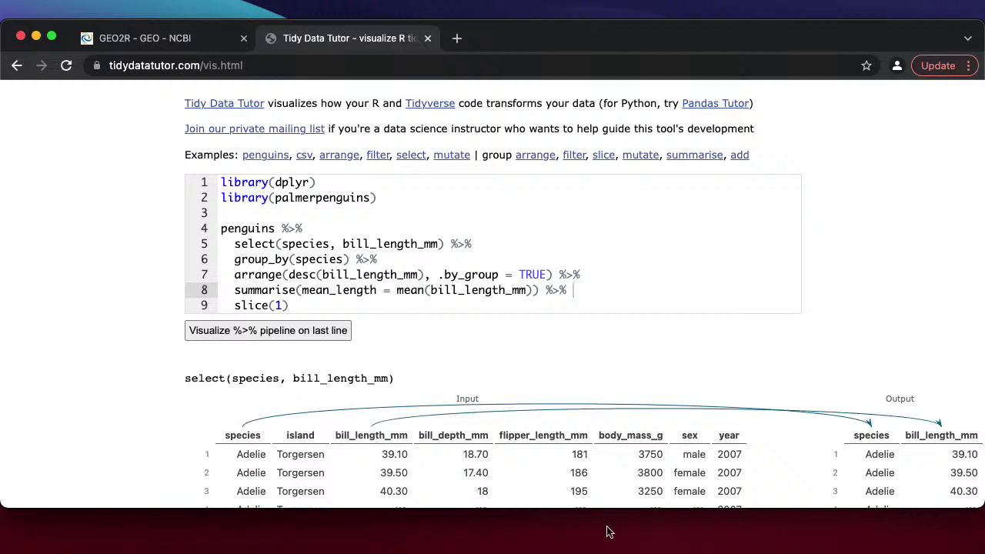
{"action": "left_click", "coordinate": [770, 548]}
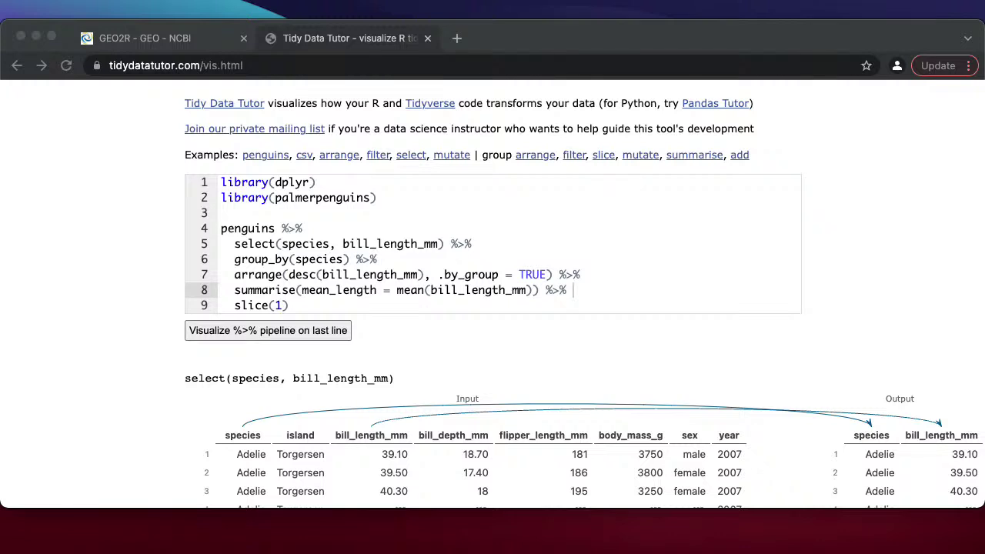